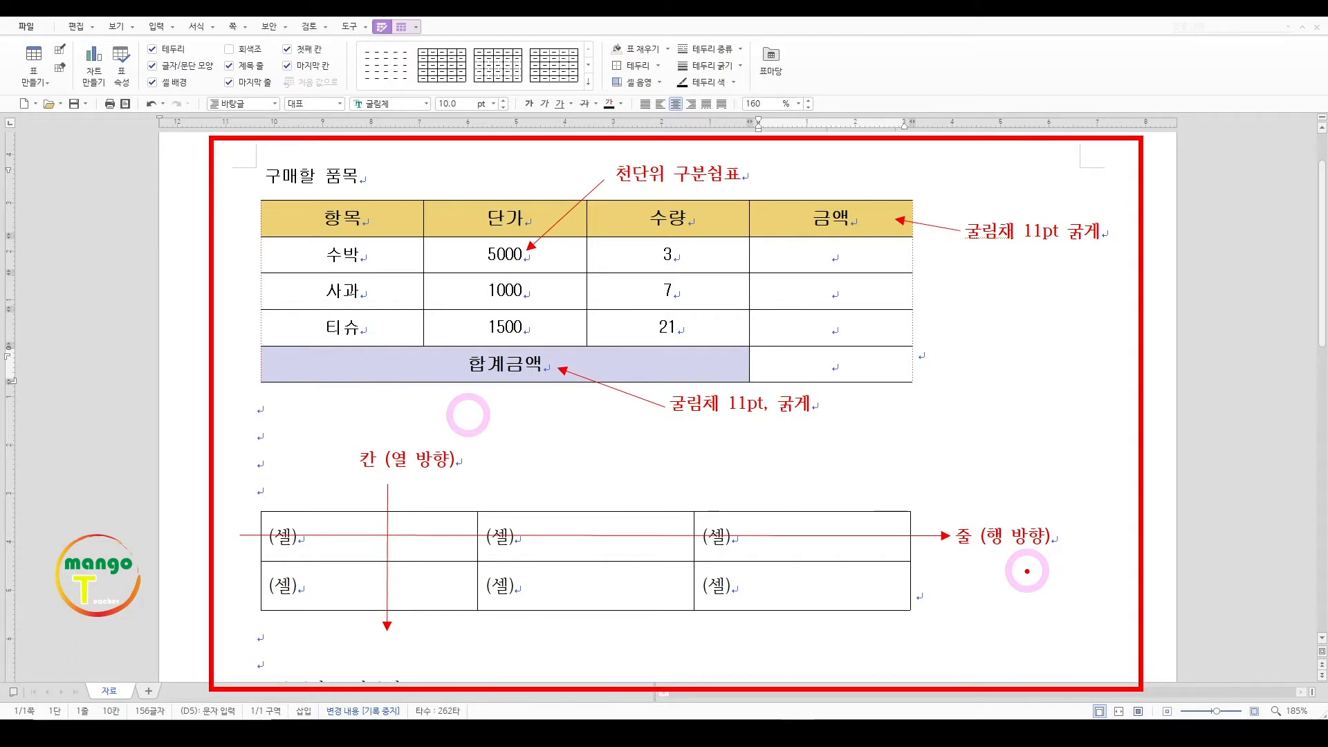
key(Escape)
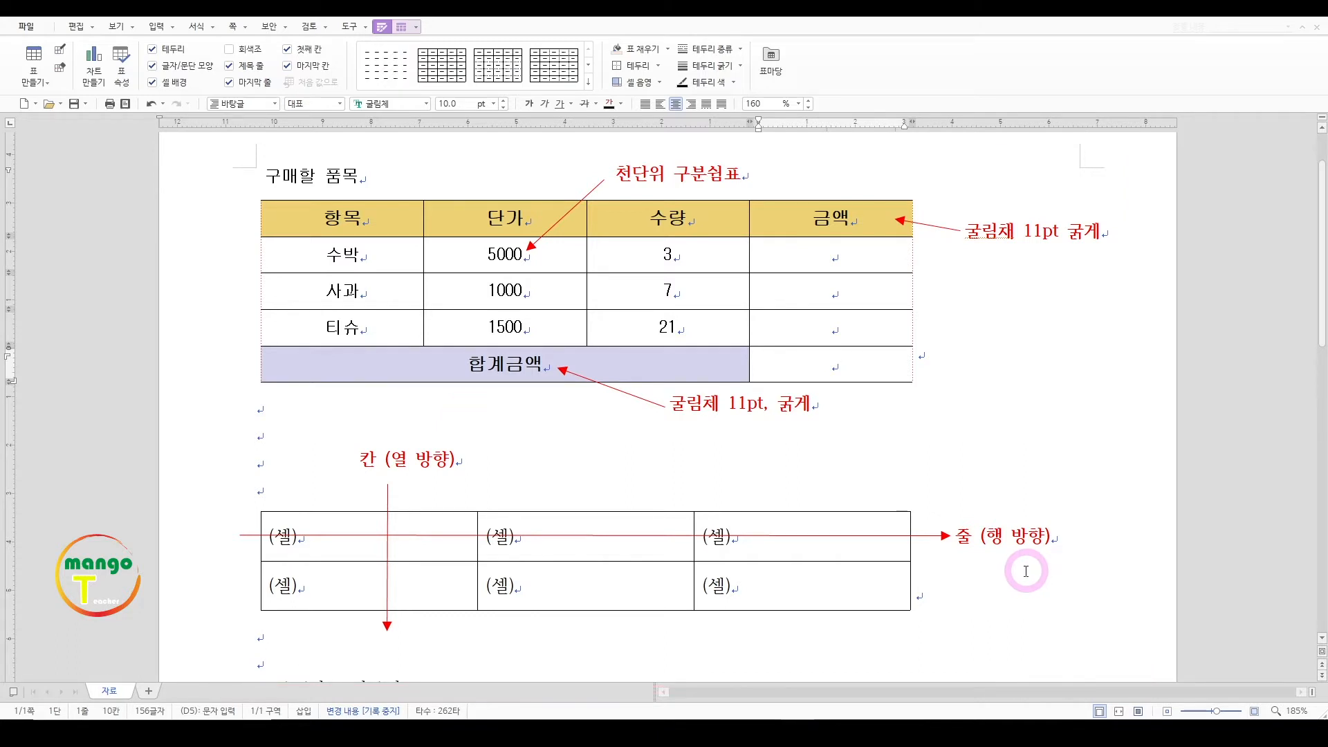
key(ctrl+2)
mouse_move(257, 509)
mouse_down()
mouse_move(290, 530)
mouse_move(739, 612)
mouse_move(916, 614)
mouse_move(891, 604)
mouse_up()
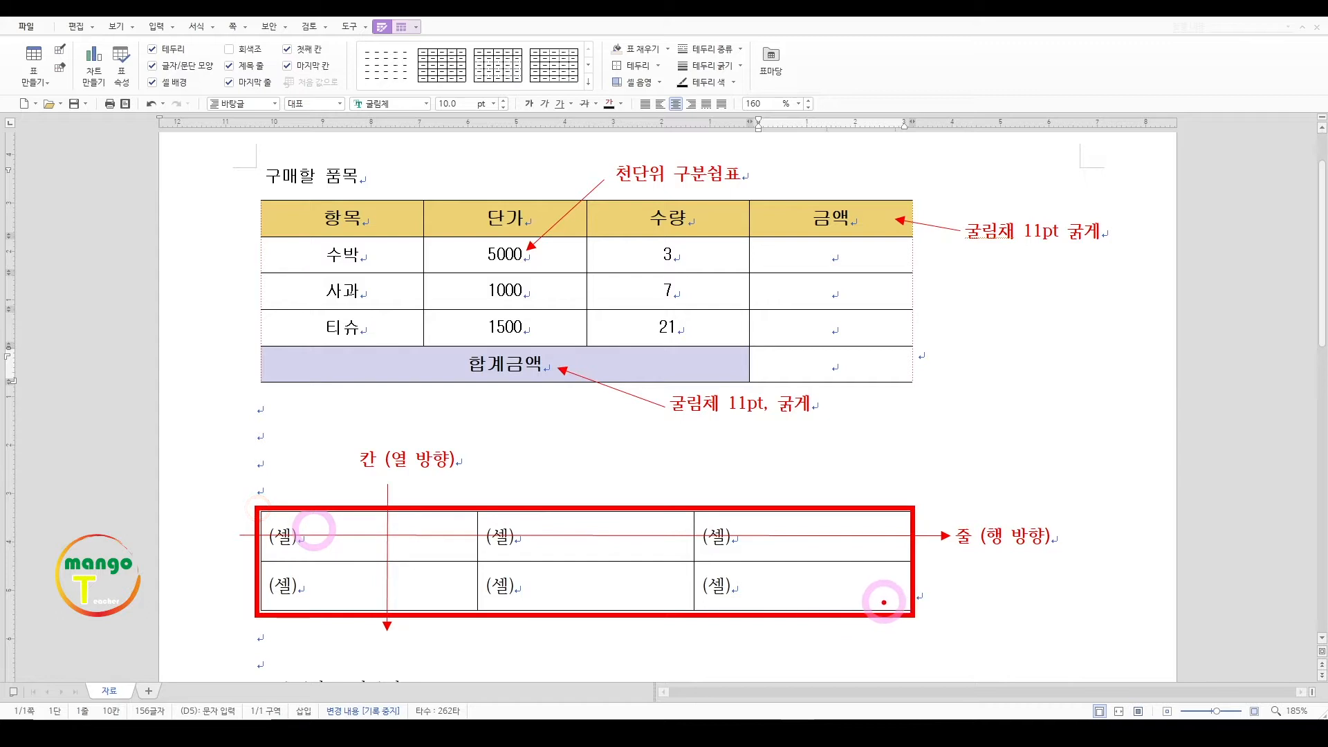
key(Escape)
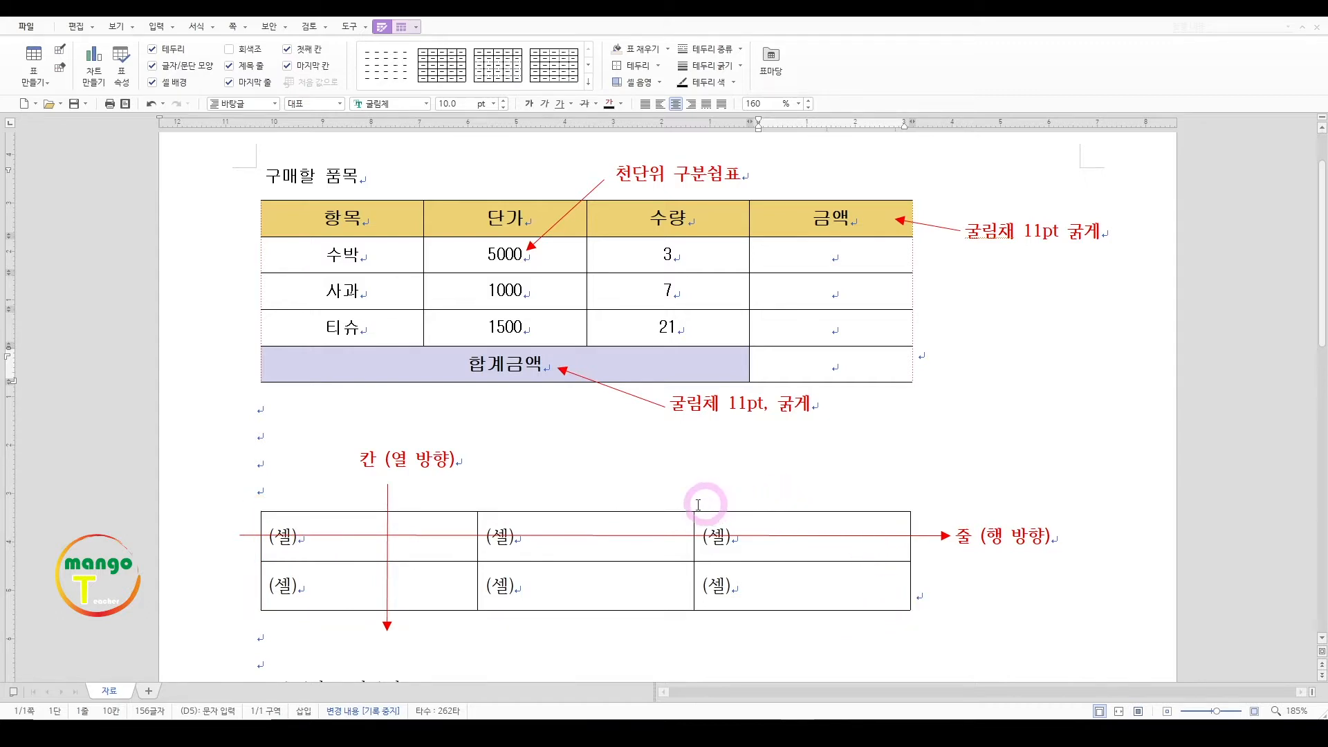
drag(253, 509, 486, 563)
drag(481, 516, 703, 559)
drag(698, 514, 925, 557)
drag(698, 568, 930, 620)
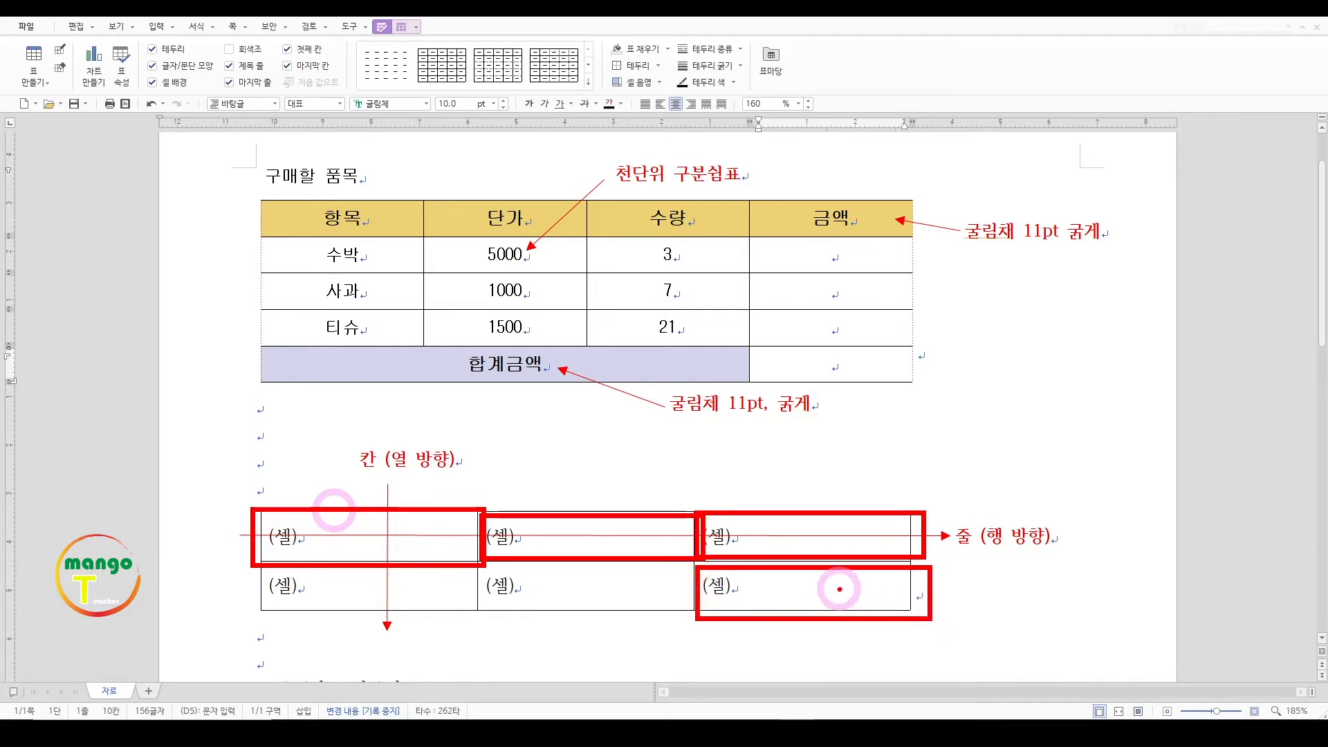
drag(475, 559, 694, 613)
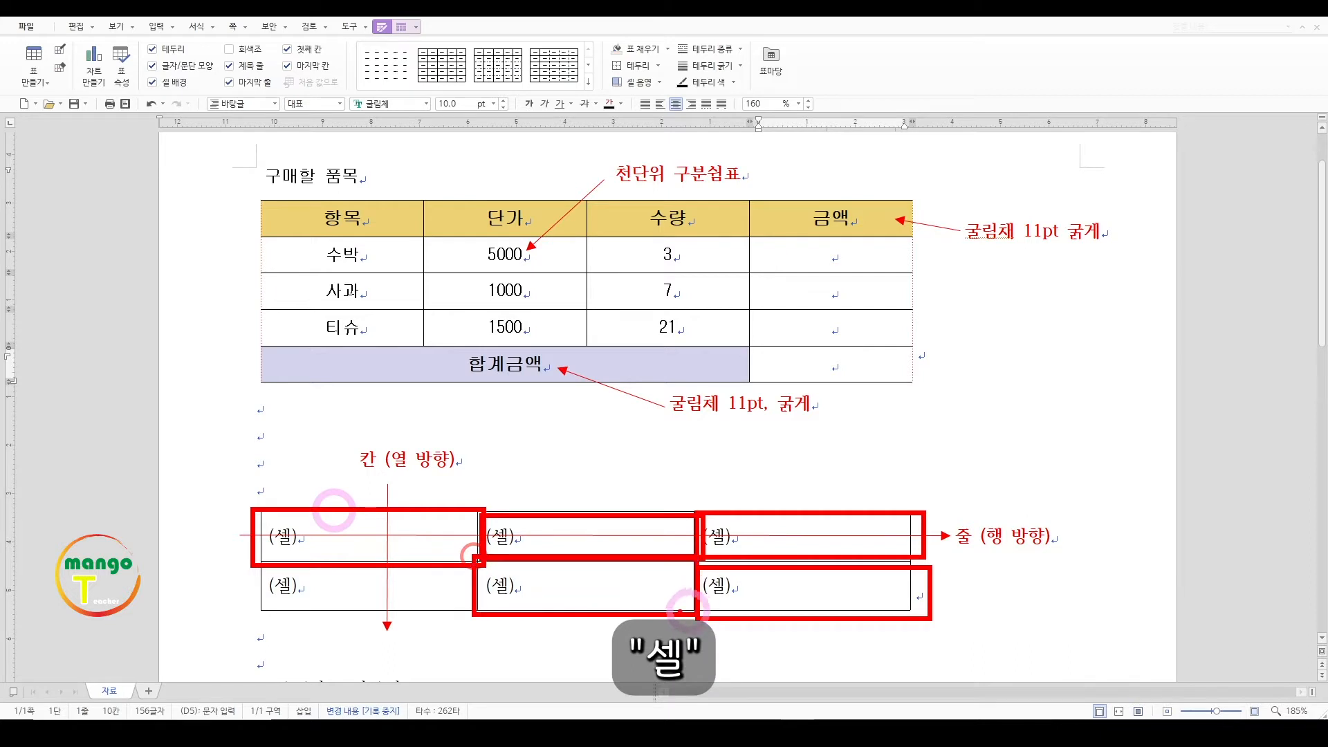
drag(262, 566, 474, 613)
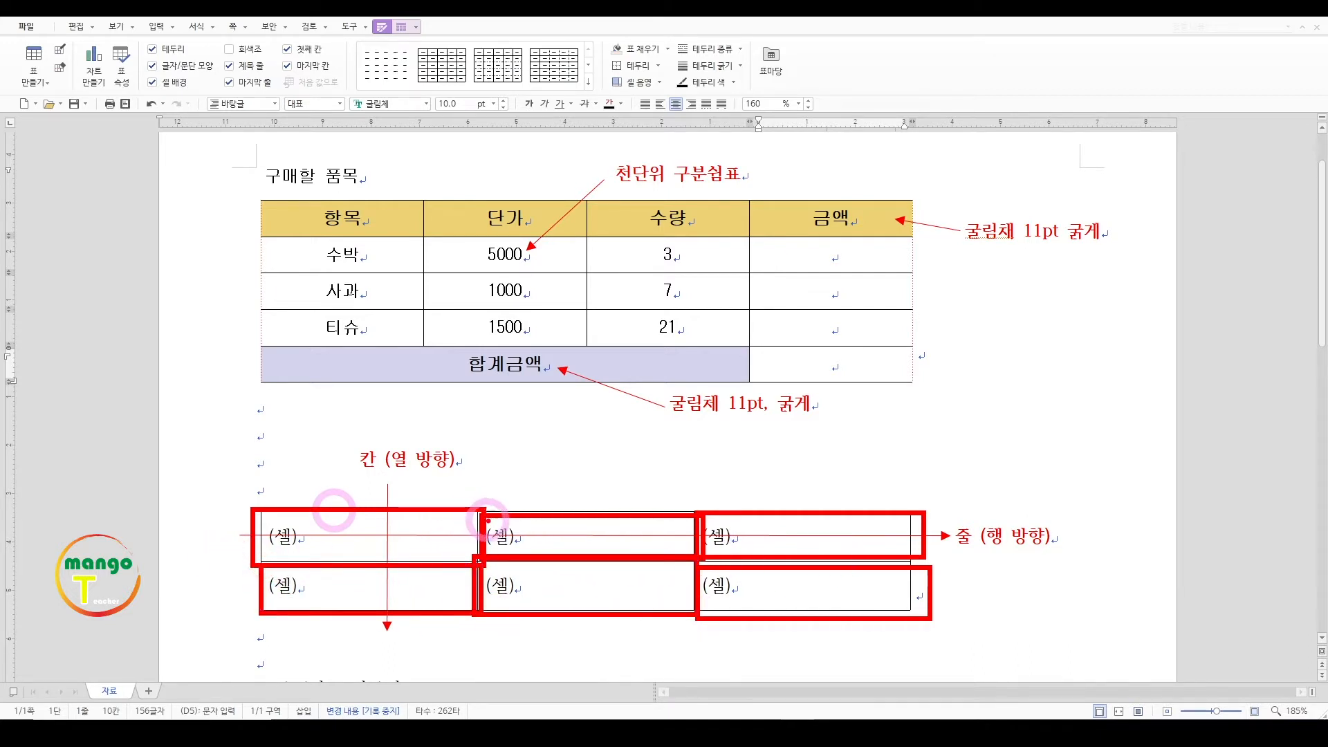
key(Escape)
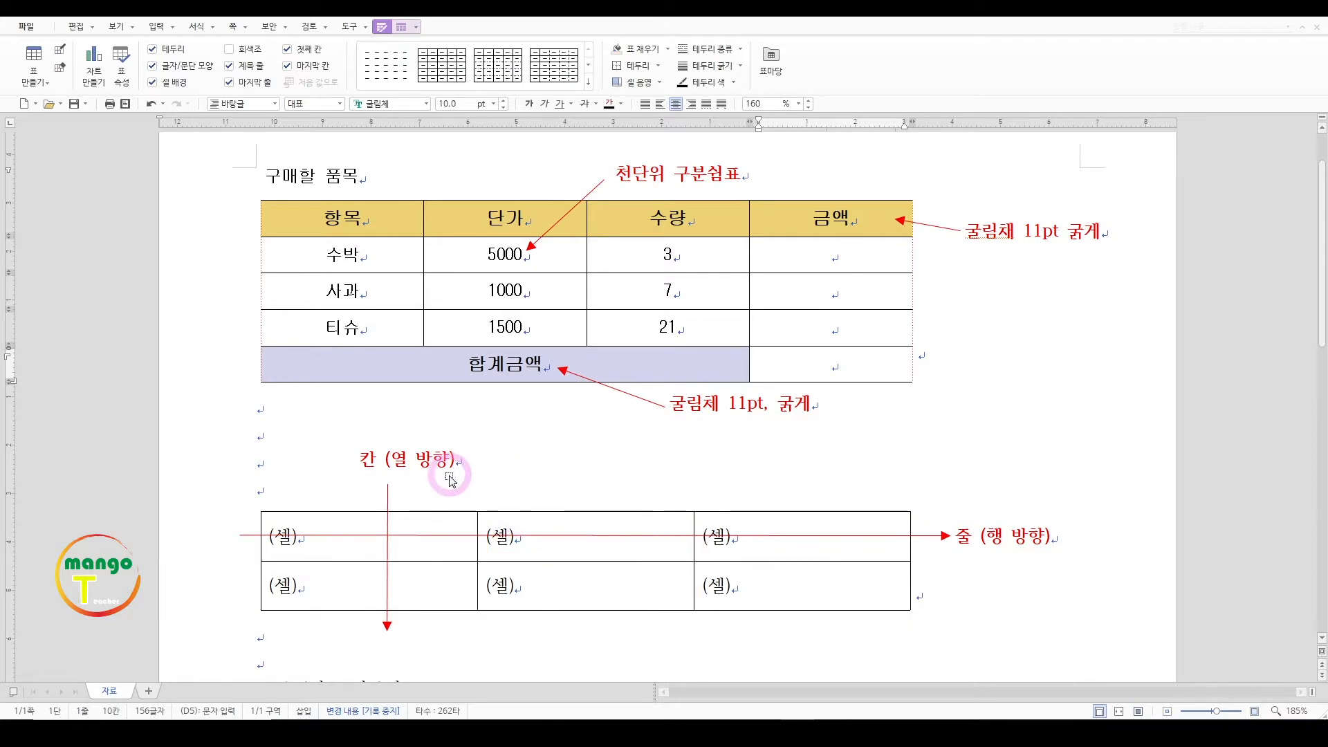
key(ctrl+2)
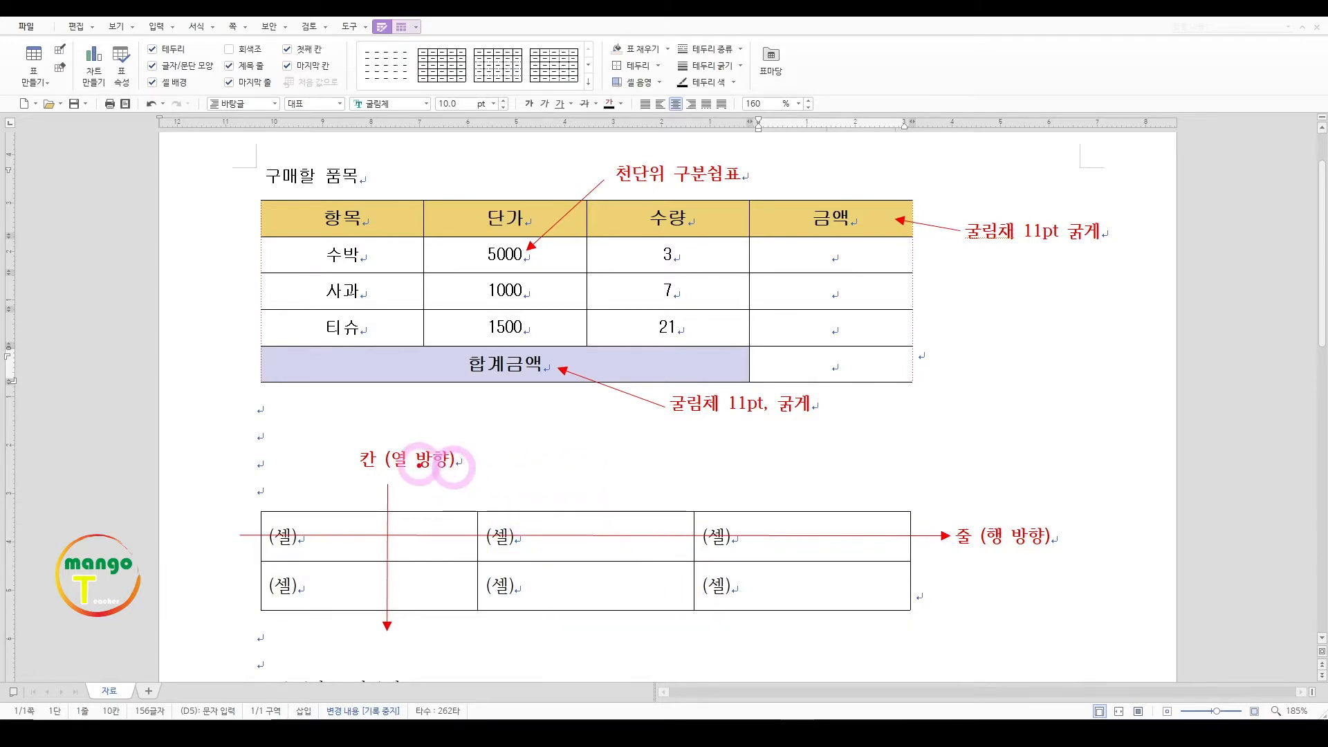
mouse_move(408, 466)
mouse_down()
mouse_move(395, 637)
mouse_move(417, 625)
mouse_up()
drag(598, 461, 573, 628)
drag(550, 599, 579, 635)
mouse_move(785, 459)
mouse_down()
mouse_move(775, 633)
mouse_move(795, 620)
mouse_up()
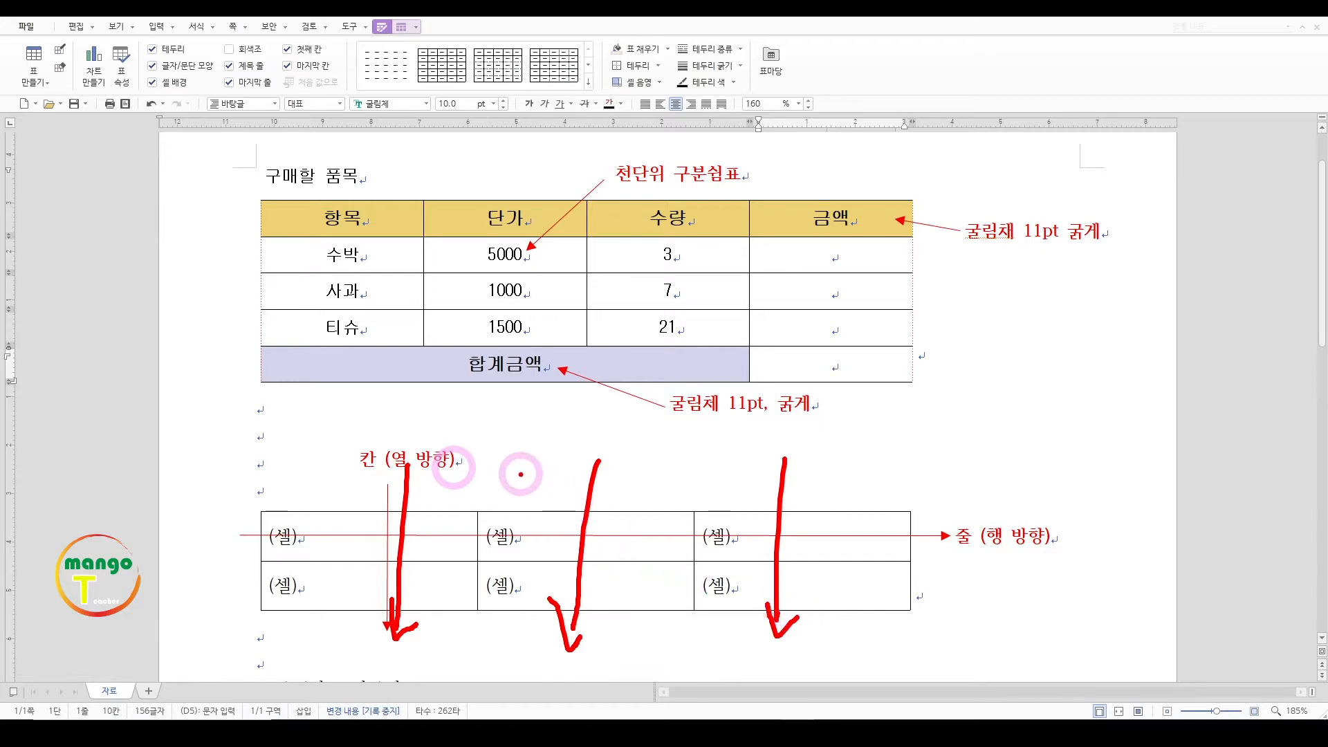
drag(416, 441, 399, 618)
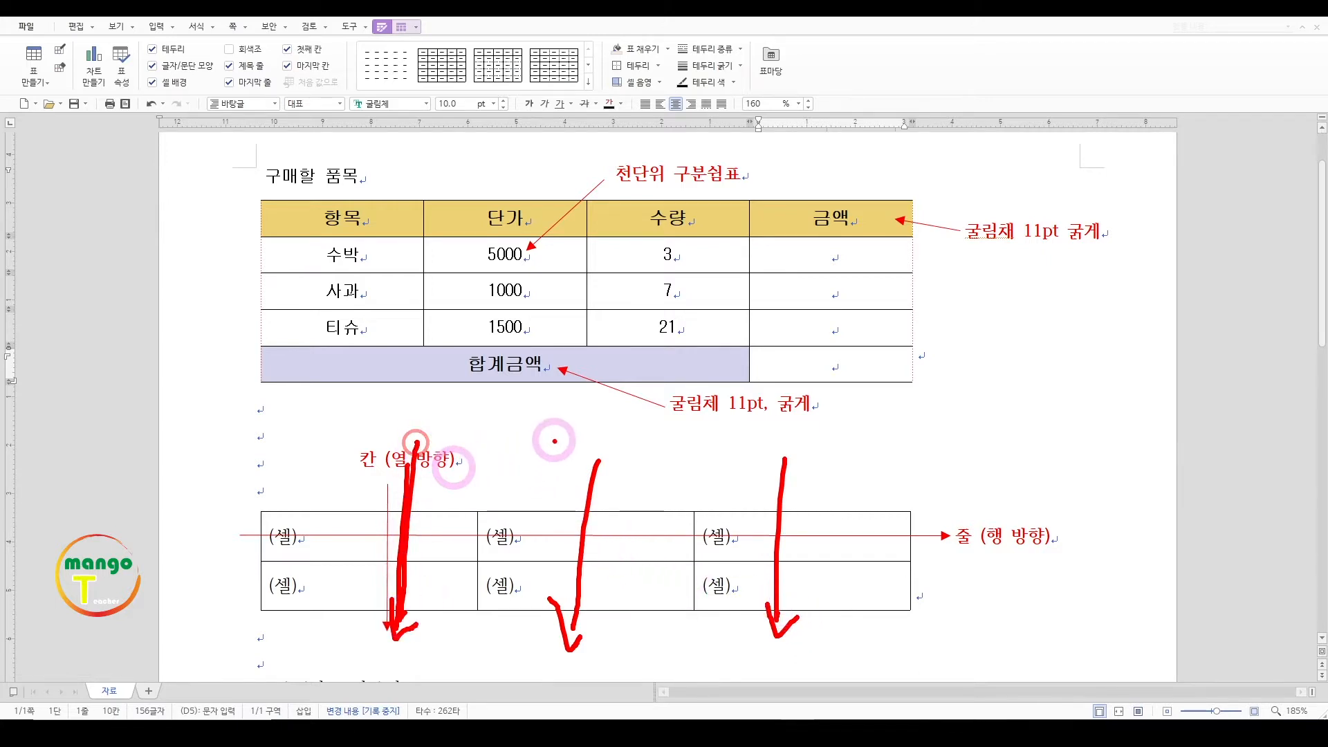
drag(560, 462, 557, 615)
drag(746, 446, 761, 626)
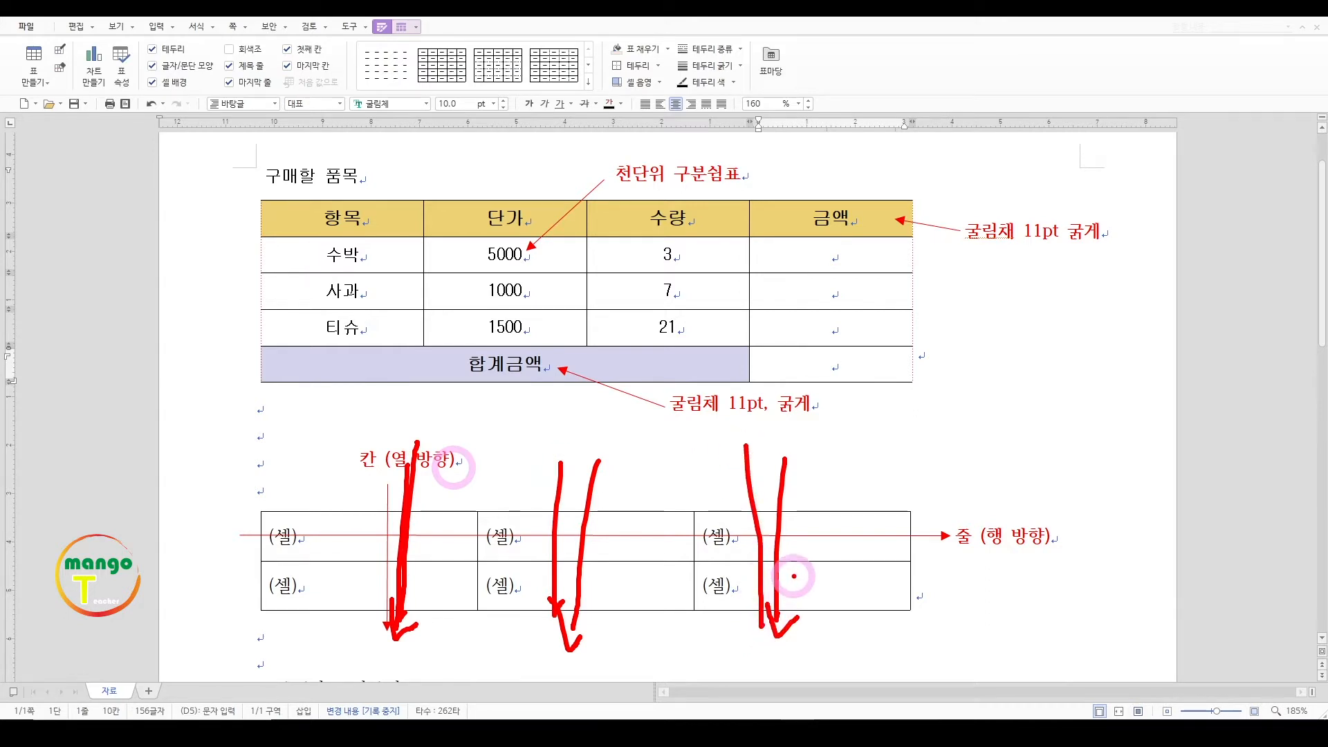
key(e)
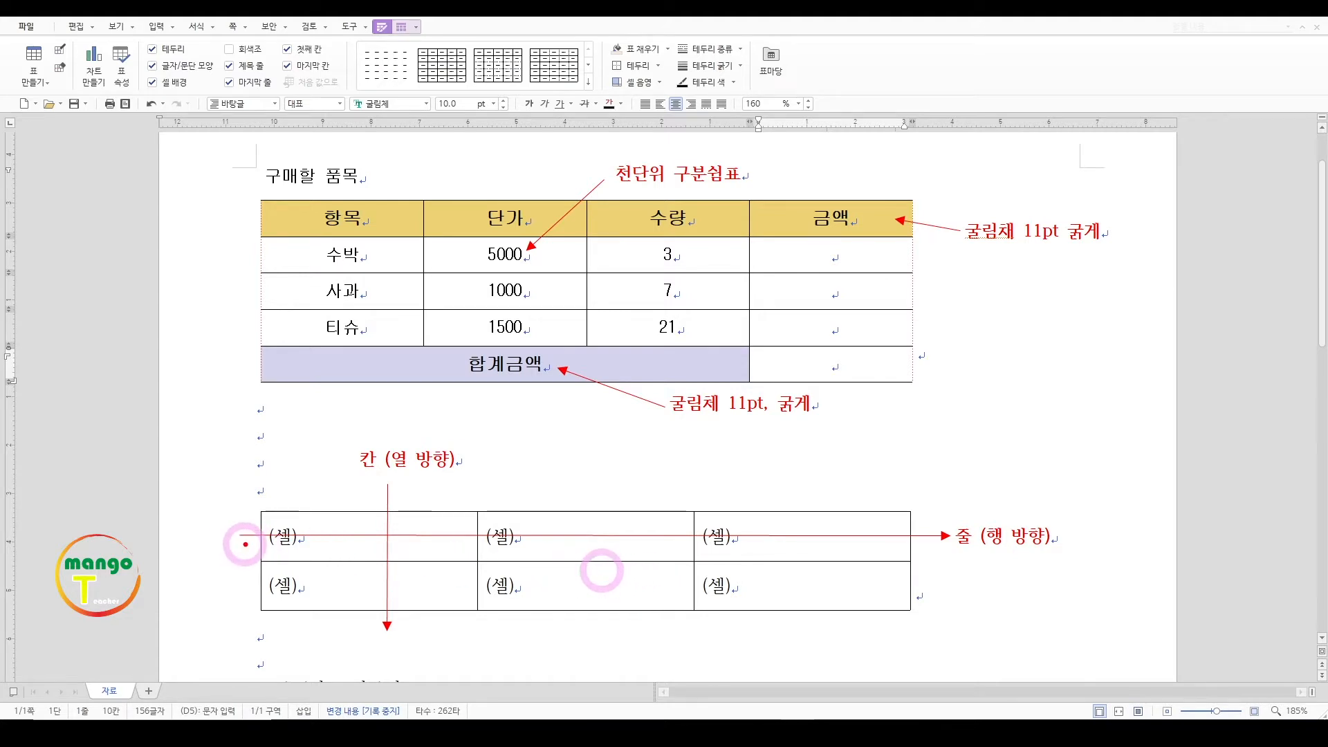
drag(239, 534, 946, 534)
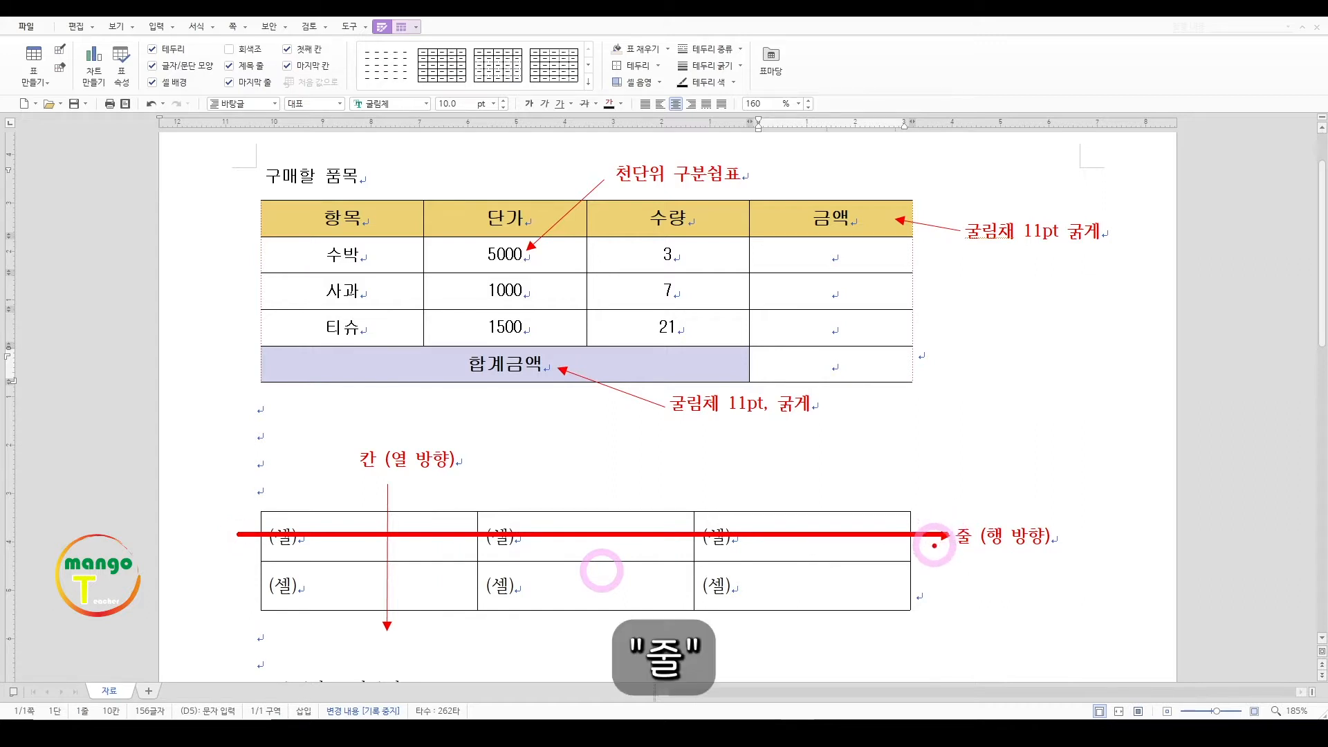
drag(242, 583, 957, 590)
drag(756, 590, 756, 590)
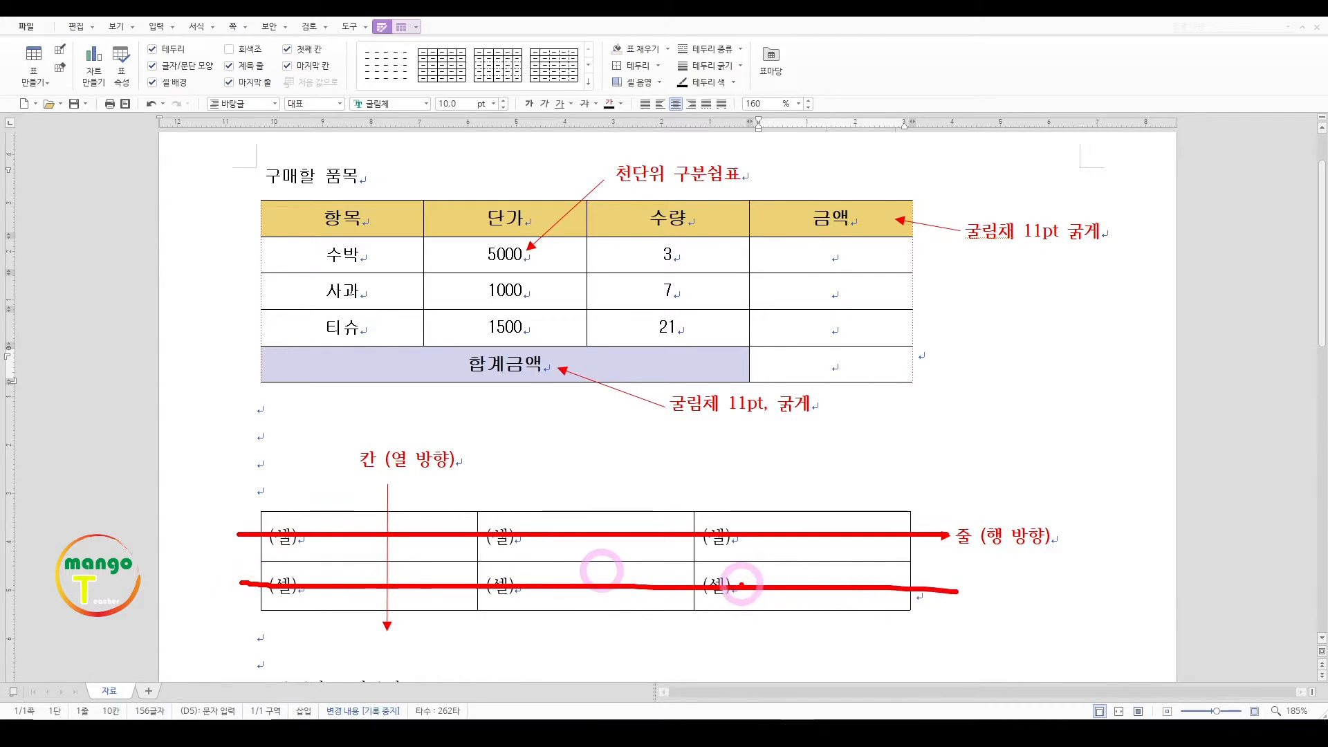
key(Escape)
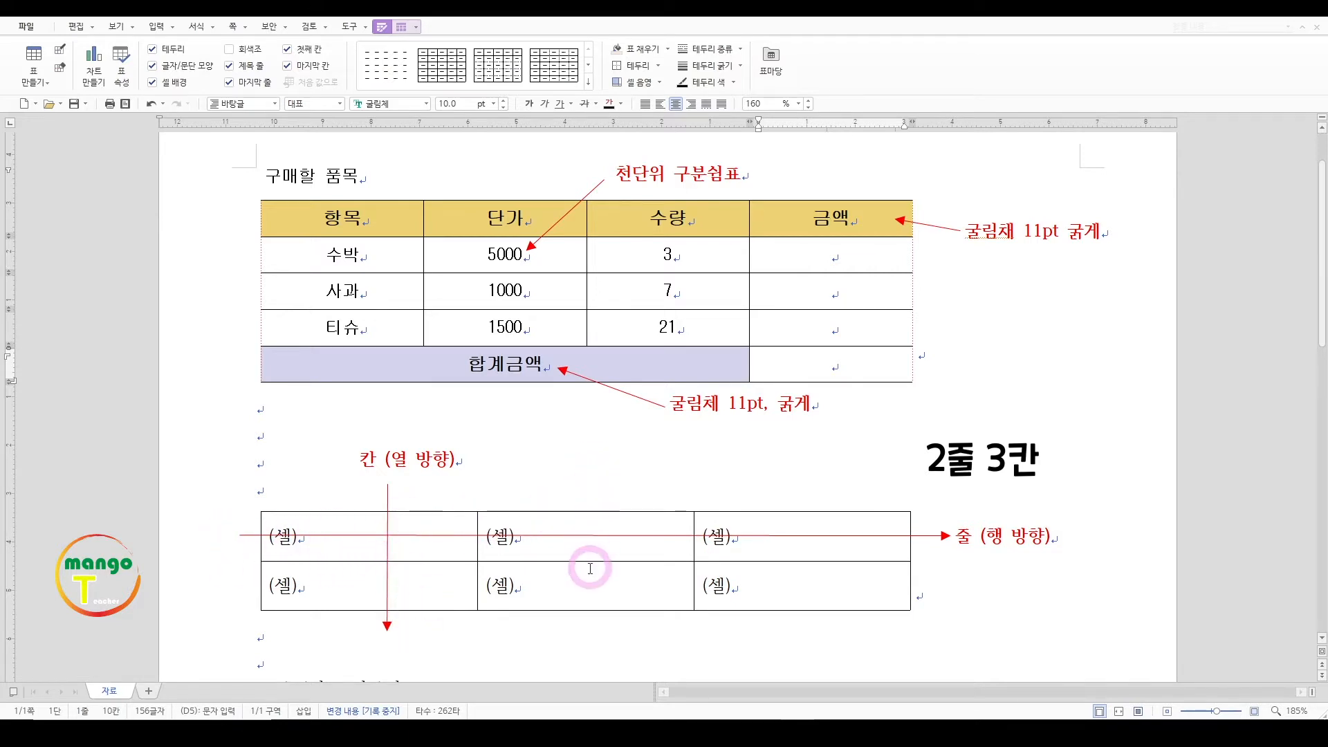
click(858, 583)
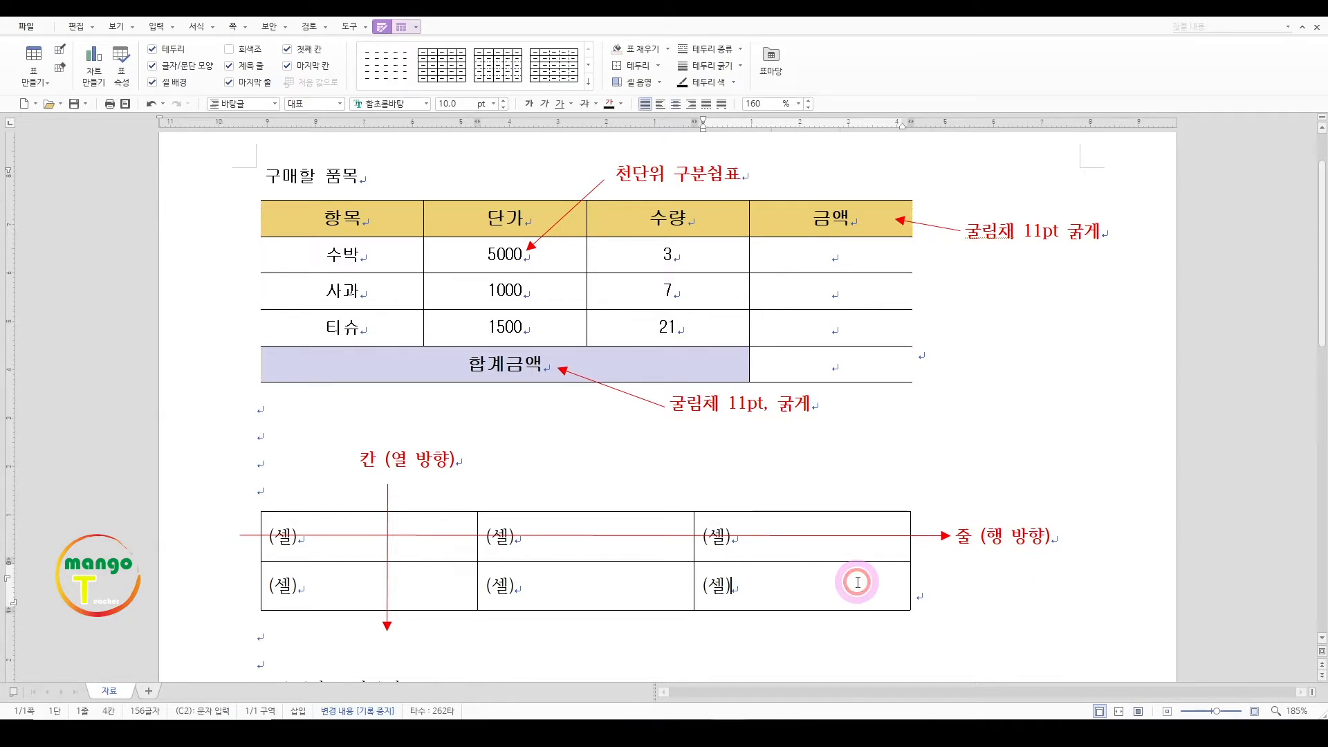
Open the table creation dialog for the blank line below the "<5줄 4칸 표만들기>" heading
scroll(899, 388, down, 3)
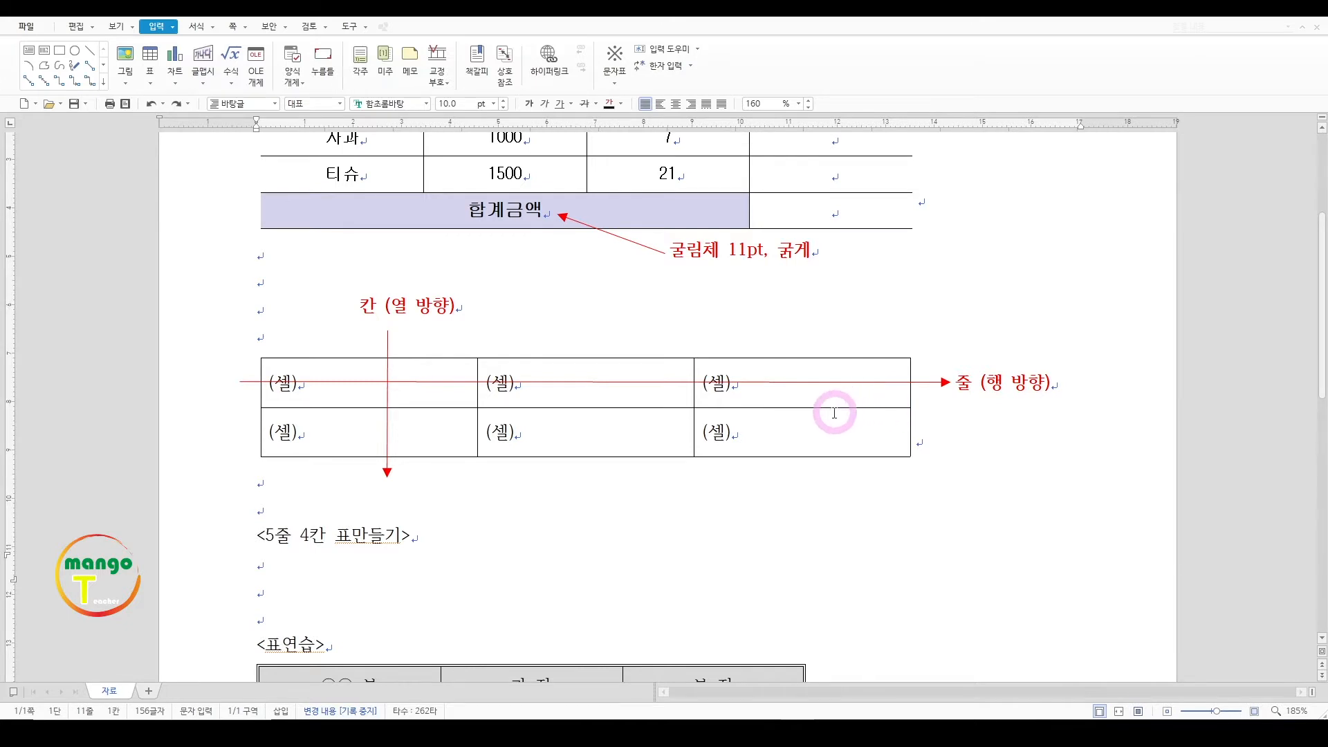
scroll(670, 415, down, 1)
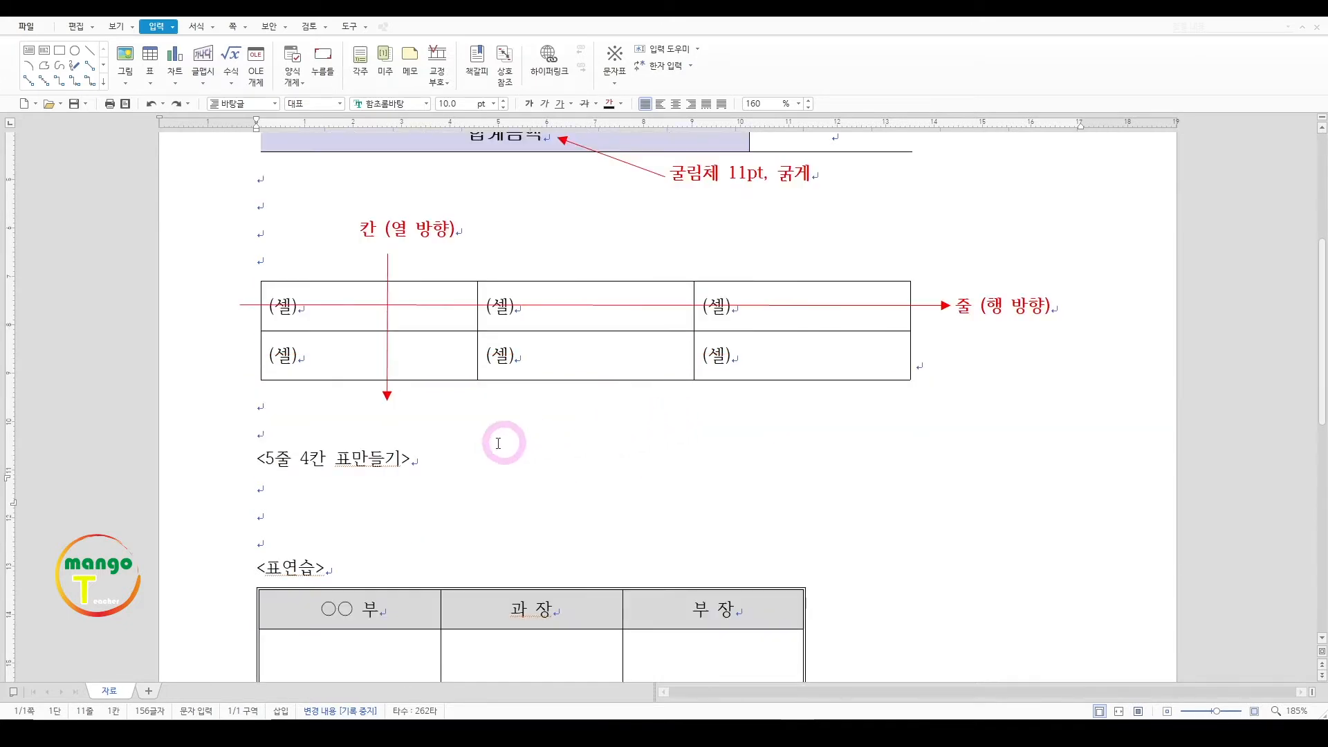
scroll(498, 442, down, 1)
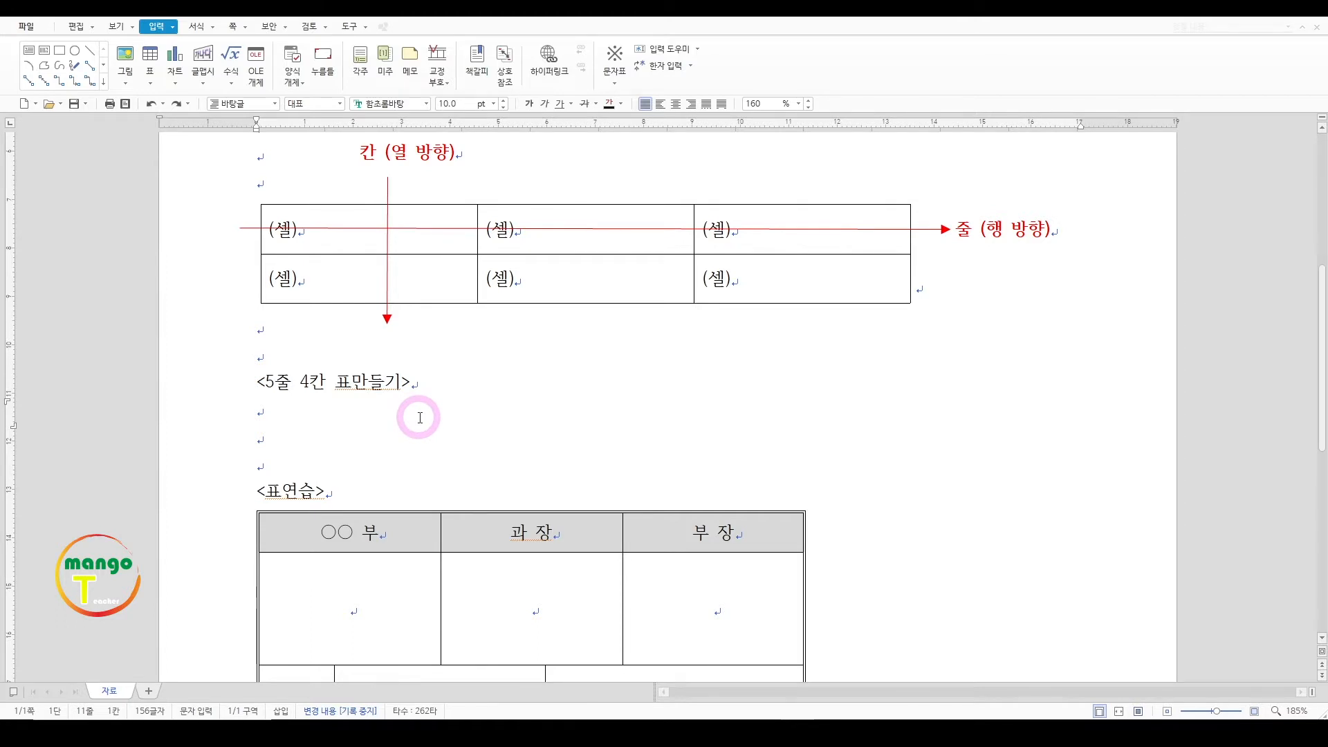
key(ctrl+n)
key(t)
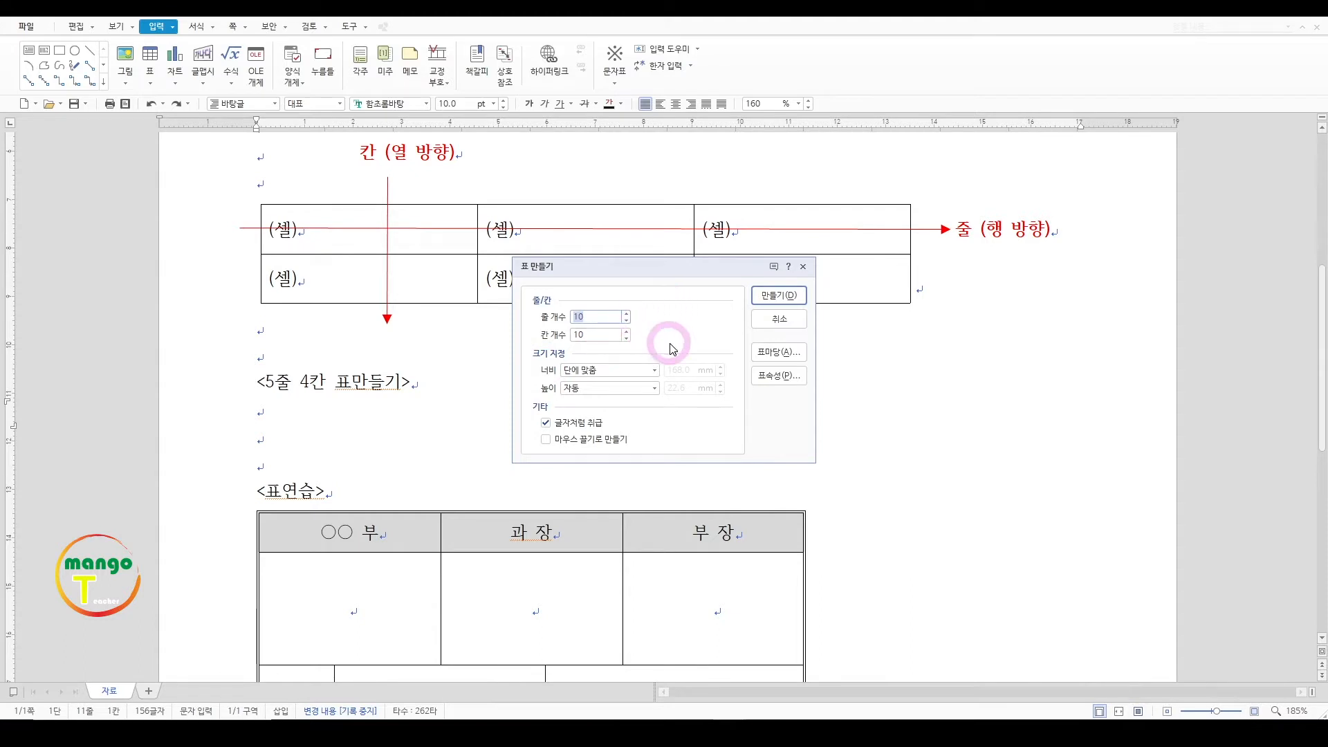
key(ctrl+2)
mouse_move(657, 310)
mouse_down()
mouse_move(645, 338)
mouse_move(671, 312)
mouse_up()
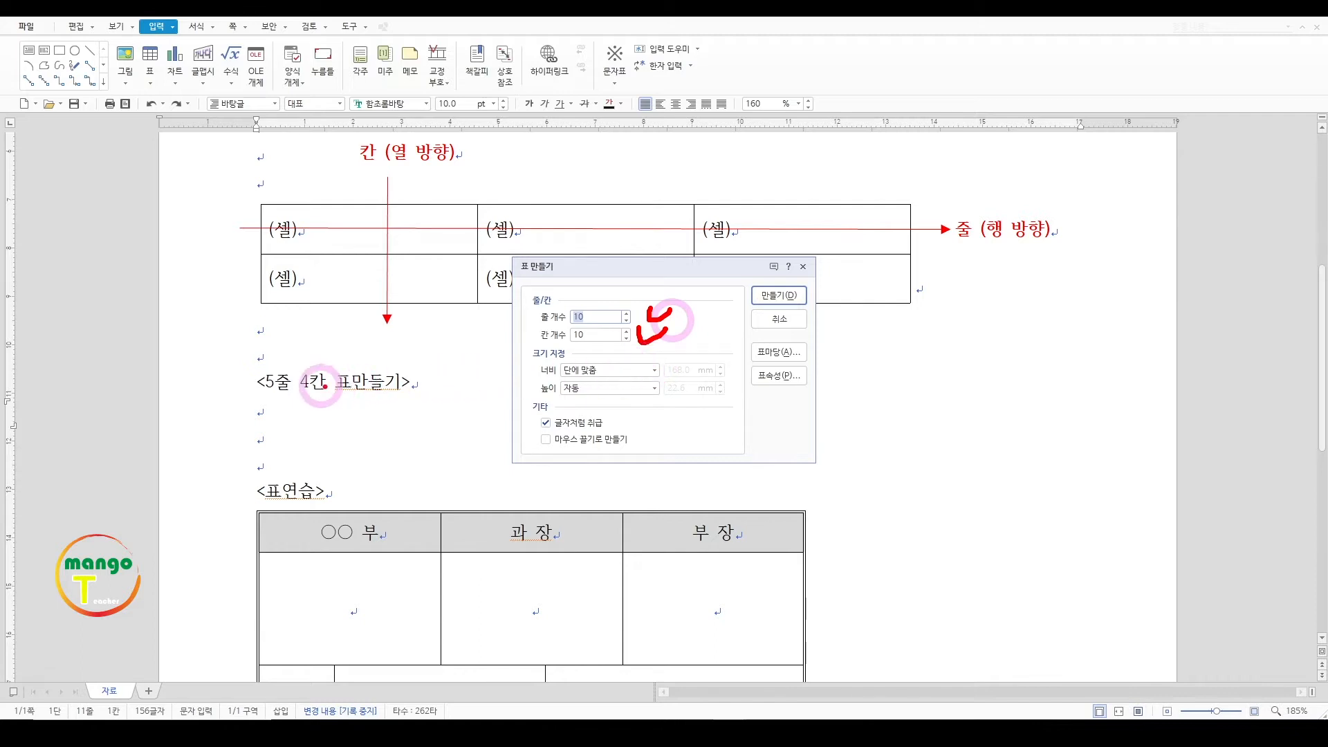
drag(264, 398, 343, 397)
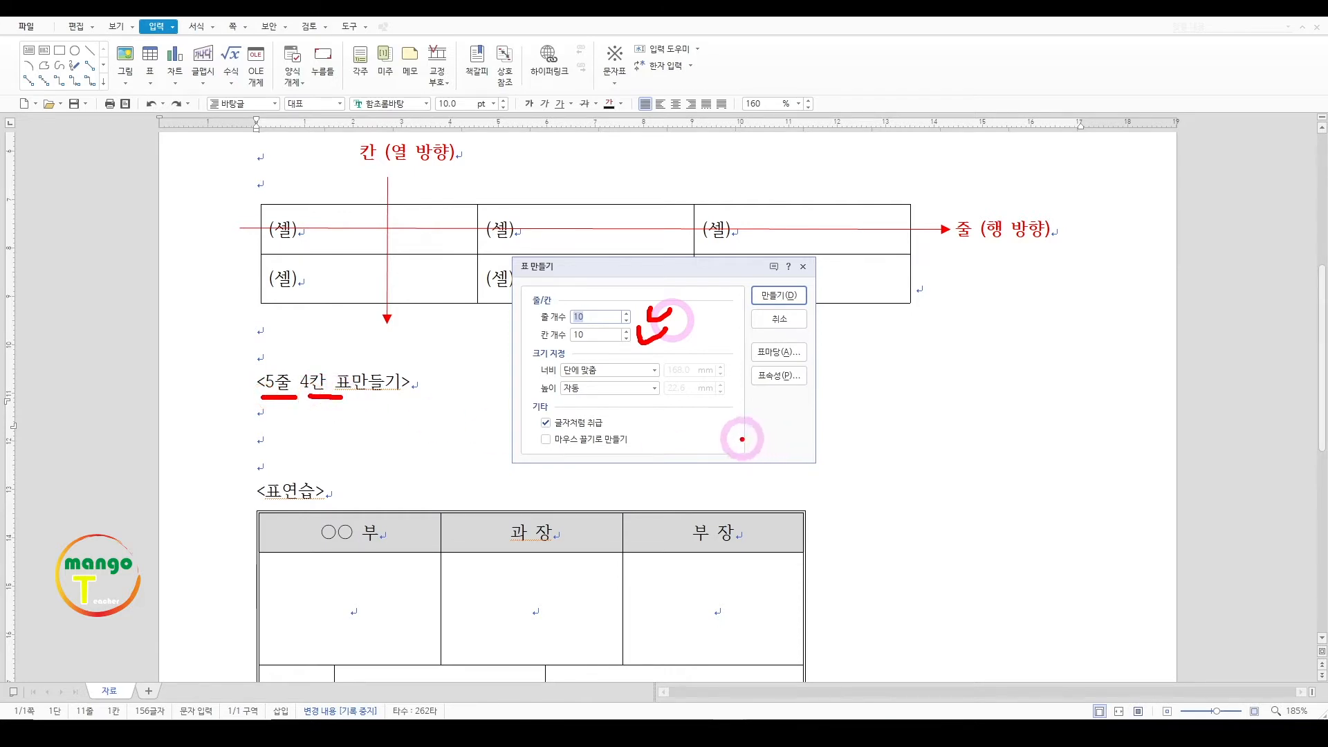
key(Escape)
Set the new table to 5 rows and 4 columns and create it
click(594, 315)
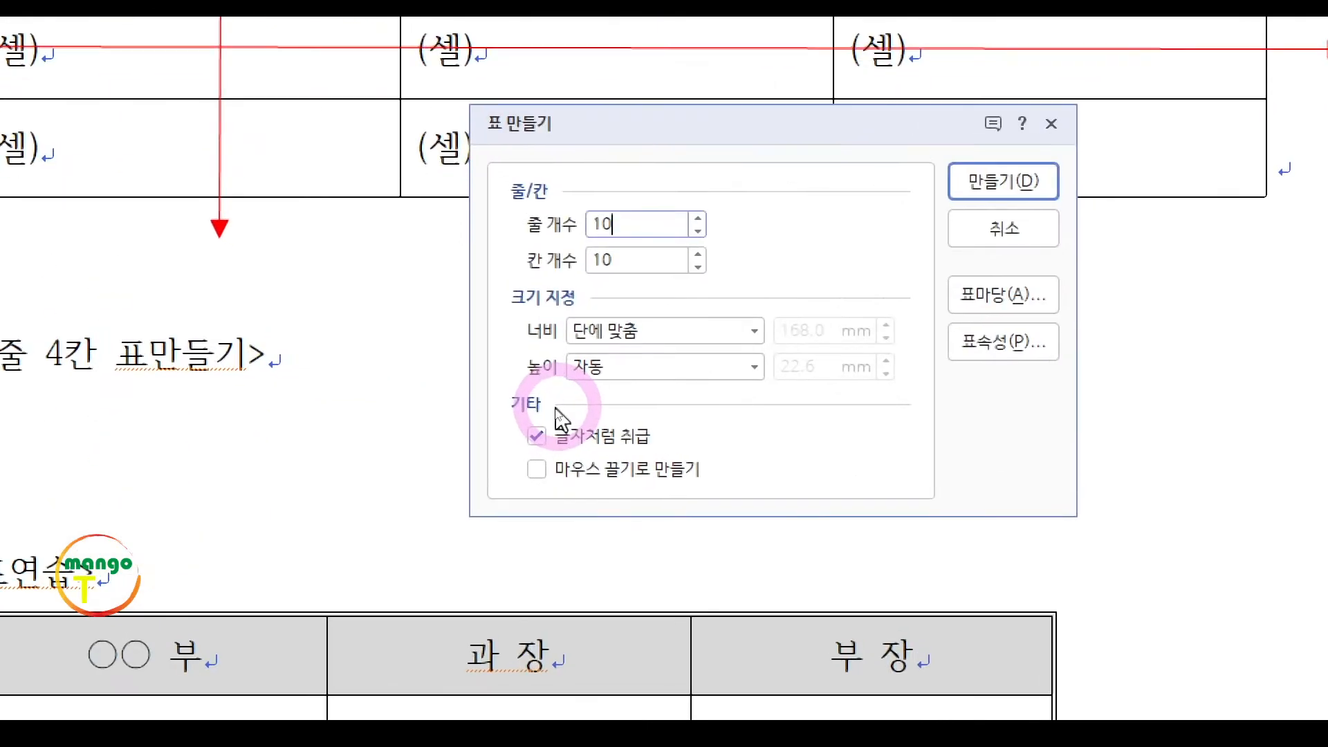
double_click(621, 224)
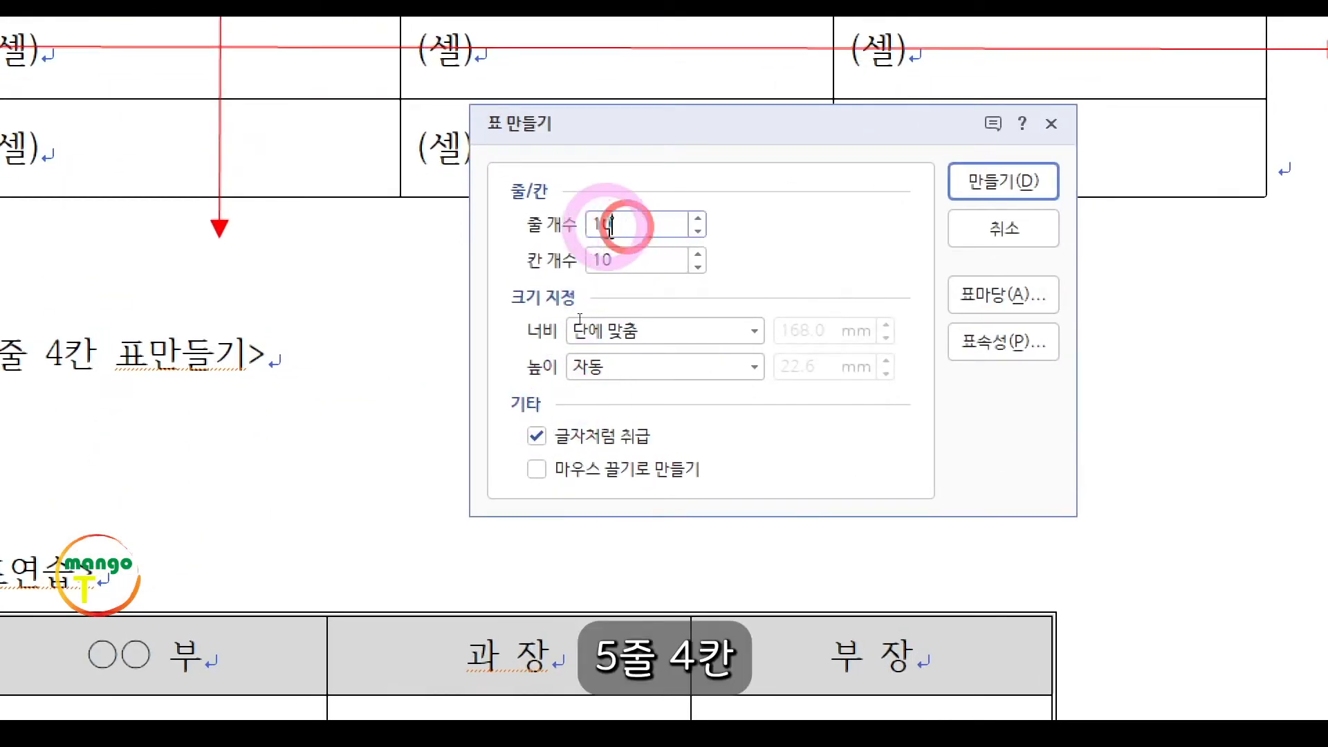
text(5)
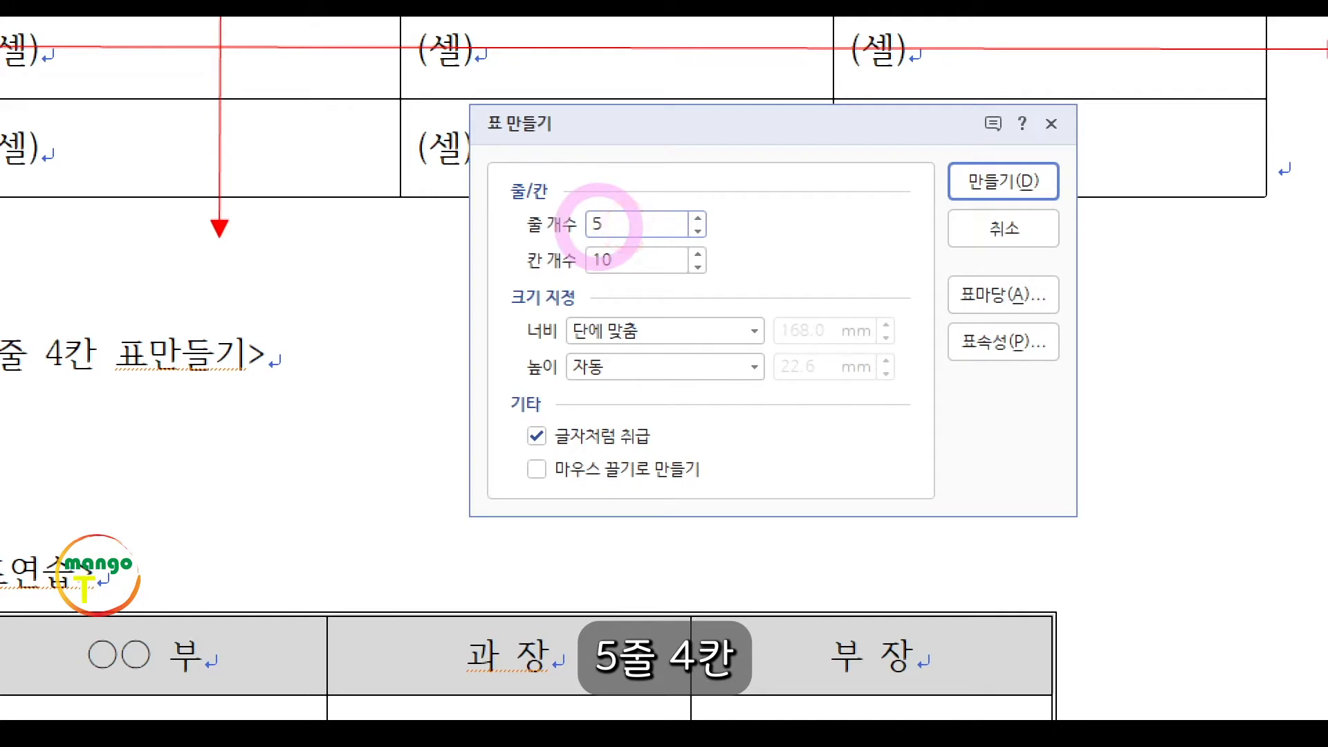
double_click(644, 252)
text(4)
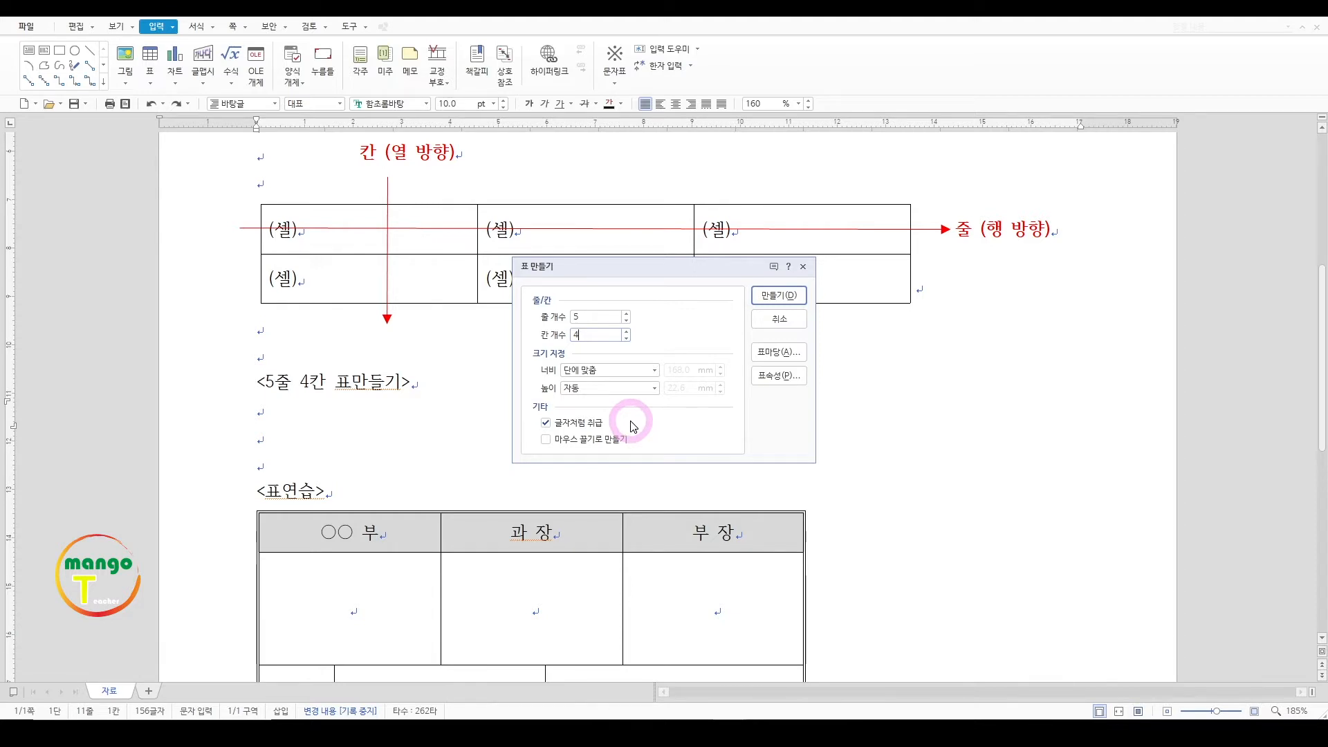
click(778, 296)
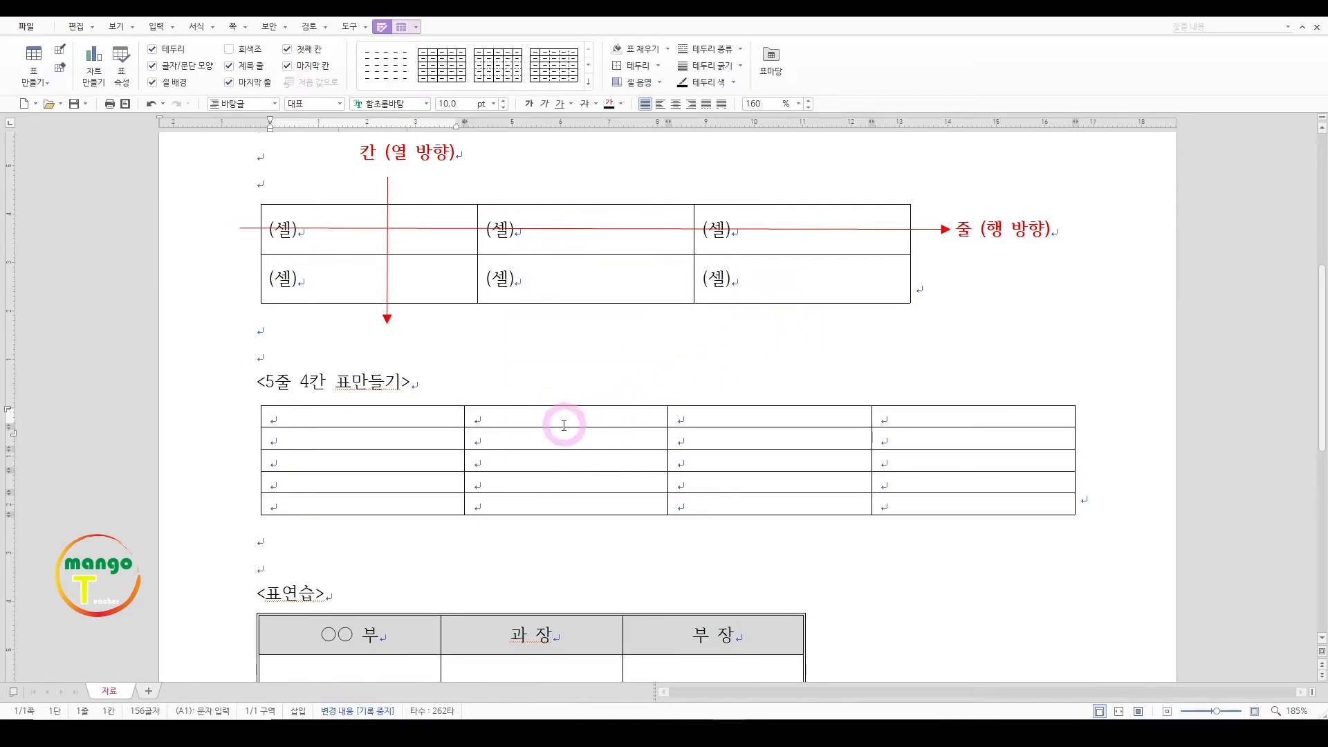
mouse_move(281, 417)
mouse_down()
mouse_move(312, 435)
mouse_move(309, 505)
mouse_up()
click(271, 431)
click(294, 499)
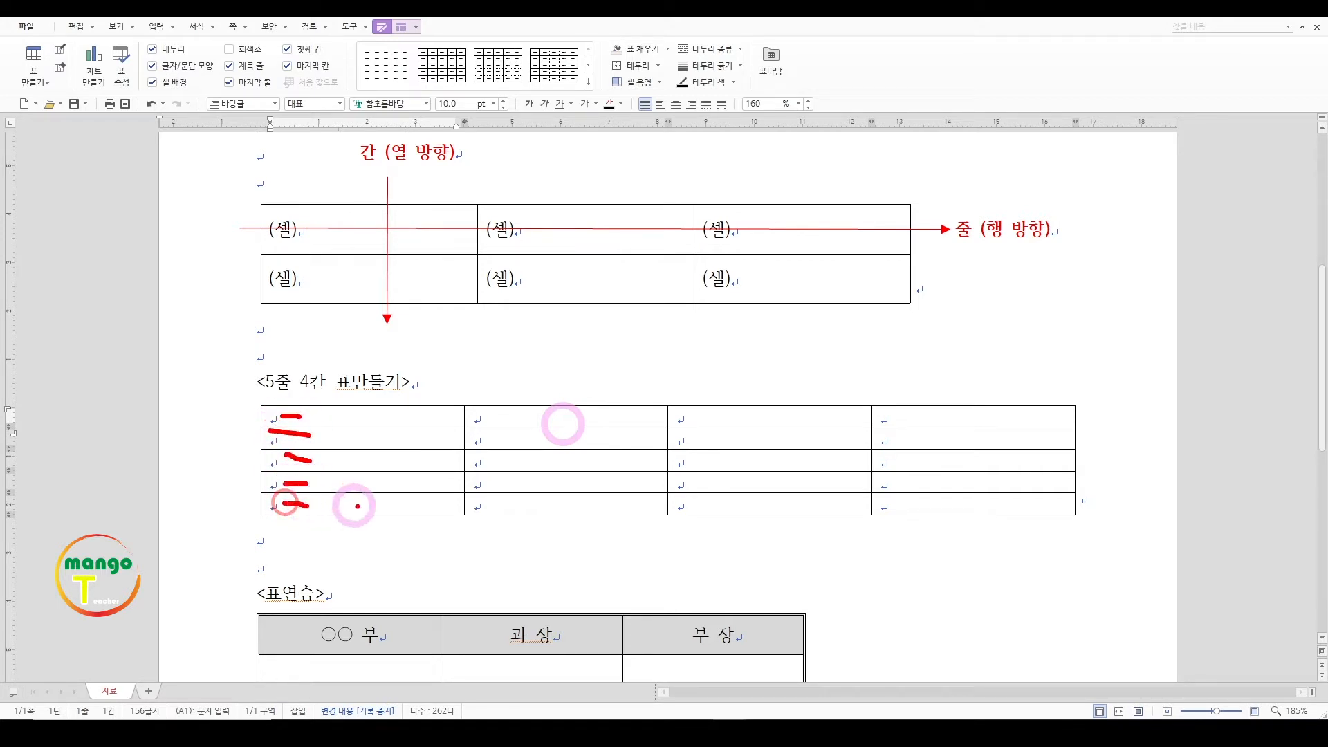
drag(437, 400, 426, 526)
drag(566, 399, 557, 496)
drag(770, 390, 770, 530)
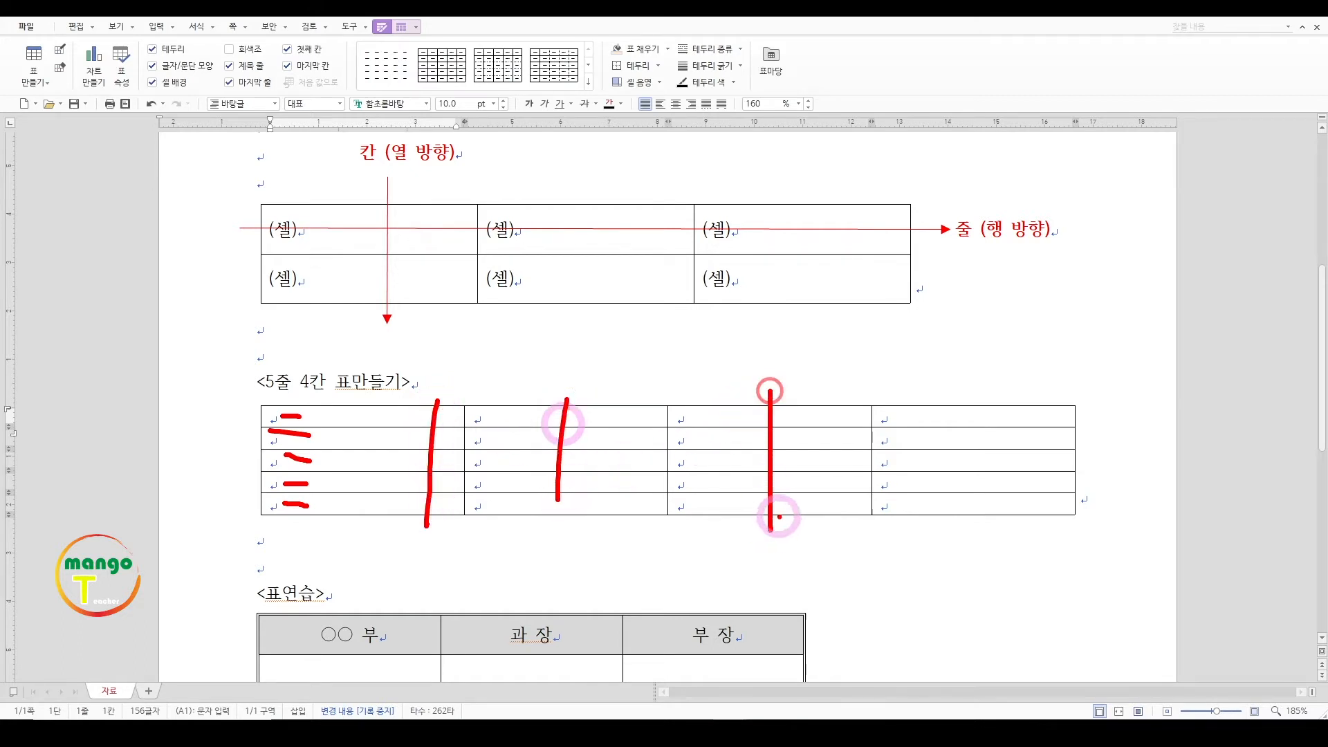
drag(1003, 378, 1001, 514)
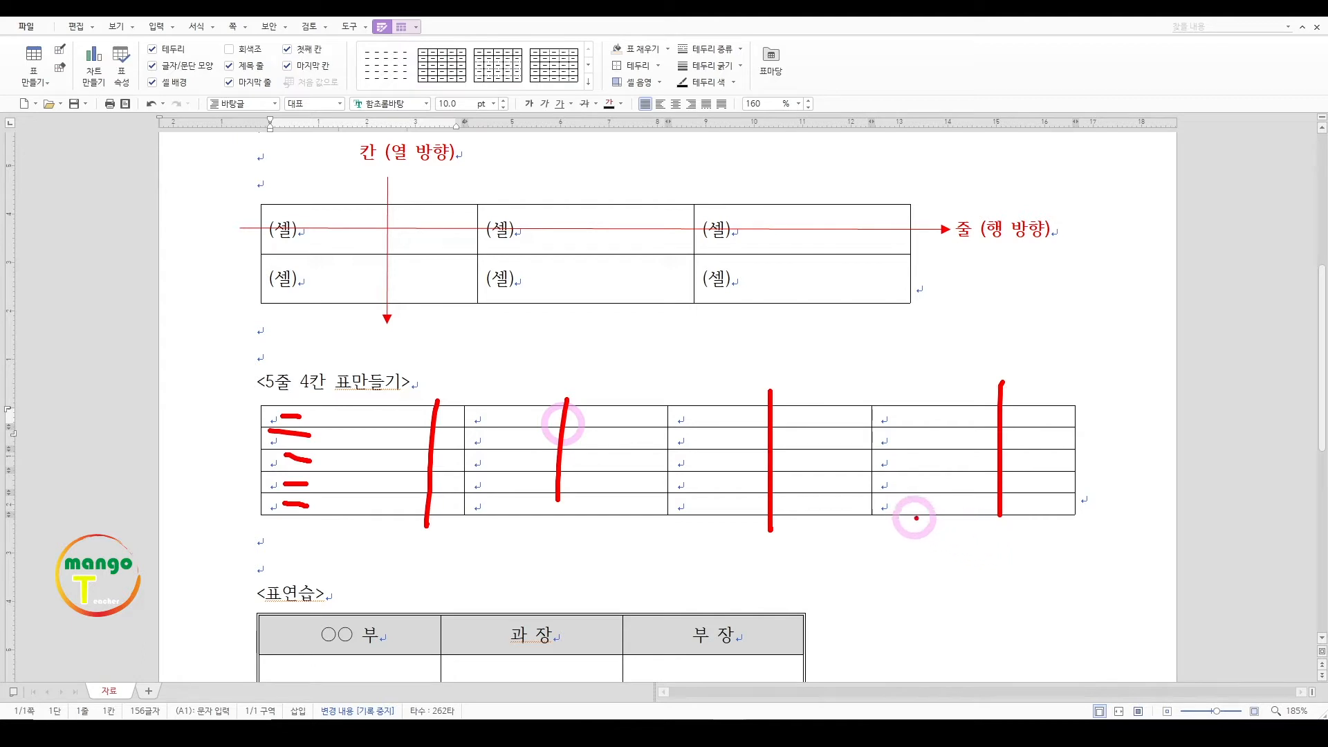
key(Escape)
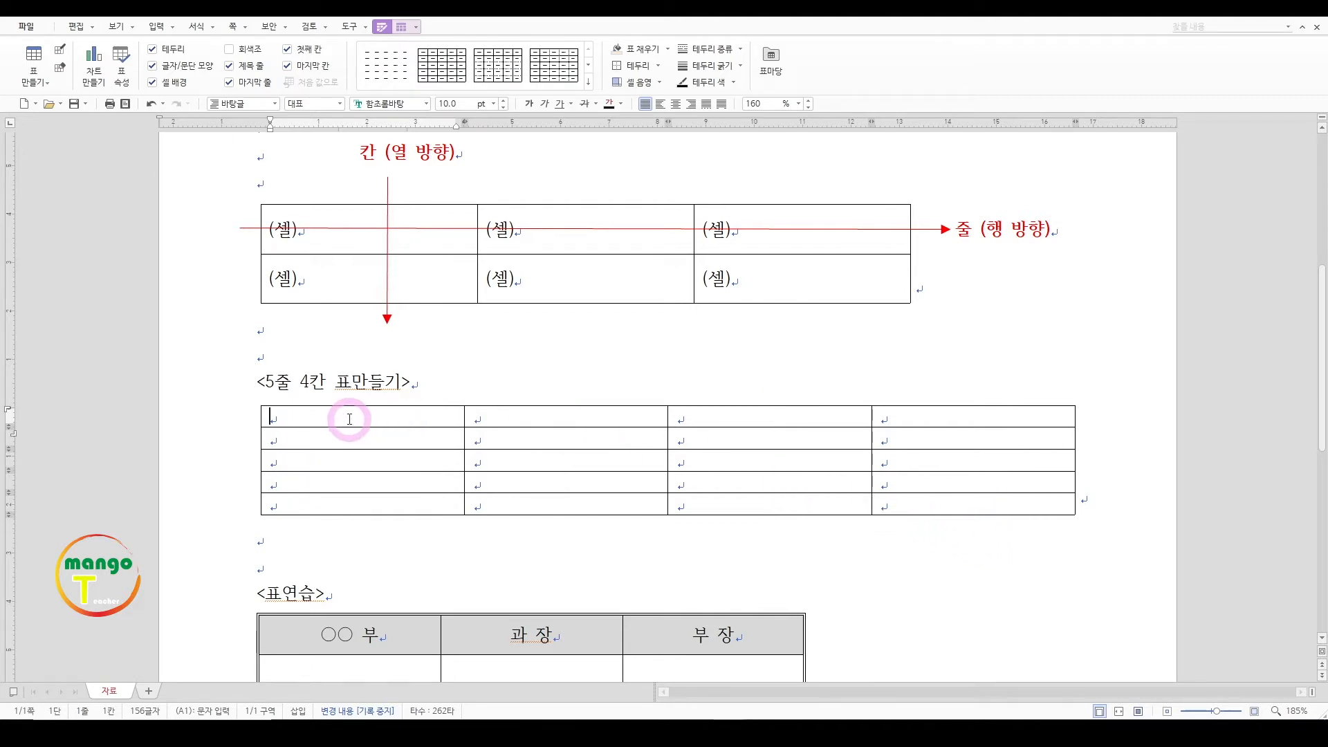
Delete the whole empty table below the "<5줄 4칸 표만들기>" heading
click(362, 416)
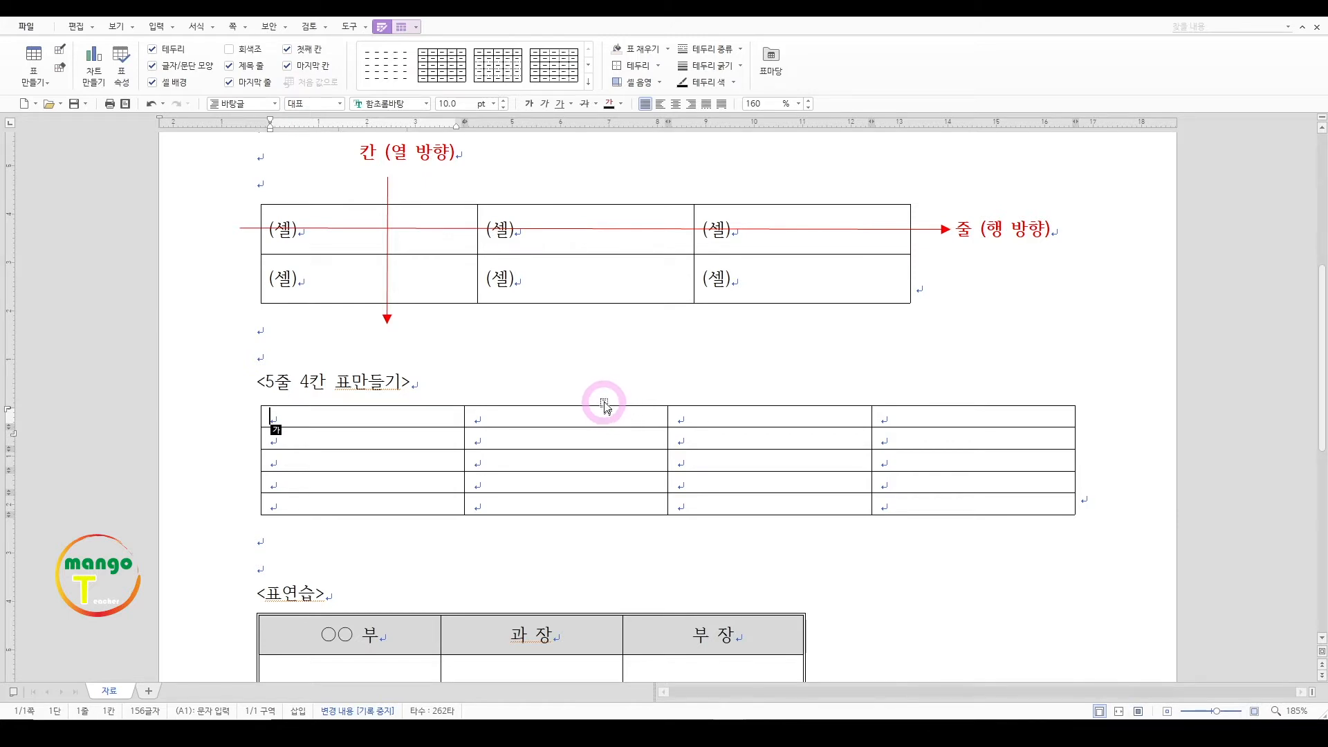
click(604, 405)
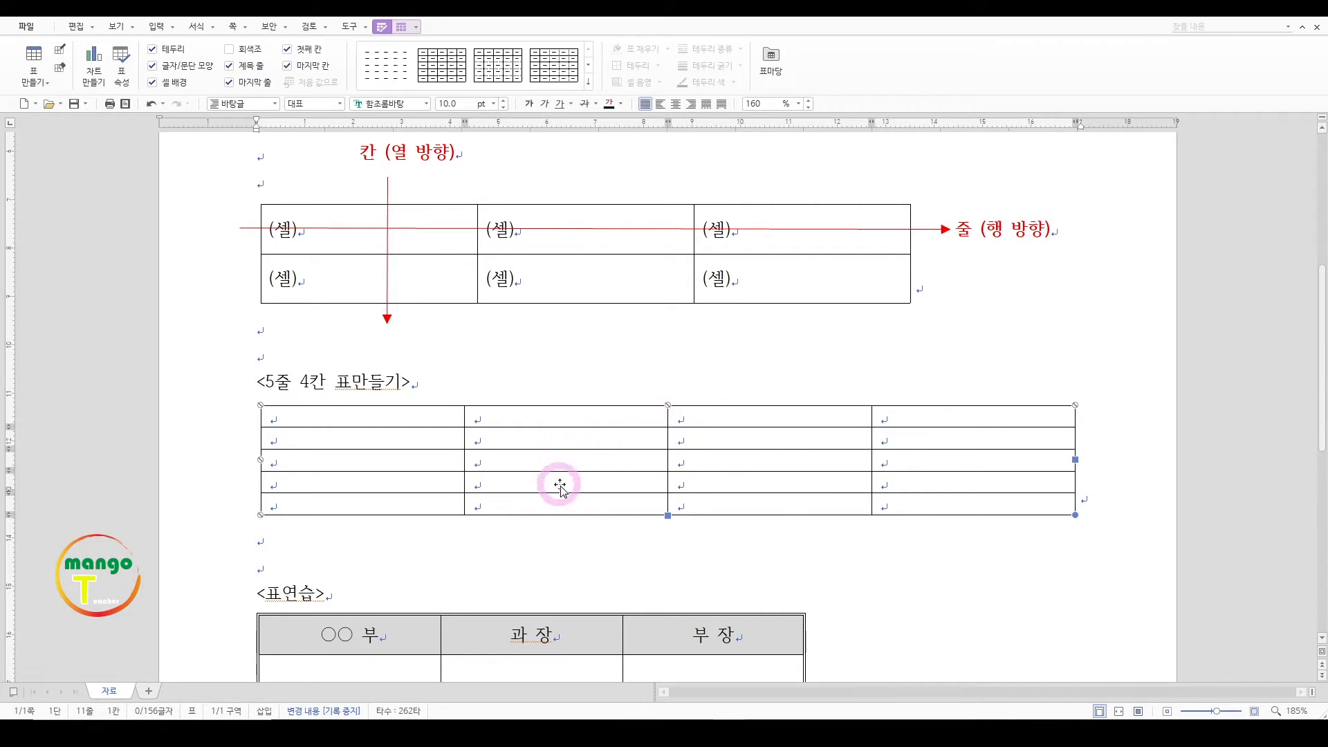
key(Delete)
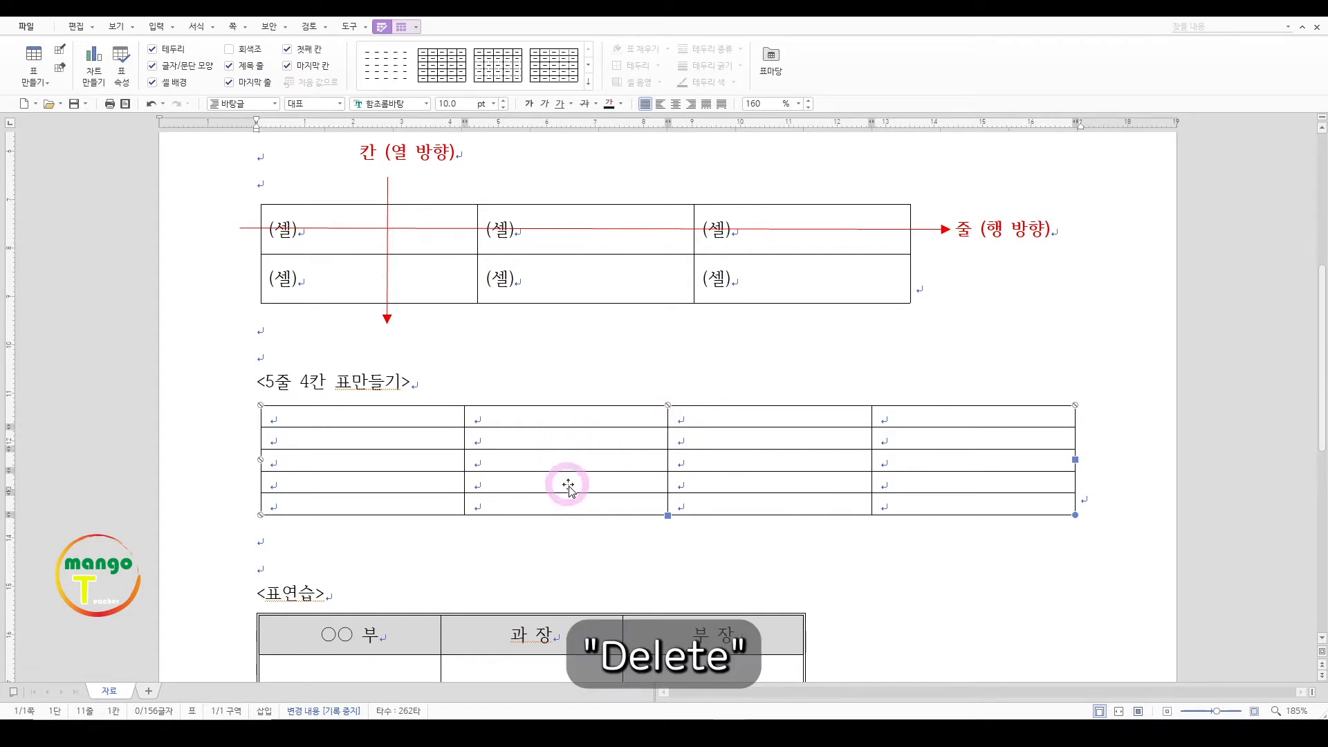
key(Delete)
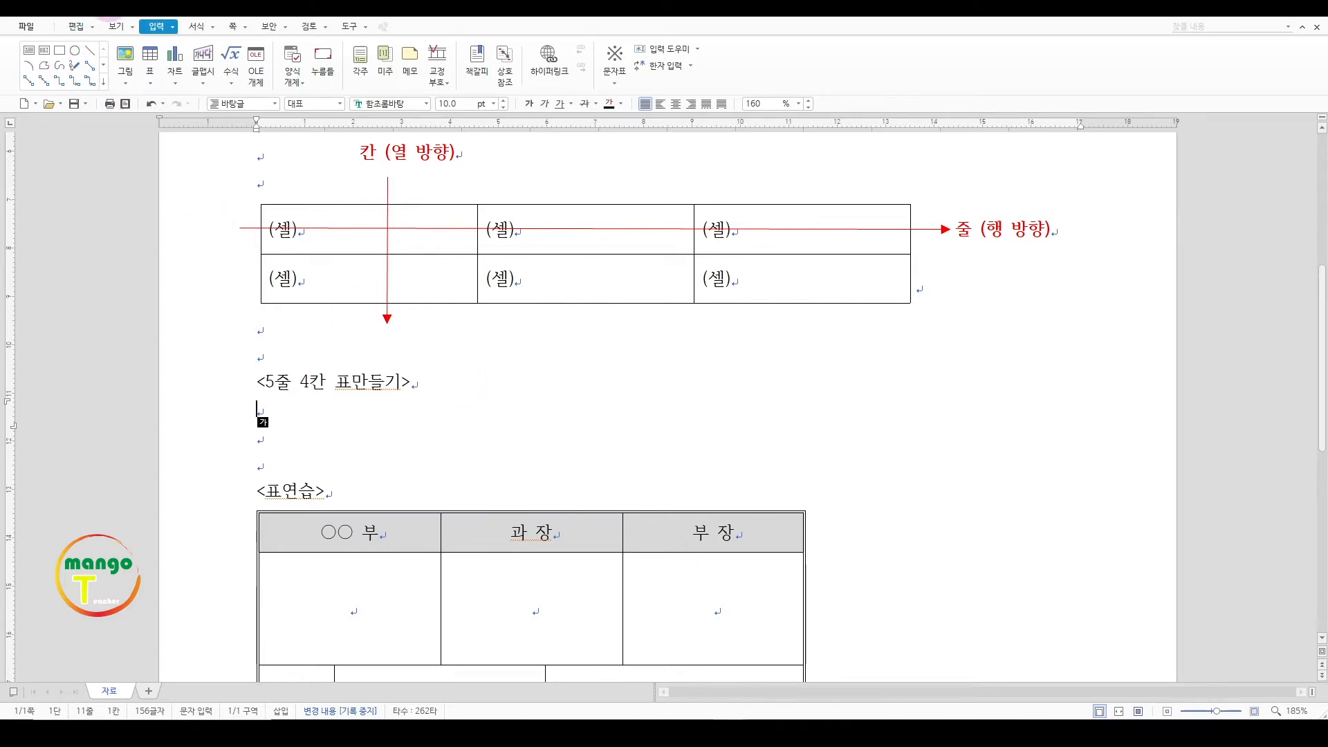
Insert a new table of 5 rows and 4 columns on the line below the "<5줄 4칸 표만들기>" heading
click(84, 31)
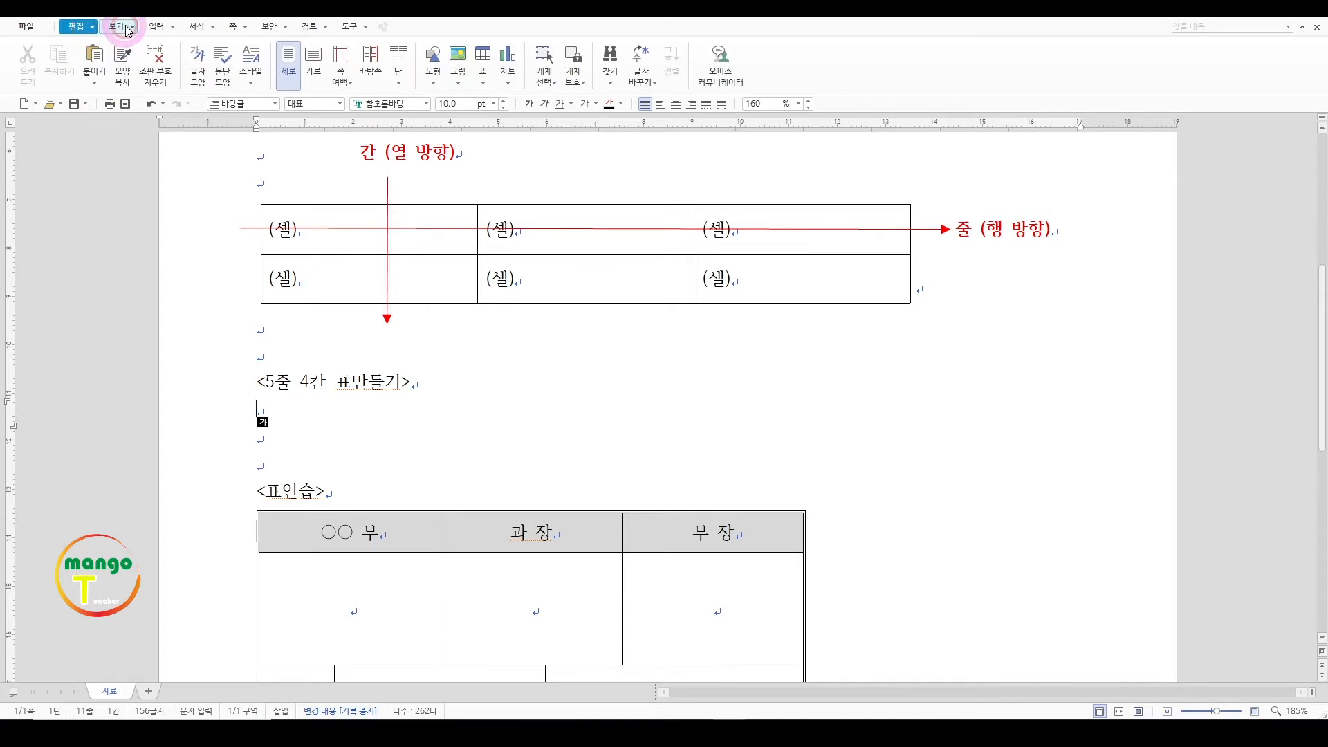
click(123, 31)
click(161, 32)
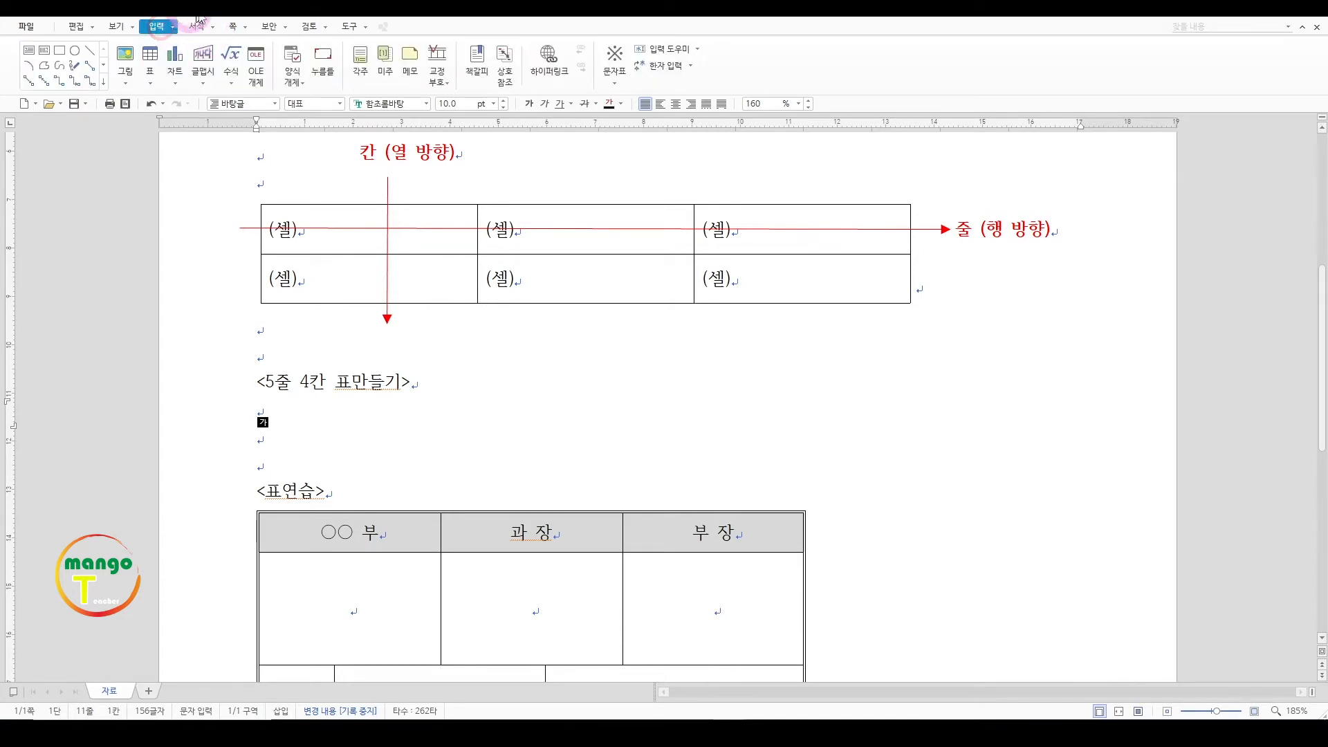
click(153, 75)
click(154, 81)
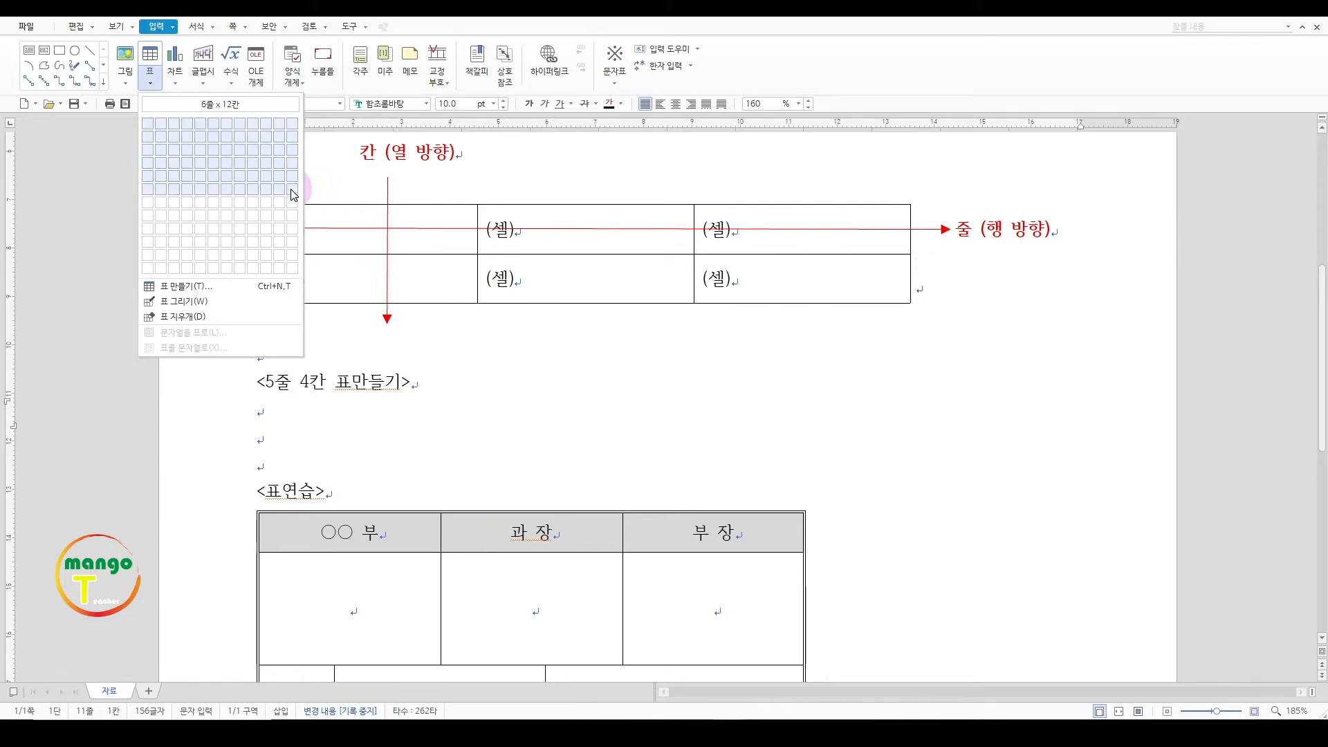
click(192, 179)
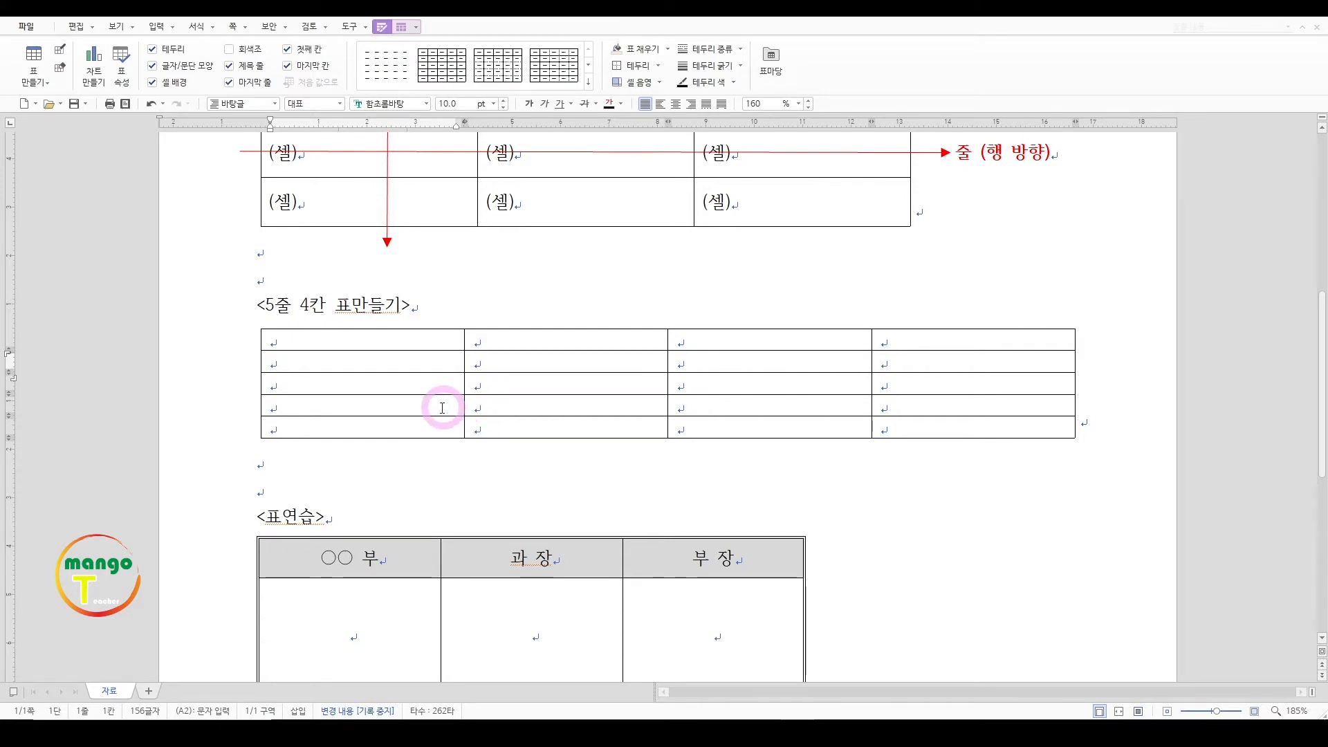
click(276, 329)
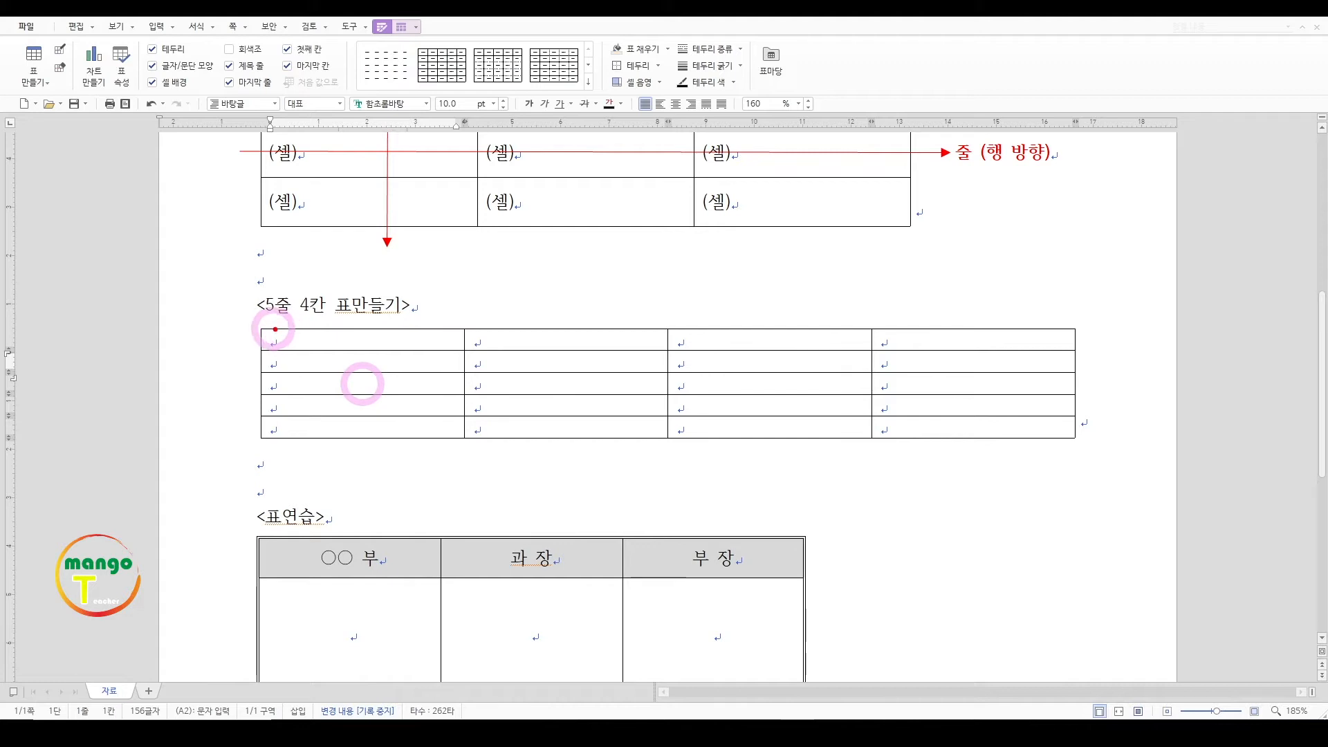
mouse_move(262, 329)
mouse_down()
mouse_move(440, 355)
mouse_move(579, 350)
mouse_up()
mouse_move(674, 331)
mouse_down()
mouse_move(849, 350)
mouse_move(1047, 345)
mouse_up()
mouse_move(871, 363)
mouse_down()
mouse_move(1033, 373)
mouse_move(984, 403)
mouse_up()
drag(876, 405, 1017, 416)
key(Escape)
Enter "셀" in each of the first three cells of the new table's first row
click(285, 341)
text(셀)
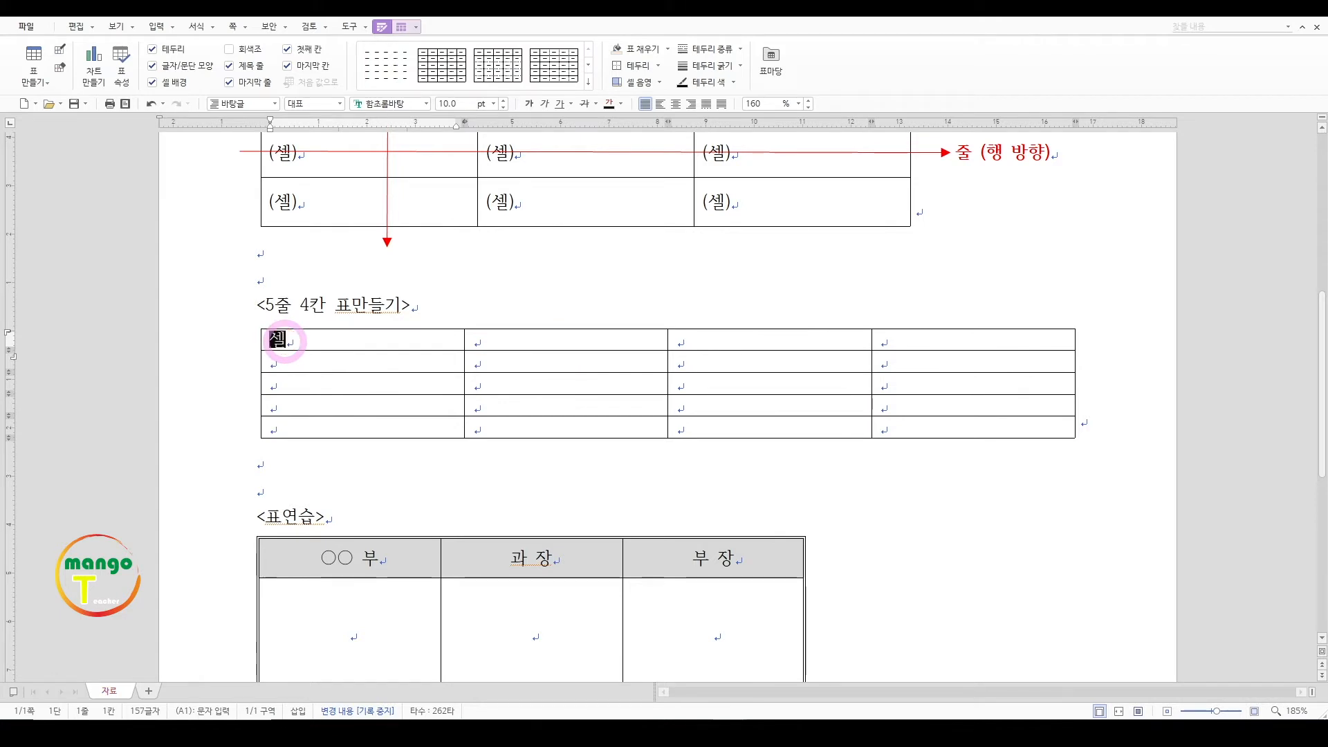
key(Tab)
text(ㅅ)
key(Tab)
text(셀)
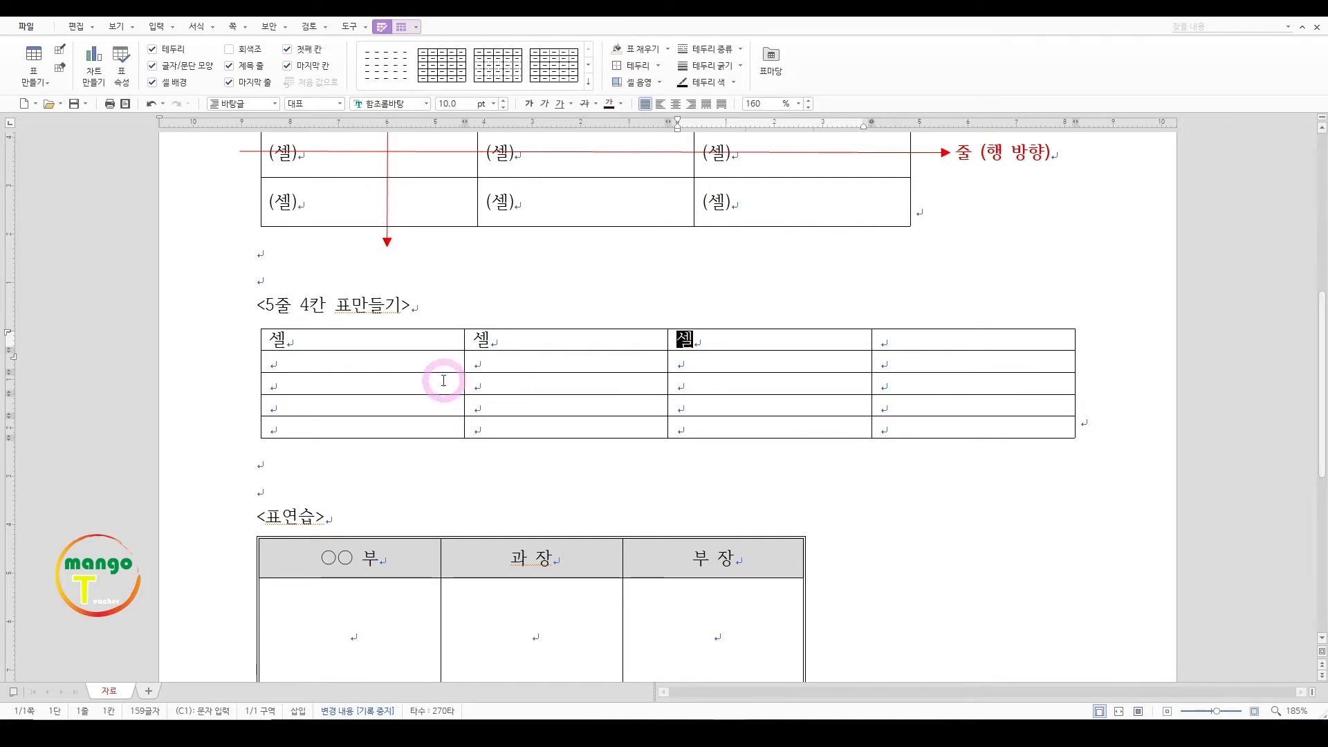
click(413, 365)
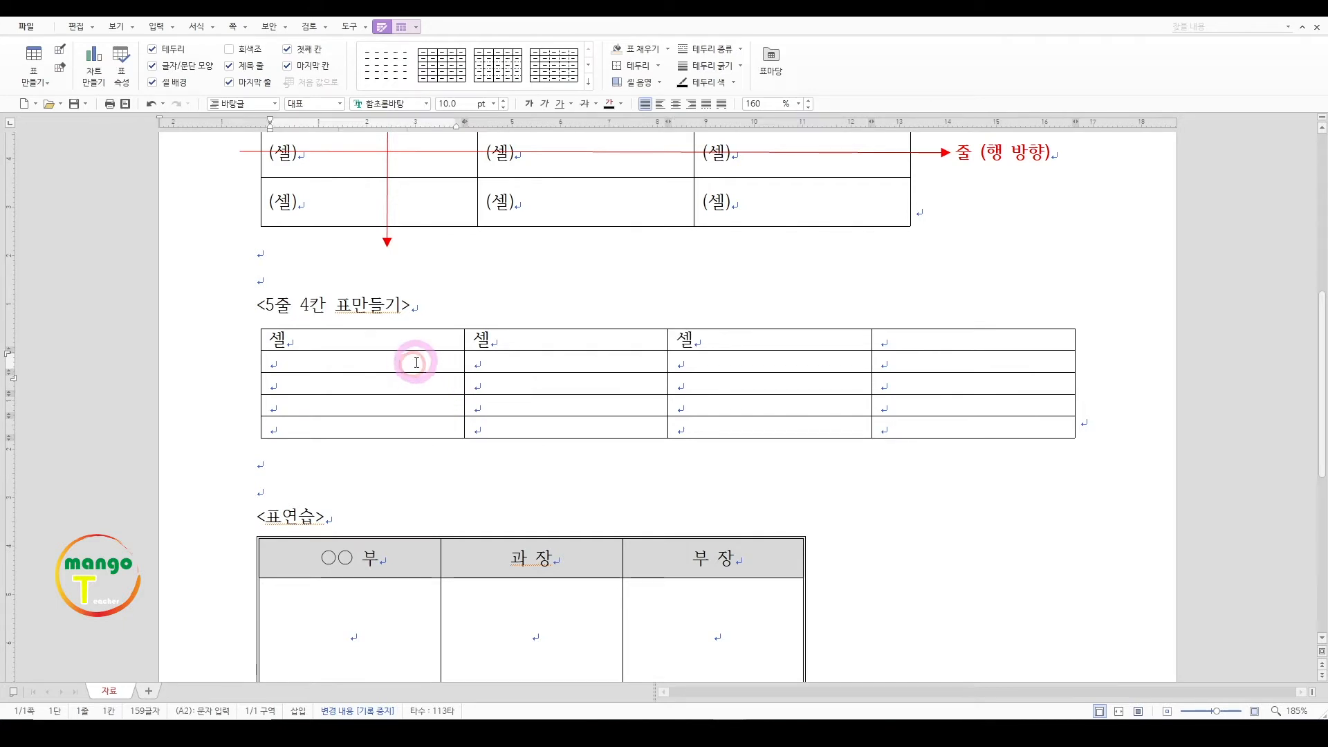
Select all cells of the new table and narrow the whole table to about 12 cm, scaling every column together
click(345, 338)
drag(345, 337, 949, 436)
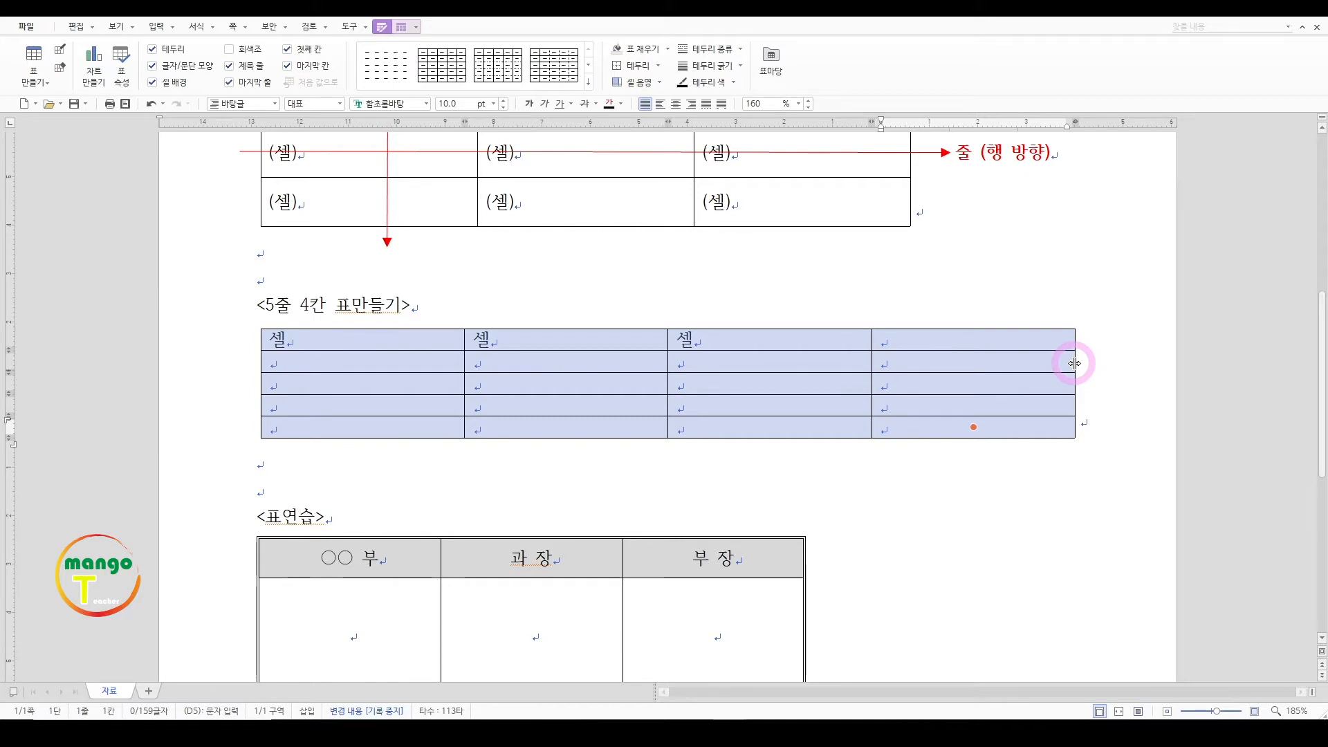
drag(1074, 364, 659, 366)
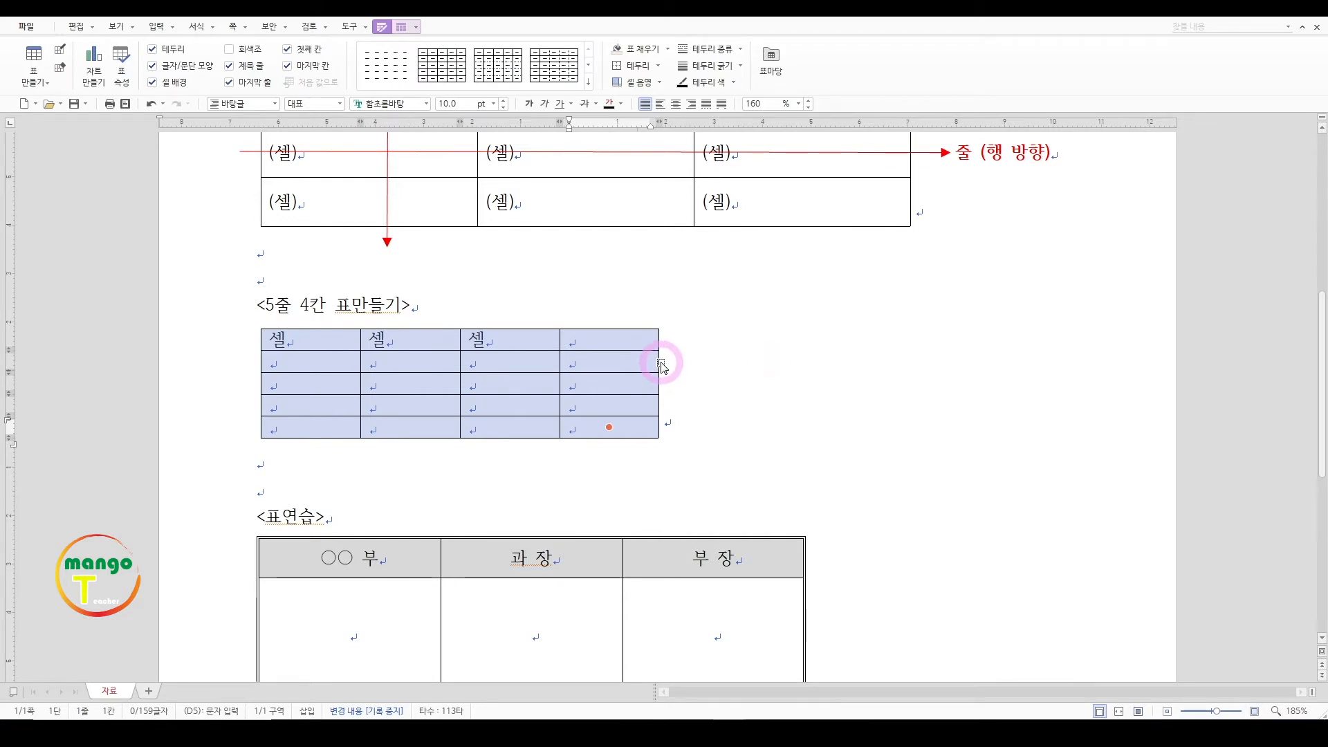
drag(659, 360, 845, 362)
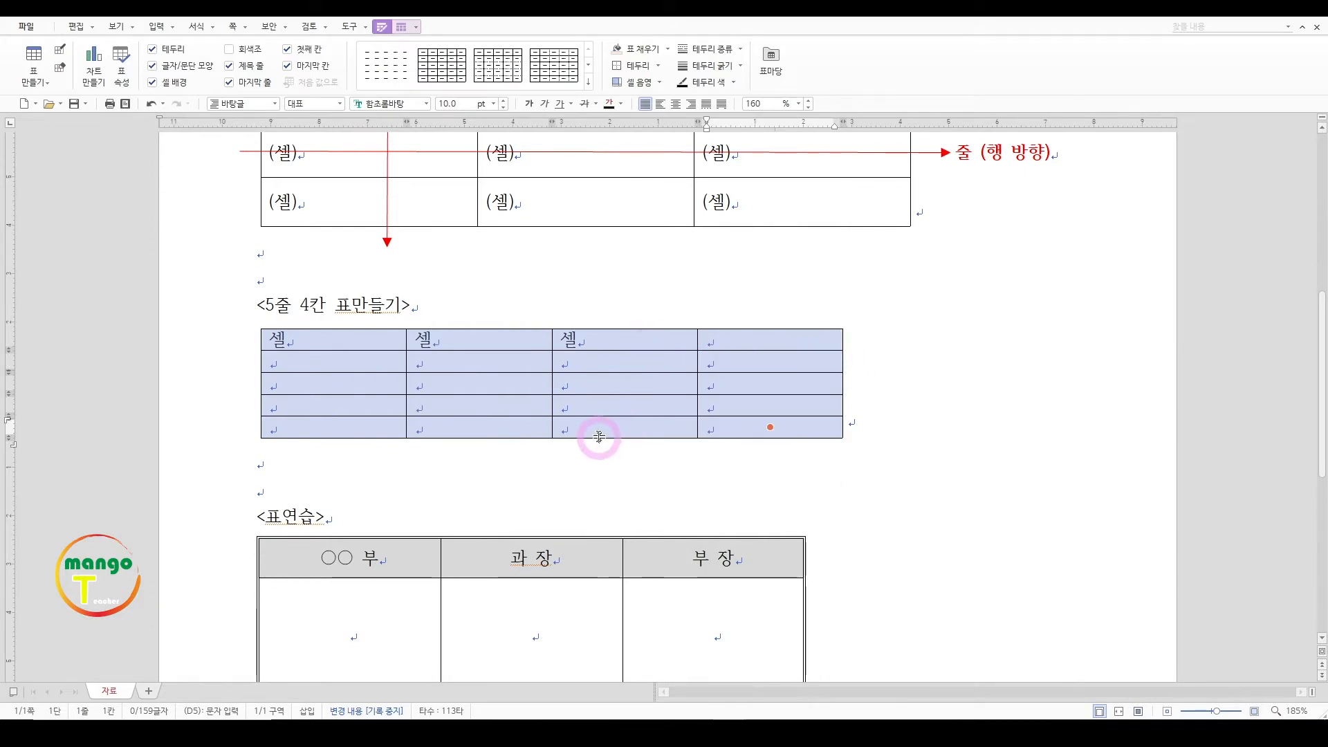
mouse_move(596, 436)
mouse_down()
mouse_move(598, 500)
mouse_move(597, 440)
mouse_up()
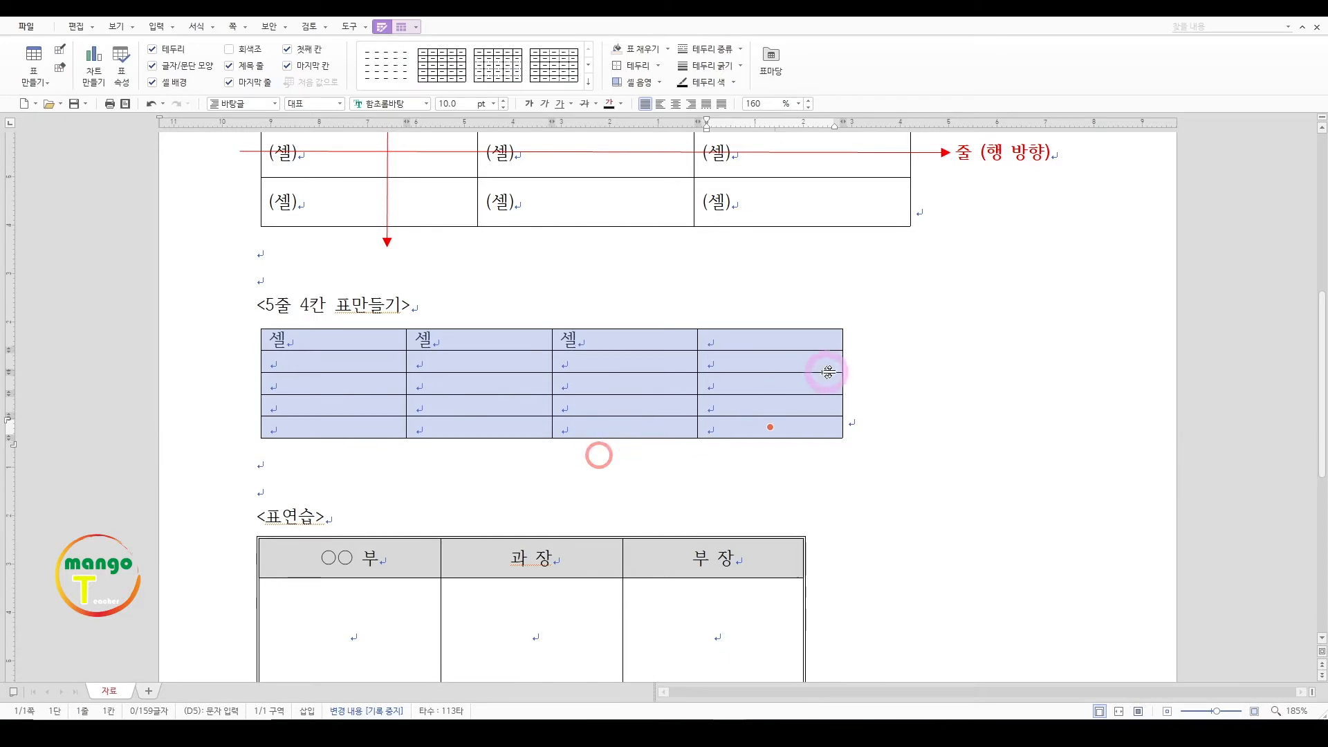
mouse_move(842, 380)
mouse_down()
mouse_move(765, 379)
mouse_move(838, 384)
mouse_up()
click(817, 462)
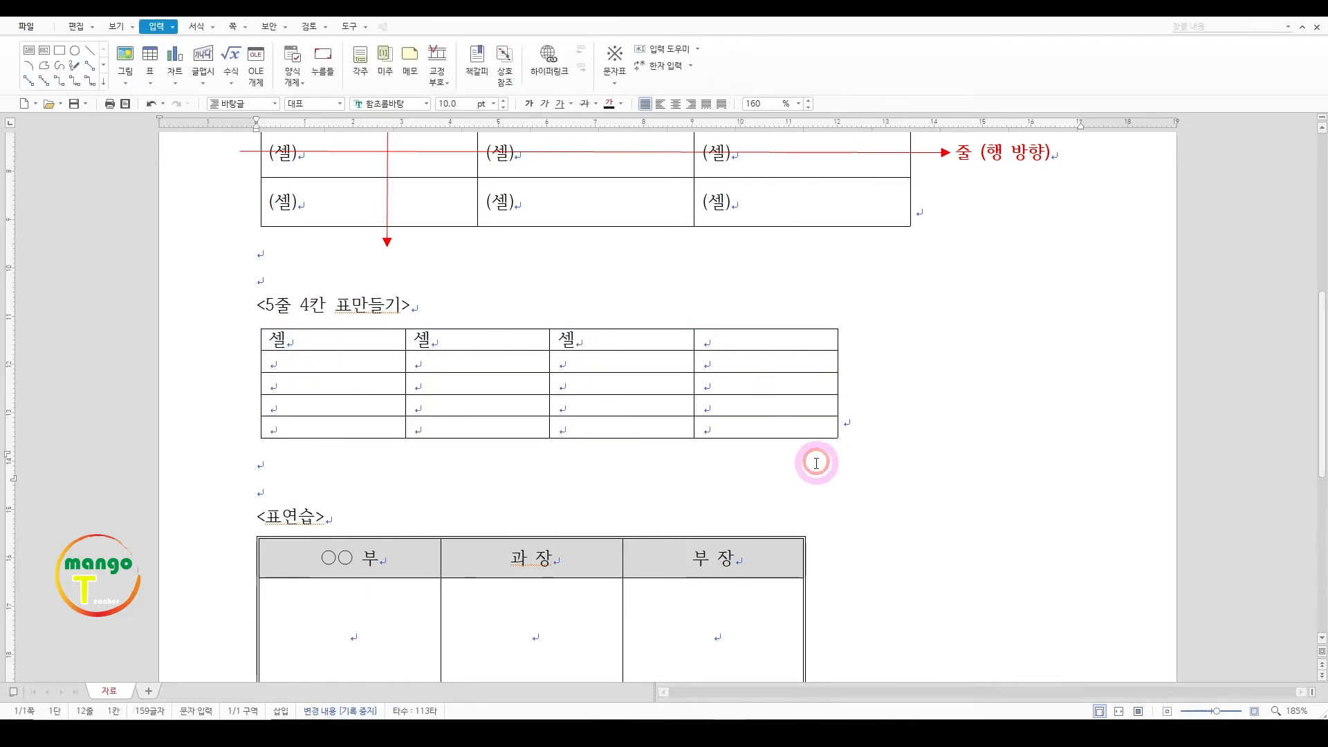
drag(344, 339, 766, 426)
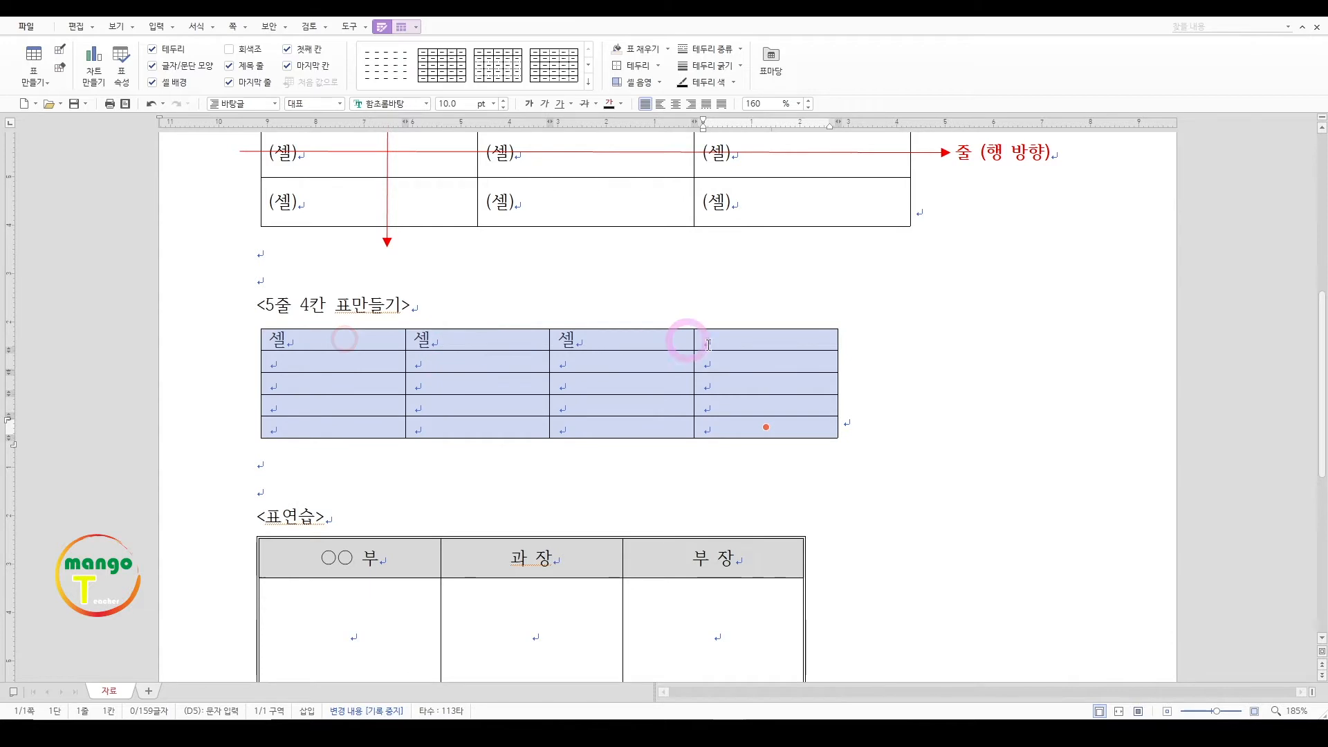
click(565, 472)
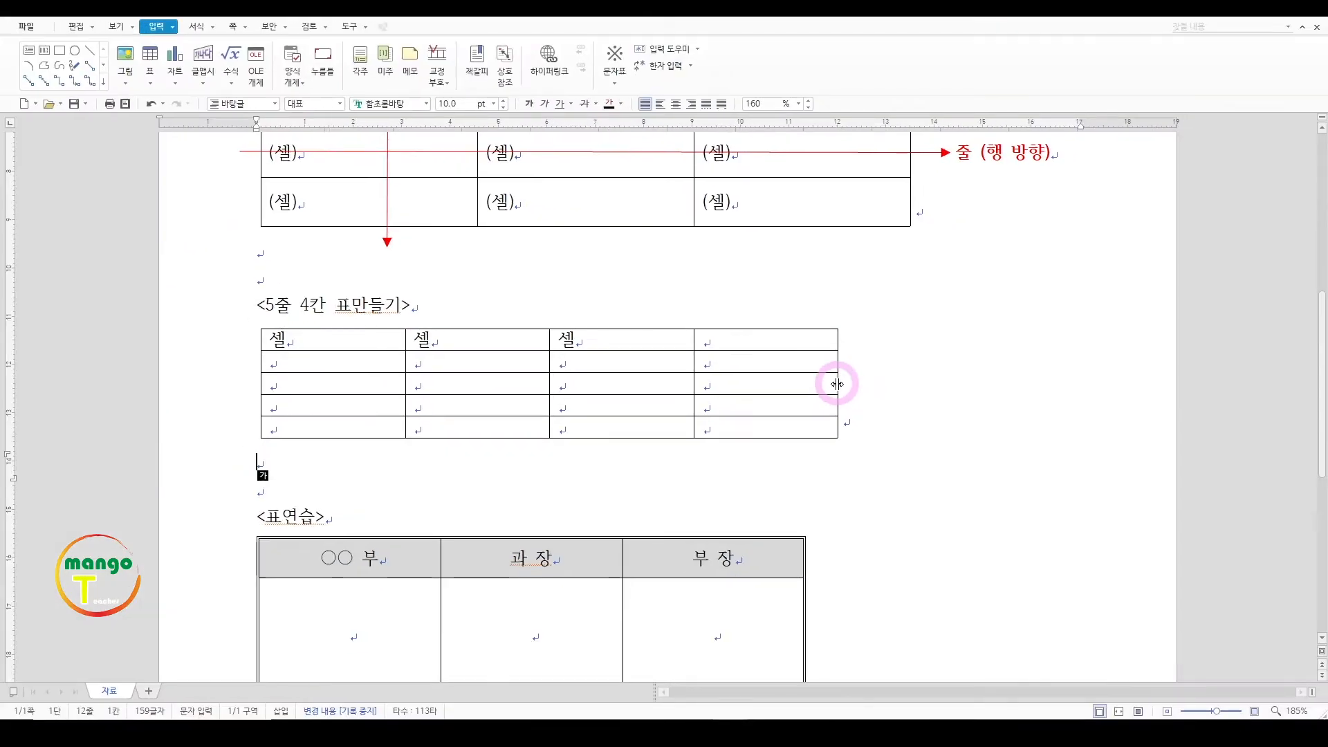
Resize columns individually by moving their vertical borders, to widths of about 1.7, 3, 2.8 and 2.9 cm
click(844, 382)
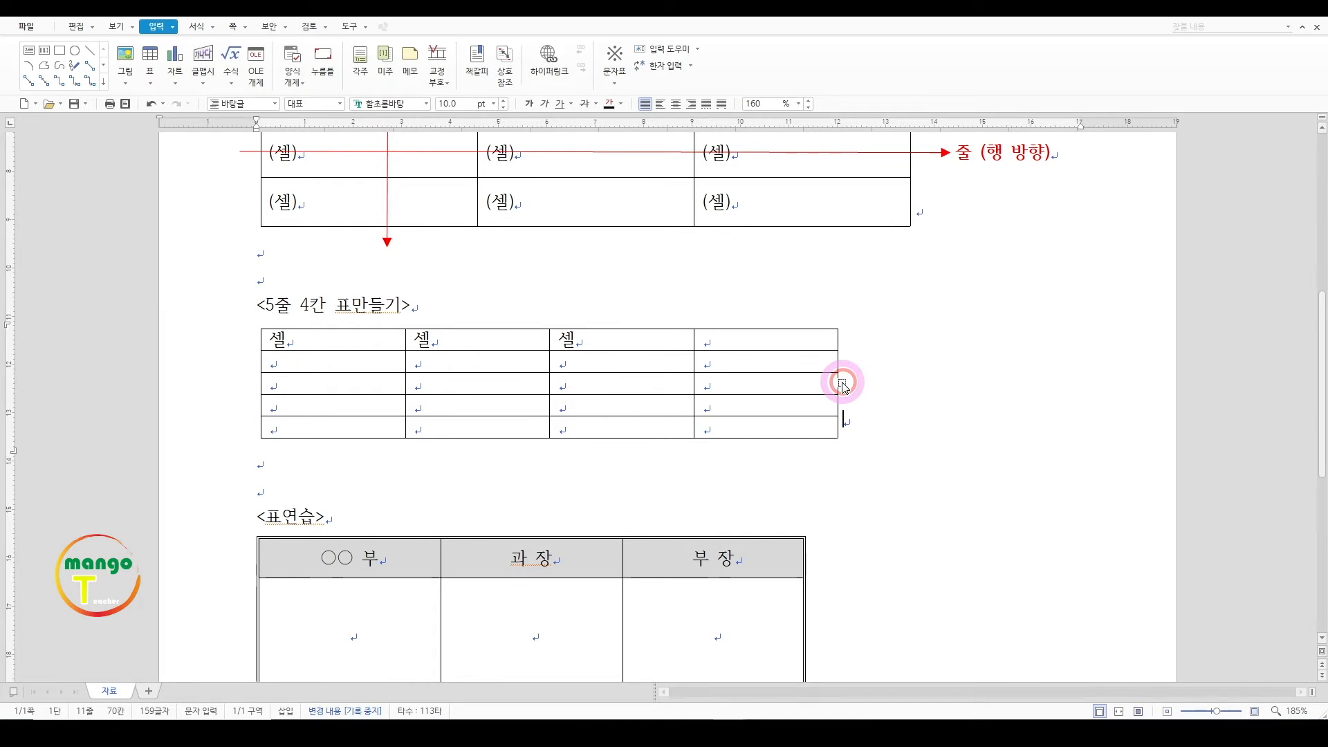
drag(838, 383, 731, 382)
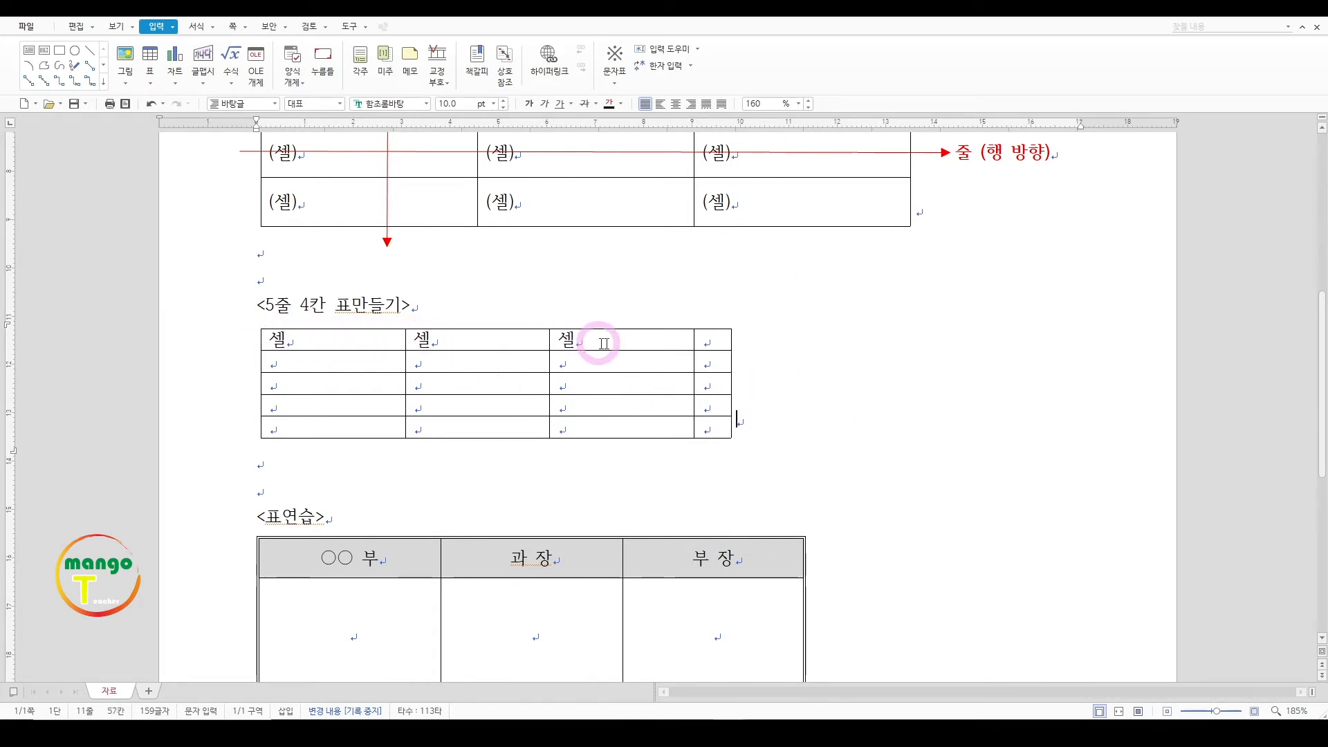
drag(731, 383, 883, 389)
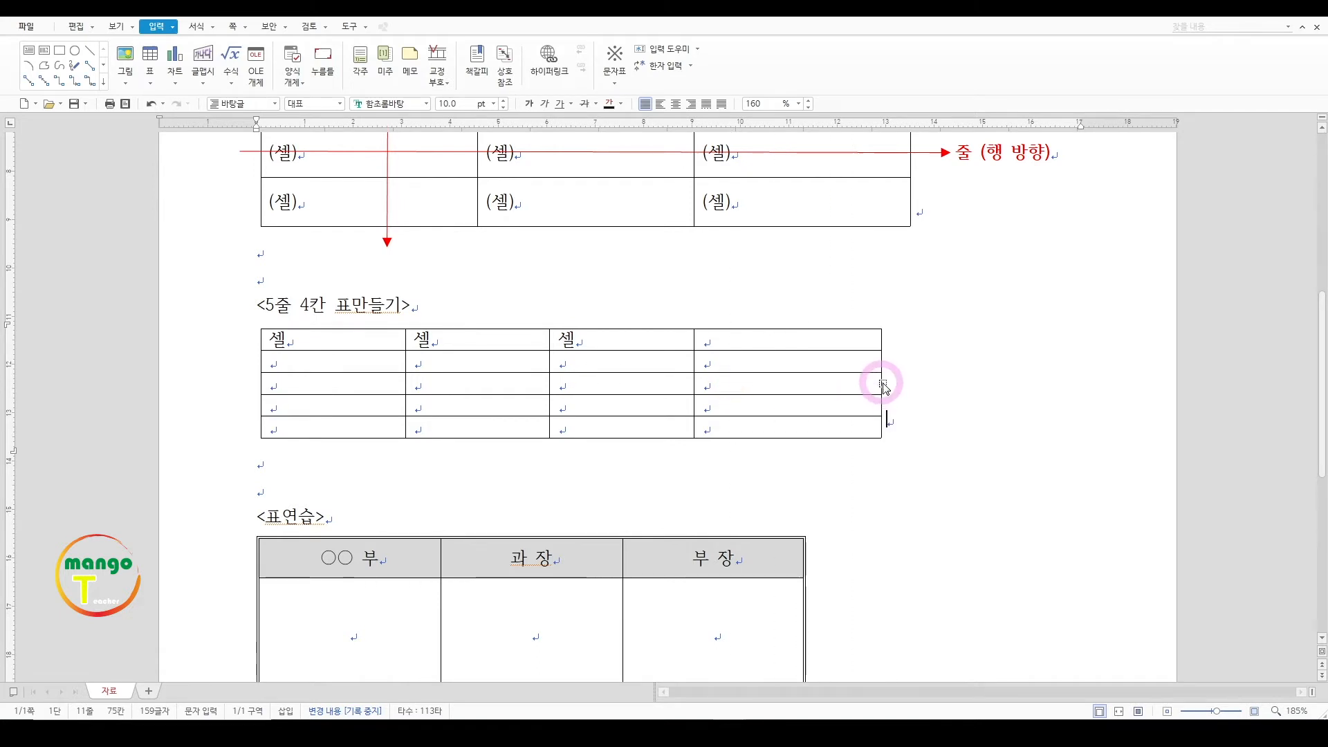
drag(881, 382, 486, 380)
drag(404, 385, 344, 383)
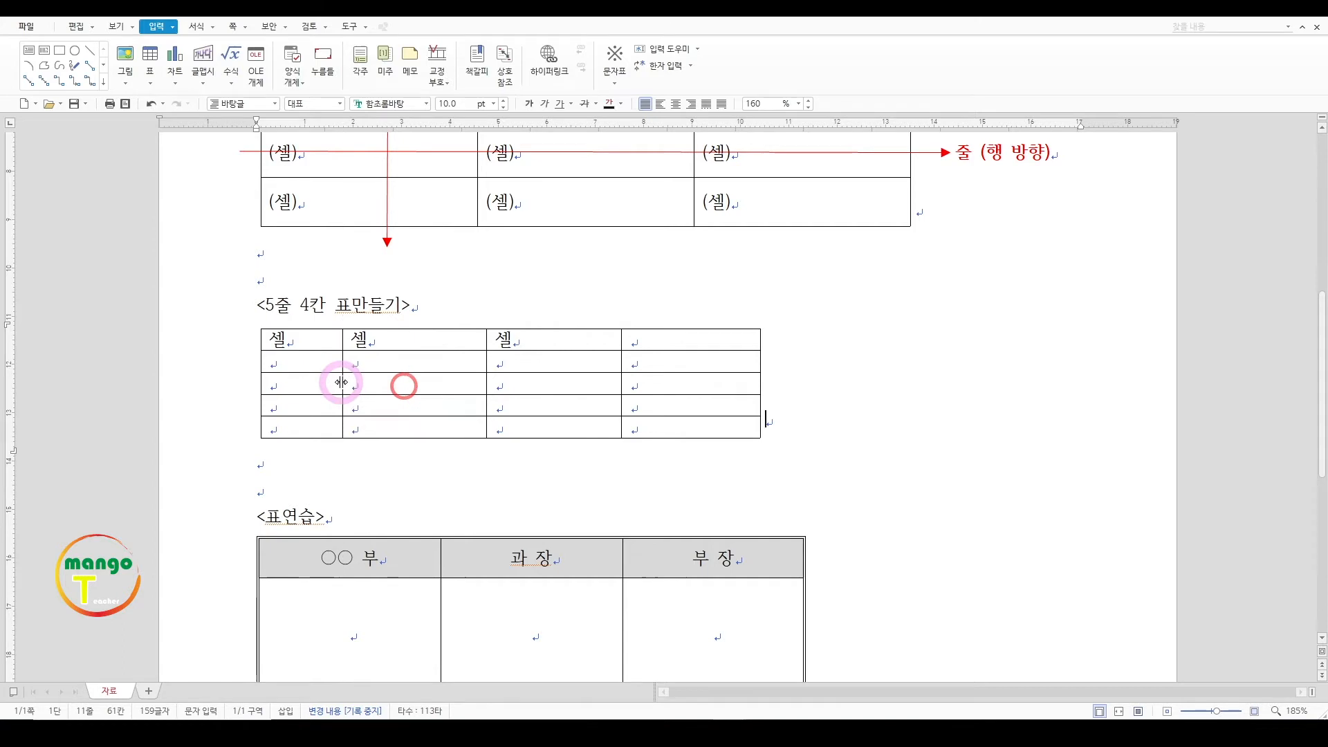
Move the table's horizontal borders to give the rows unequal heights, with the first row about 1 cm tall
drag(643, 437, 642, 482)
drag(667, 416, 682, 449)
drag(685, 394, 683, 428)
drag(578, 372, 578, 396)
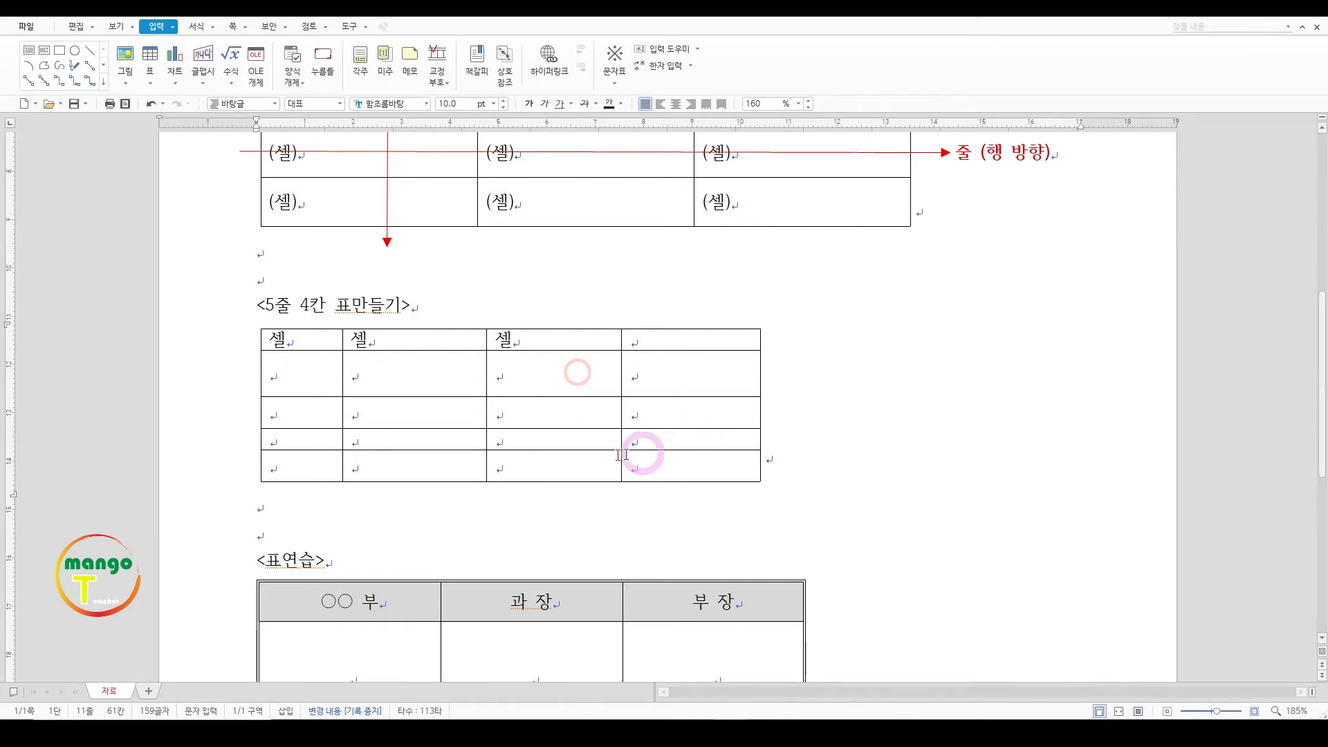
drag(707, 350, 704, 374)
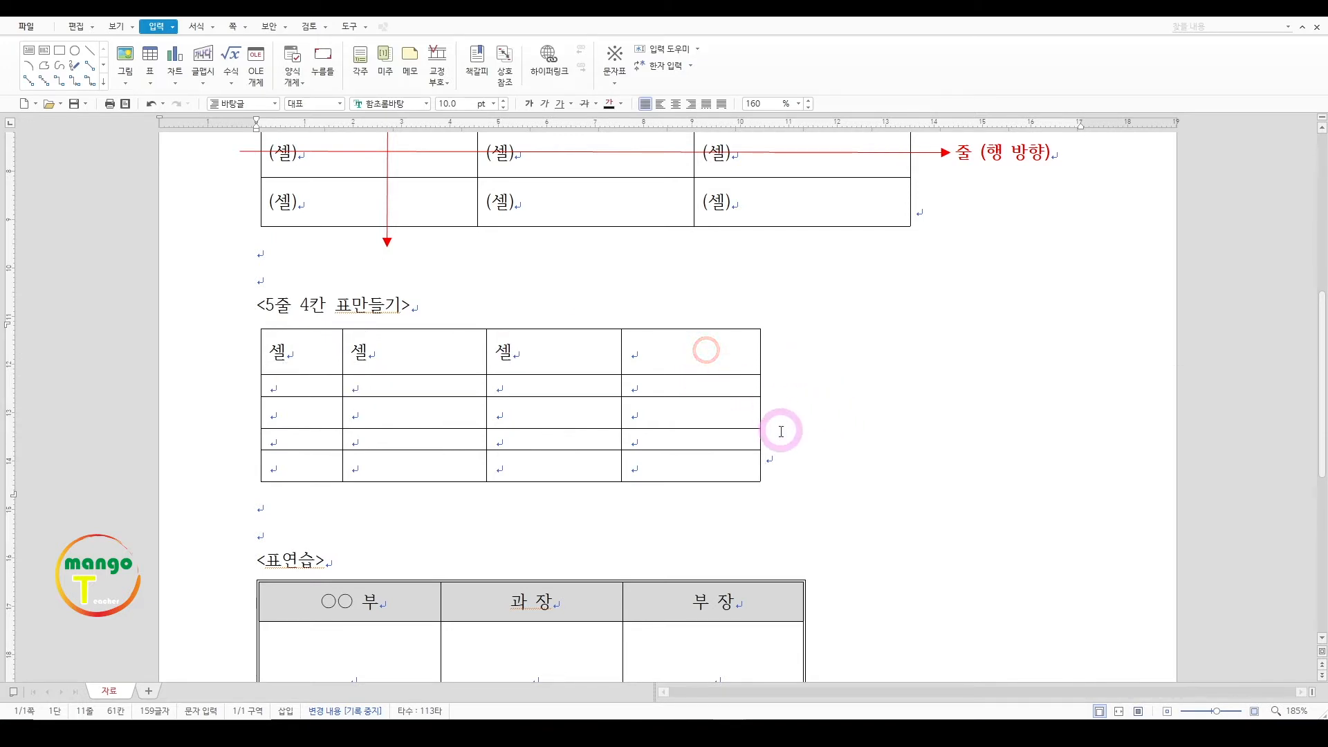
Widen the last column to about 4 cm and the second to about 3.8 cm, and lower the border under the second row
drag(761, 384, 820, 380)
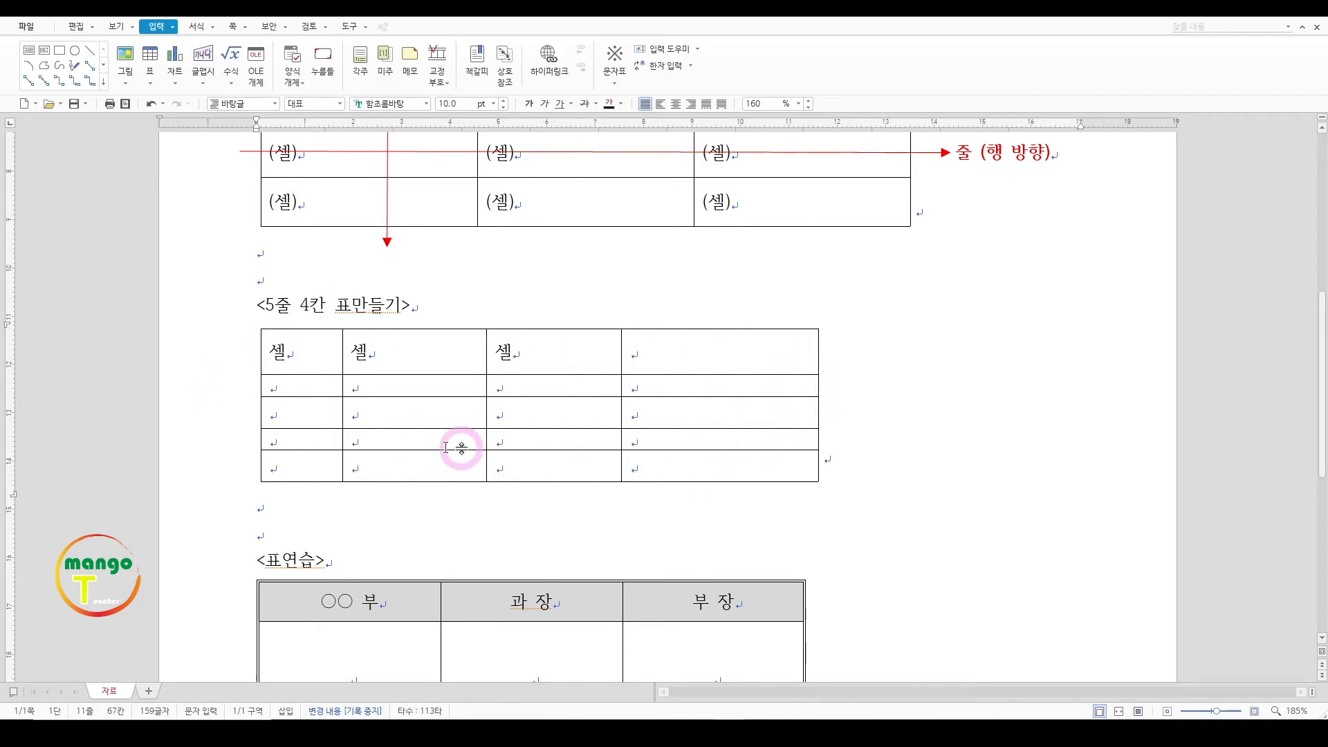
drag(407, 396, 407, 406)
drag(487, 387, 526, 386)
Select all cells of the table and make the cell widths equal (셀 너비를 같게) and the cell heights equal (셀 높이를 같게)
drag(313, 354, 631, 350)
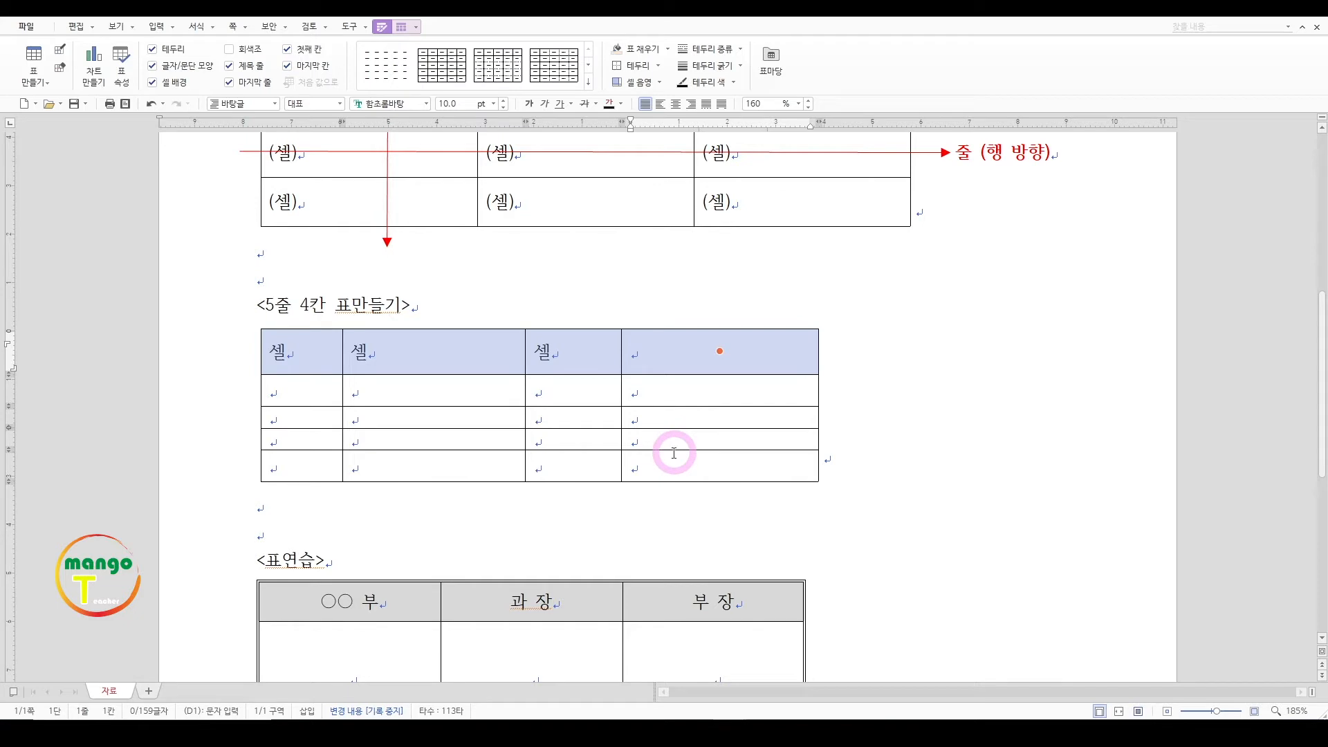
click(308, 353)
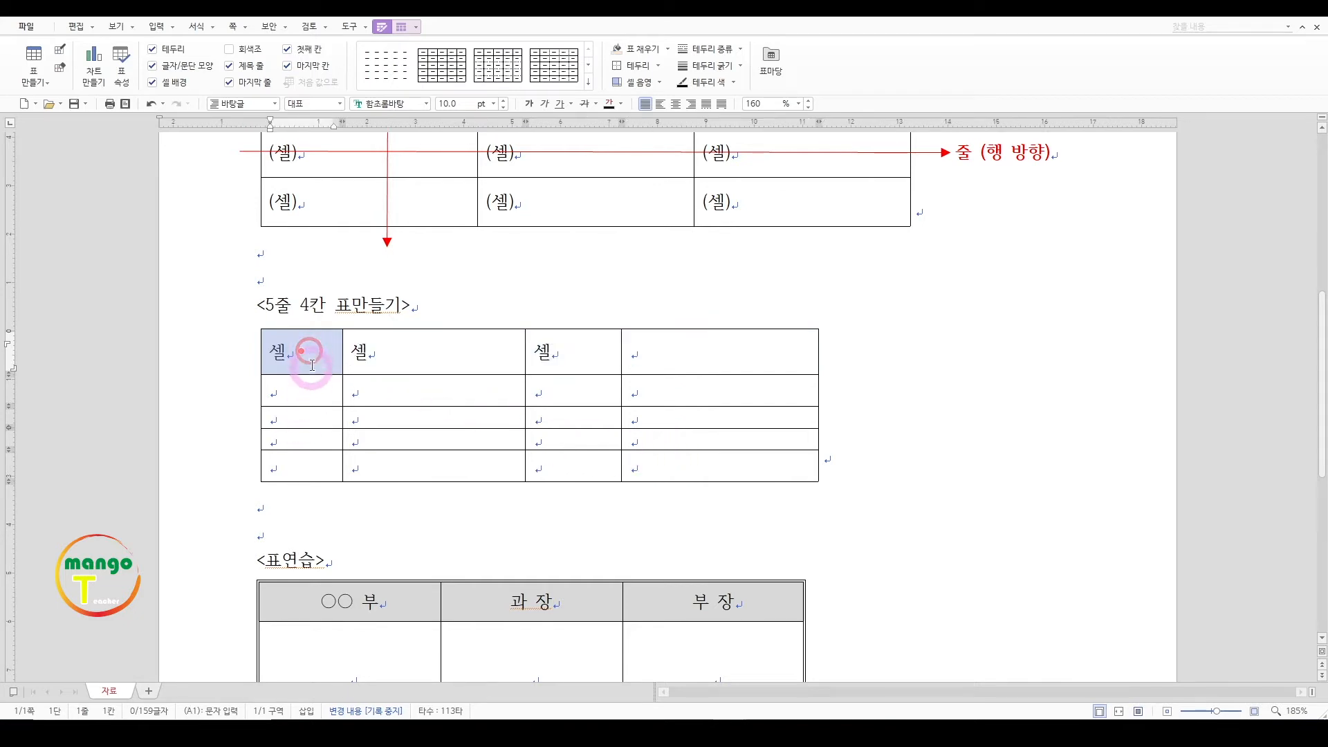
drag(313, 352, 671, 352)
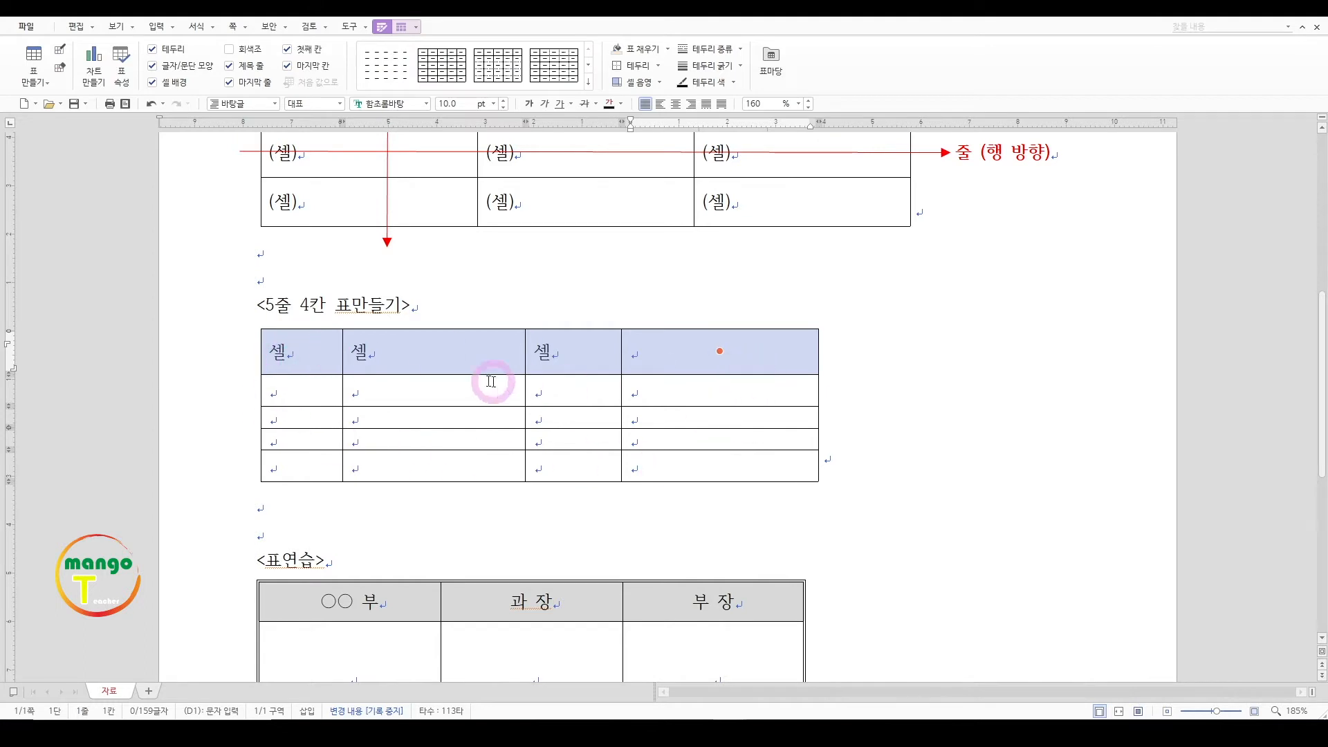
drag(323, 354, 693, 462)
right_click(669, 349)
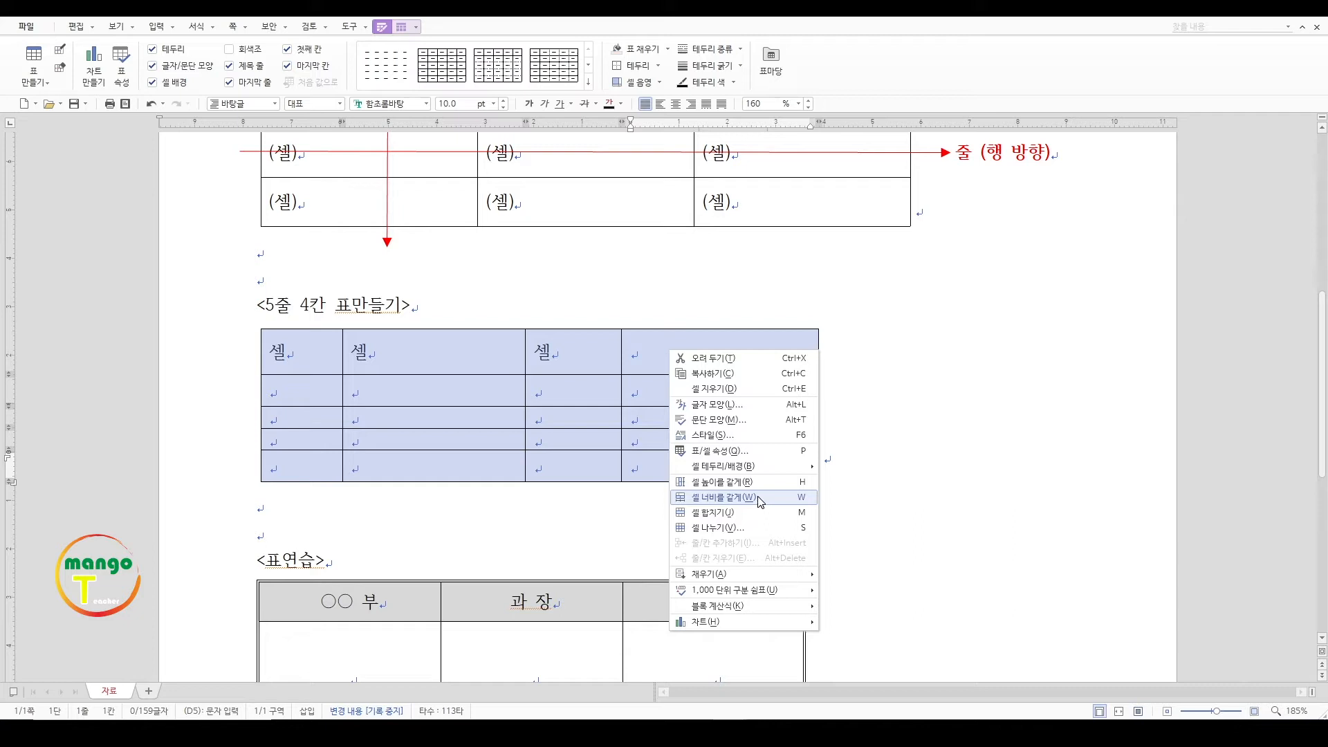
click(758, 497)
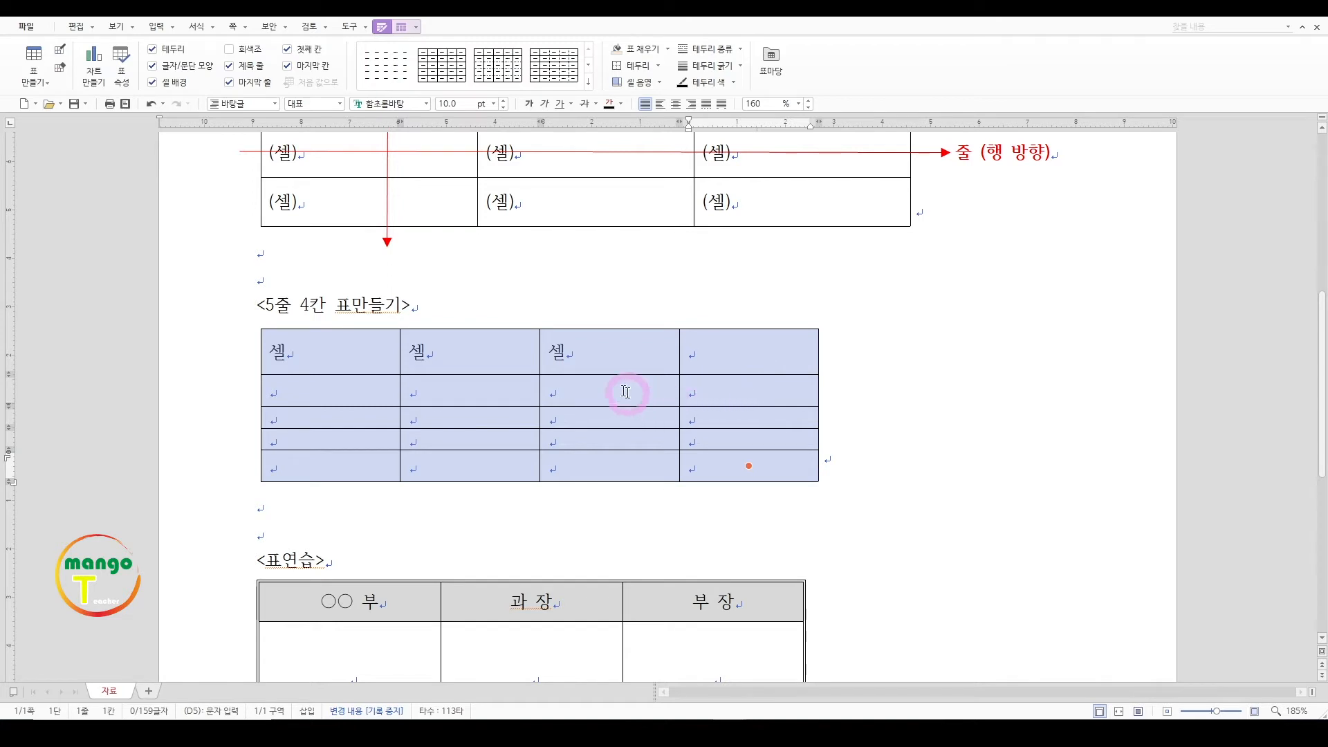
right_click(720, 355)
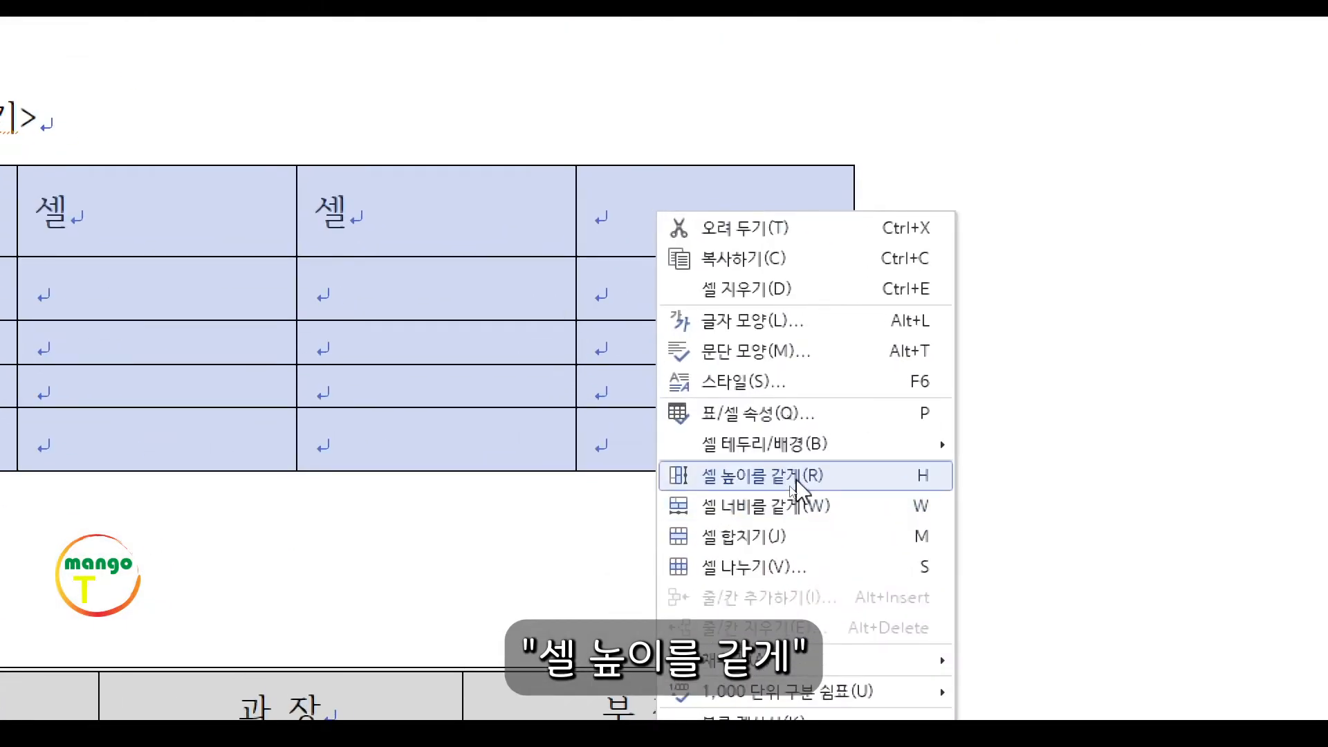
click(795, 479)
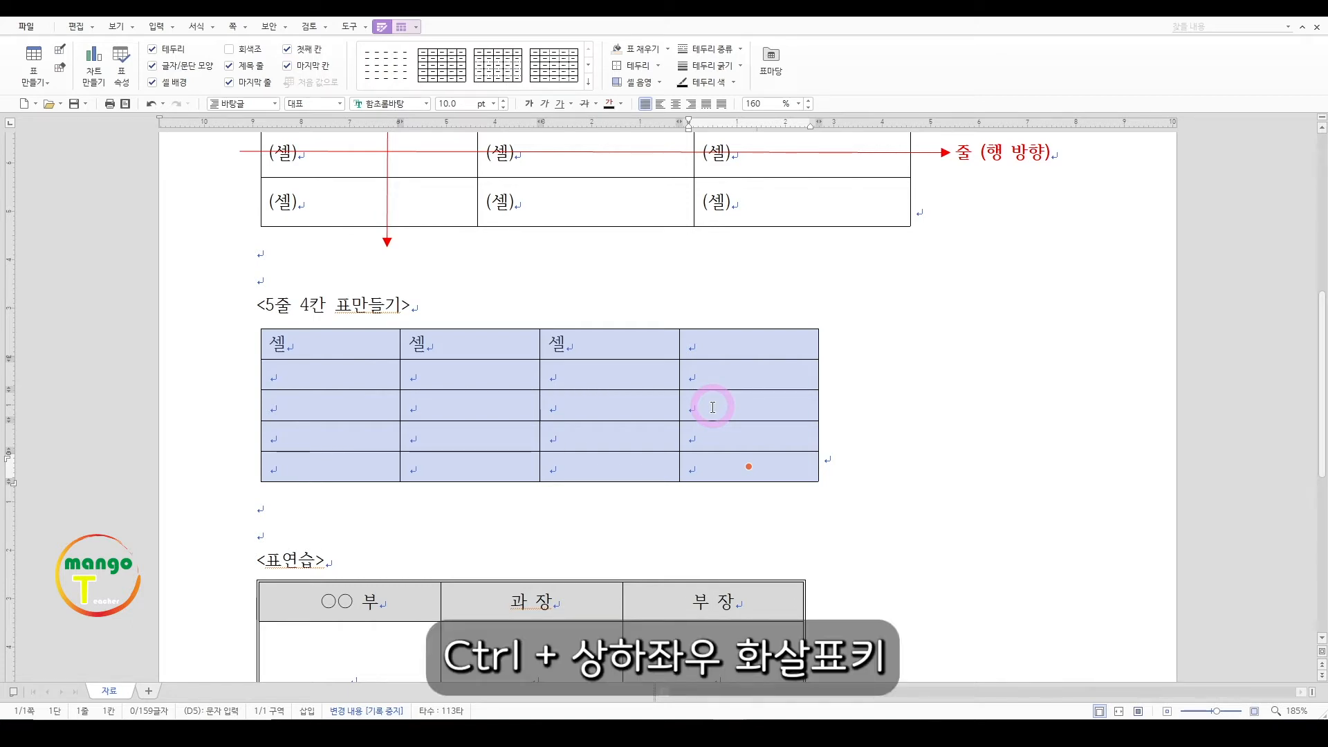
Adjust the width of all selected table cells in small increments, narrowing the table to about 10.7 cm
key(ctrl+Left)
key(ctrl+Left)
key(ctrl+Left)
key(ctrl+Left)
key(ctrl+Left)
key(ctrl+Left)
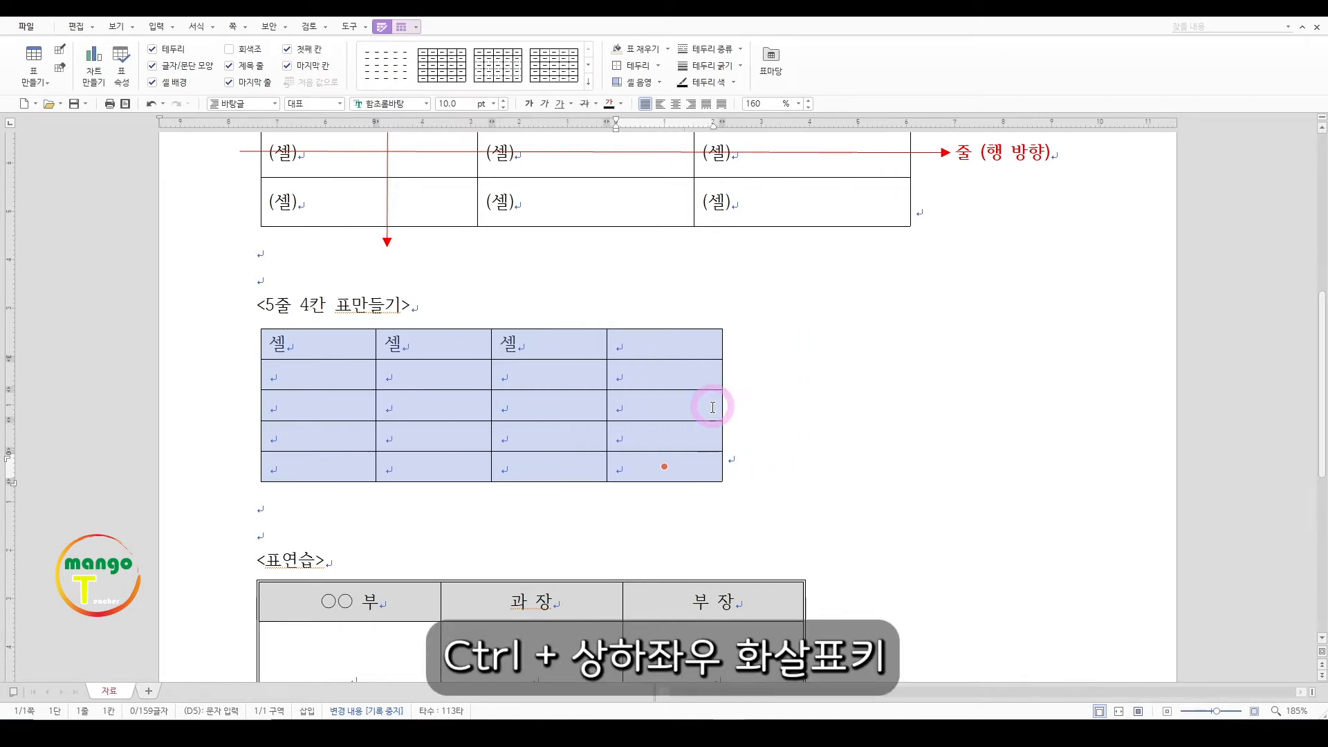
key(ctrl+Right)
key(ctrl+Right)
key(ctrl+Left)
key(ctrl+Left)
Decrease and increase the height of all selected rows in small increments, ending at about 0.75 cm per row
key(ctrl+Up)
key(ctrl+Up)
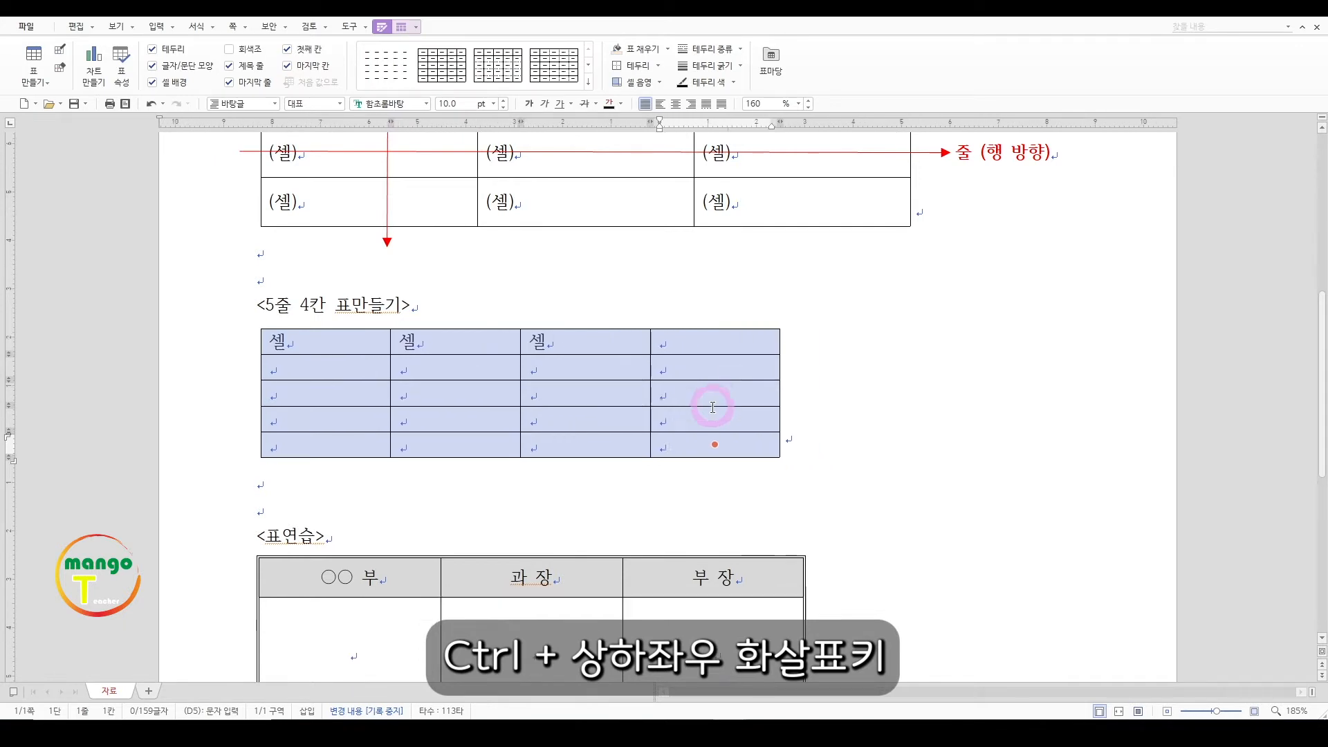
key(ctrl+Down)
key(ctrl+Down)
key(ctrl+Up)
key(ctrl+Up)
key(ctrl+Down)
key(ctrl+Down)
key(ctrl+Up)
key(ctrl+Up)
key(ctrl+Down)
key(ctrl+Down)
key(ctrl+Down)
key(ctrl+Up)
key(ctrl+Up)
key(ctrl+Up)
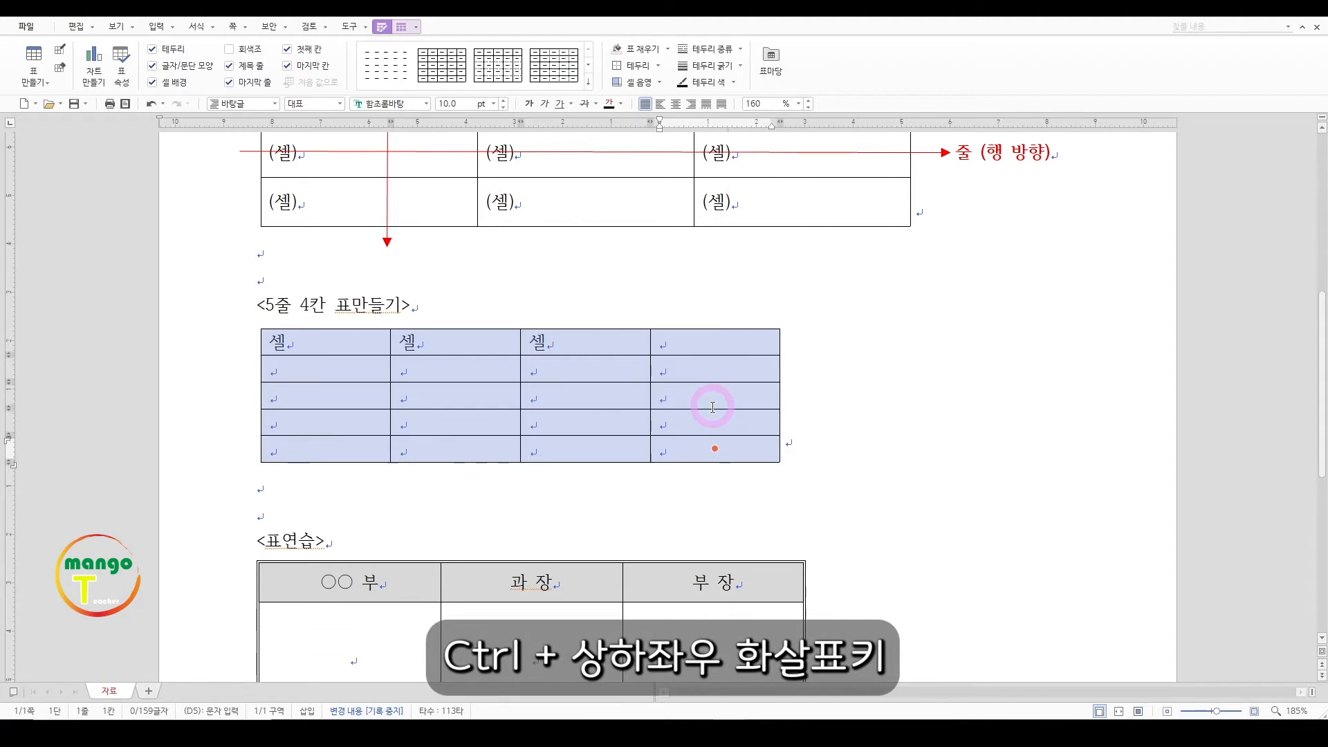
key(ctrl+Down)
key(ctrl+Down)
Widen the selected table in small increments to about 12 cm and clear the cell selection
key(ctrl+Right)
key(ctrl+Right)
key(ctrl+Right)
key(ctrl+Right)
key(ctrl+Left)
key(ctrl+Left)
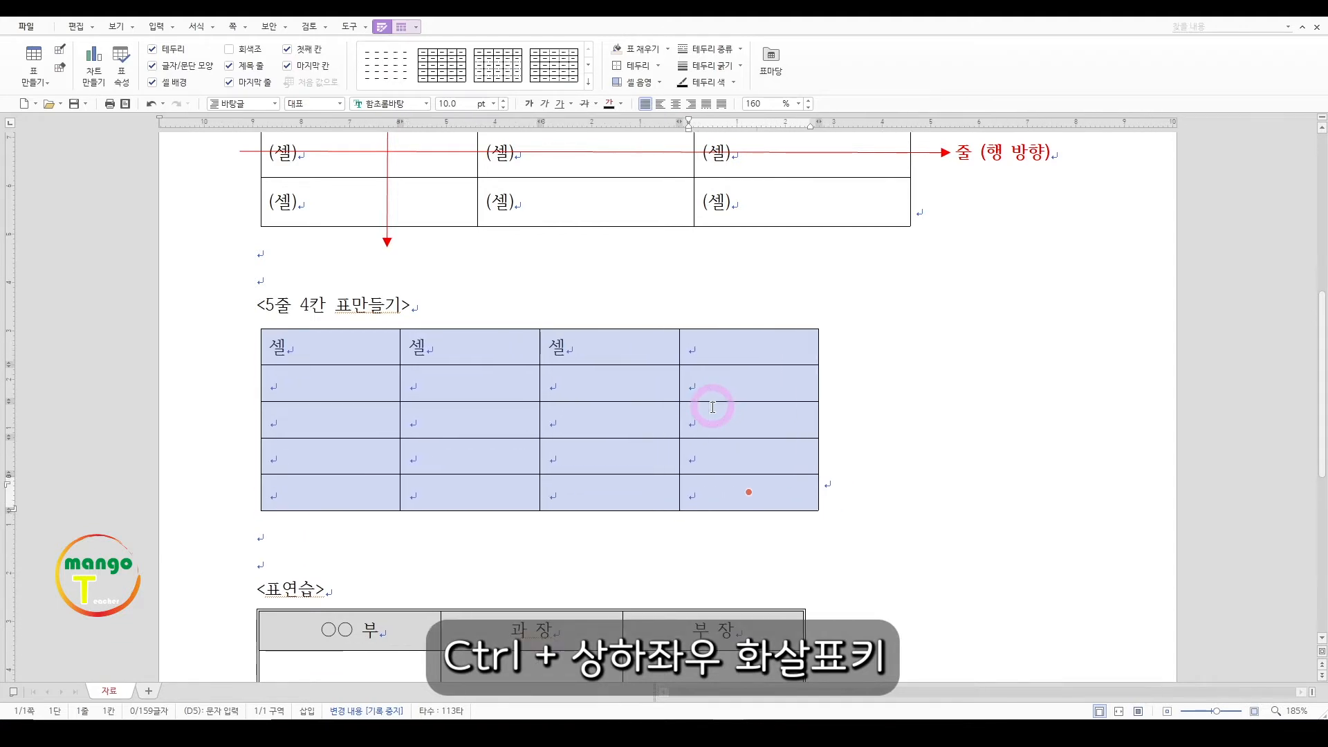
key(ctrl+Left)
key(ctrl+Left)
key(ctrl+Right)
key(ctrl+Right)
key(ctrl+Right)
key(ctrl+Right)
key(ctrl+Left)
key(ctrl+Left)
key(ctrl+Right)
key(ctrl+Left)
key(ctrl+Right)
key(Escape)
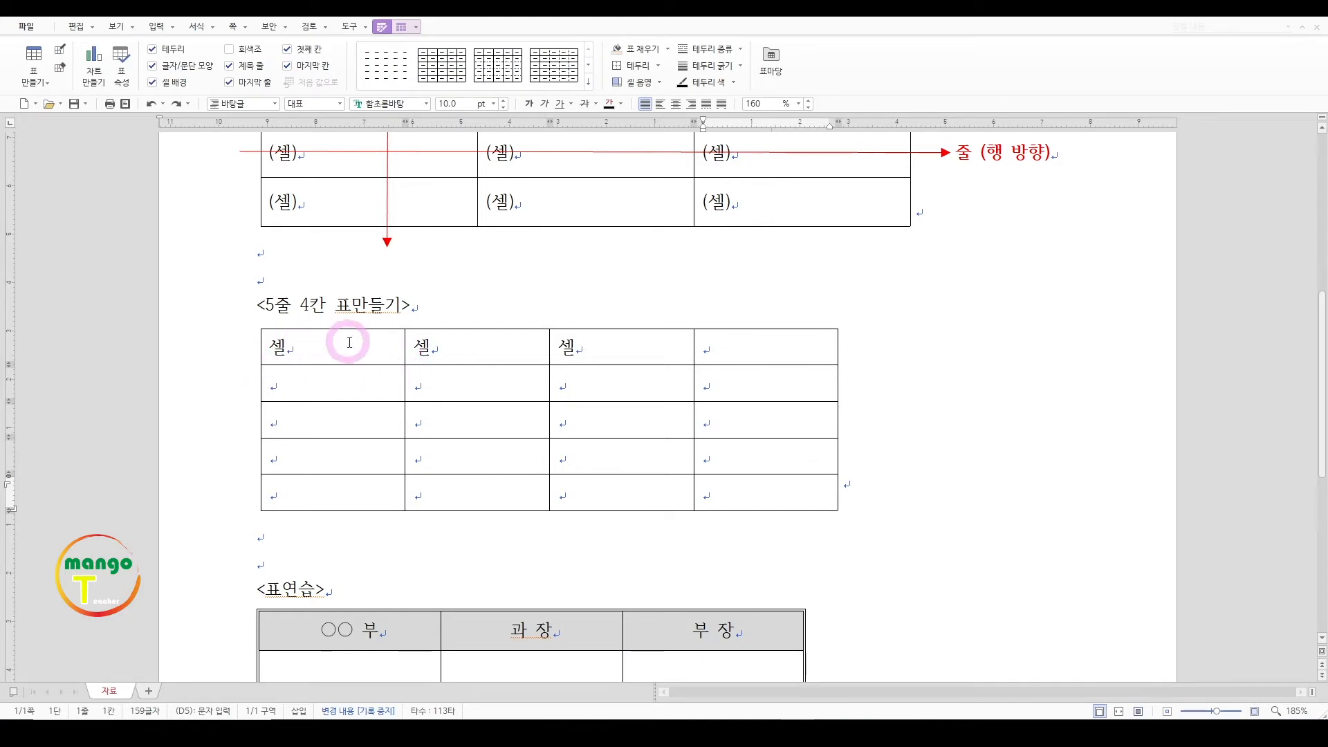
Select the first column of the 5-row table and several single cells, then clear the selection and place the cursor after the table's heading
mouse_move(350, 347)
mouse_down()
mouse_move(337, 490)
mouse_move(343, 341)
mouse_move(320, 339)
mouse_move(350, 344)
mouse_move(333, 492)
mouse_up()
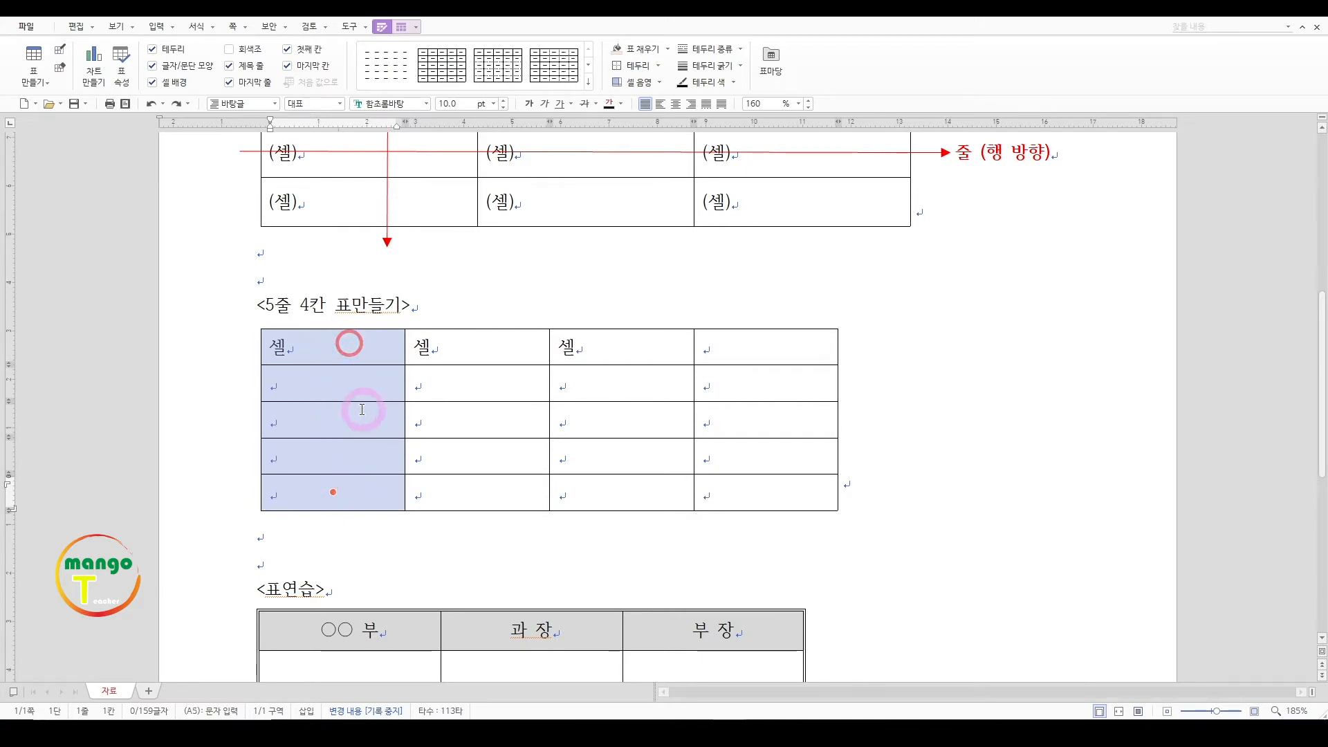
drag(438, 384, 478, 382)
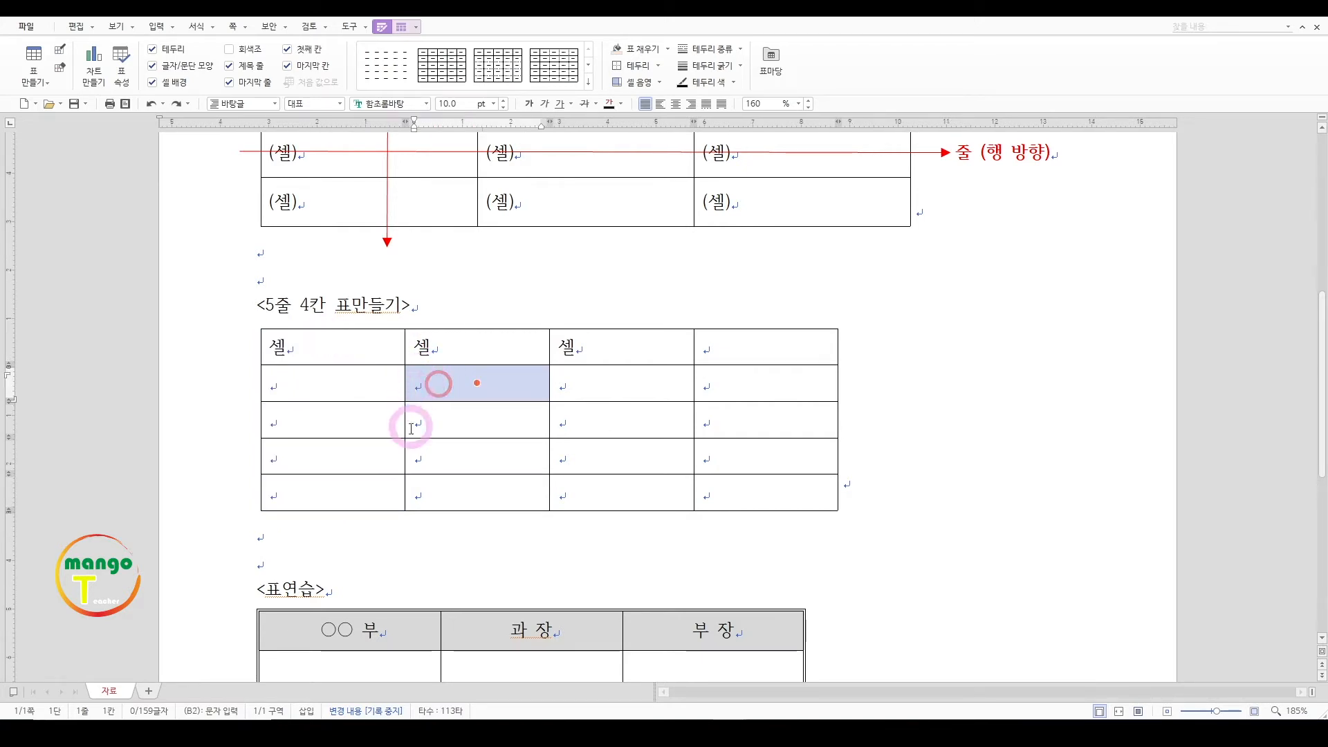
click(374, 377)
click(367, 349)
click(457, 350)
click(498, 377)
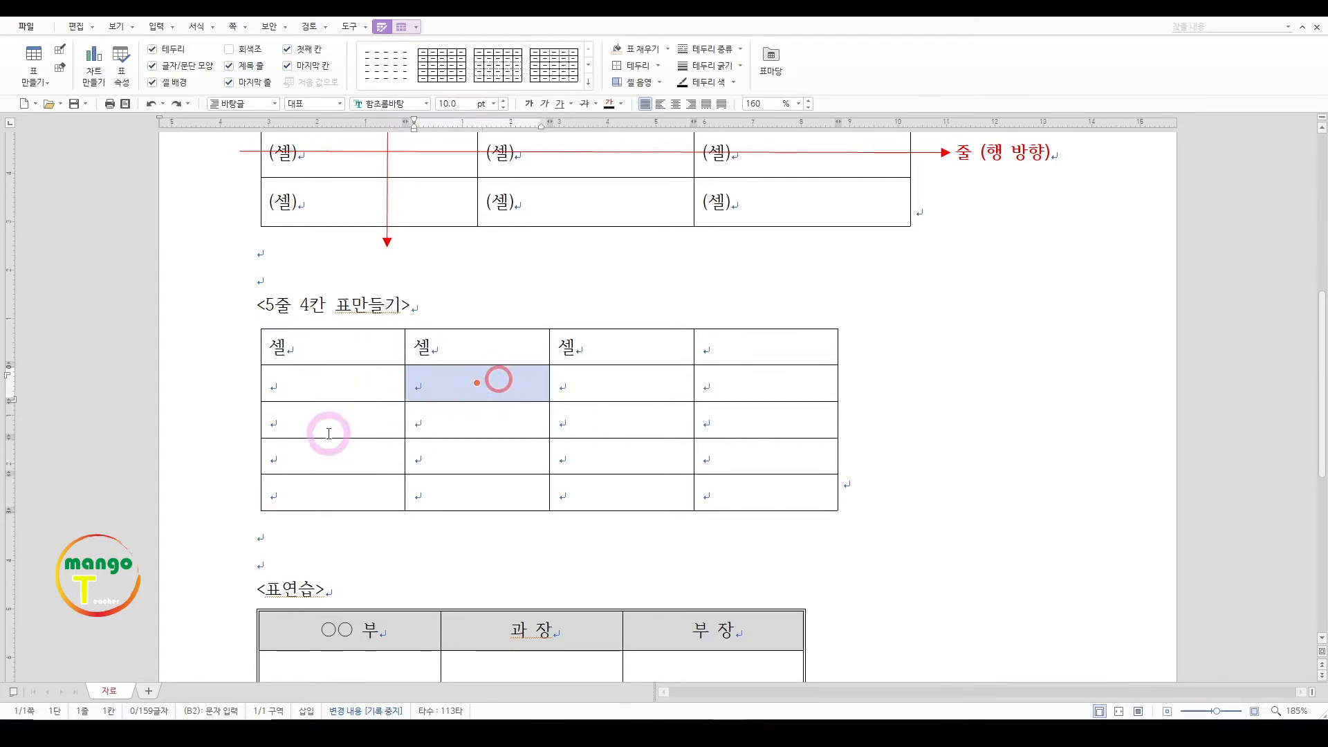
click(329, 430)
click(477, 449)
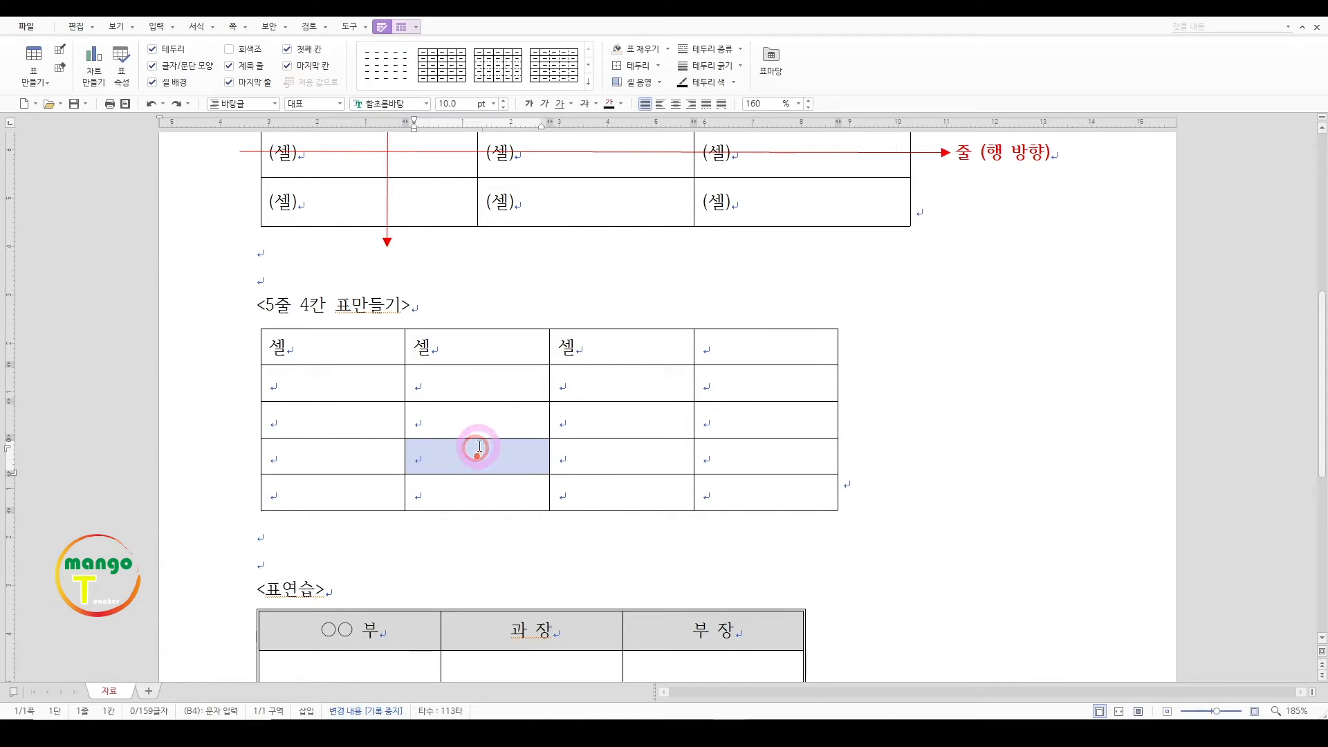
key(Escape)
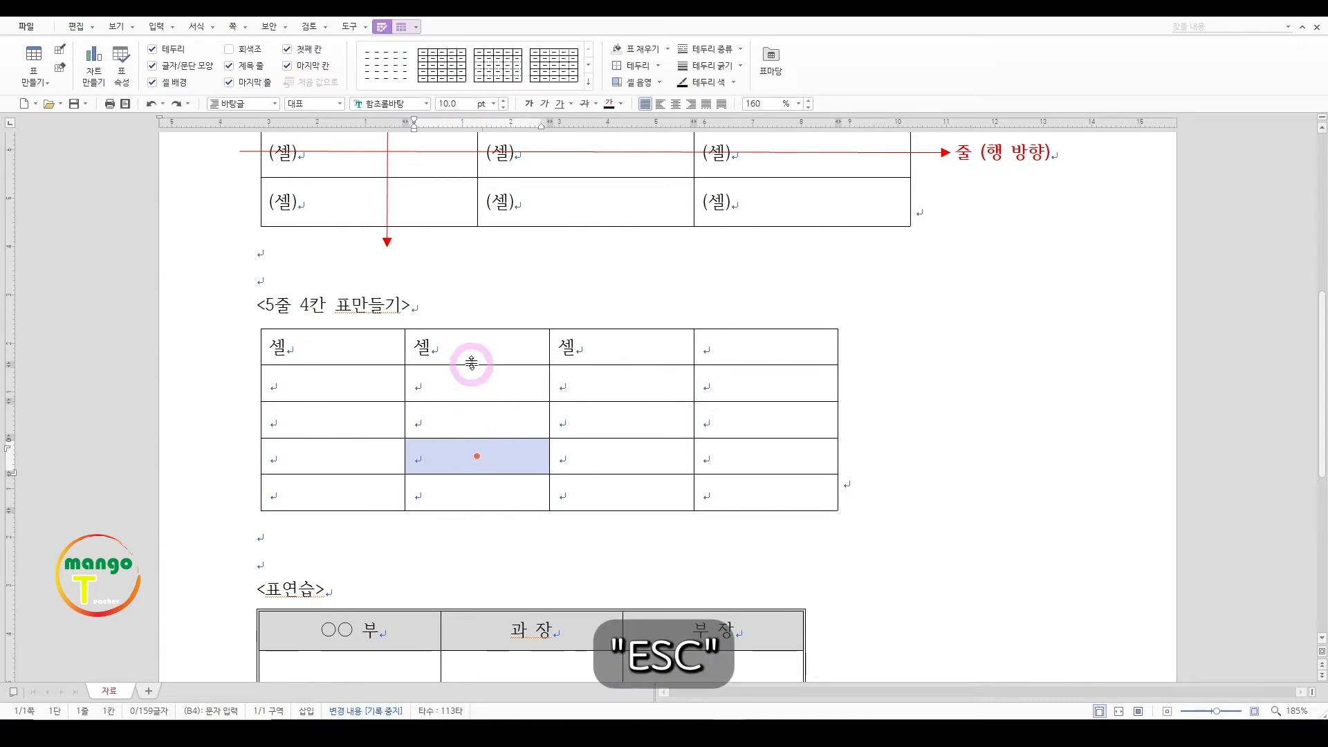
click(430, 303)
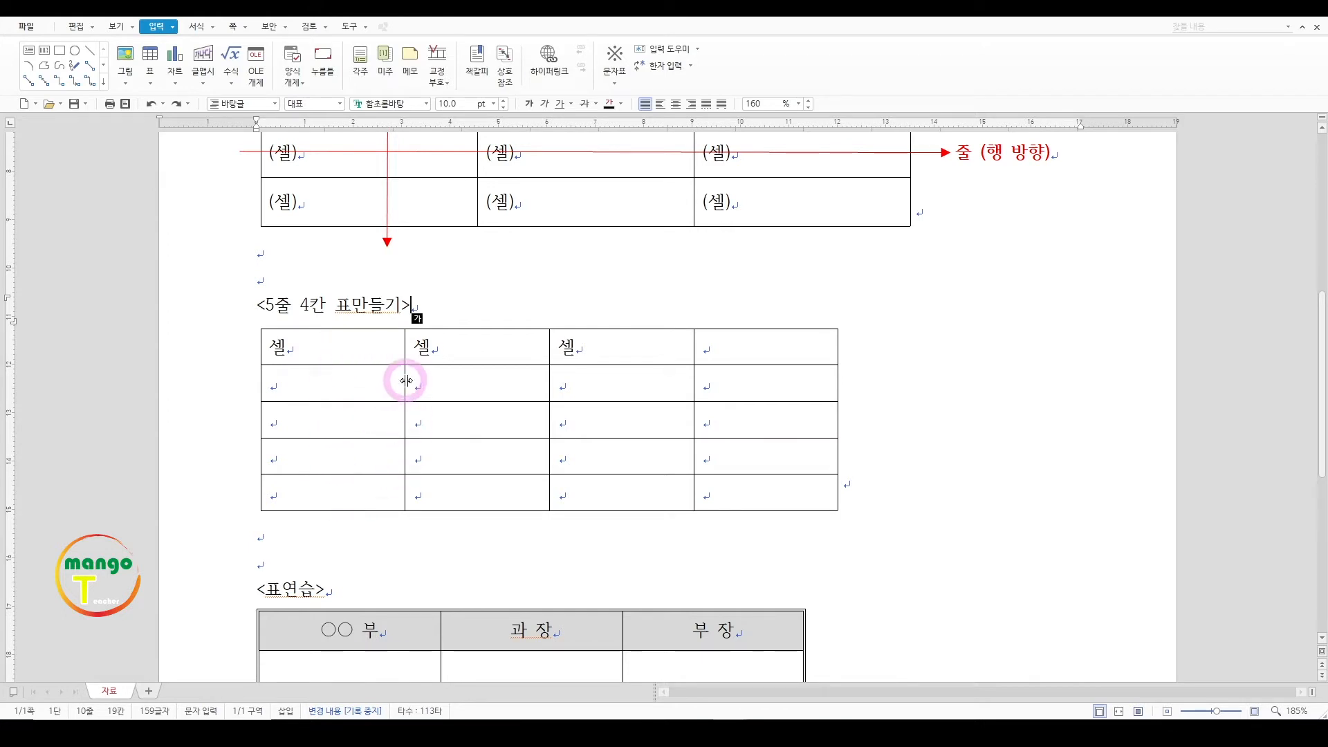
Move the border between the first and second columns, narrowing the first column to about 1.5 cm and widening it to about 3.1 cm
drag(405, 381, 333, 378)
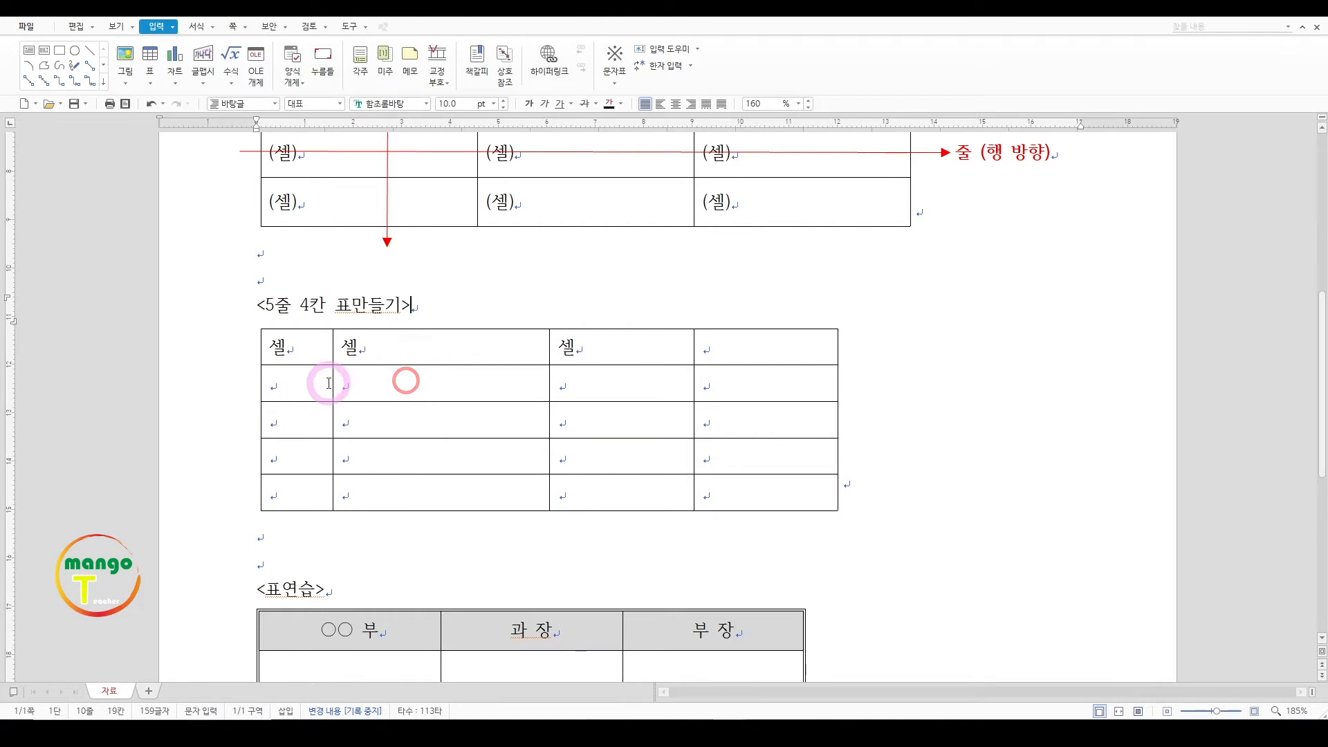
drag(385, 385, 415, 379)
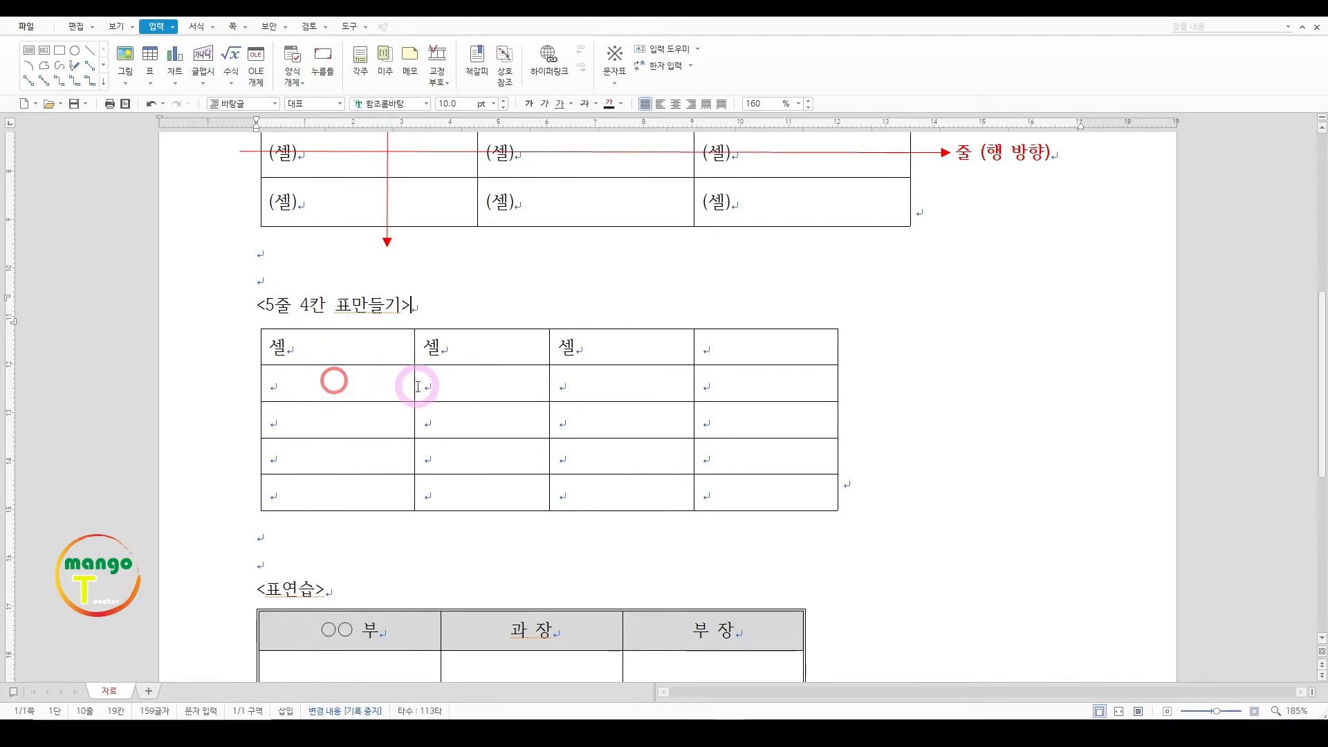
click(371, 346)
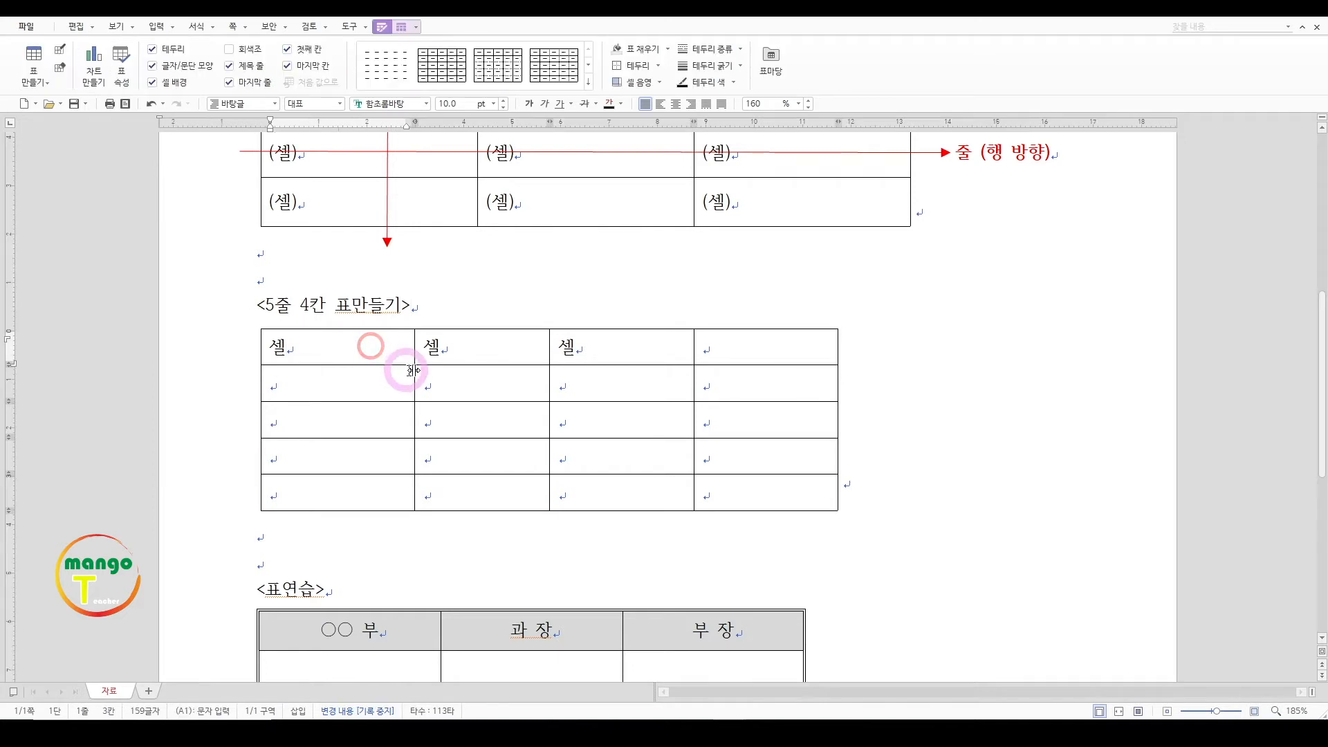
mouse_move(412, 374)
mouse_down()
mouse_move(335, 380)
mouse_move(413, 379)
mouse_up()
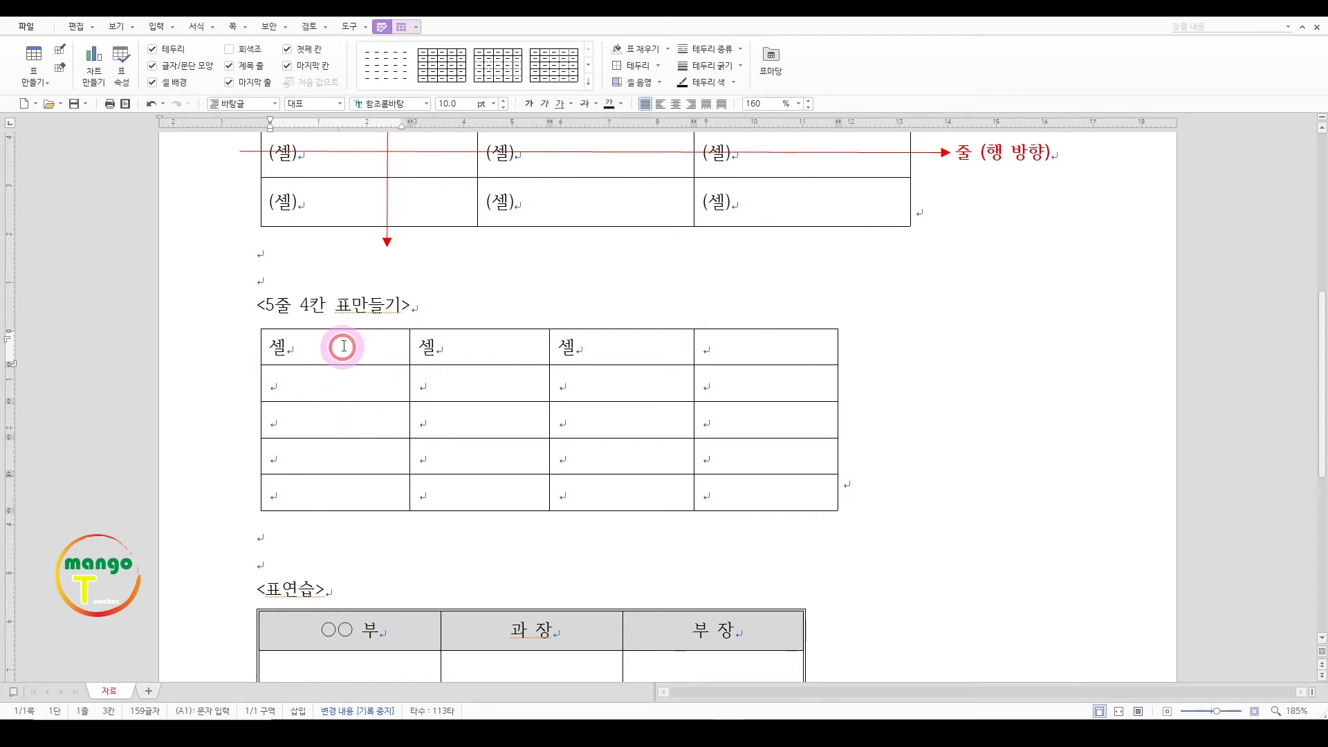
Select the table's first cell and resize its whole column in small increments to about 2.5 cm, letting the table width change with it
drag(340, 359, 346, 482)
click(387, 344)
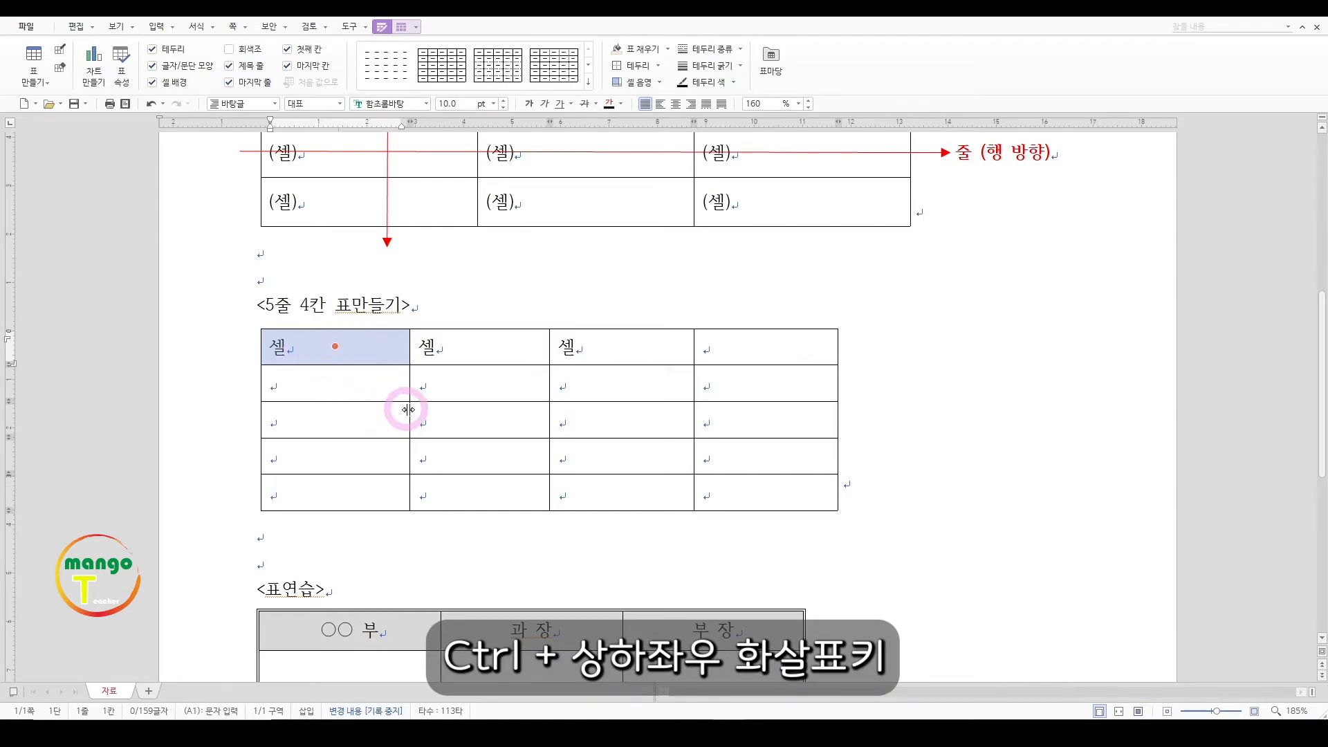
key(ctrl+Left)
key(ctrl+Left)
key(ctrl+Left)
key(ctrl+Left)
key(ctrl+Left)
key(ctrl+Left)
key(ctrl+Left)
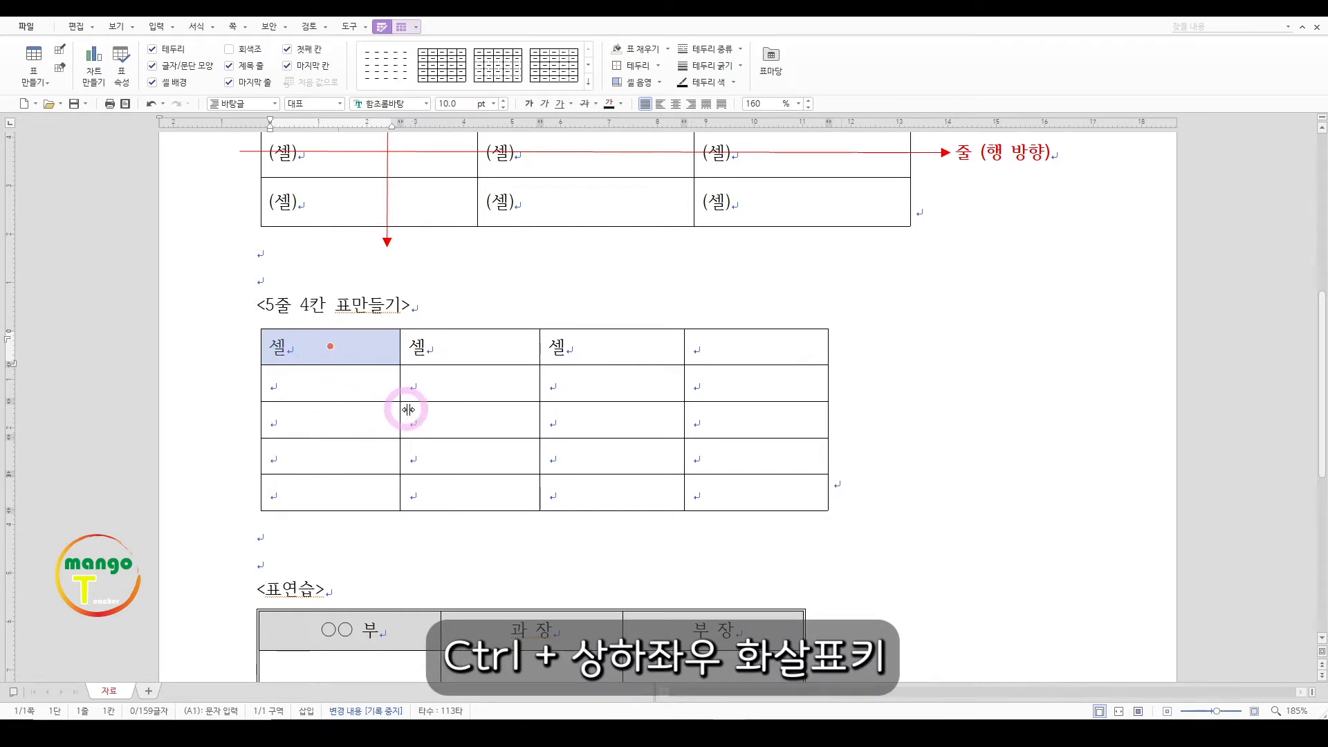
key(ctrl+Right)
key(ctrl+Right)
key(ctrl+Right)
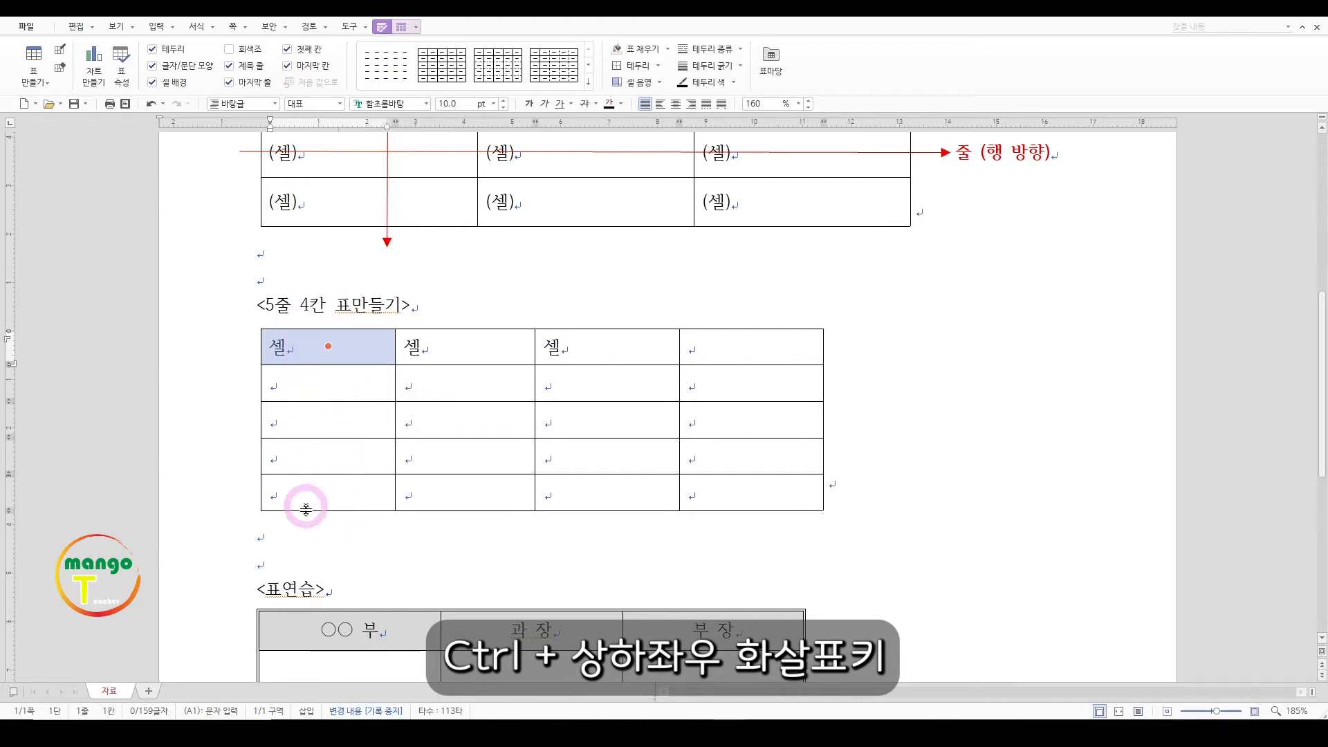
key(ctrl+Left)
key(ctrl+Left)
key(ctrl+Left)
key(ctrl+Left)
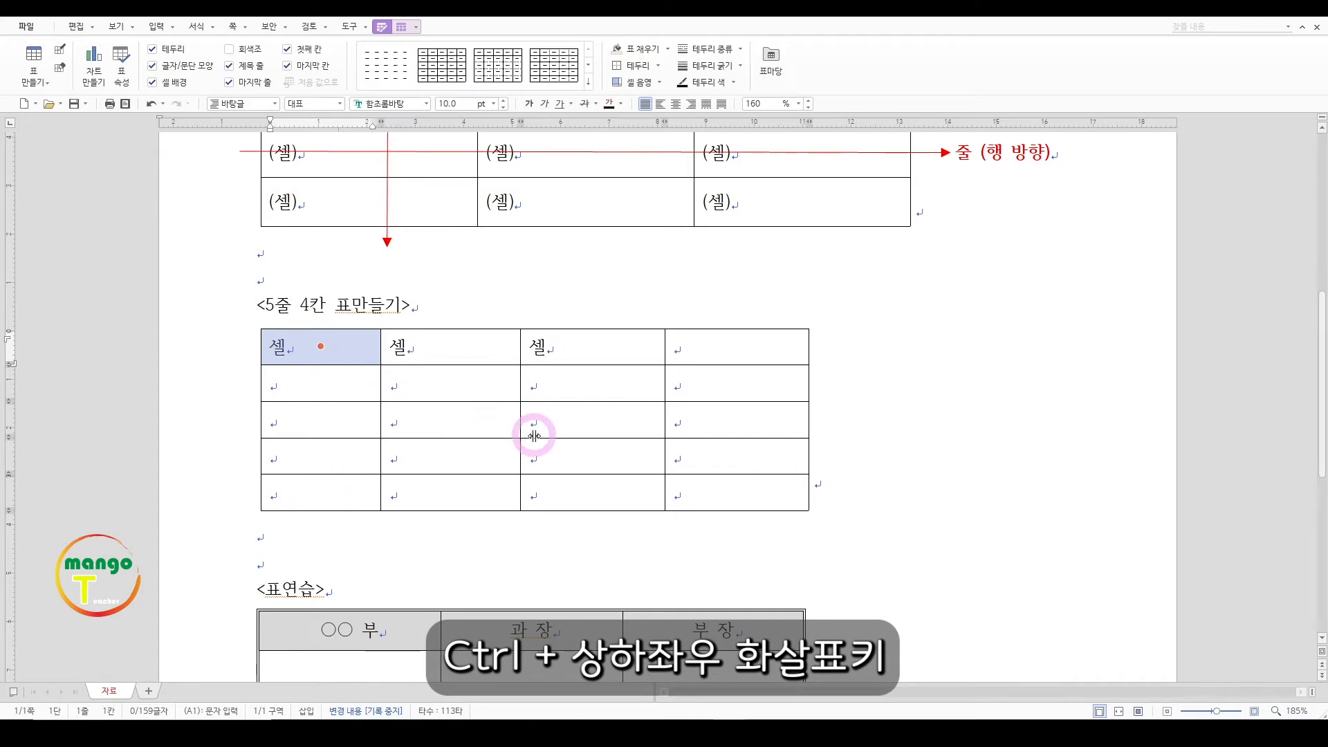
Widen the first column to about 3 cm and narrow it to about 2.3 cm in small increments, changing the overall table width
key(ctrl+Right)
key(ctrl+Right)
key(ctrl+Right)
key(ctrl+Right)
key(ctrl+Right)
key(ctrl+Right)
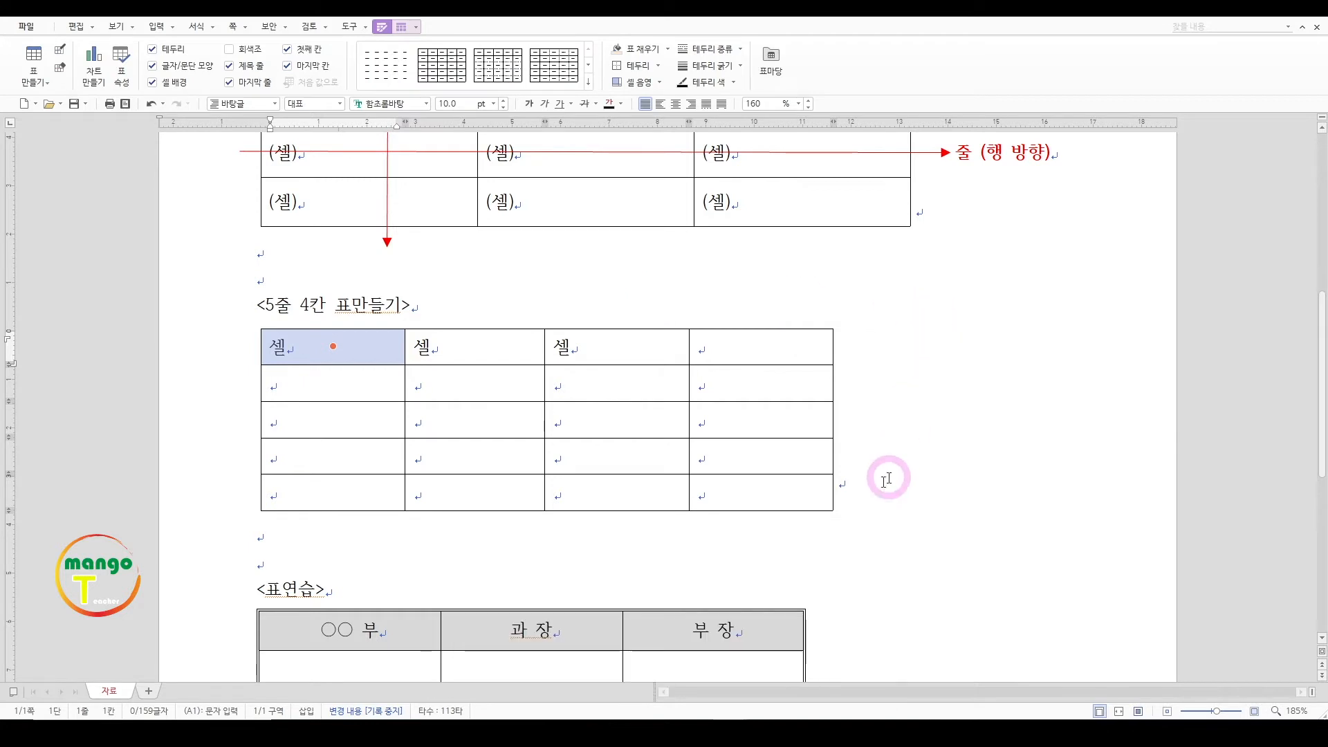
key(ctrl+Left)
key(ctrl+Left)
key(ctrl+Left)
key(ctrl+Left)
key(ctrl+Left)
key(ctrl+Left)
key(ctrl+Left)
key(ctrl+Left)
key(ctrl+Left)
key(ctrl+Left)
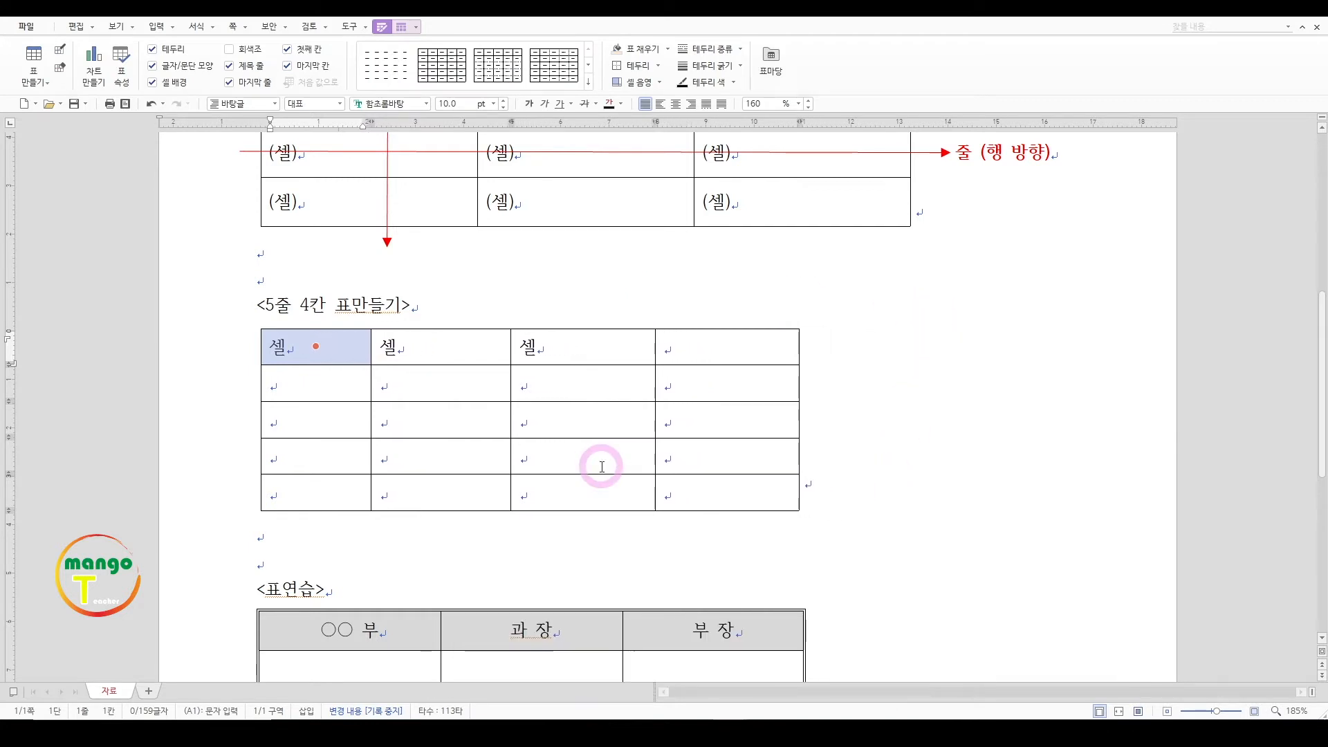
Widen the first column in small increments to about 3.1 cm, bringing the whole table to about 12 cm wide
key(ctrl+Right)
key(ctrl+Right)
key(ctrl+Right)
key(ctrl+Right)
key(ctrl+Right)
key(ctrl+Right)
key(ctrl+Right)
key(ctrl+Right)
key(ctrl+Right)
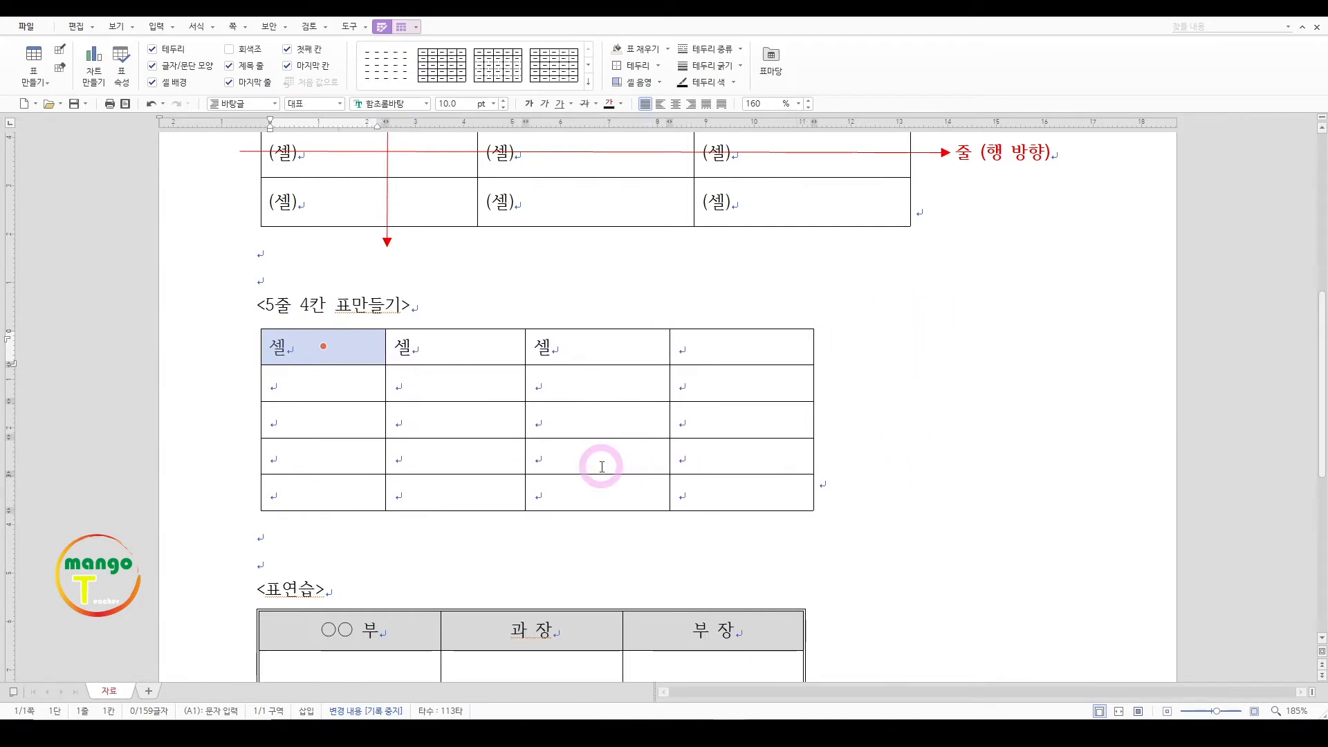
key(ctrl+Right)
key(ctrl+Right)
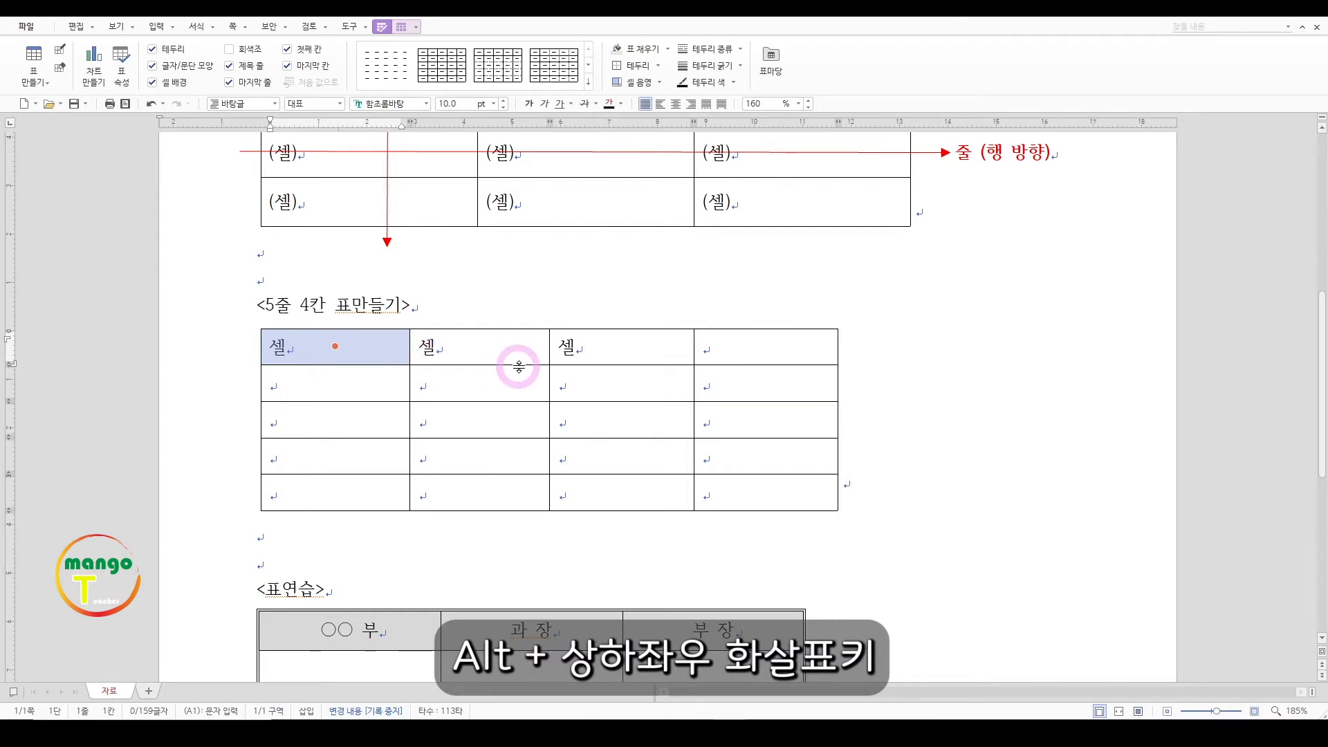
Shift the border between the first two columns in small increments within the fixed table width, making the first column about 2.7 cm wide
key(alt+Left)
key(alt+Left)
key(alt+Left)
key(alt+Left)
key(alt+Left)
key(alt+Left)
key(alt+Left)
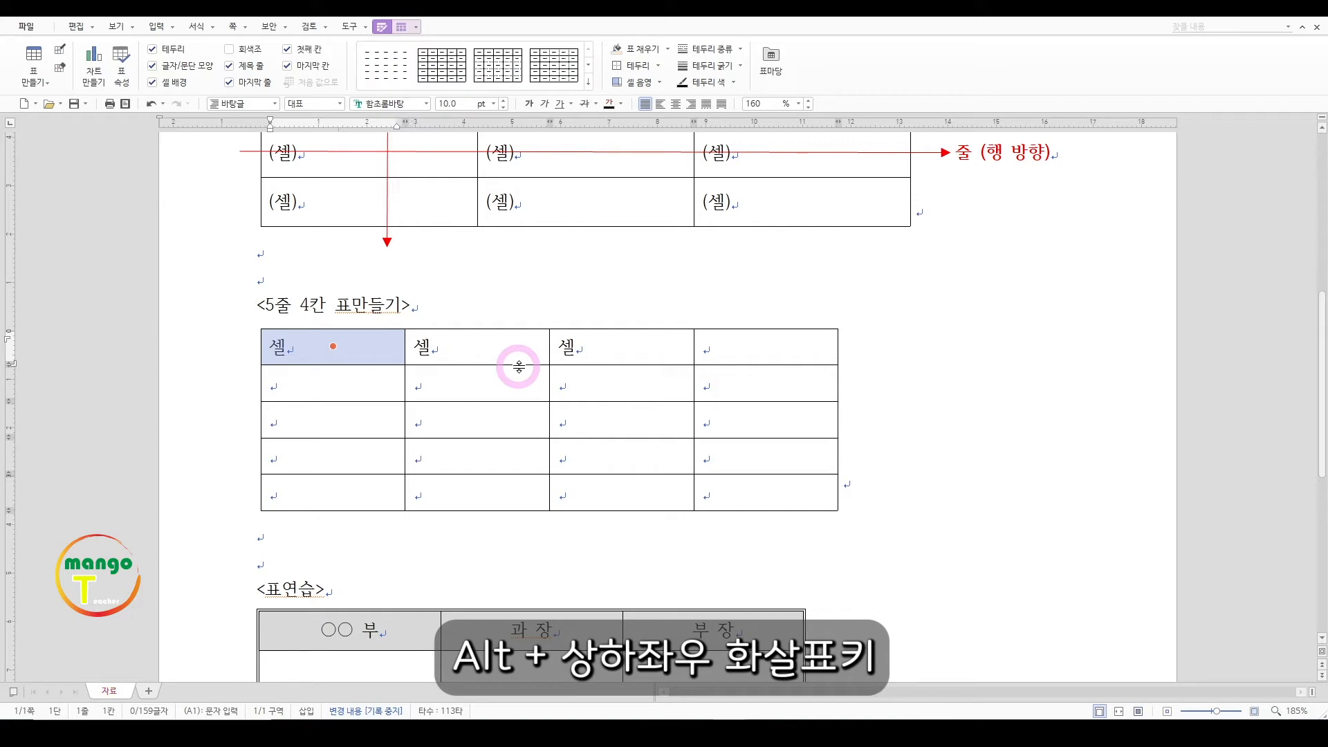
key(alt+Right)
key(alt+Right)
key(alt+Right)
key(alt+Right)
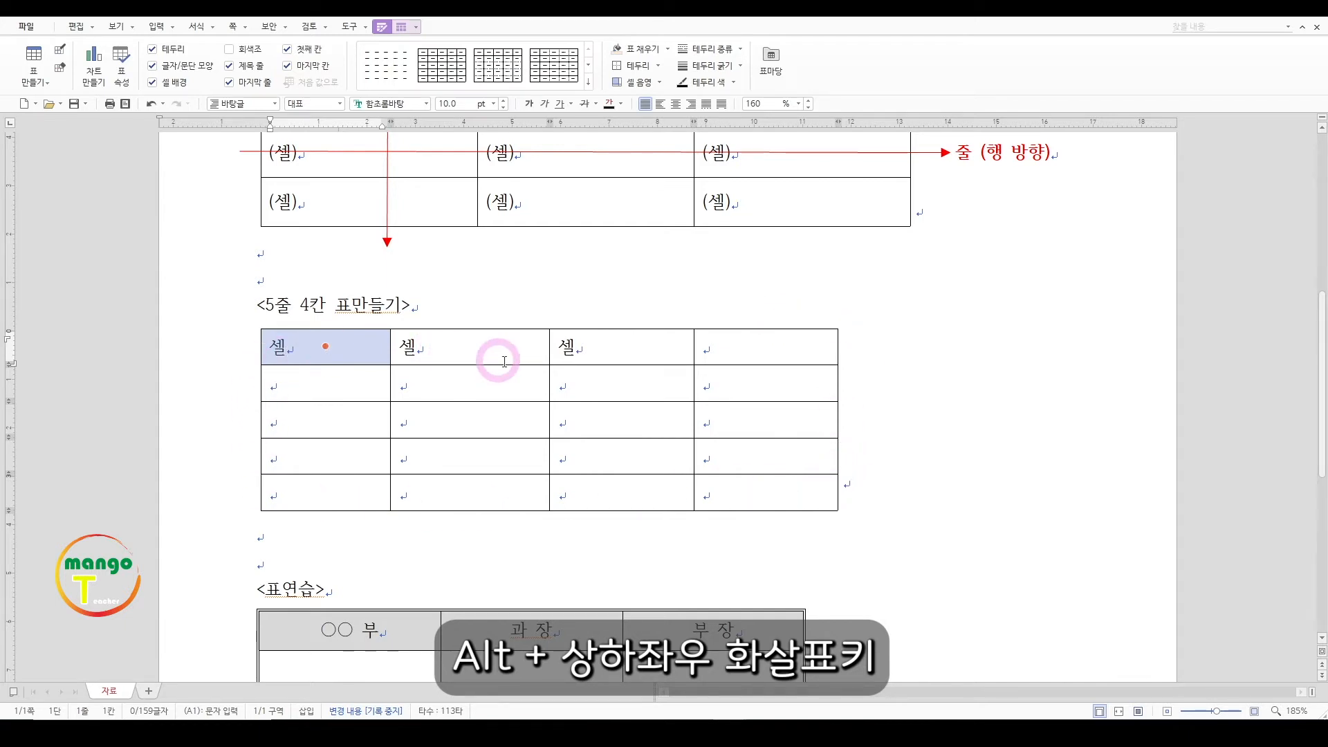
Narrow the first column to about 1.9 cm and widen it to about 2.4 cm, trading width with the second column
key(alt+Left)
key(alt+Left)
key(alt+Left)
key(alt+Left)
key(alt+Left)
key(alt+Left)
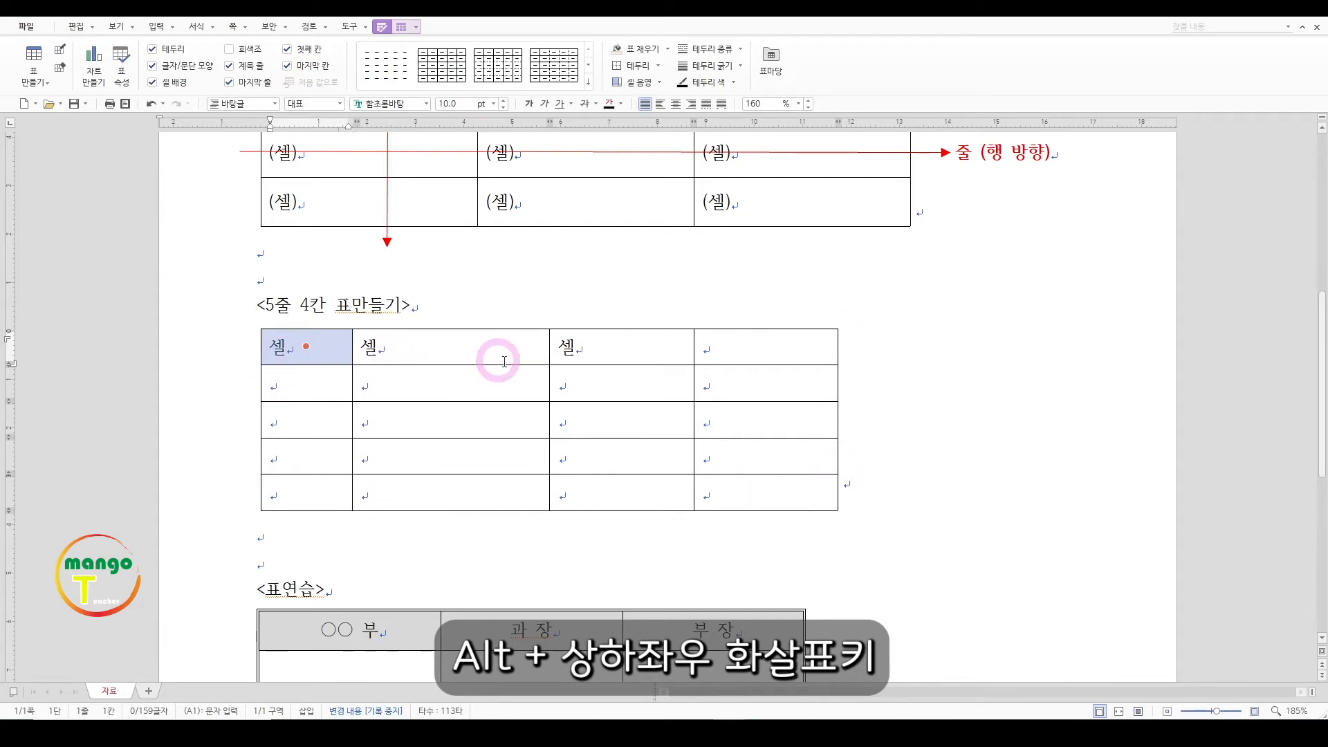
key(alt+Right)
key(alt+Right)
key(alt+Right)
key(alt+Right)
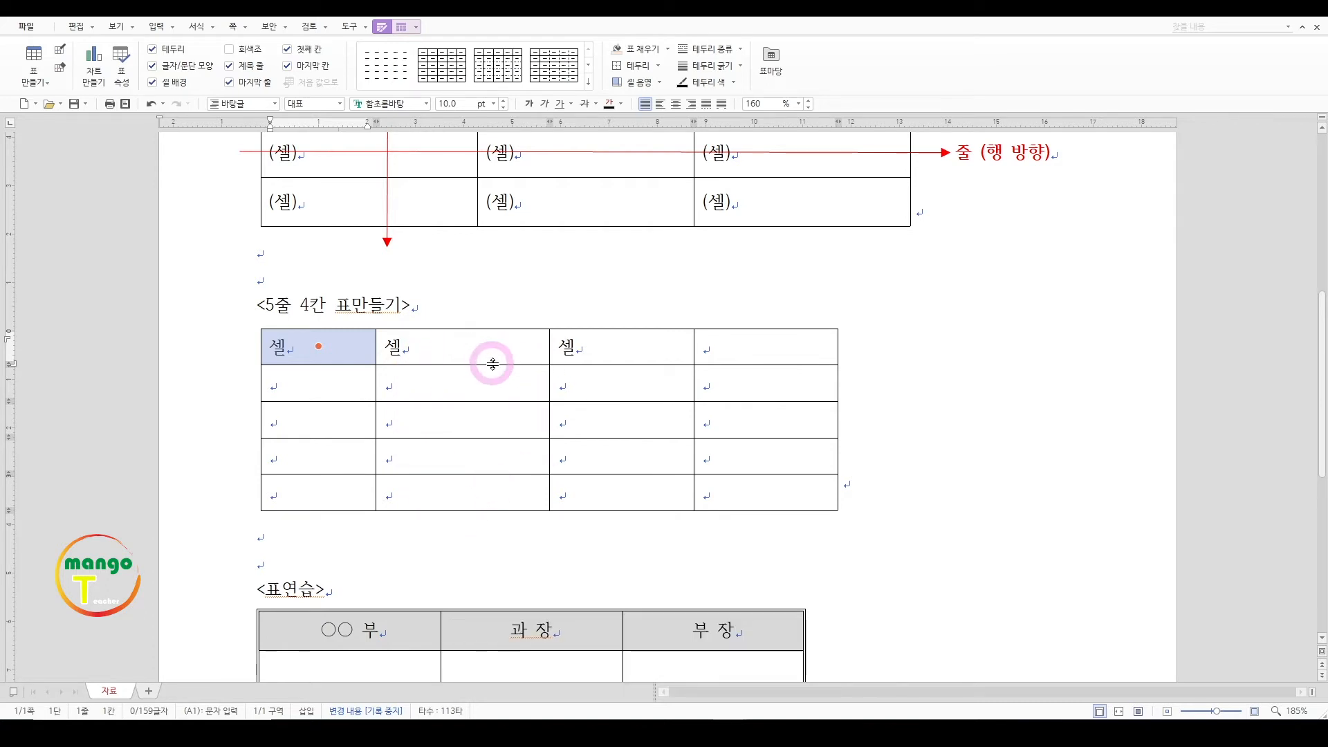
Clear the cell selection and move the border between the first two columns until the first column is about 3.7 cm wide
click(463, 348)
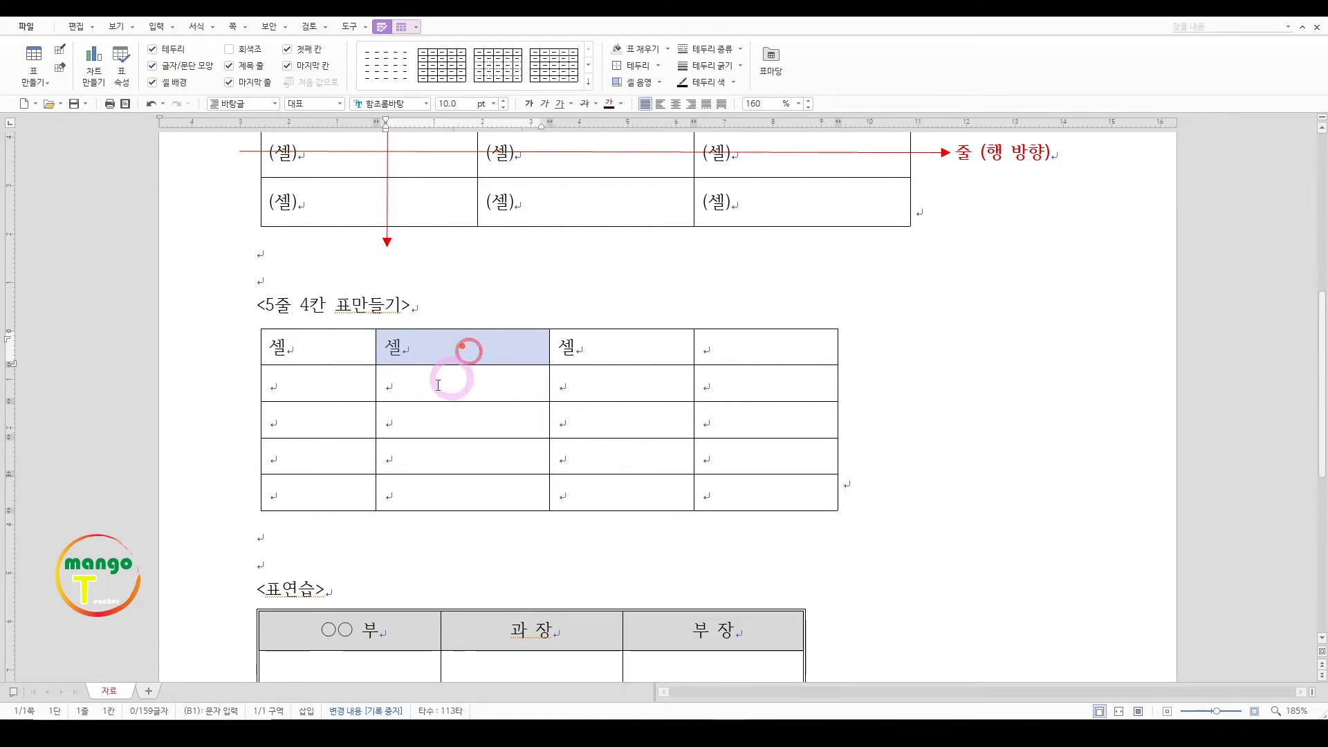
click(354, 349)
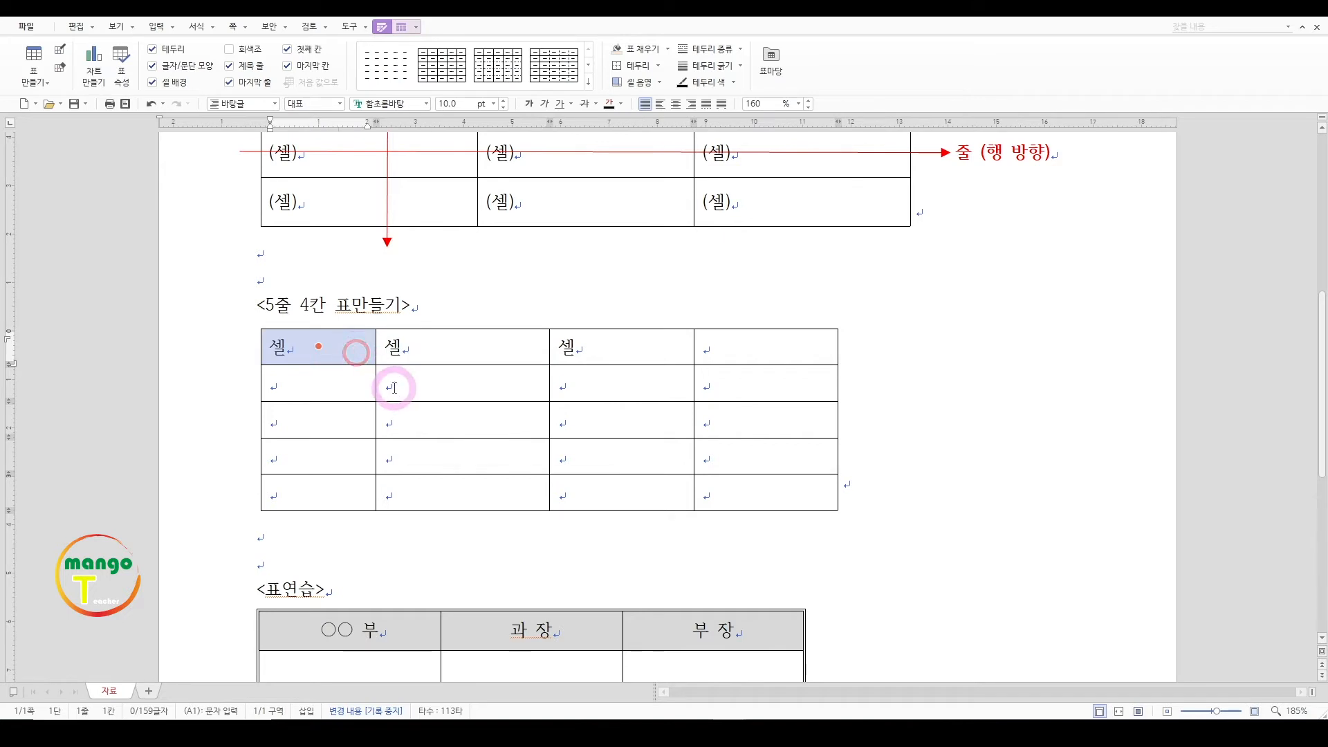
key(Escape)
drag(378, 382, 408, 388)
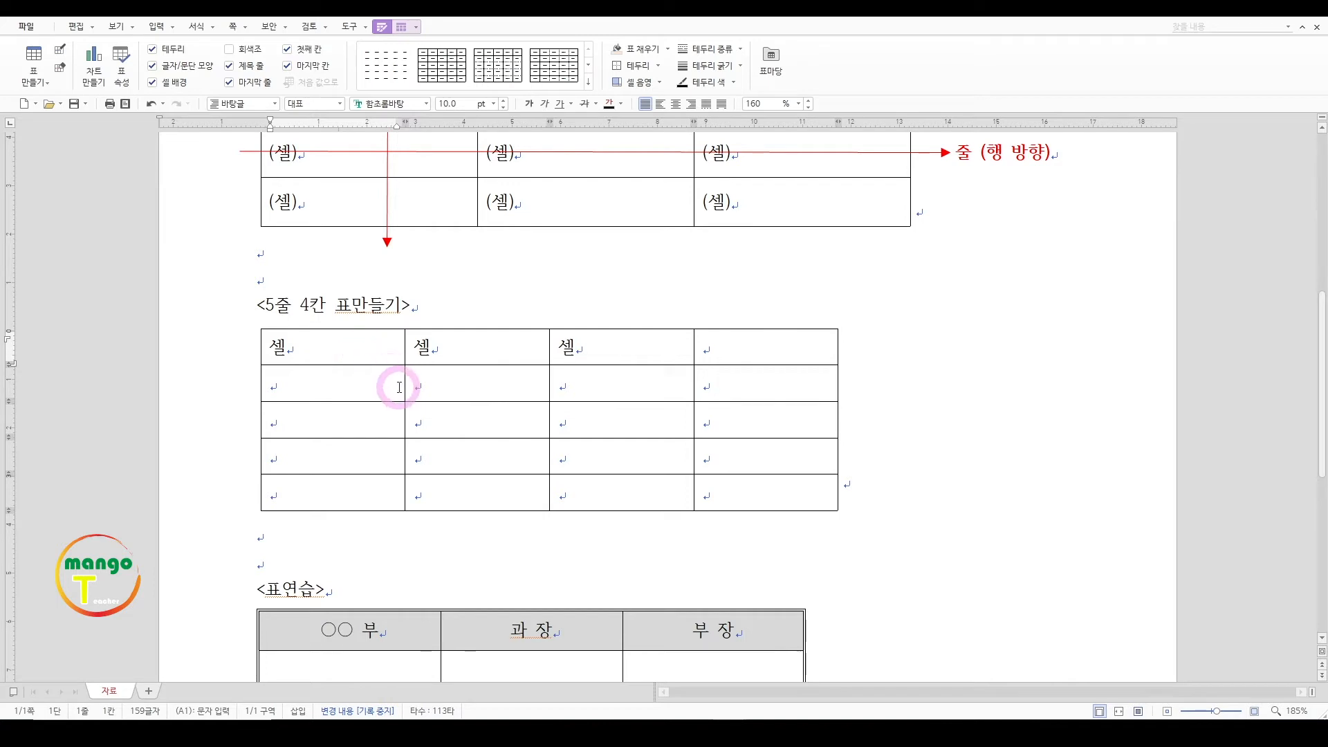
drag(406, 381, 429, 382)
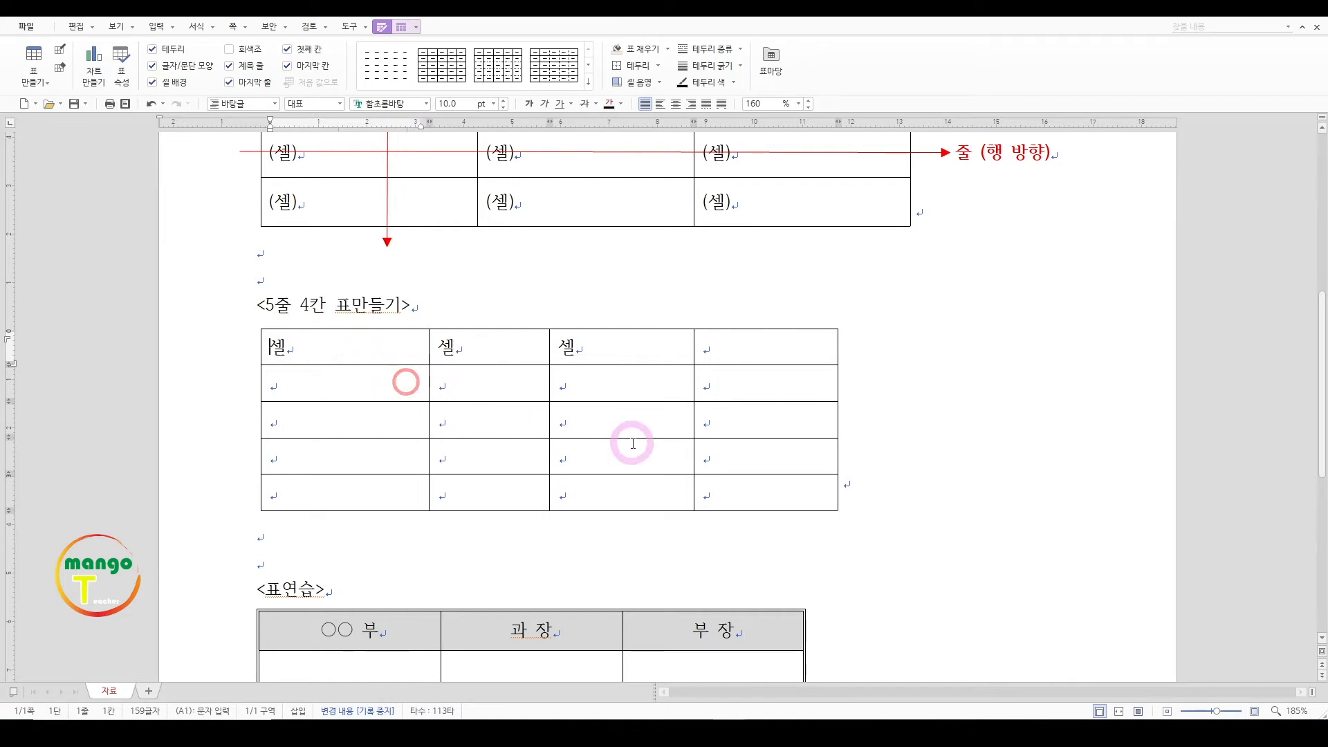
drag(320, 342, 319, 385)
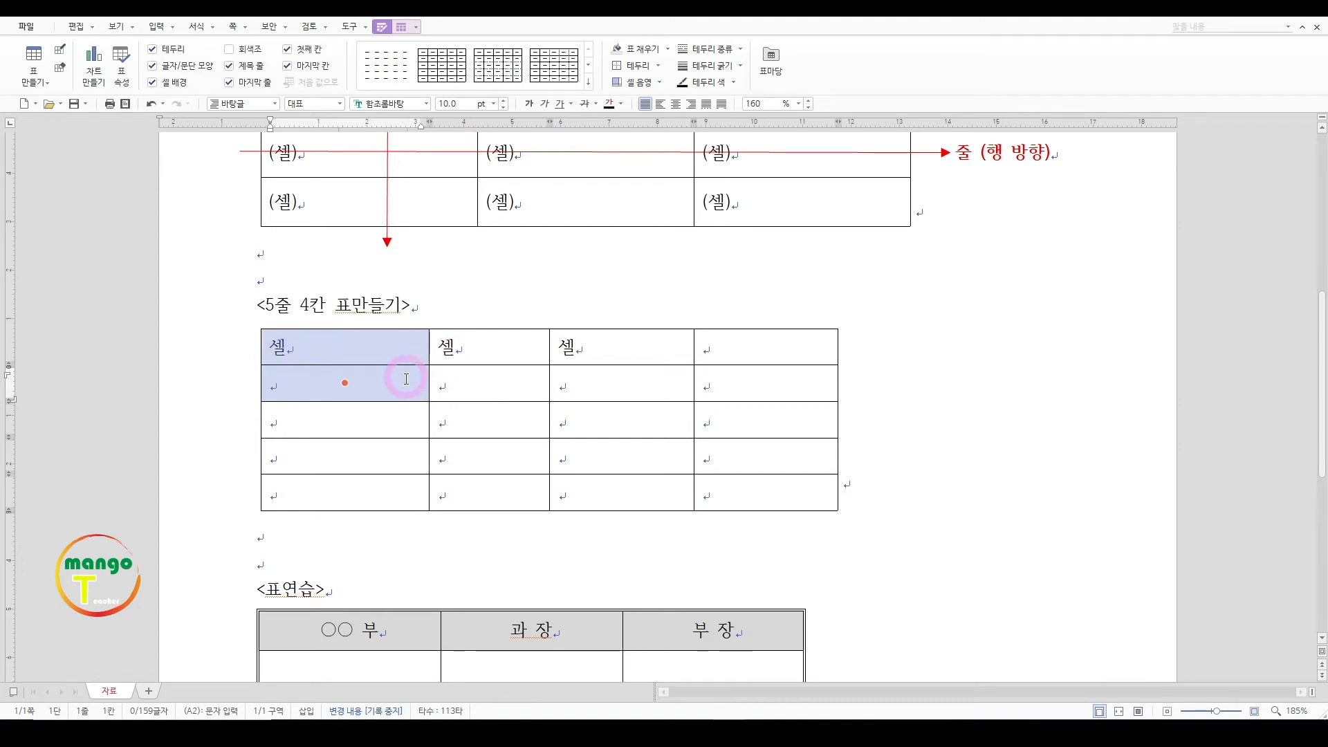
click(379, 415)
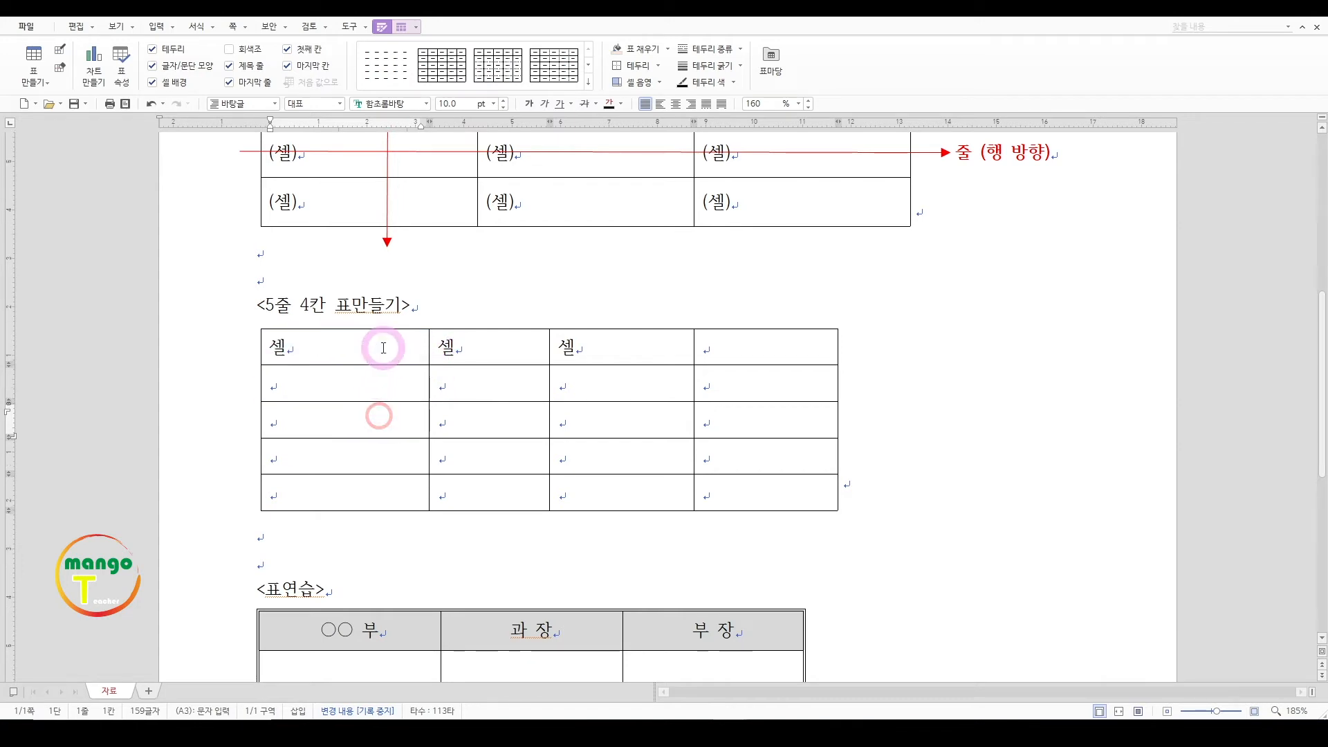
mouse_move(429, 381)
mouse_down()
mouse_move(372, 378)
mouse_move(439, 378)
mouse_up()
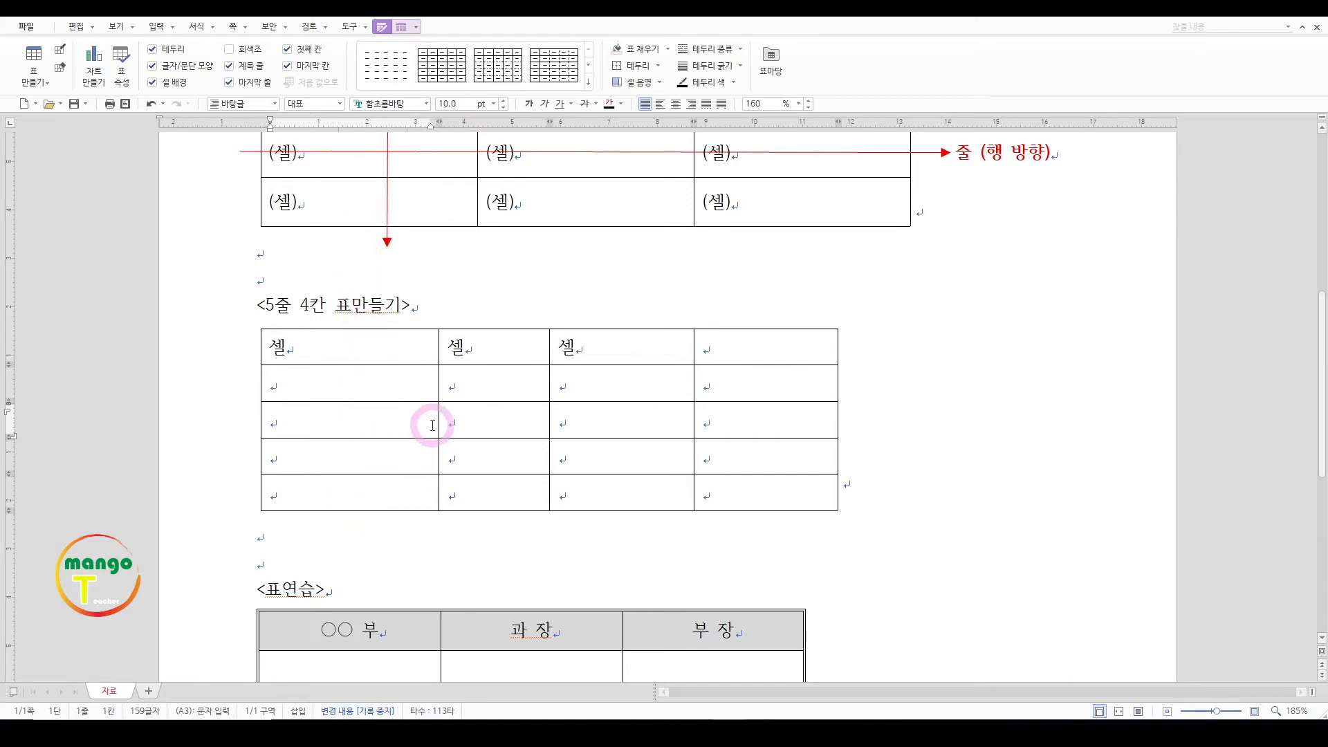
mouse_move(440, 386)
mouse_down()
mouse_move(385, 385)
mouse_move(440, 384)
mouse_up()
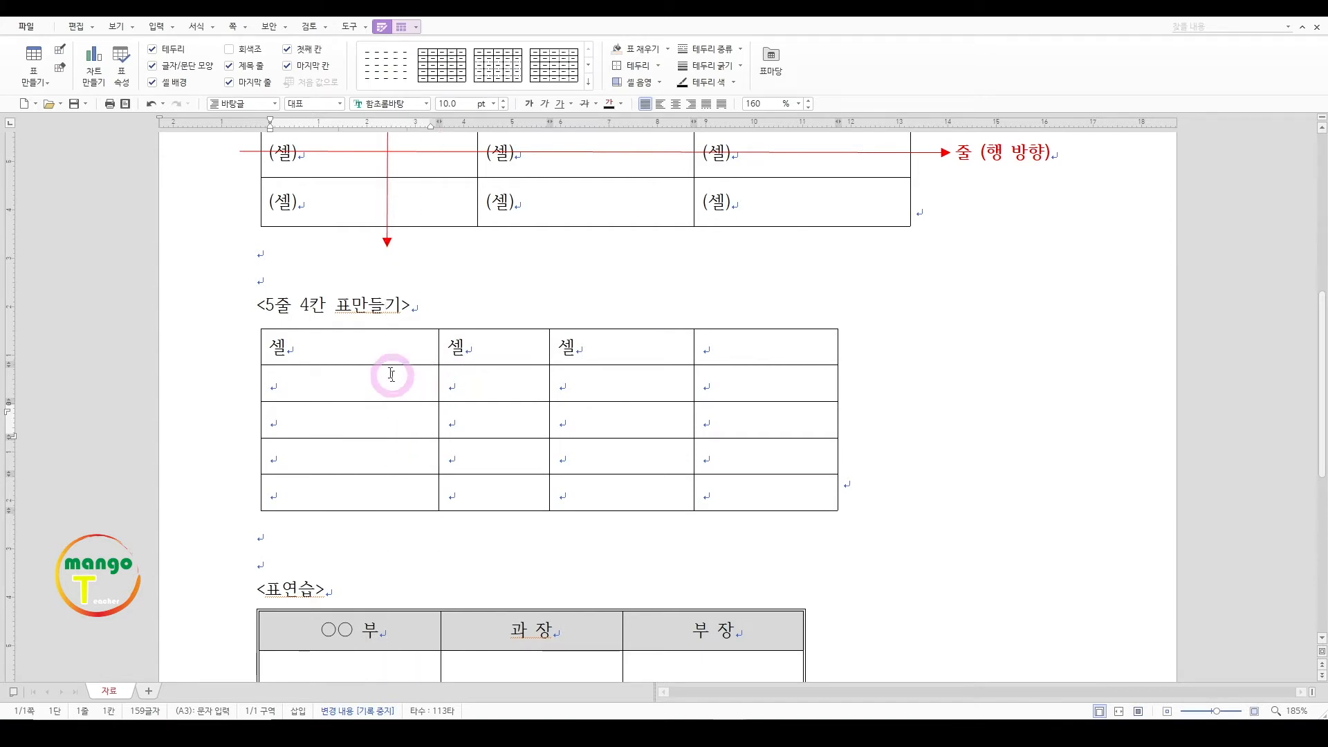
Select the first column's first two cells and shift only their shared column border, narrowing them to about 2.7 cm and widening to about 4.5 cm
drag(371, 342, 368, 387)
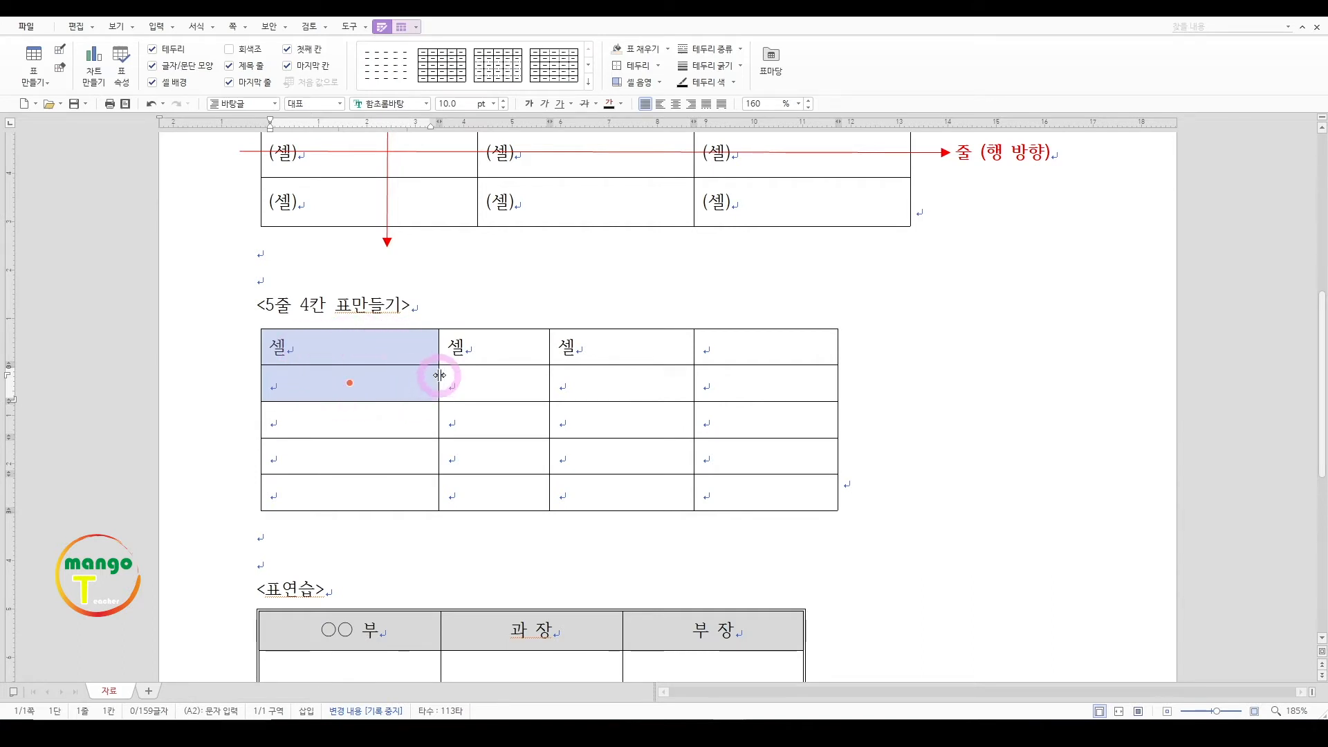
mouse_move(439, 375)
mouse_down()
mouse_move(352, 379)
mouse_move(491, 389)
mouse_move(440, 384)
mouse_up()
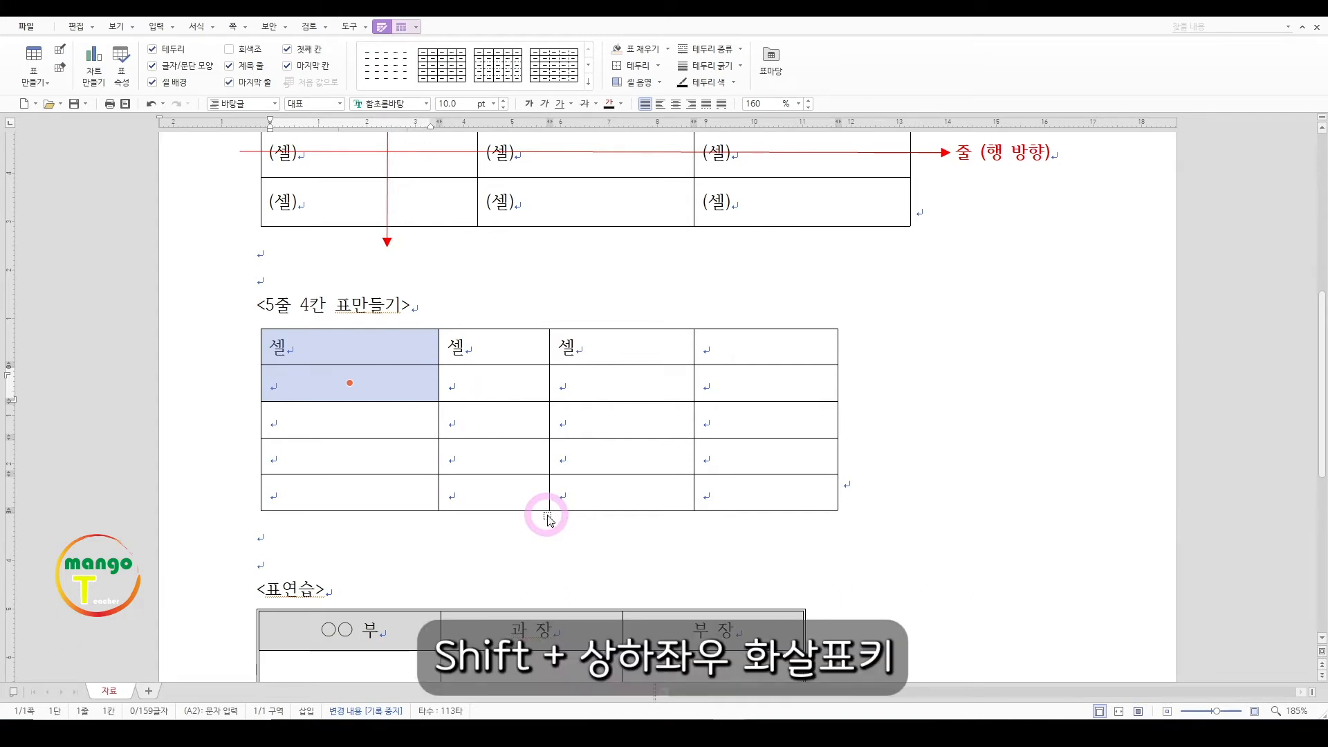
key(shift+Left)
key(shift+Left)
key(shift+Left)
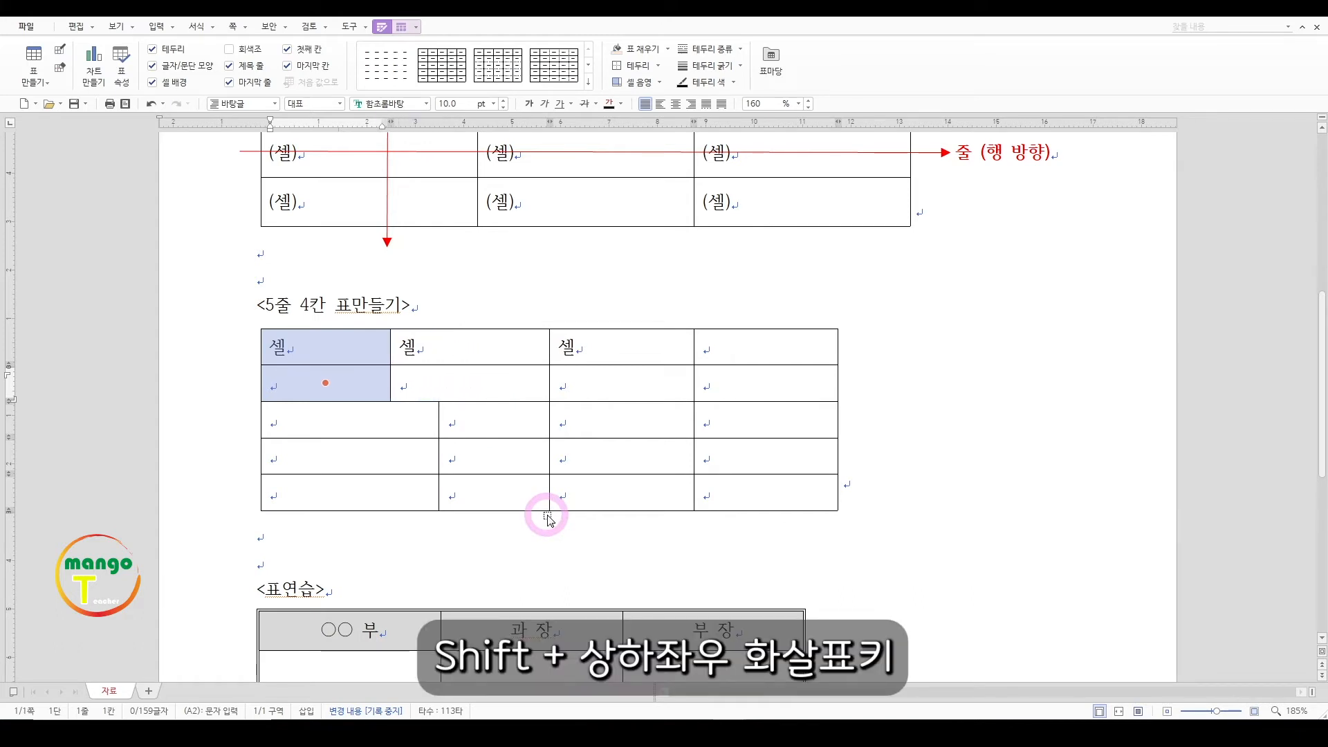
key(shift+Right)
key(shift+Right)
key(shift+Right)
key(shift+Right)
key(shift+Right)
key(shift+Right)
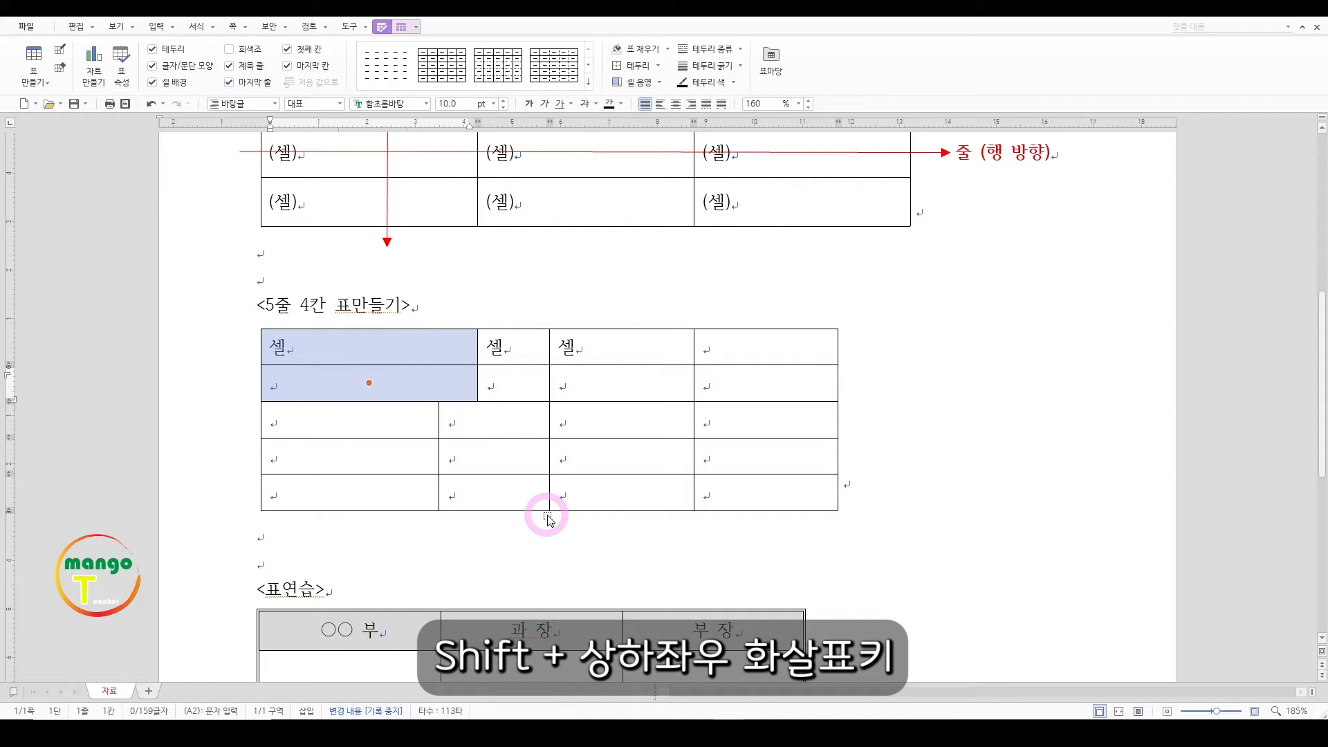
Narrow only the two selected cells of the first column in small increments to about 2.1 cm
key(shift+Left)
key(shift+Left)
key(shift+Left)
key(shift+Left)
key(shift+Left)
key(shift+Left)
key(shift+Left)
key(shift+Left)
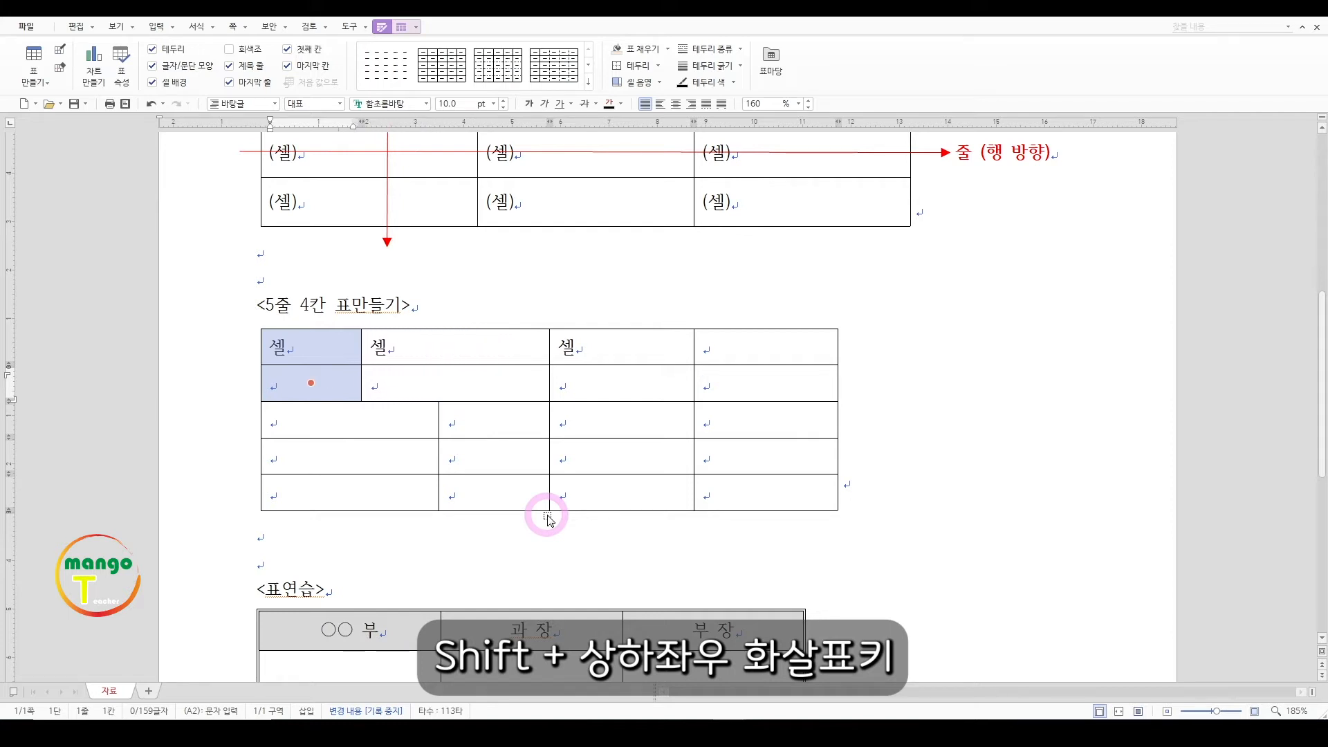
Widen the two selected cells at the head of the first column back to about 3.7 cm, in line with the rows below
key(shift+Right)
key(shift+Right)
key(shift+Right)
key(shift+Right)
key(shift+Right)
key(shift+Right)
key(shift+Right)
key(shift+Left)
key(shift+Left)
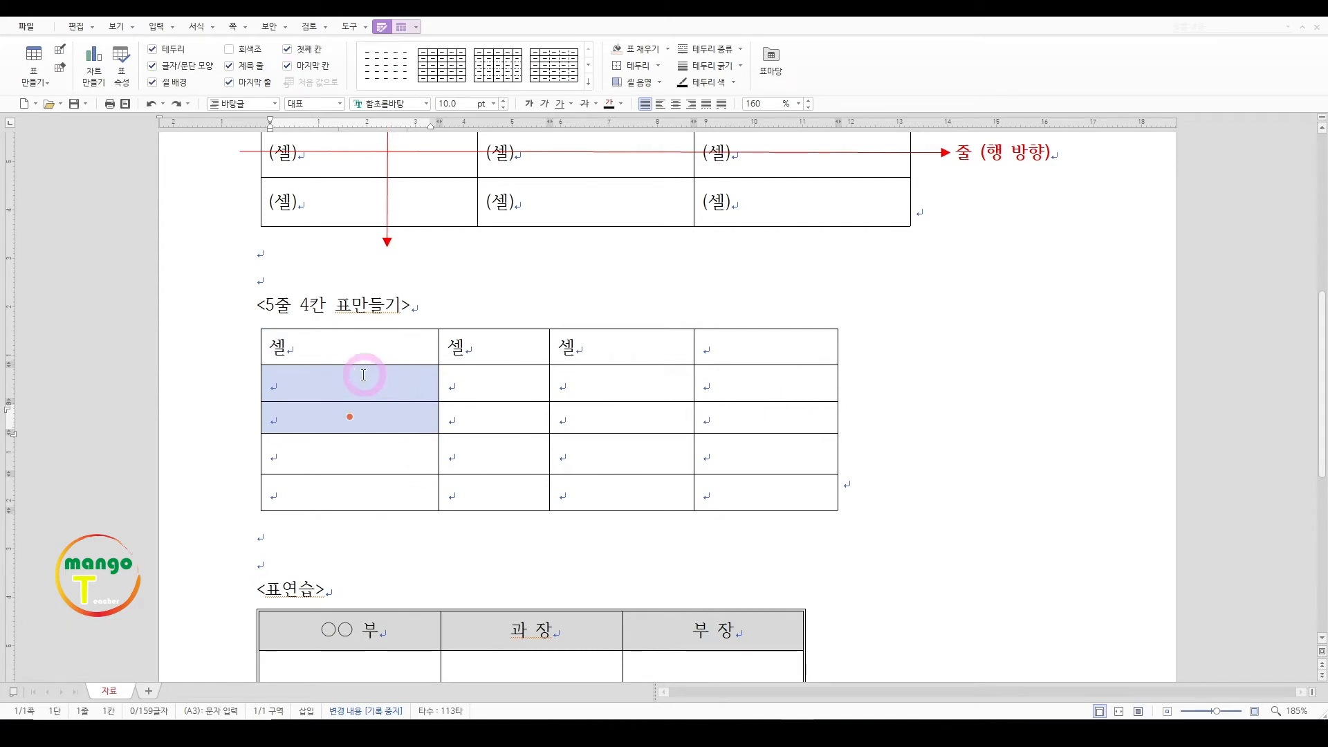
Try moving only the lower borders of the first column's second and third cells downward, and undo the border changes
drag(377, 433, 376, 454)
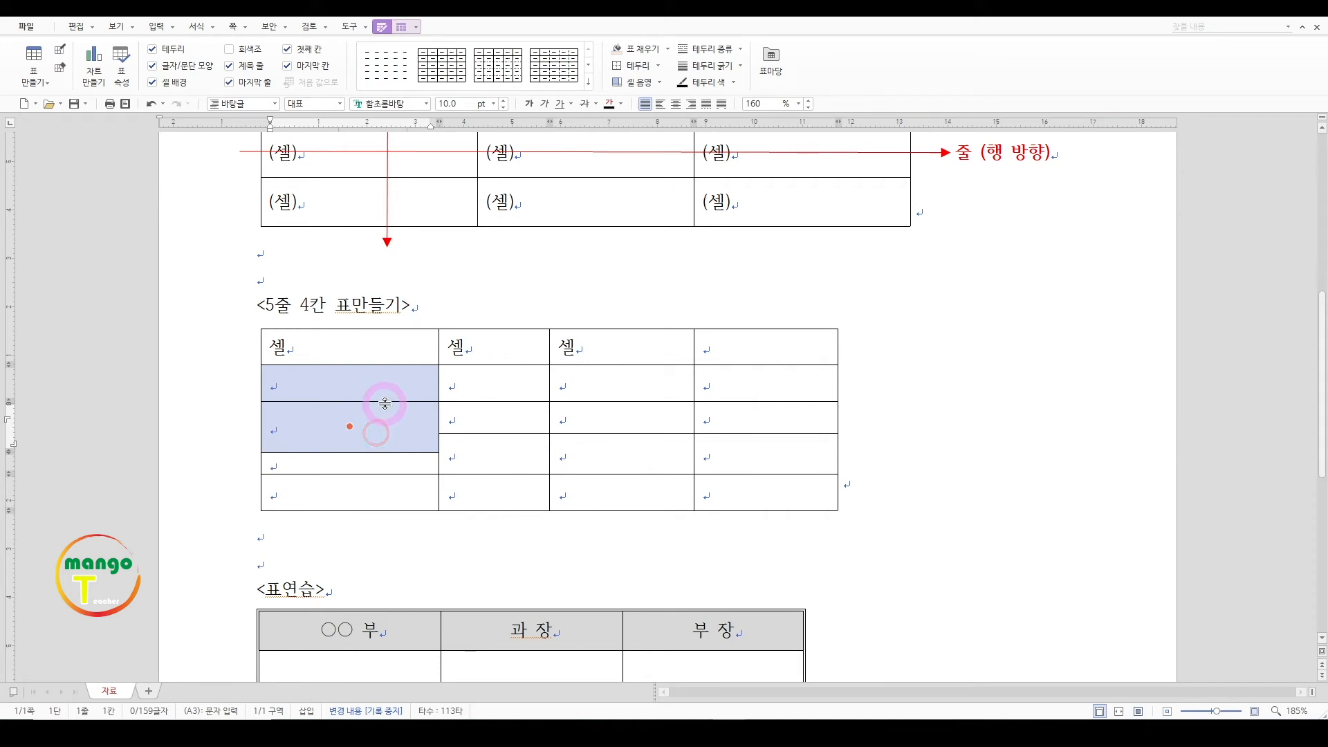
drag(385, 404, 408, 452)
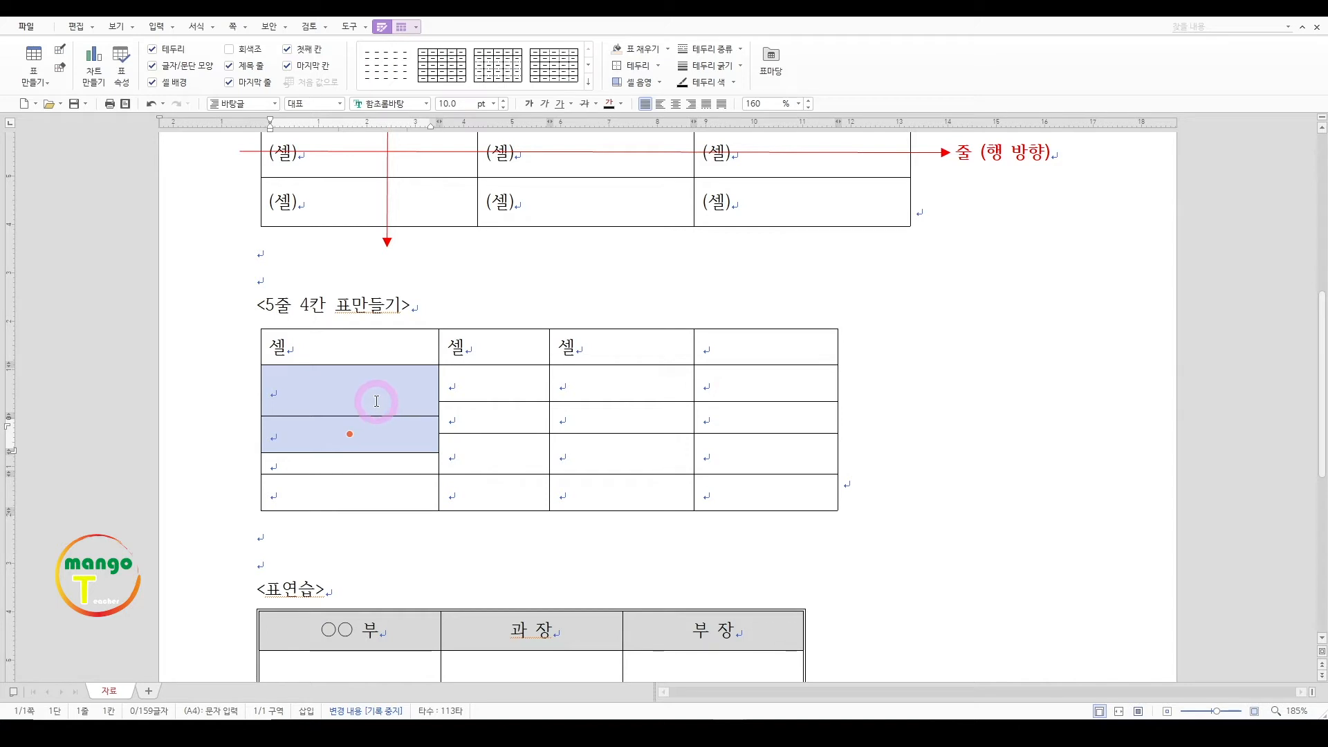
click(463, 386)
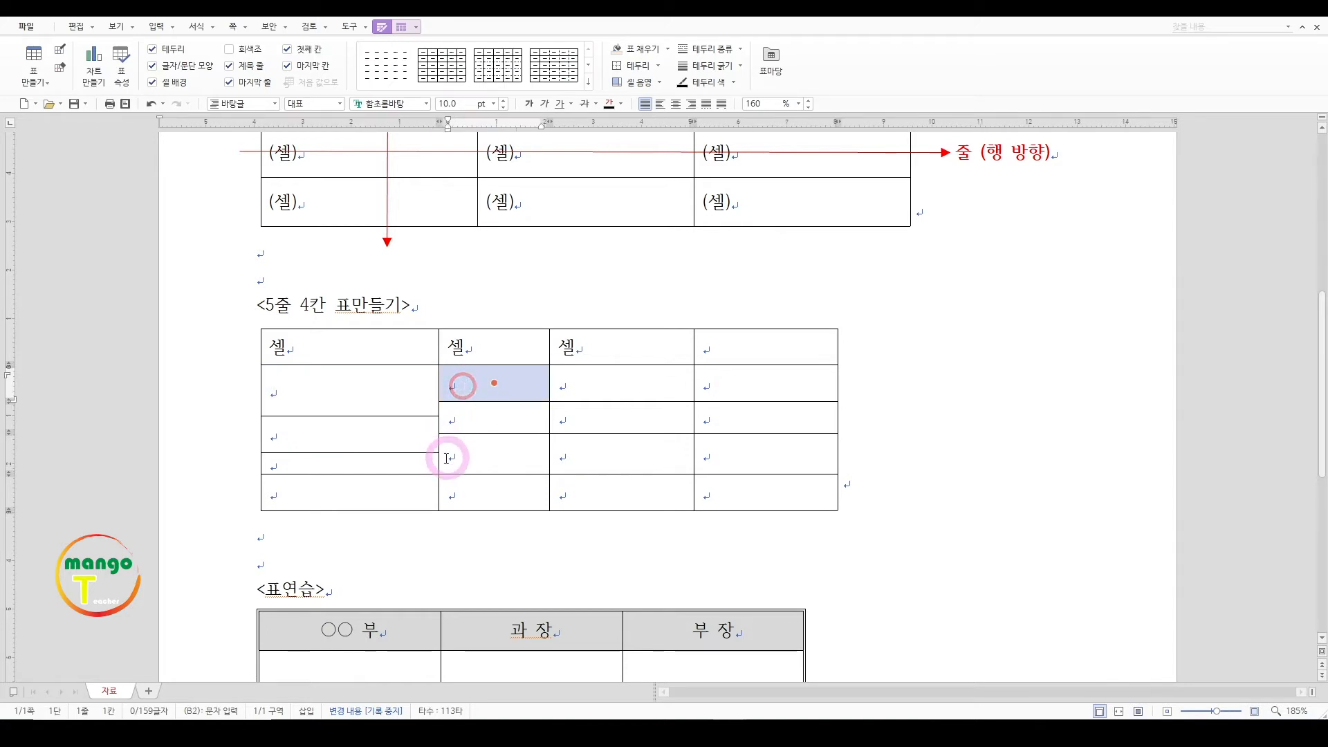
click(503, 422)
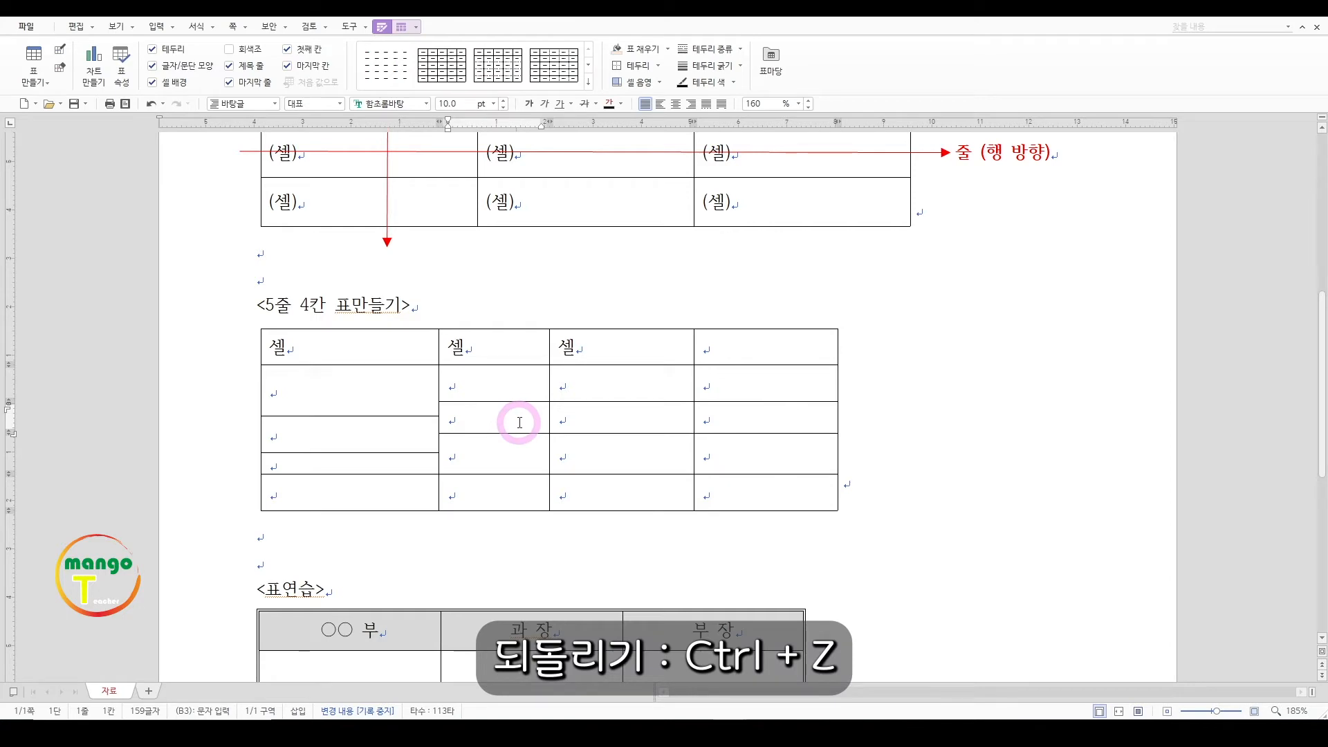
key(ctrl+z)
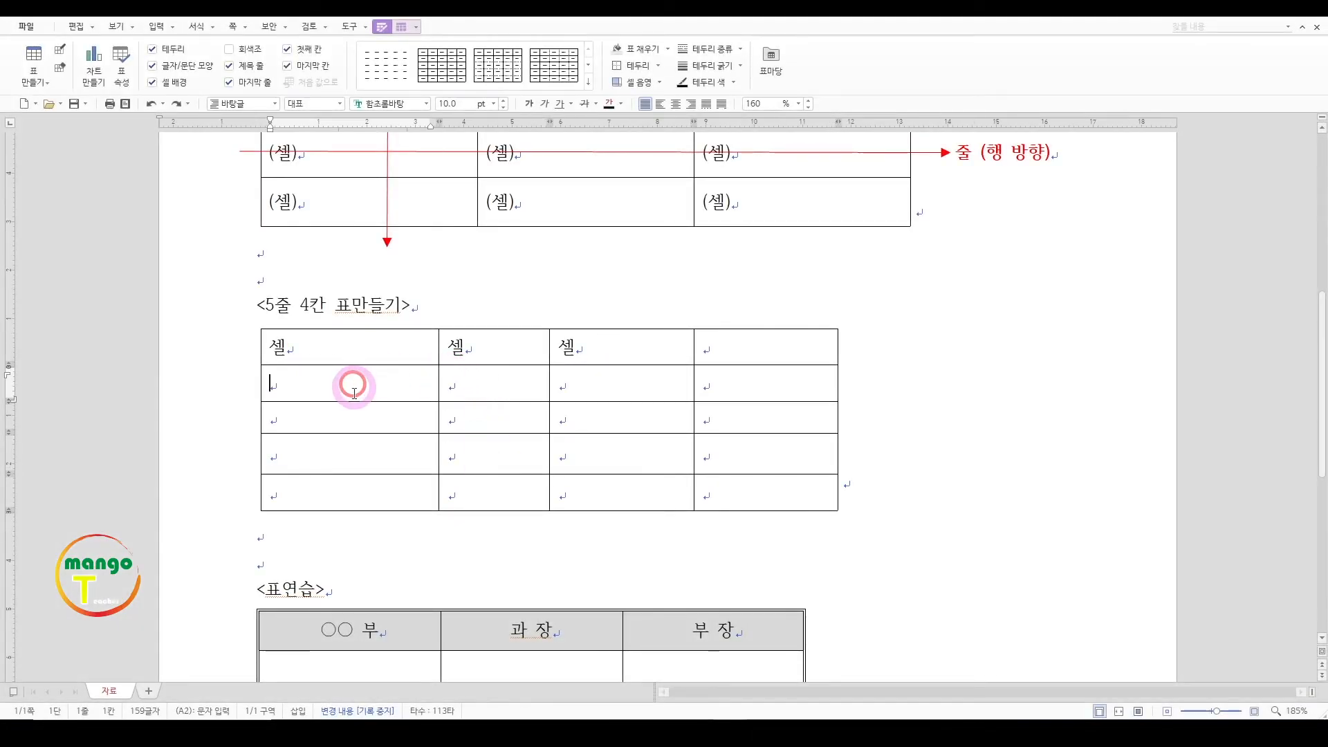
Select the first column's cells in rows two to four one at a time, and clear the selection
drag(350, 389, 386, 394)
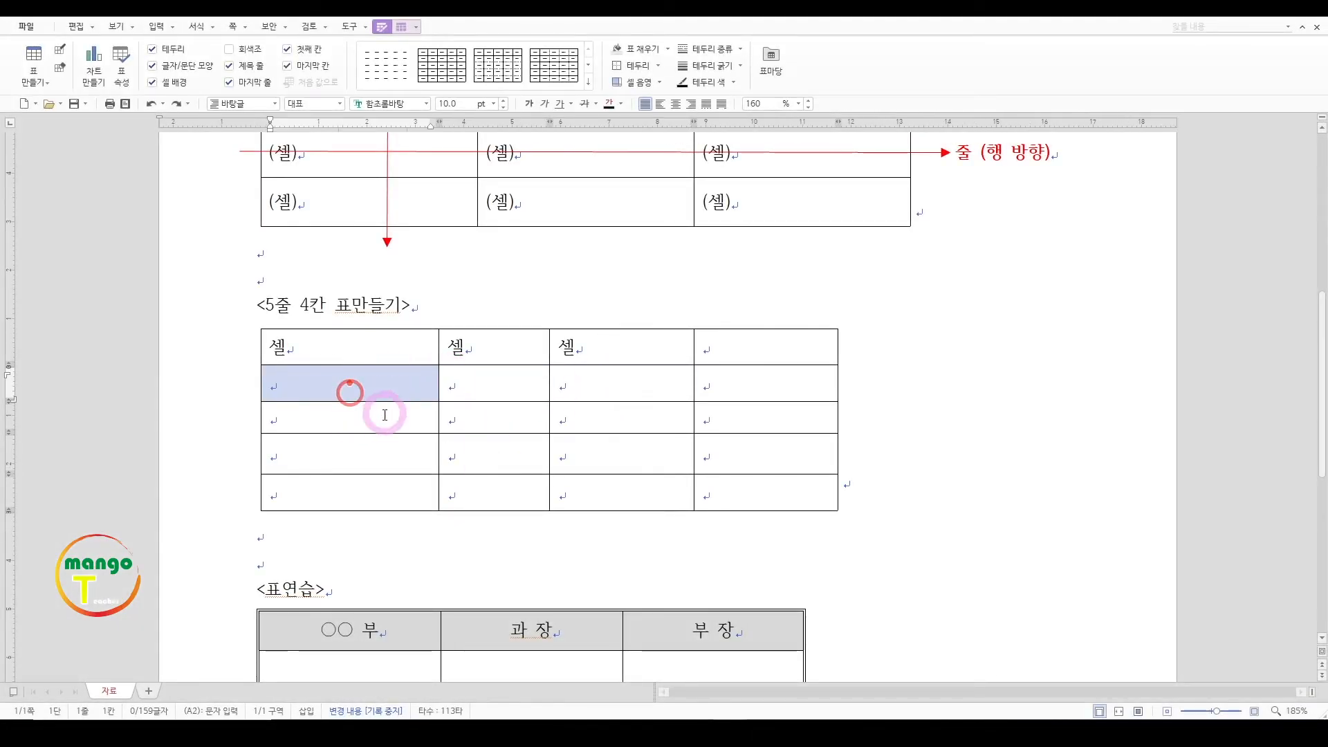
click(377, 421)
click(391, 384)
click(392, 420)
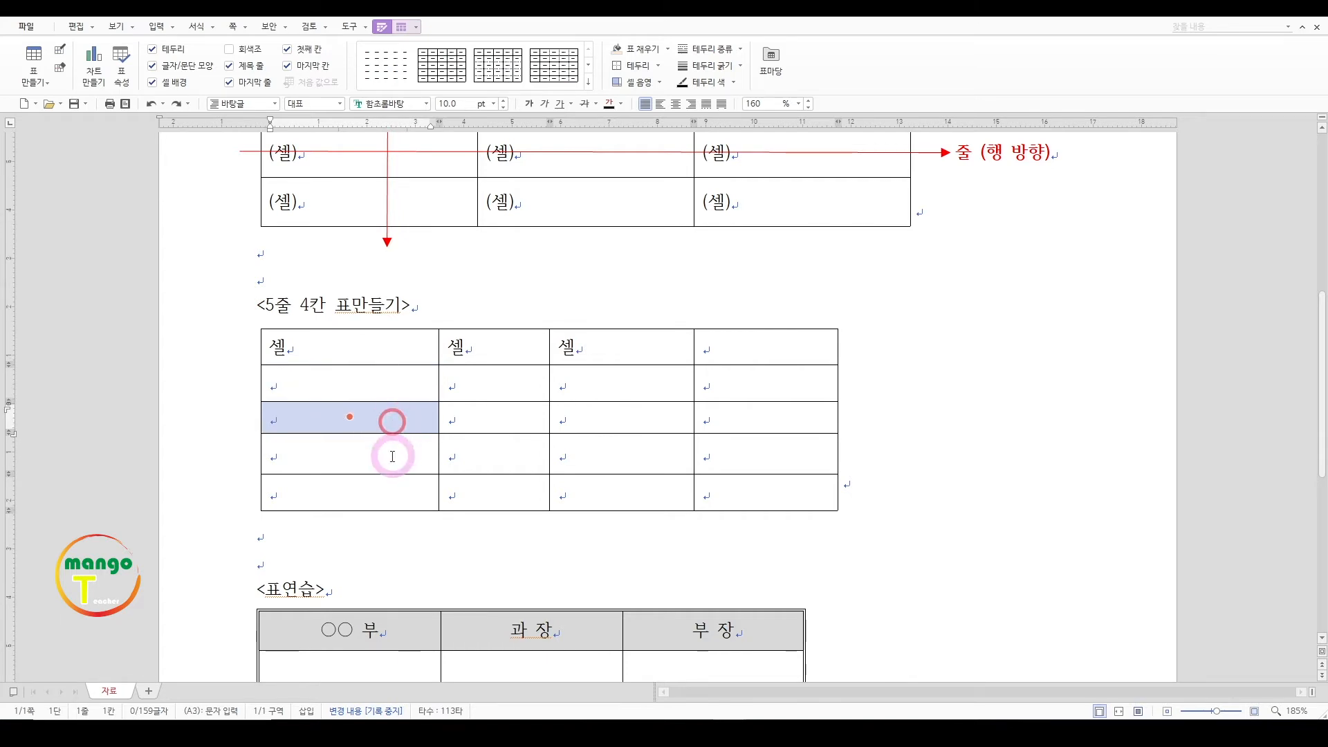
click(392, 456)
key(Escape)
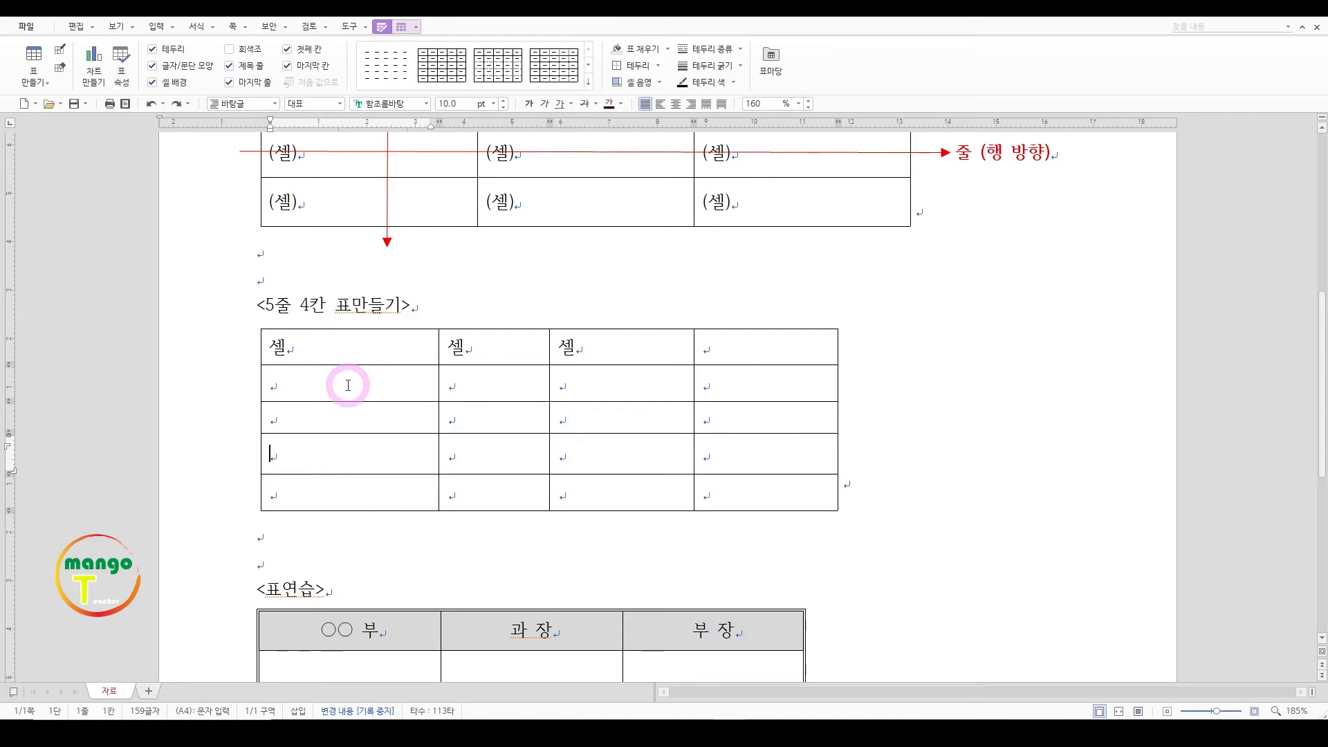
Practise block-selecting single cells: the second row's first and second cells and the third row's third cell, and clear the selection
mouse_move(348, 384)
mouse_down()
mouse_move(611, 386)
mouse_move(373, 387)
mouse_up()
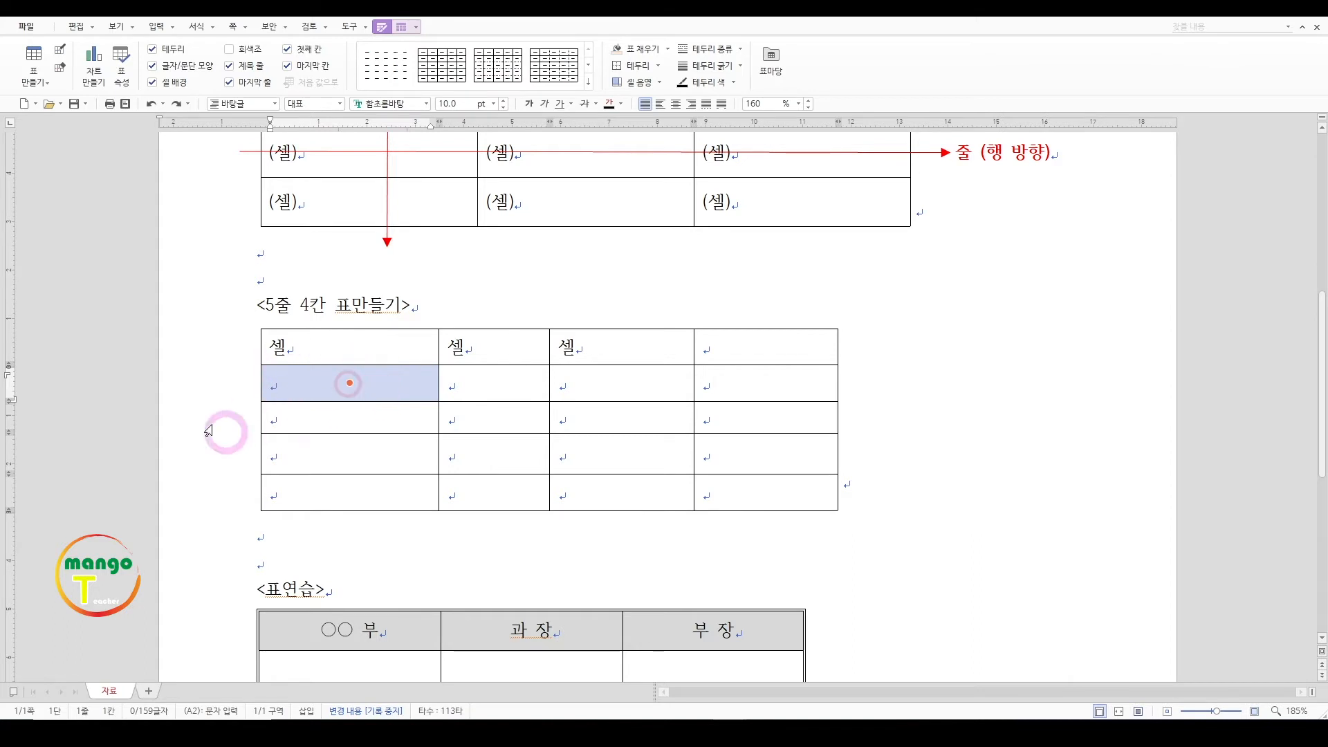
click(409, 399)
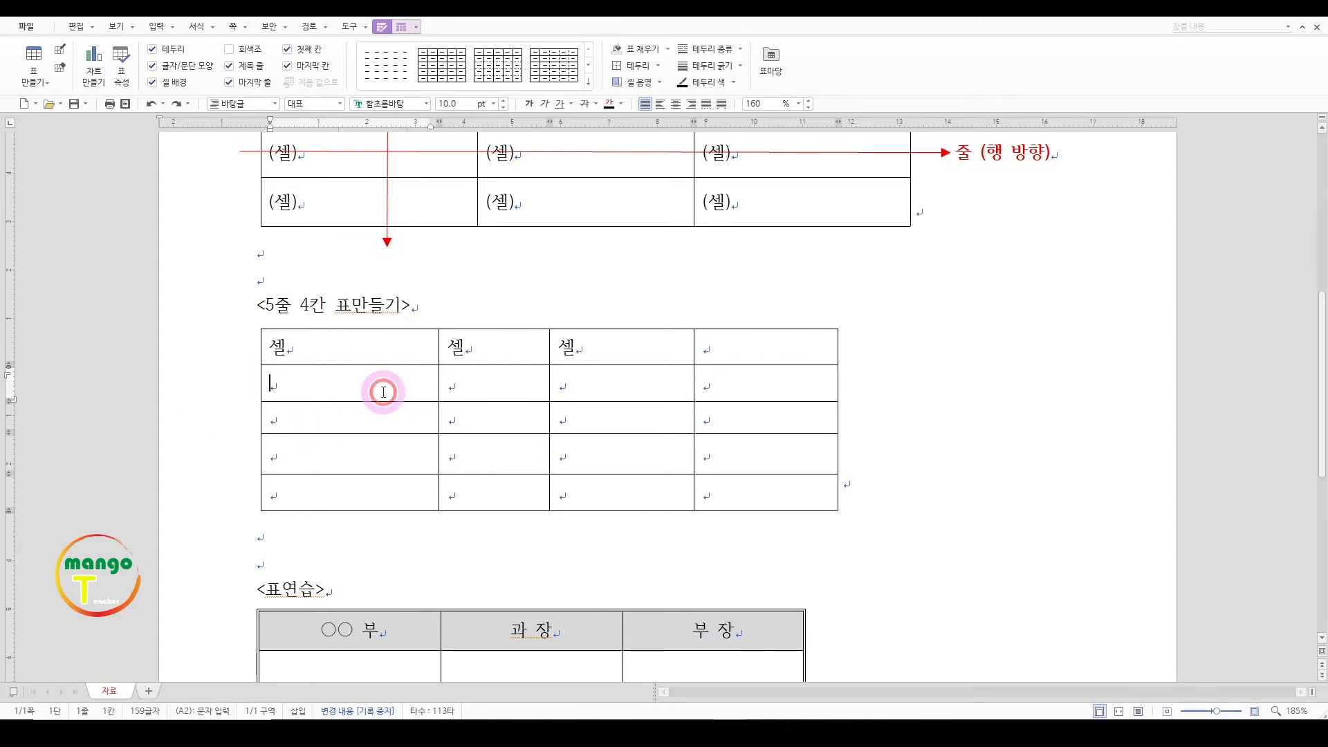
click(455, 458)
key(F5)
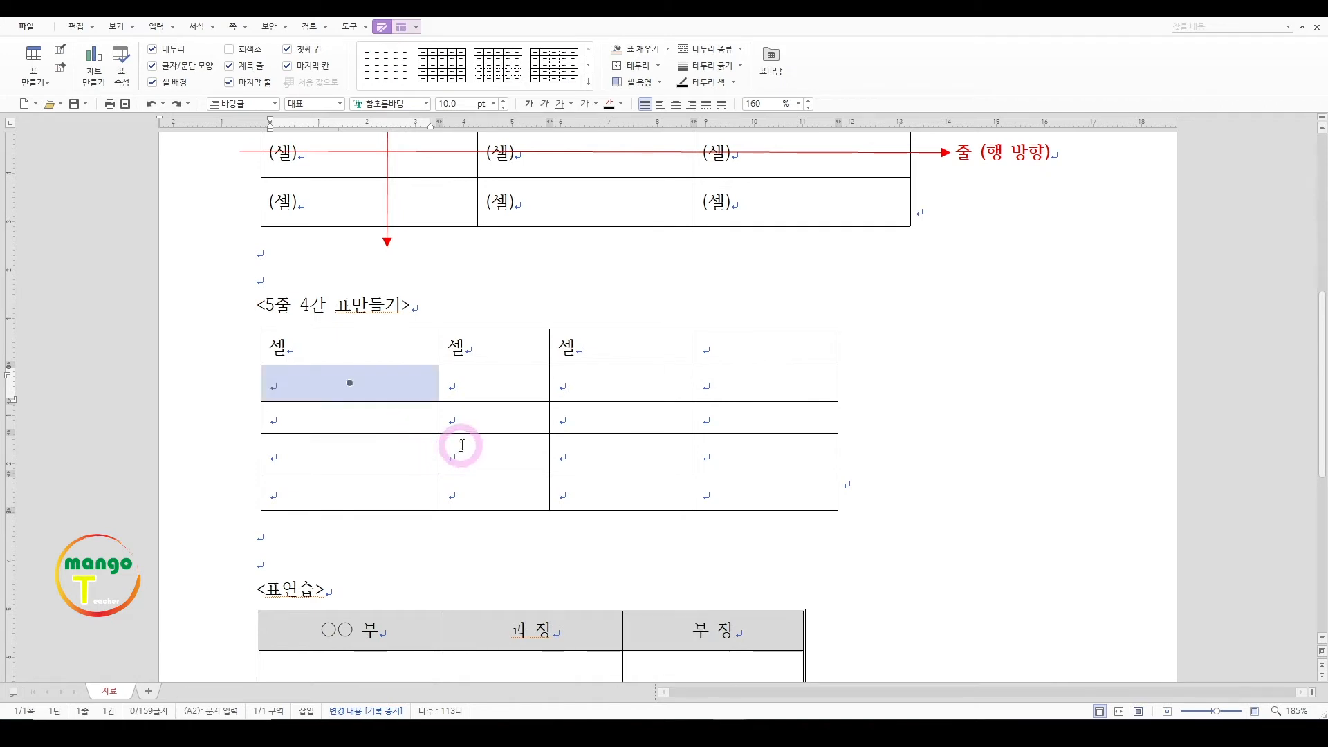
click(485, 386)
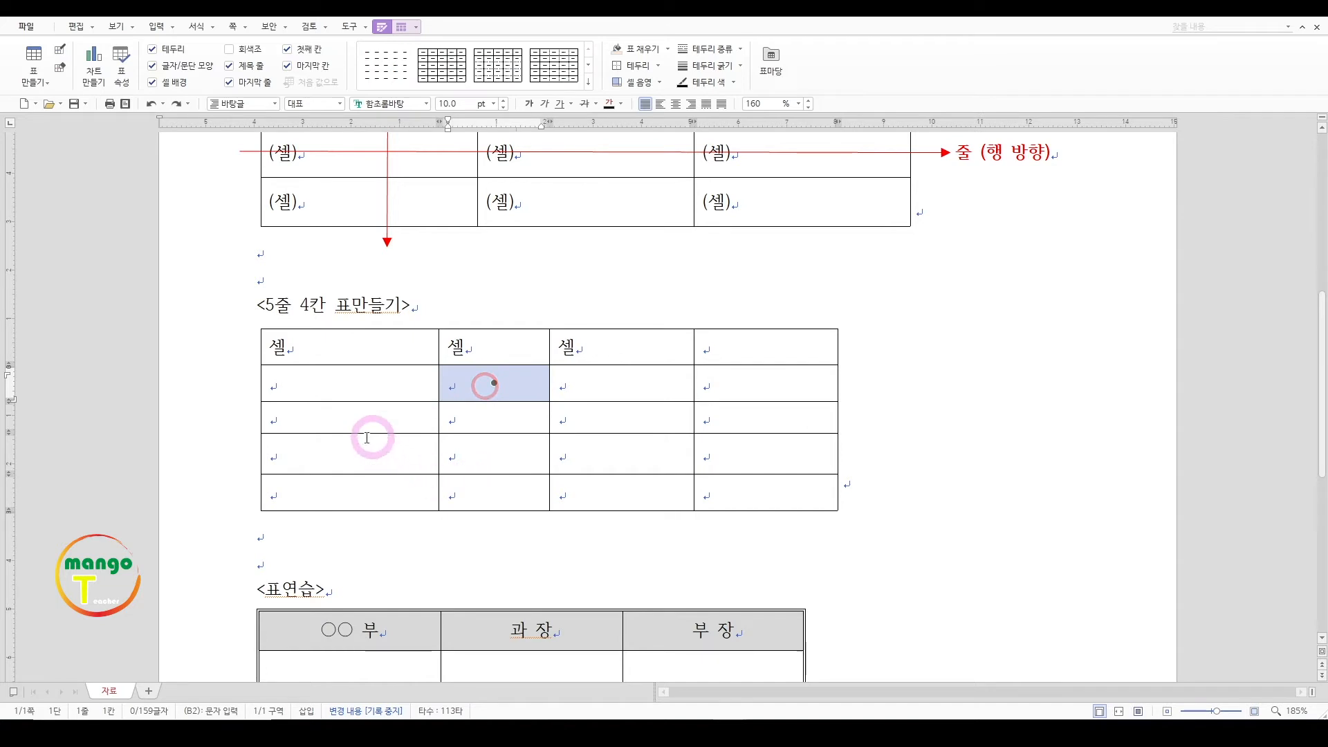
click(337, 420)
click(626, 420)
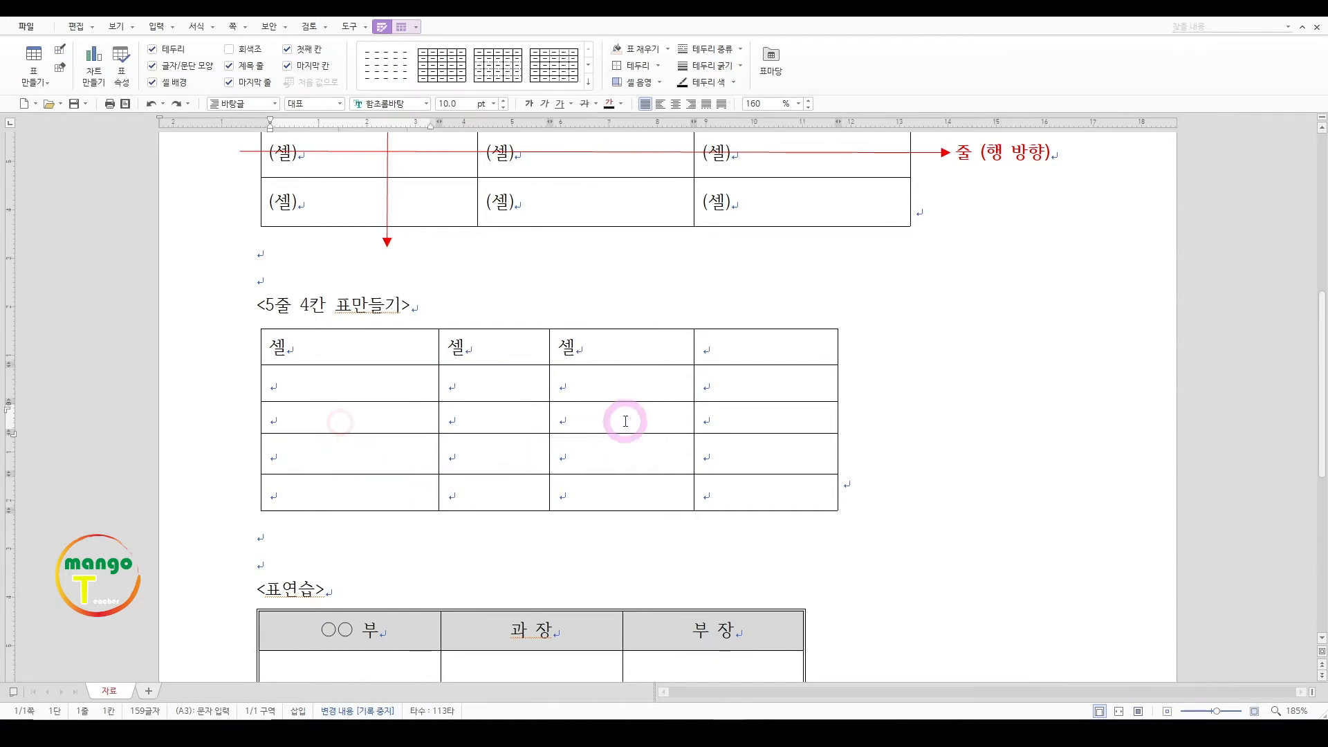
key(F5)
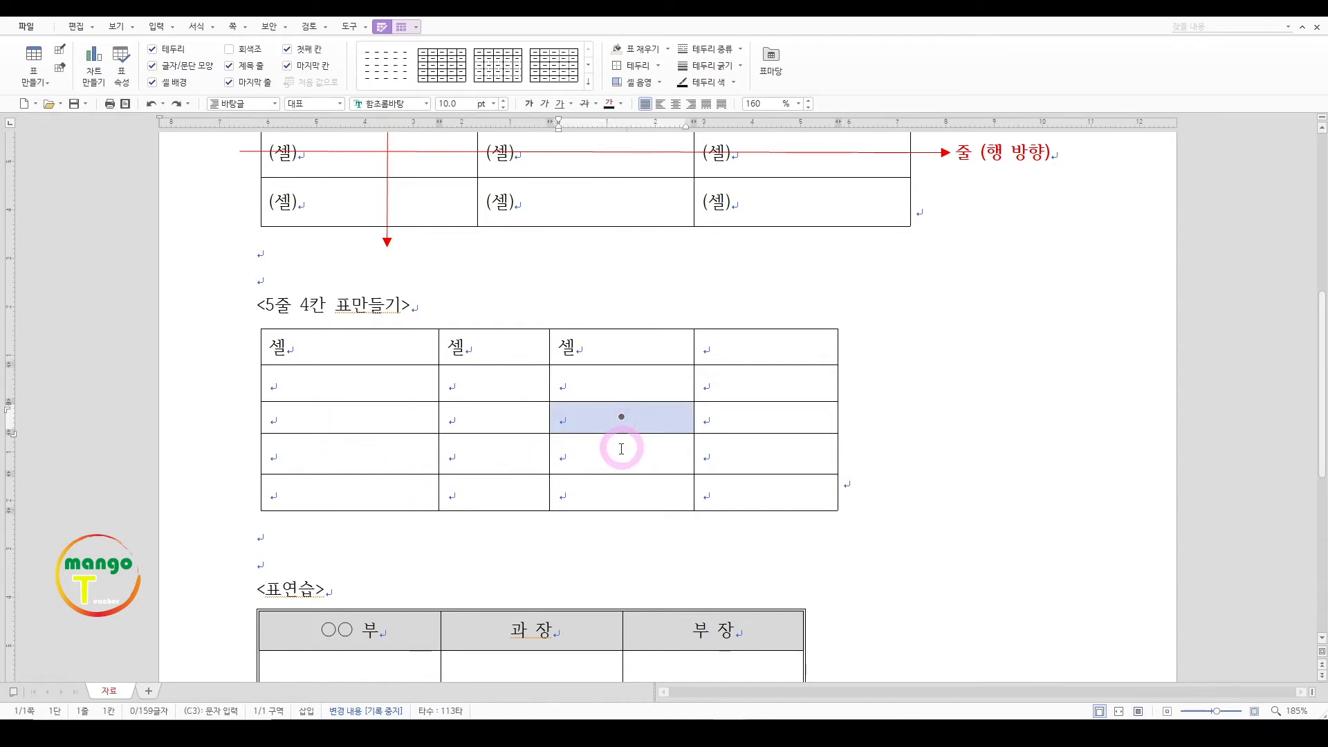
key(Escape)
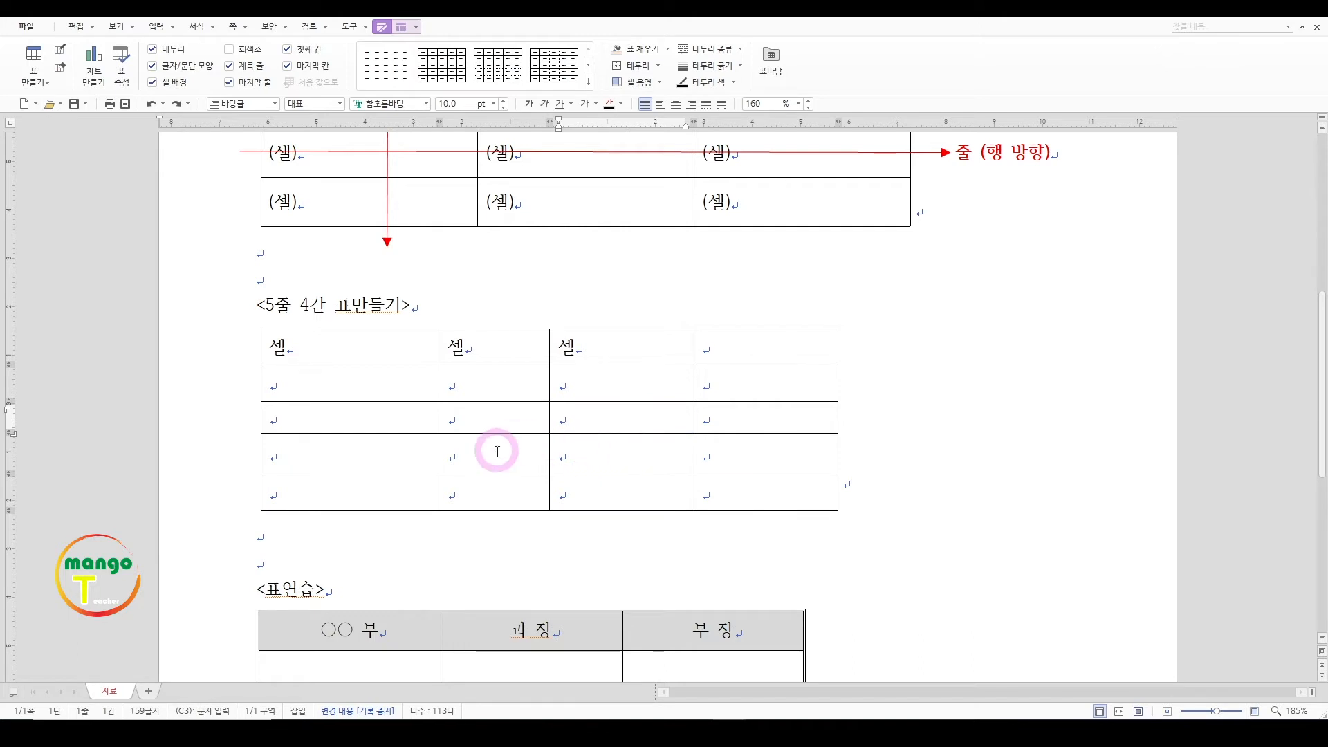
Practise selecting adjacent cells across the table's second row, starting from the first column
drag(400, 384, 616, 389)
drag(435, 388, 398, 382)
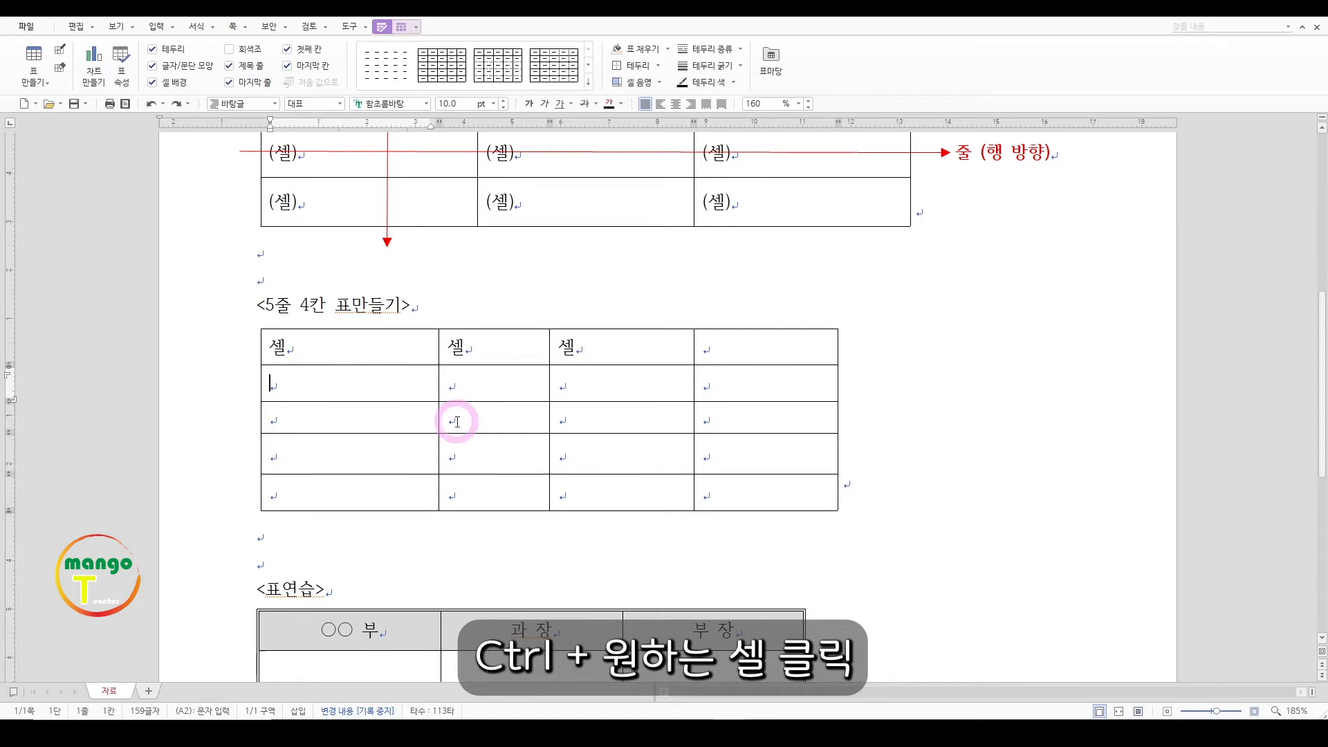
ctrl+click(467, 382)
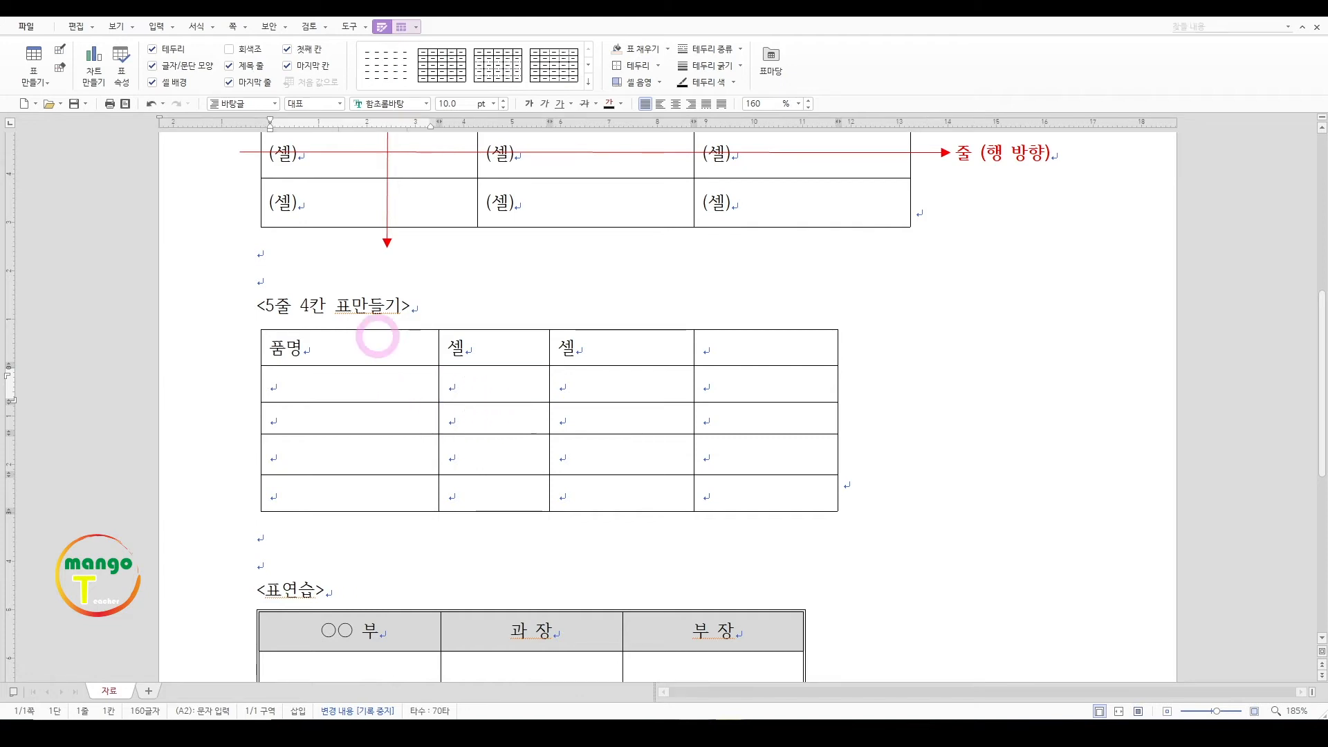
Split each of the four cells below 품명 in the first column into 2 columns
click(341, 372)
drag(341, 372, 350, 493)
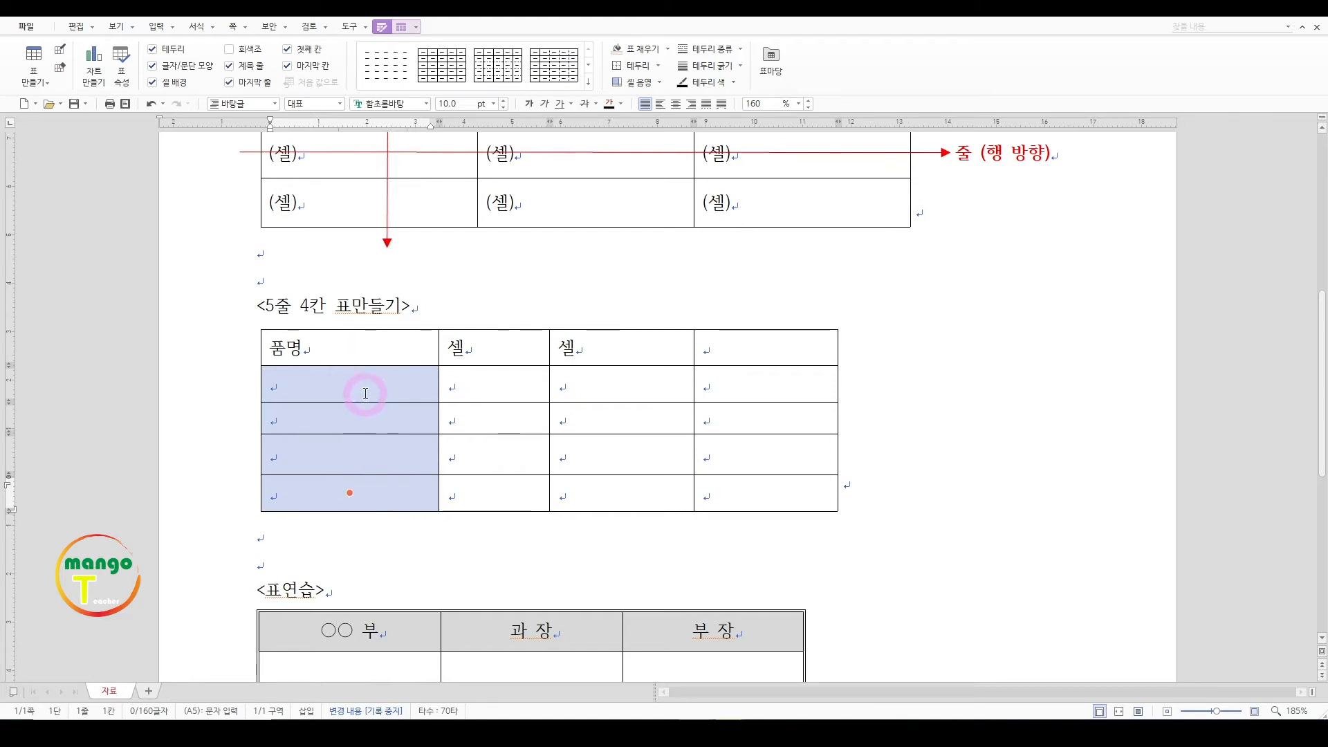
drag(346, 380, 333, 499)
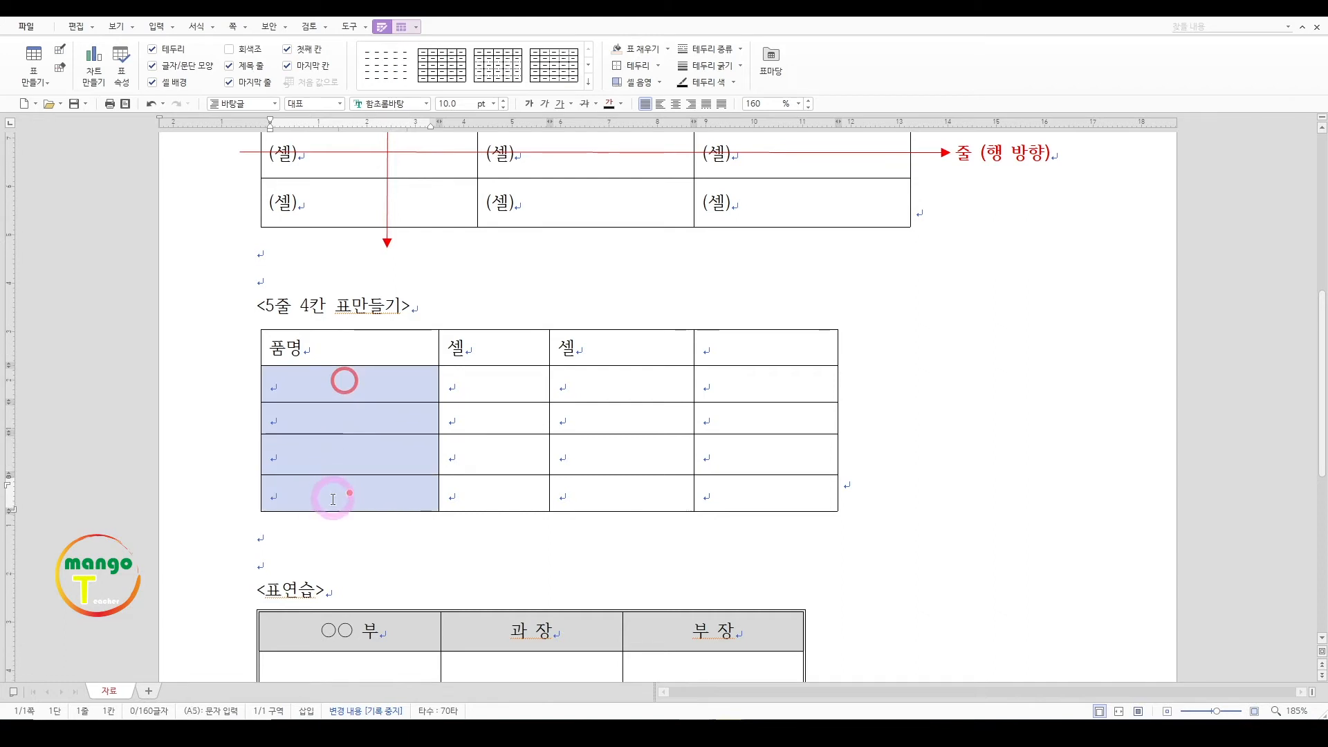
right_click(349, 415)
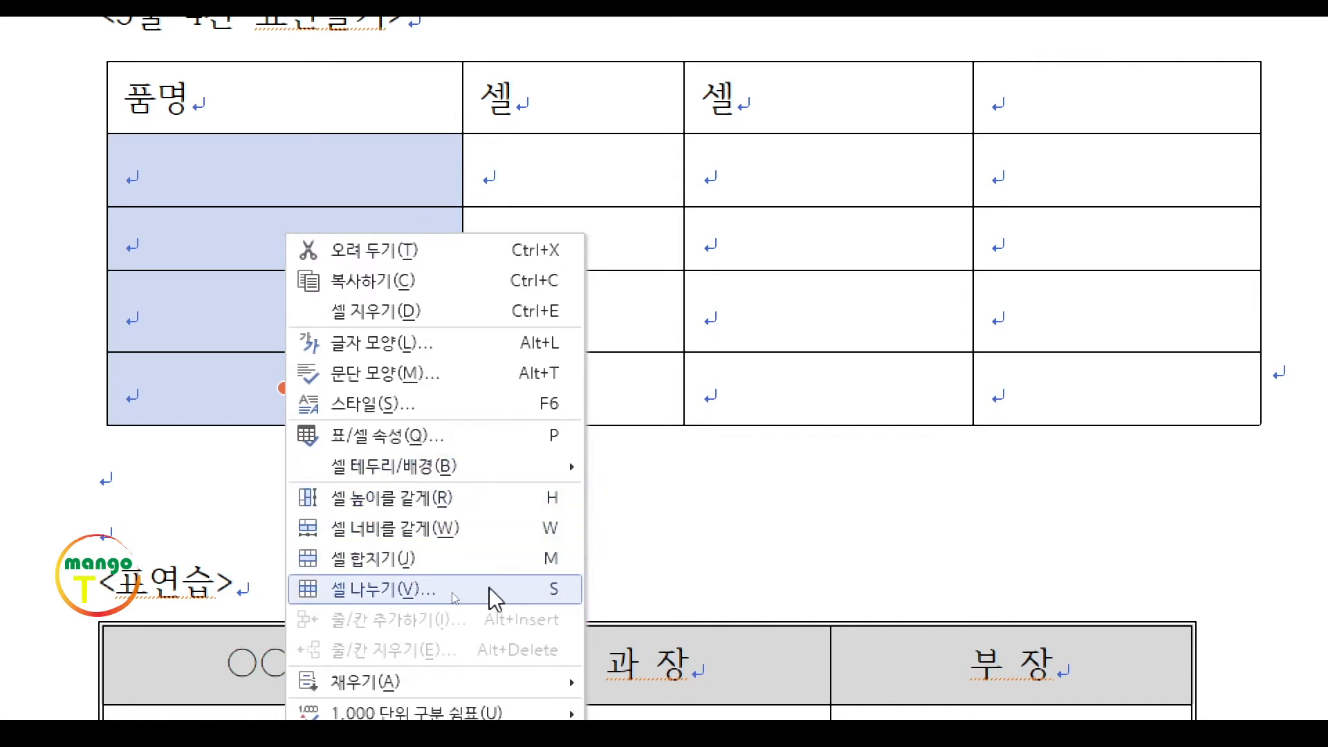
click(416, 599)
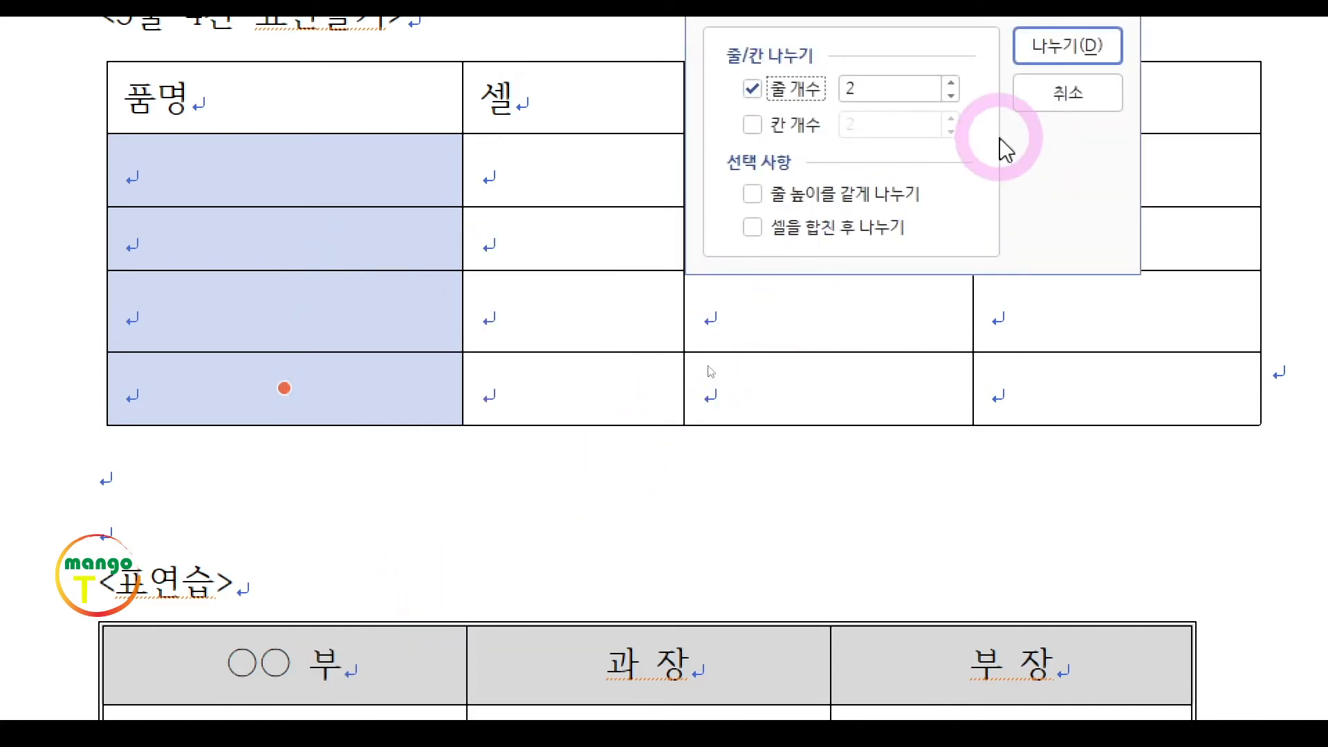
drag(916, 81, 636, 197)
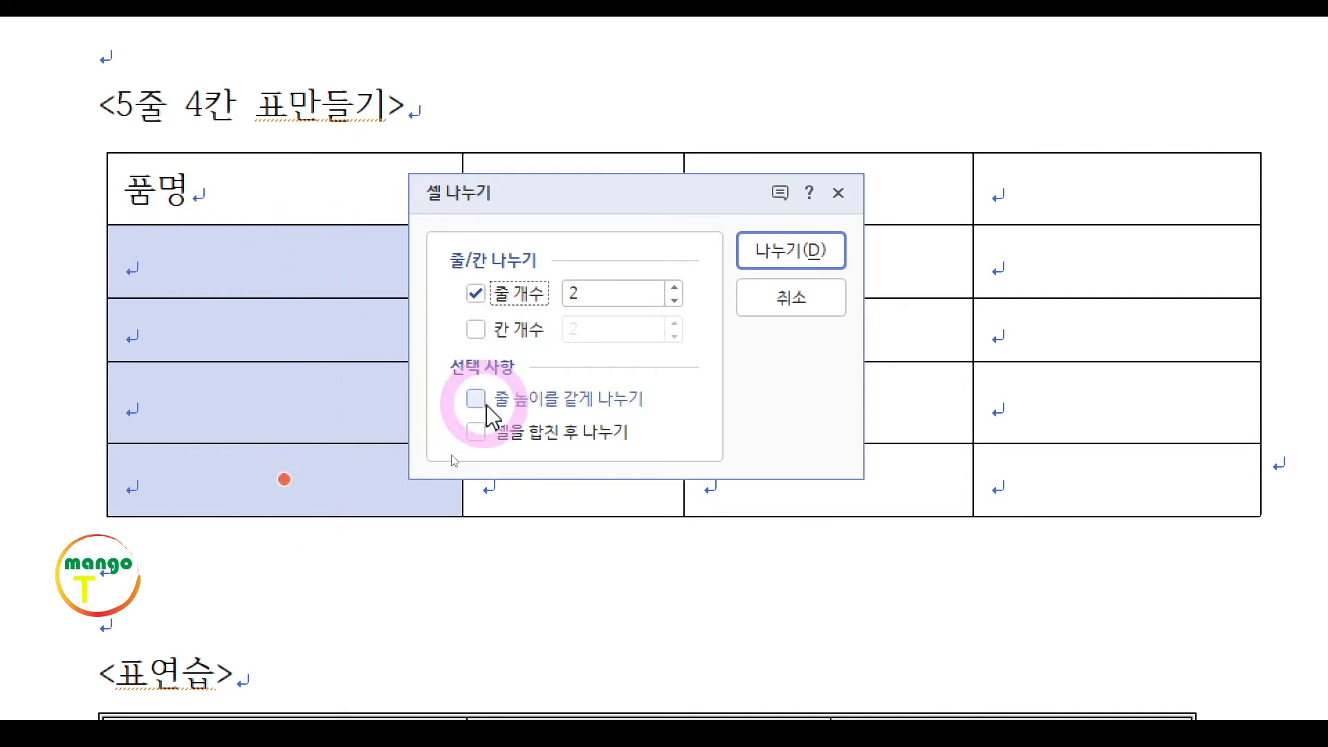
click(473, 296)
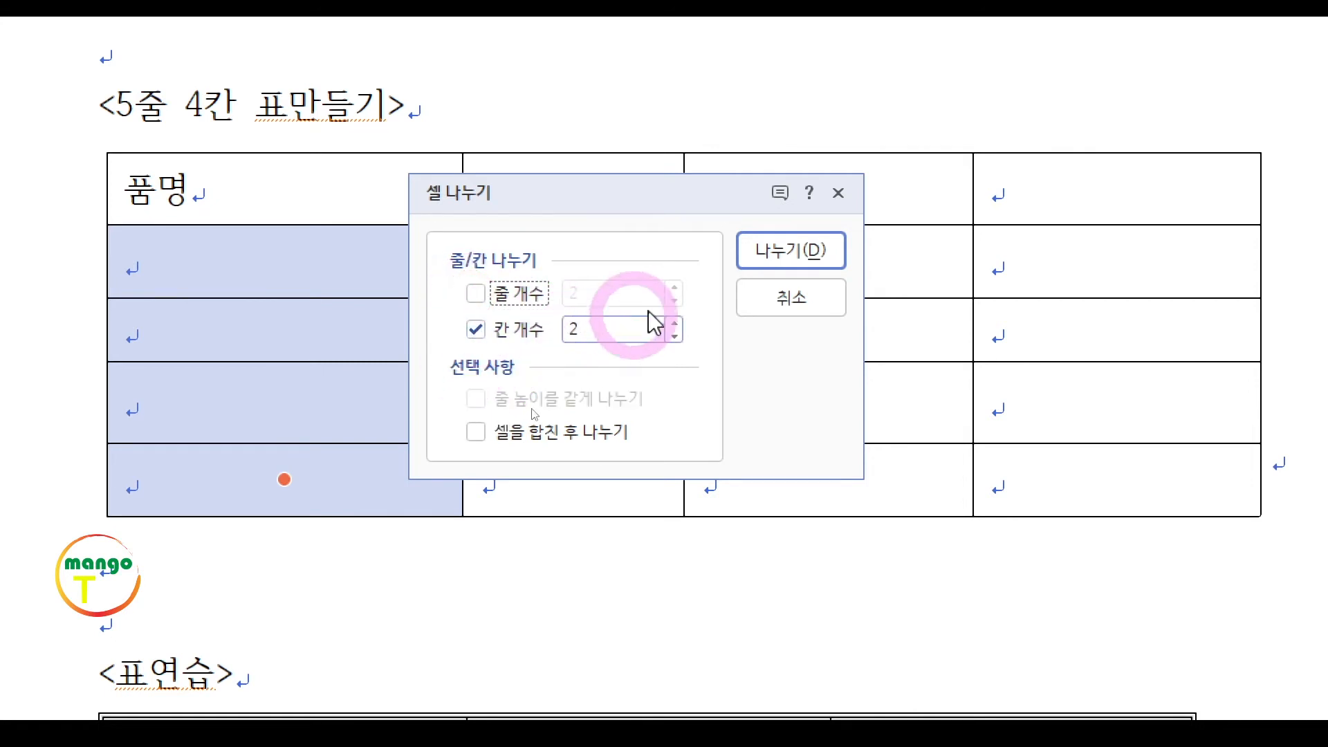
click(796, 251)
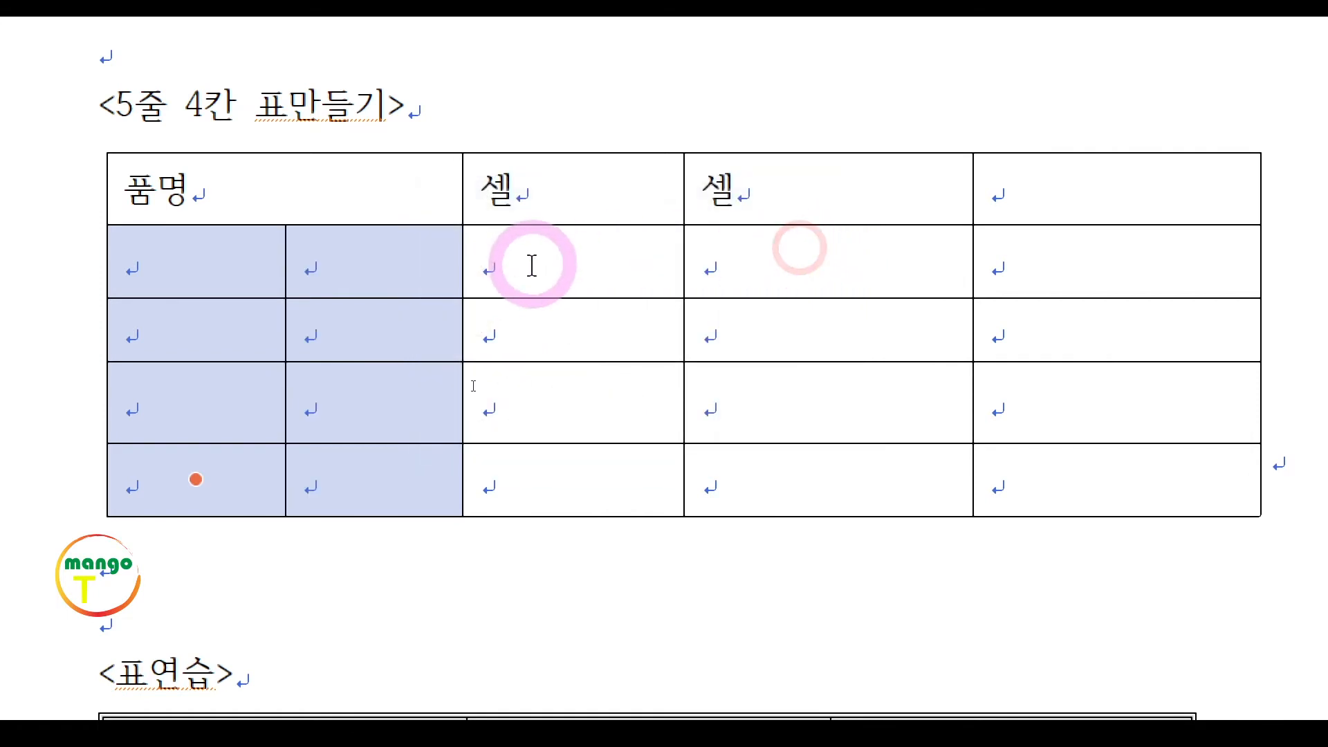
Fill the split cells below 품명 with 닭고기 and 5개 in the second table row, and 딸기 and 2개 in the third
click(246, 268)
text(닭고기)
key(Tab)
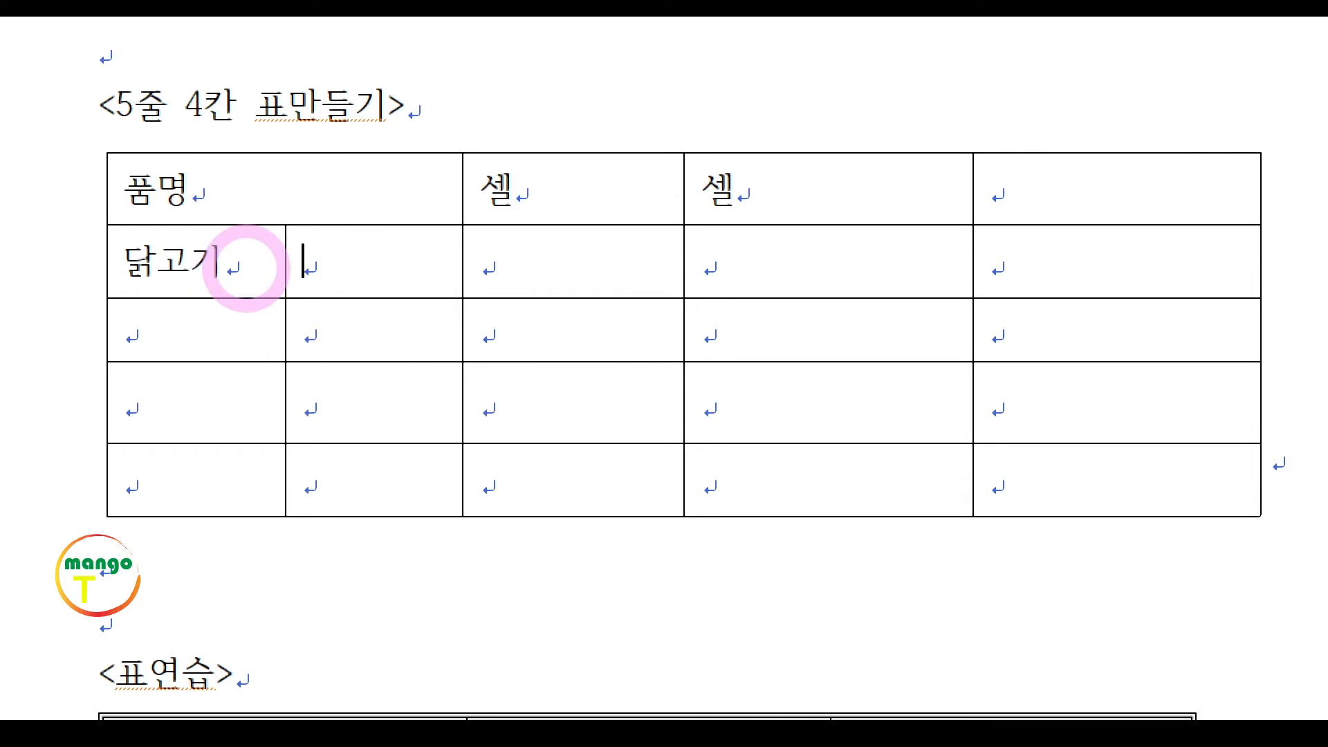
text(5개)
key(Down)
key(Left)
text(딸기)
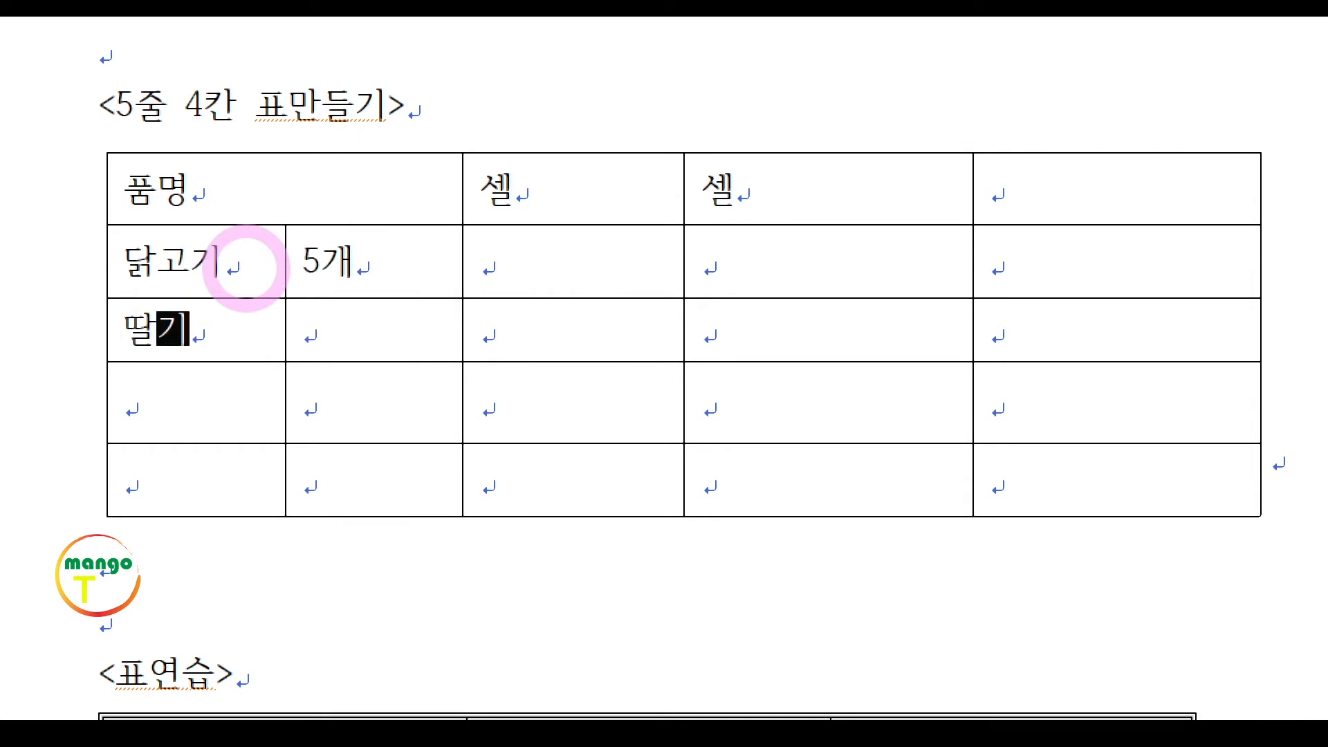
key(Tab)
text(2개)
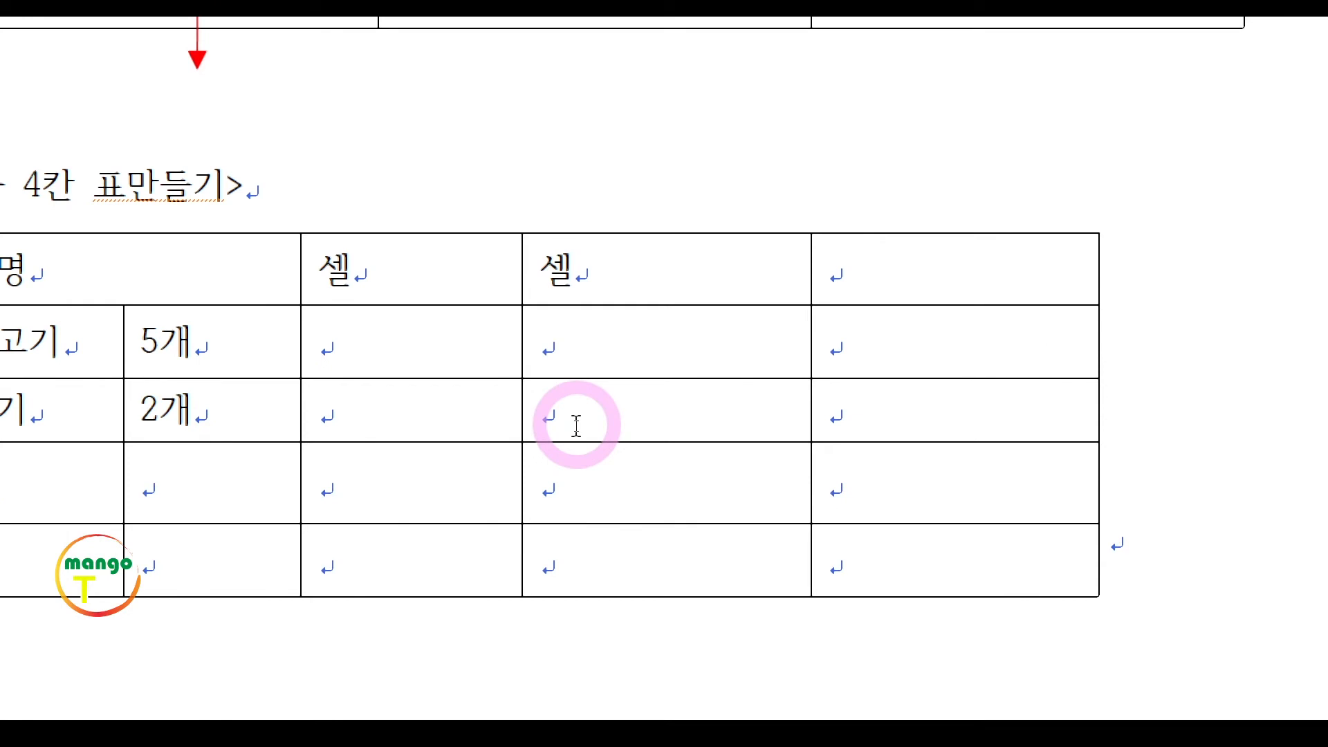
Split the second-row cell of the last column into 2 rows
click(869, 331)
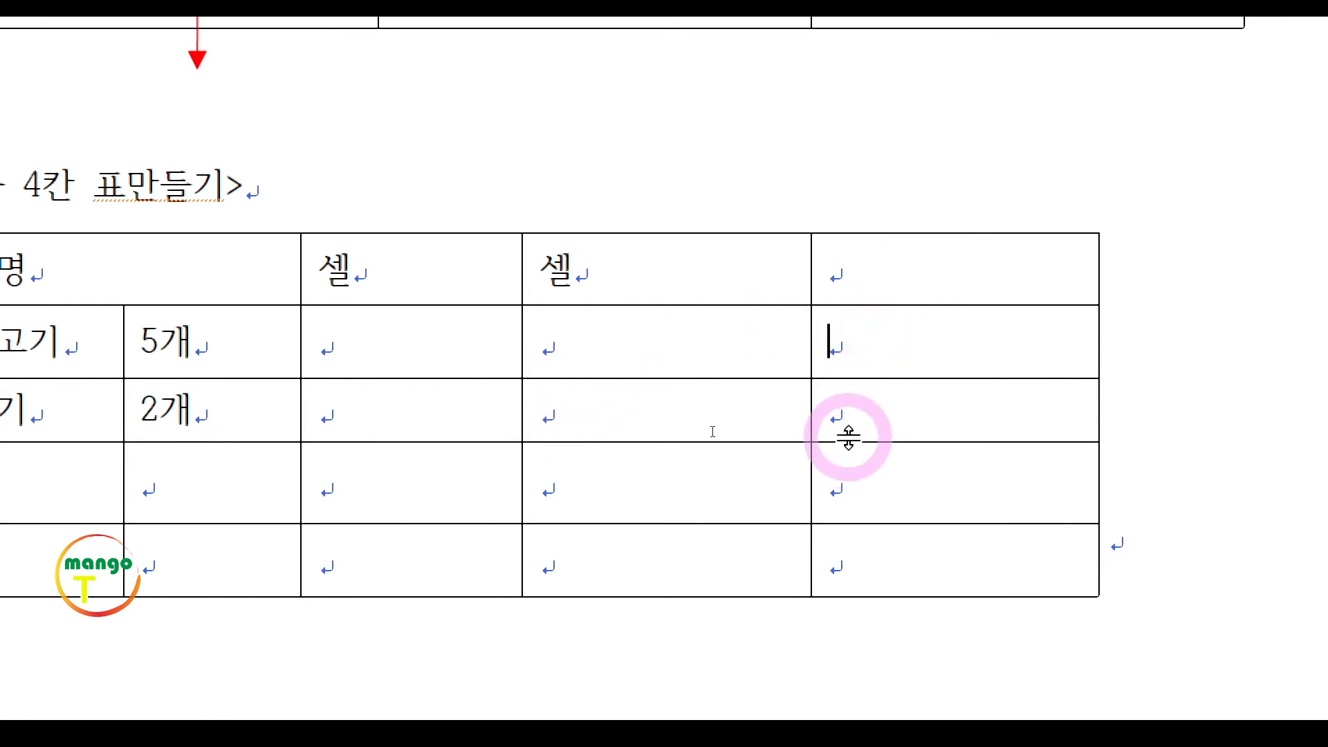
ctrl+click(917, 338)
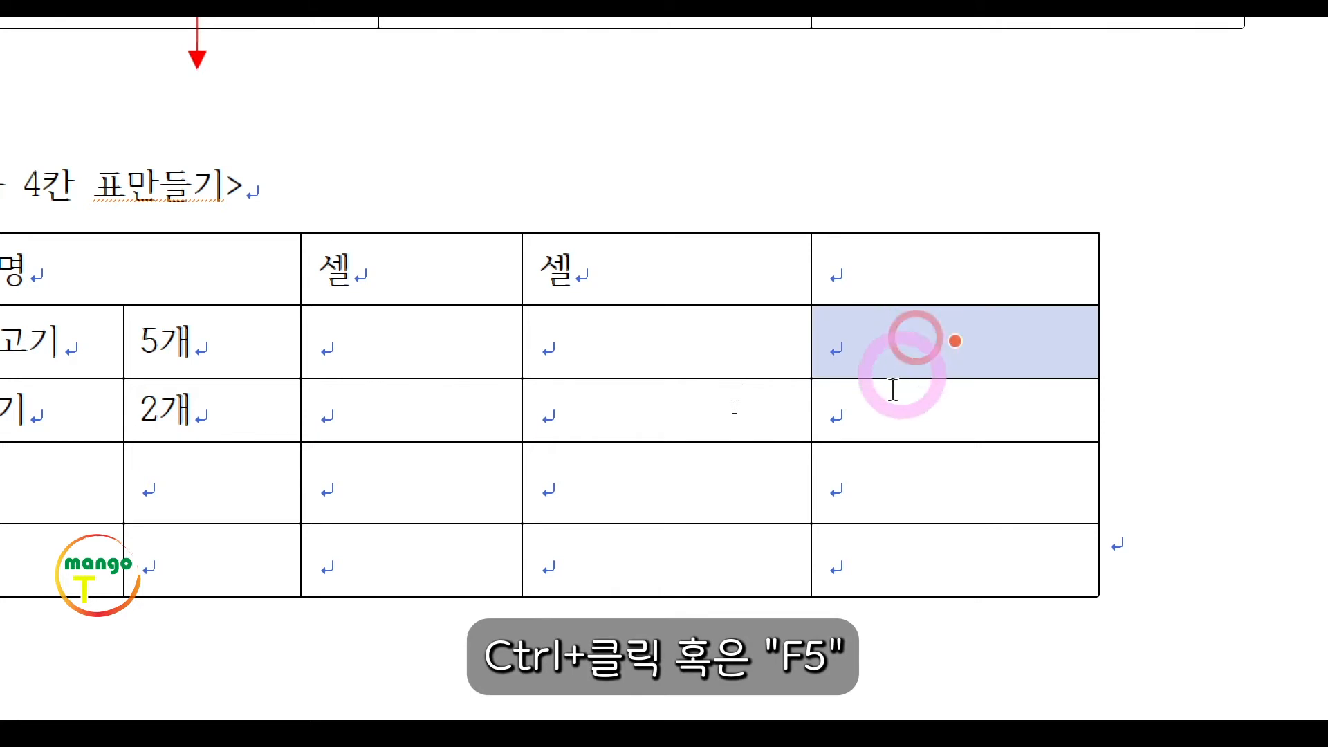
click(902, 348)
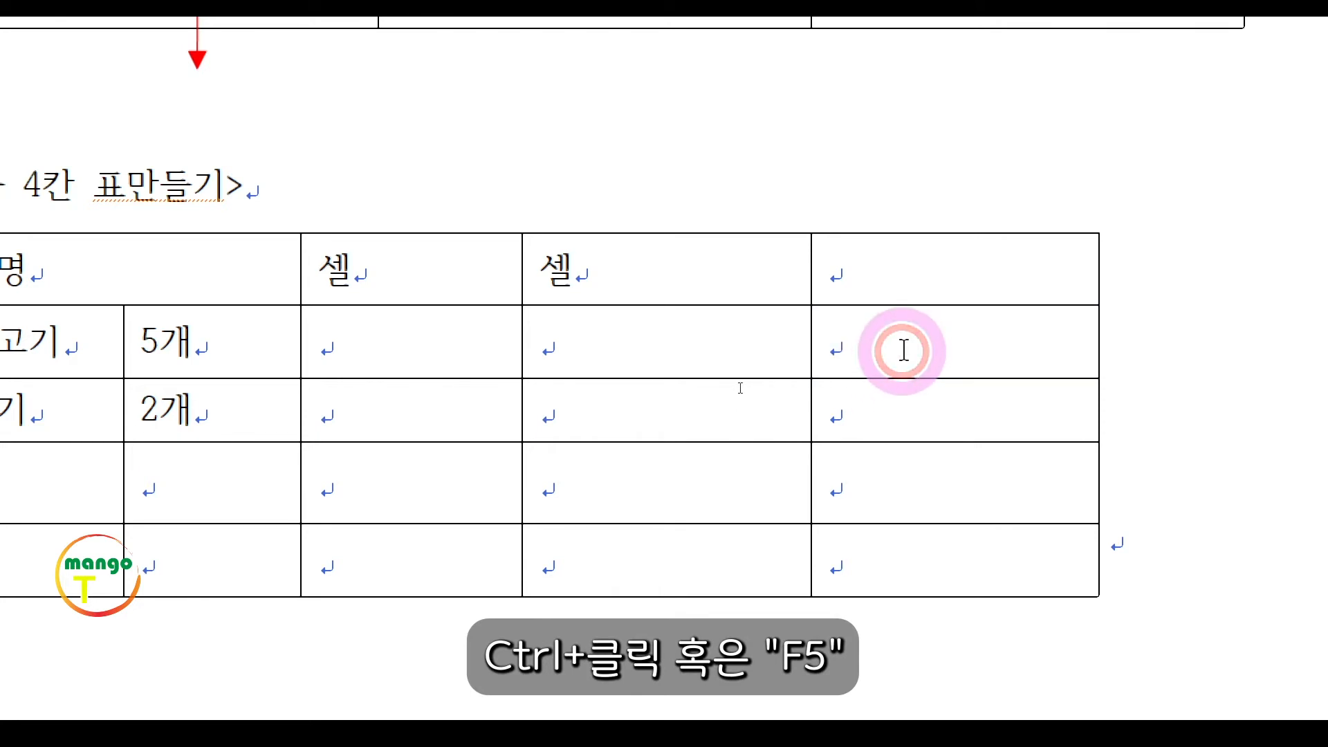
ctrl+click(903, 350)
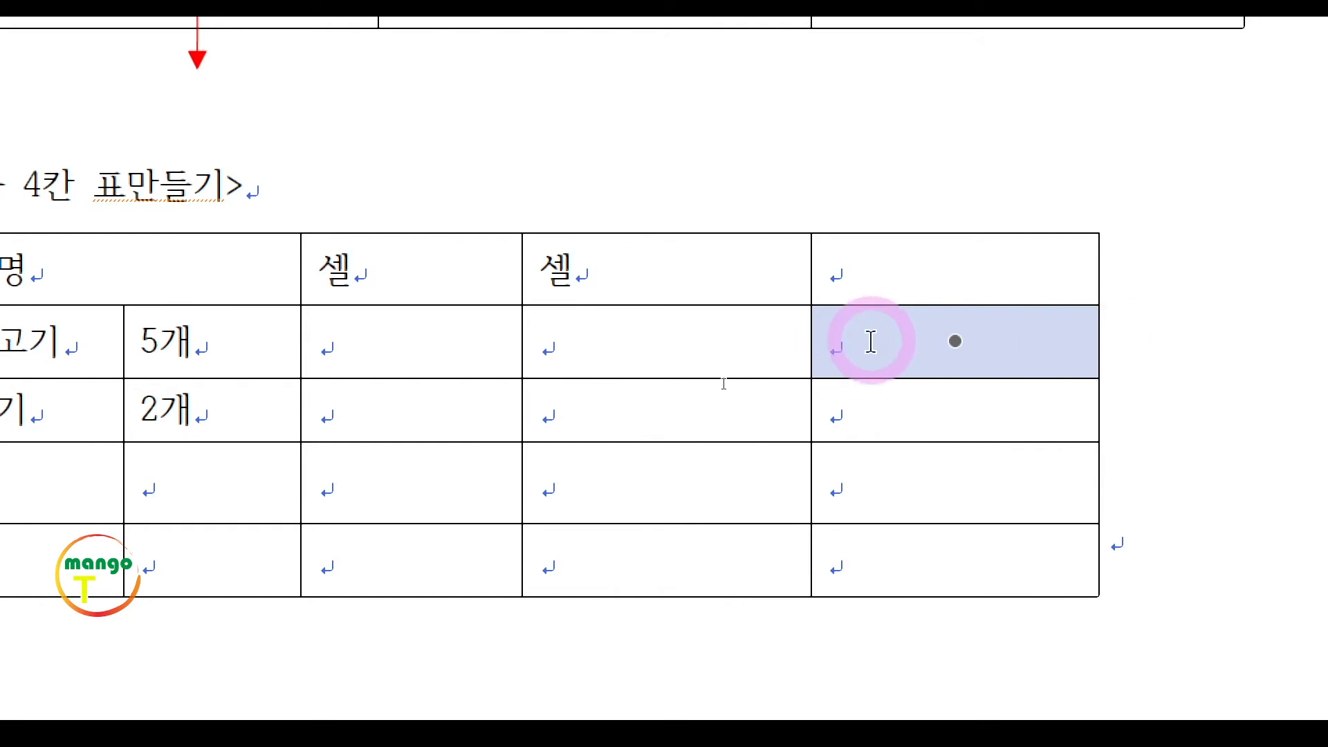
right_click(871, 342)
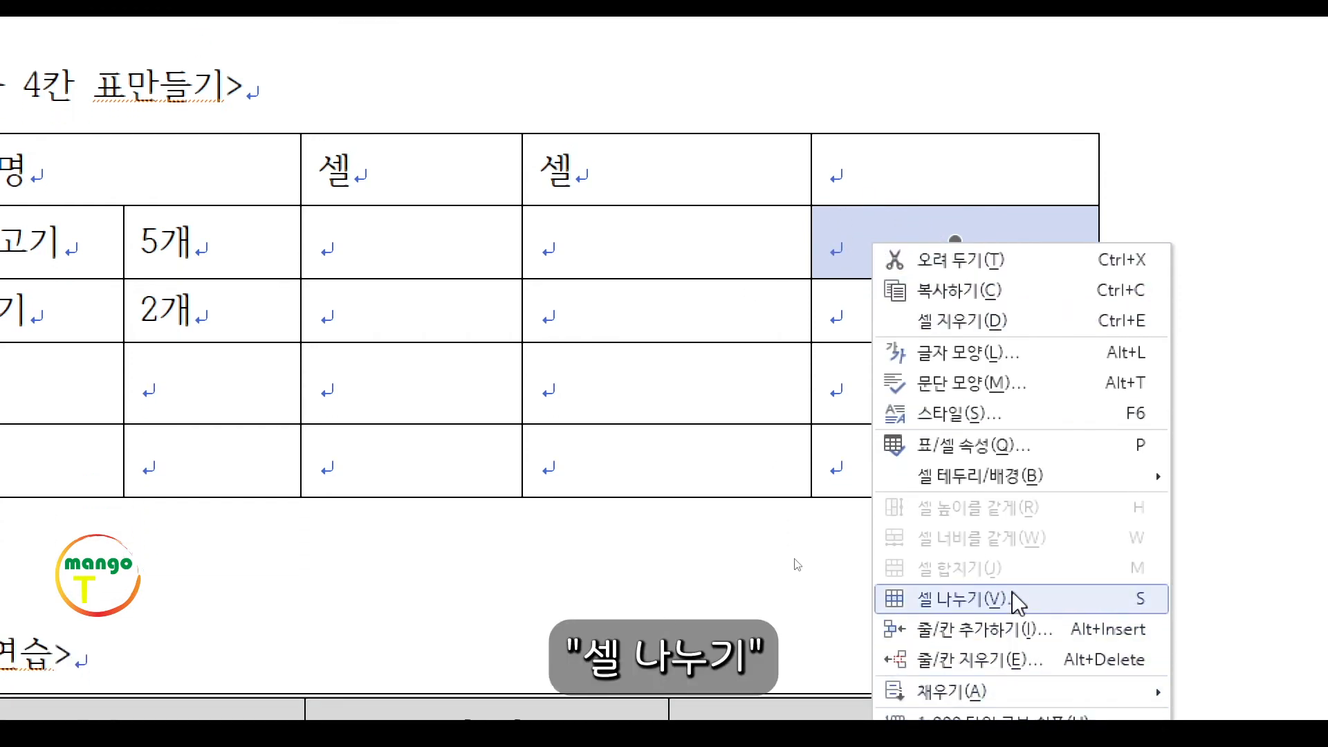
click(1078, 599)
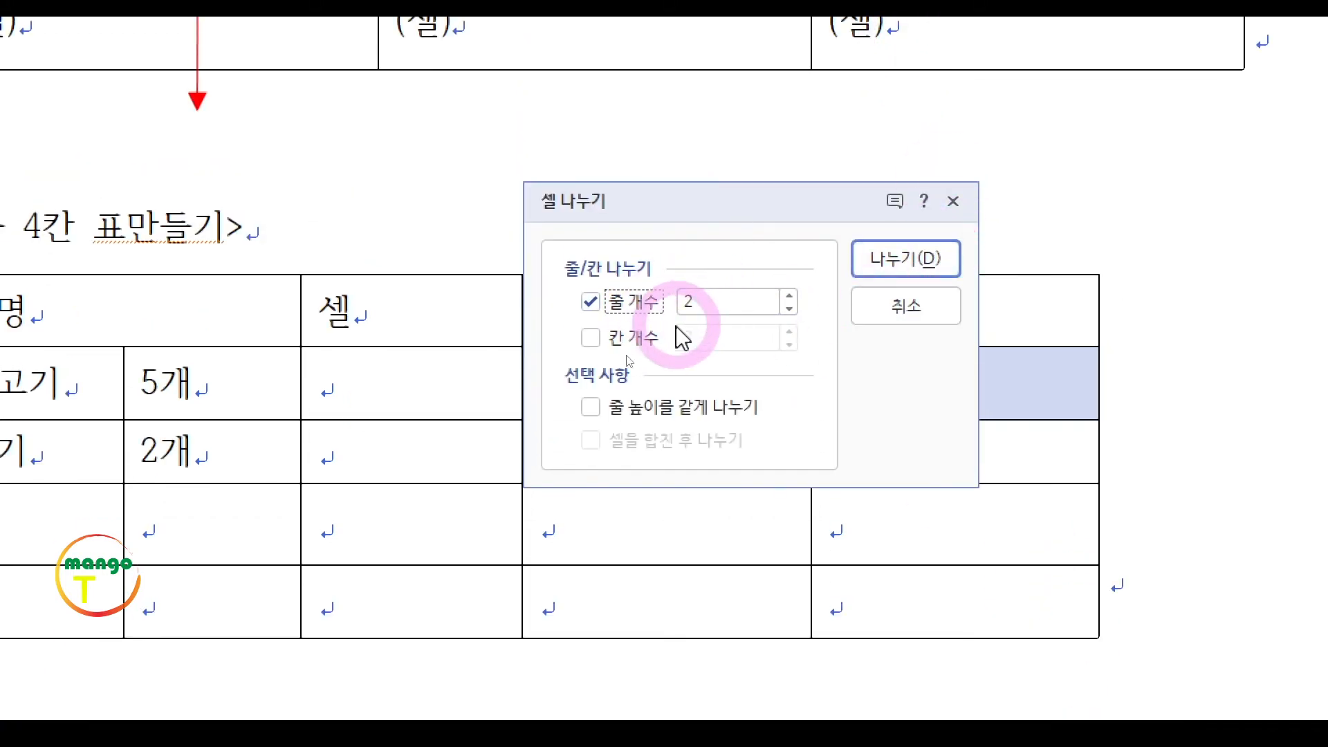
click(907, 259)
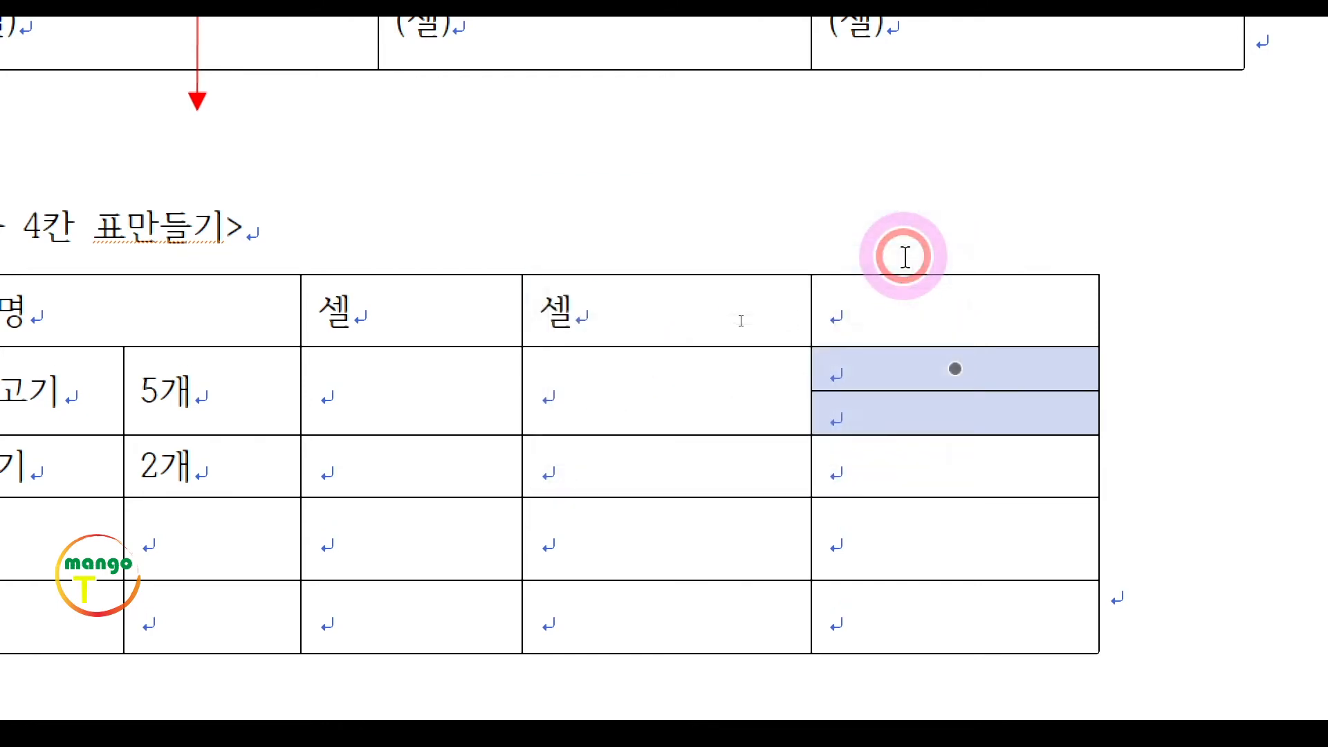
Enter 연락처 in the second row's 셀 column and a phone number in each of the two split cells beside it
click(659, 390)
text(연락ㅊ)
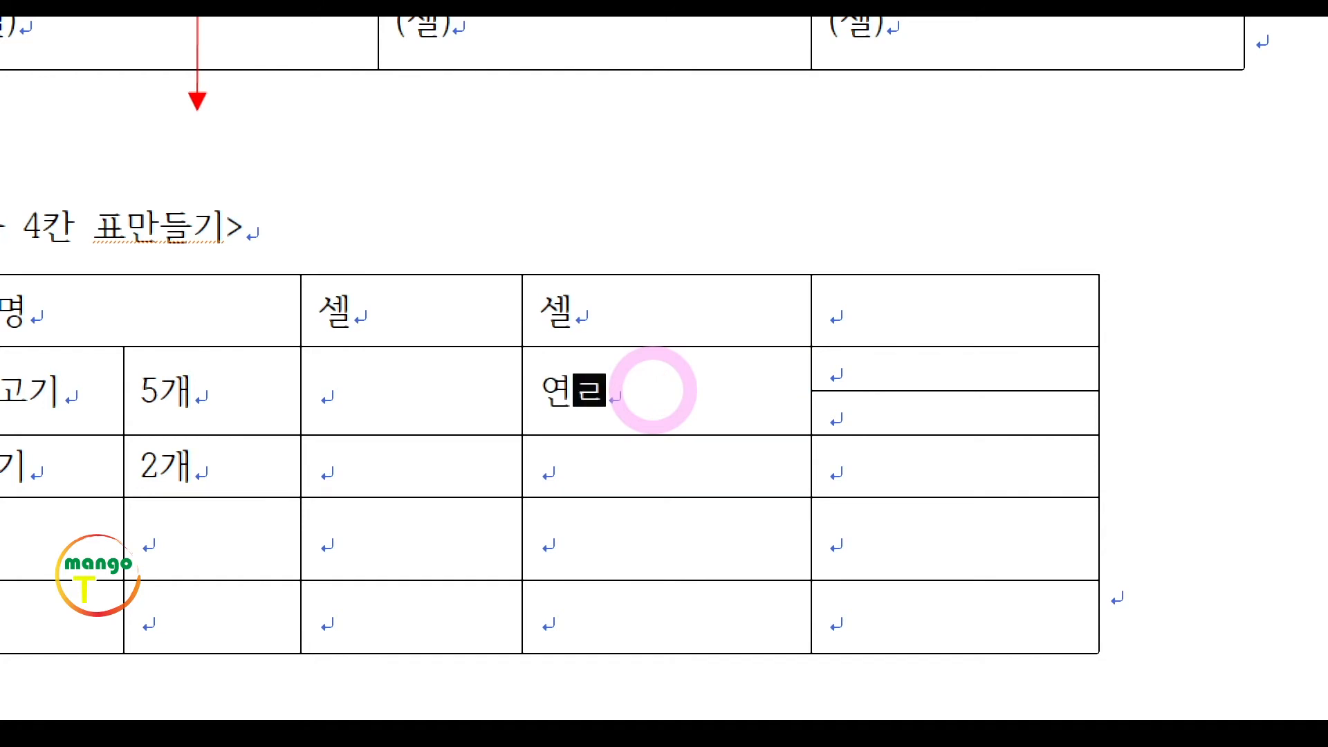
click(865, 362)
text(이51-)
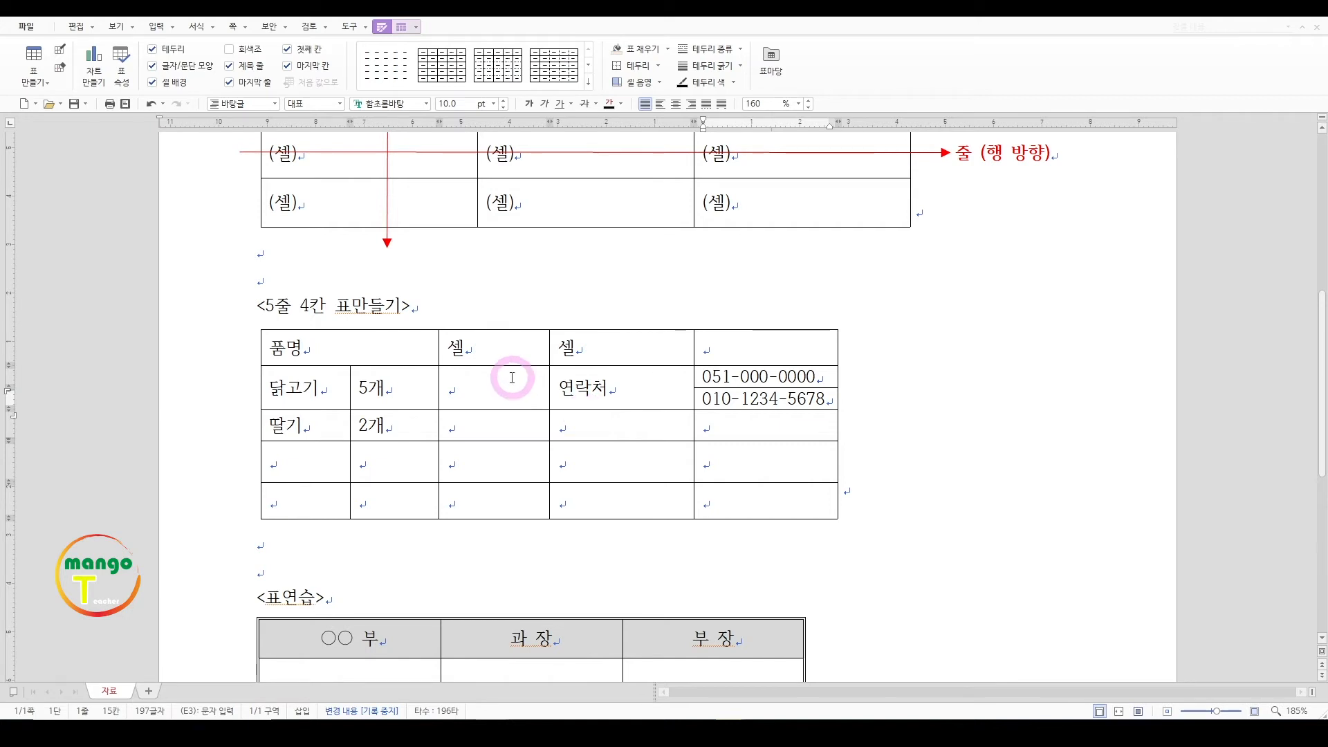
Merge the two empty cells between the 5개 and 2개 cells and the 연락처 column into one
drag(506, 382, 496, 426)
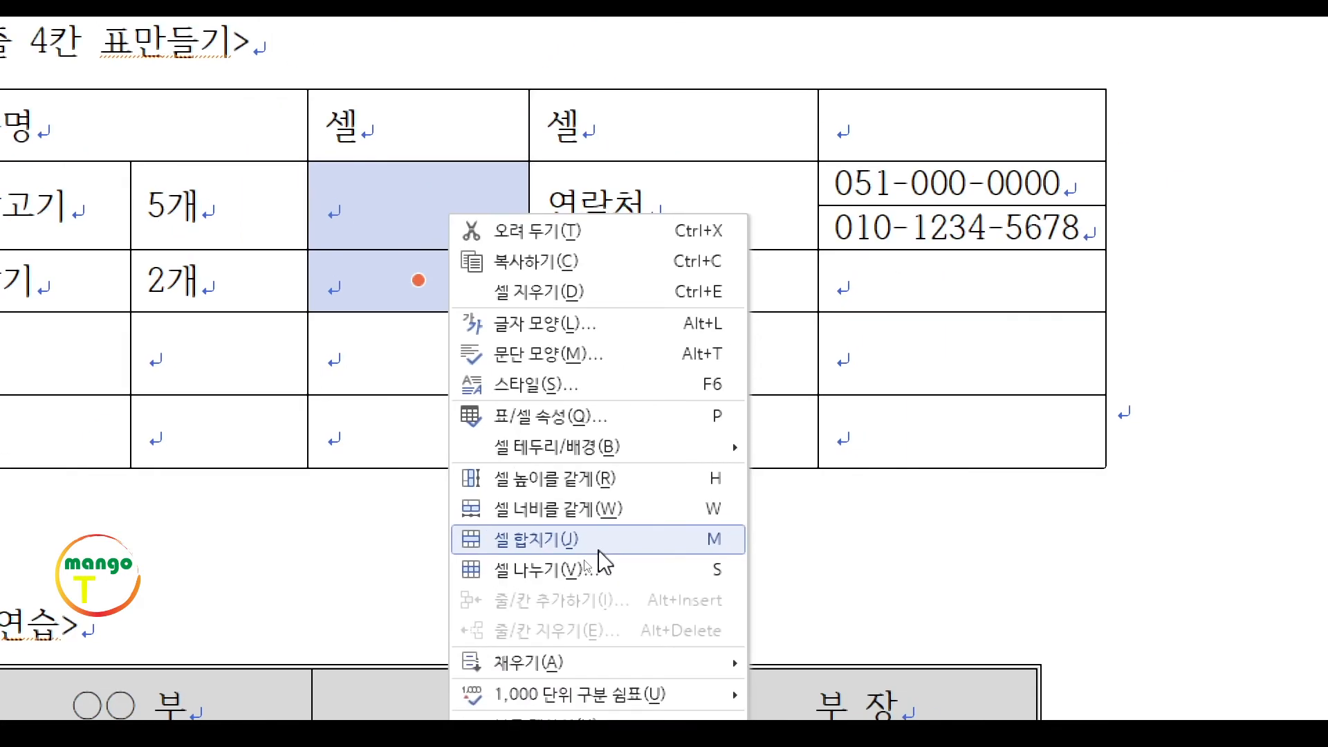
click(598, 543)
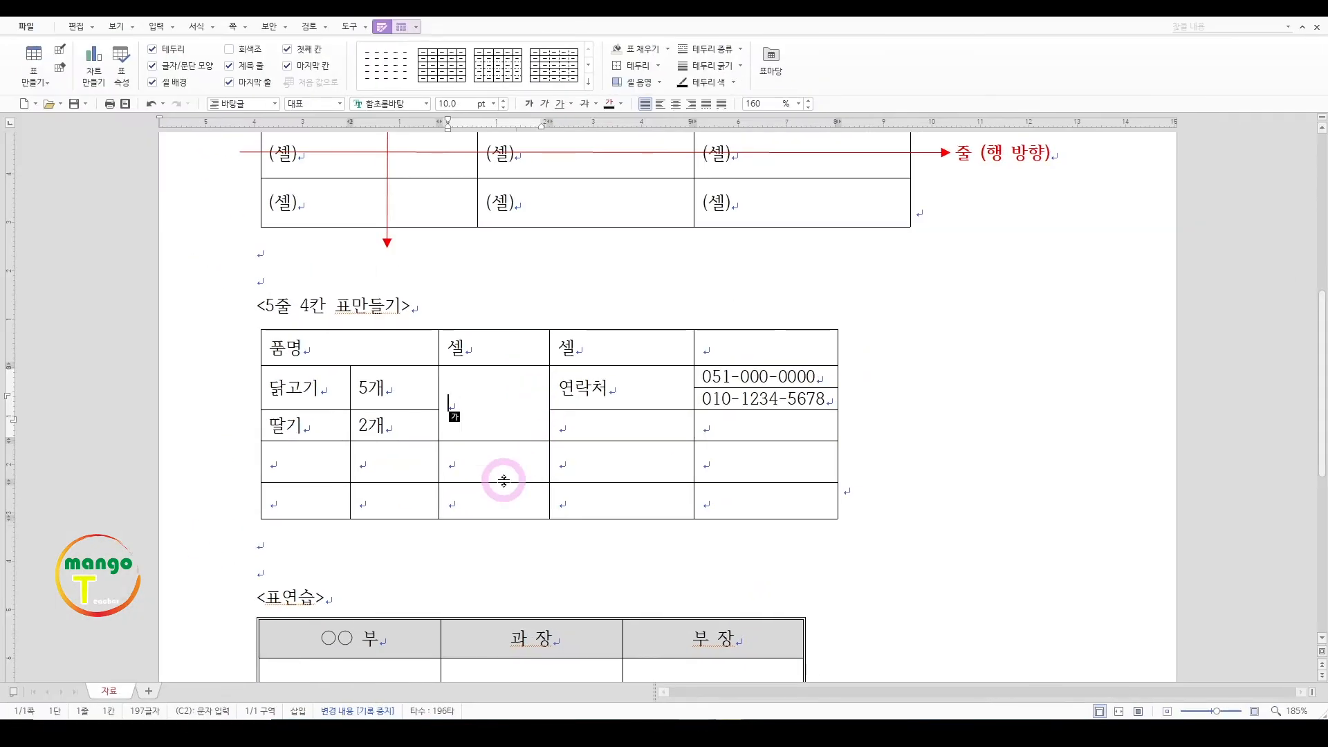
Merge the first four cells of the table's bottom row and enter 합계금액 as a level-1 outline item (개요 1)
drag(308, 493, 606, 491)
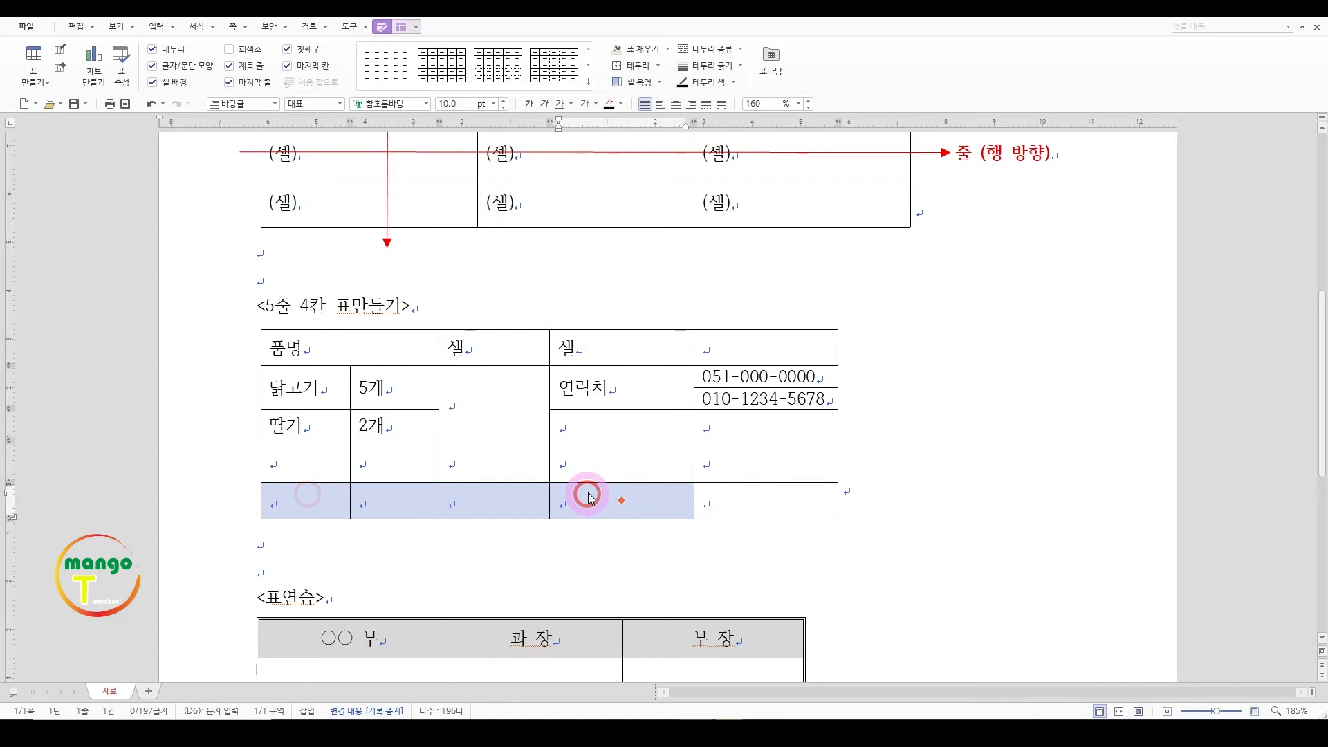
right_click(586, 492)
click(657, 598)
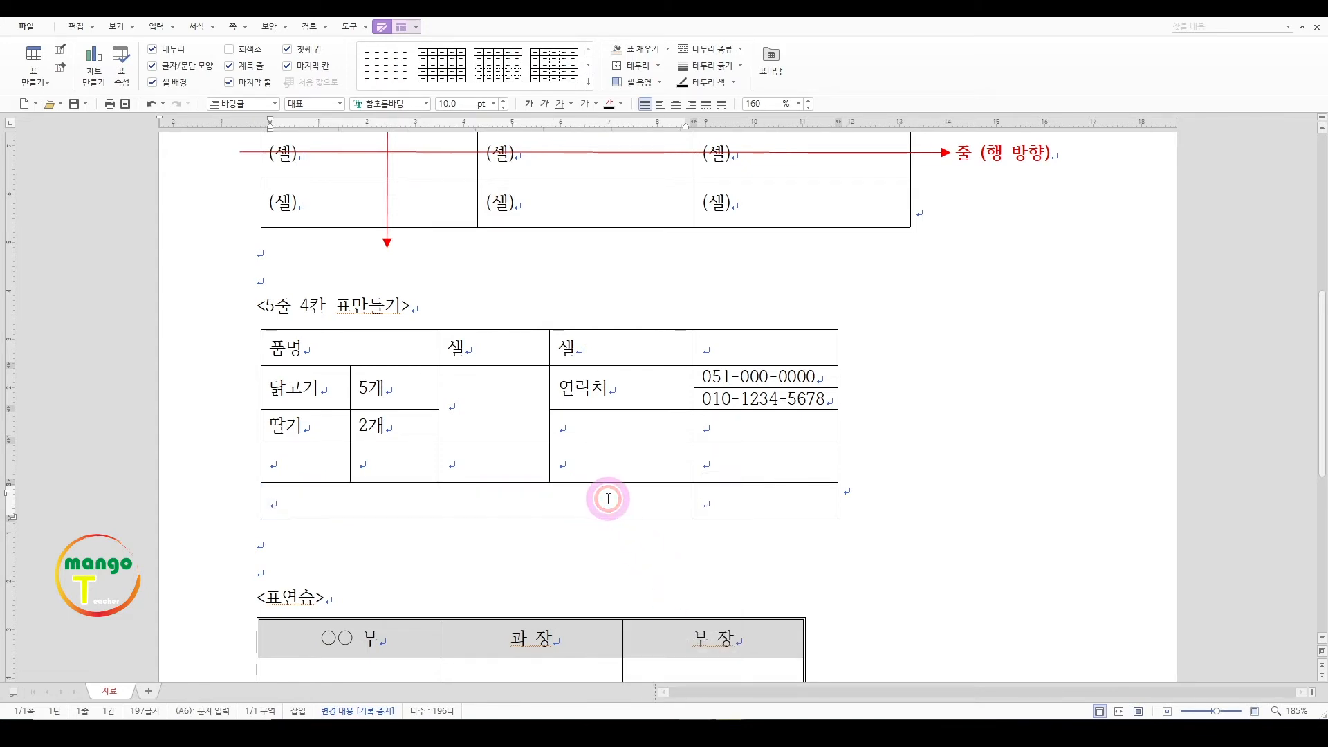
text(합계ㄱ)
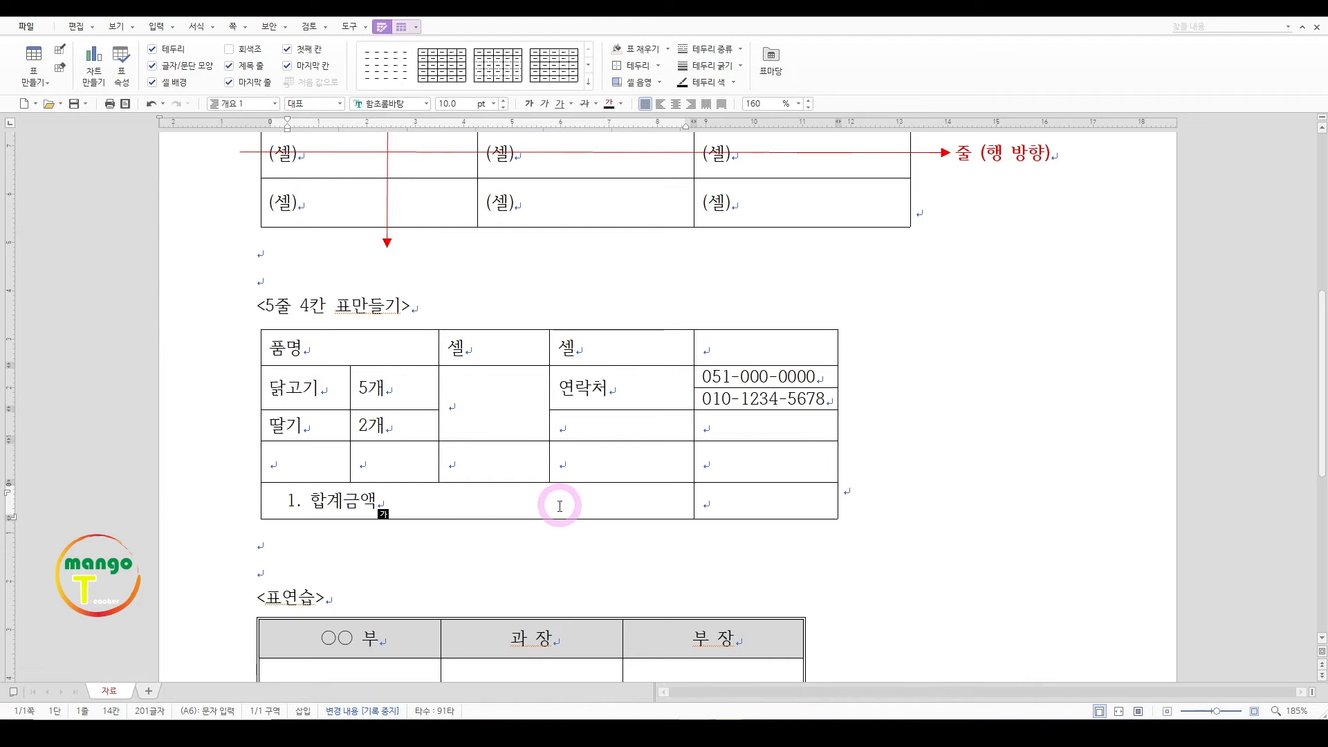
Insert a page break on the empty line below the <구매할 품목 연습> heading
scroll(611, 444, down, 5)
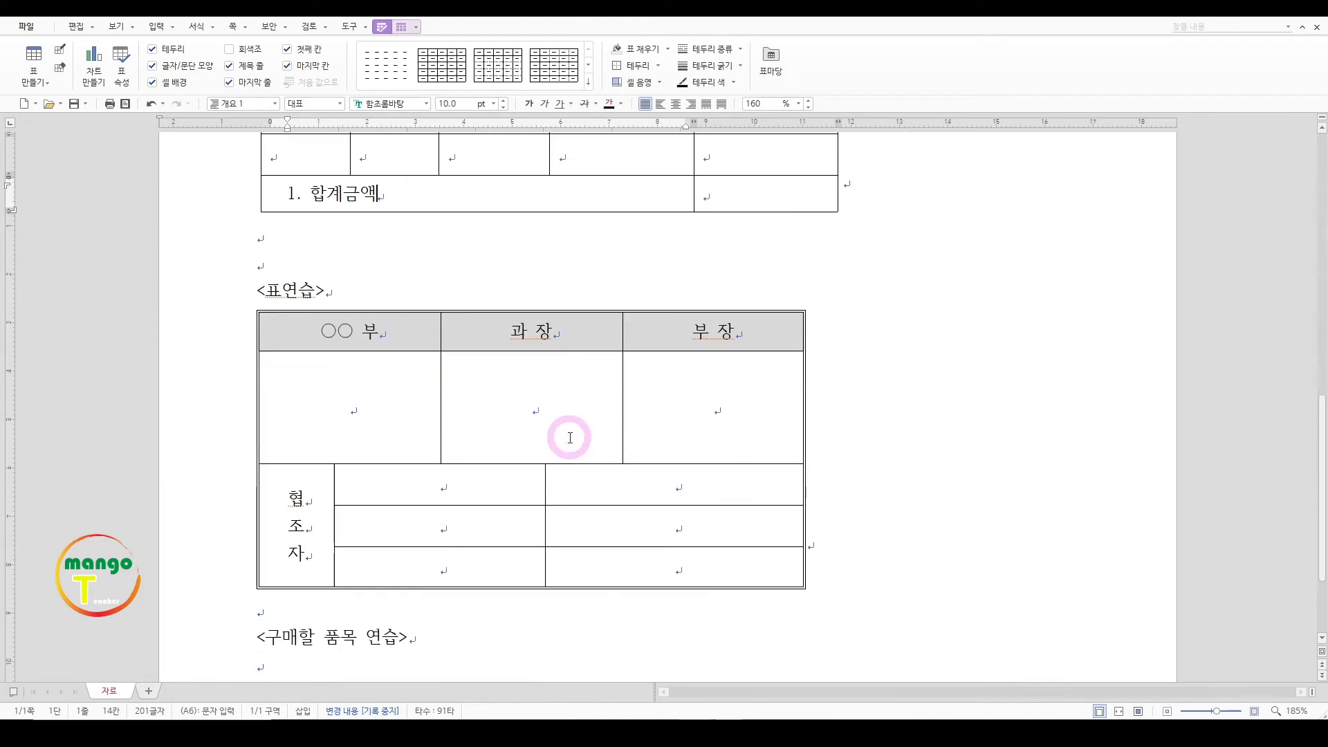
scroll(570, 438, down, 2)
scroll(567, 439, up, 1)
scroll(506, 346, up, 4)
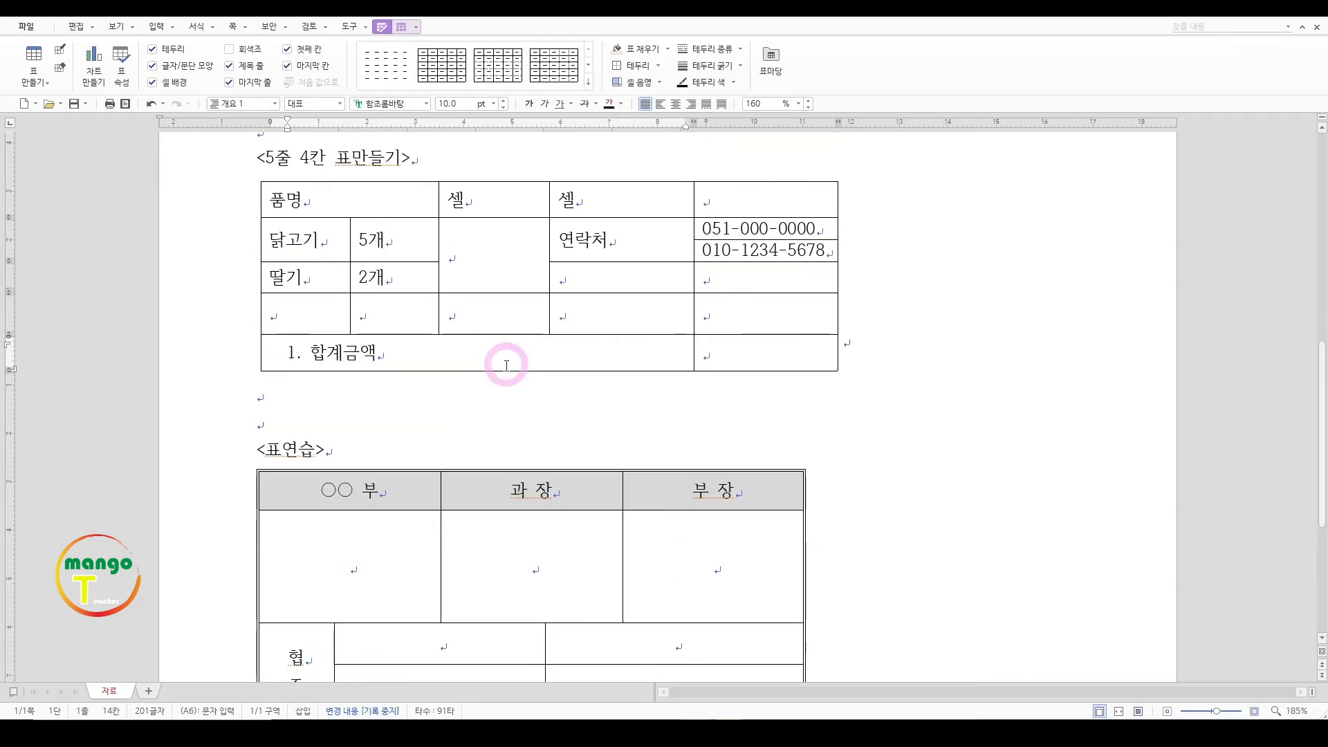
scroll(509, 364, down, 2)
scroll(512, 361, down, 2)
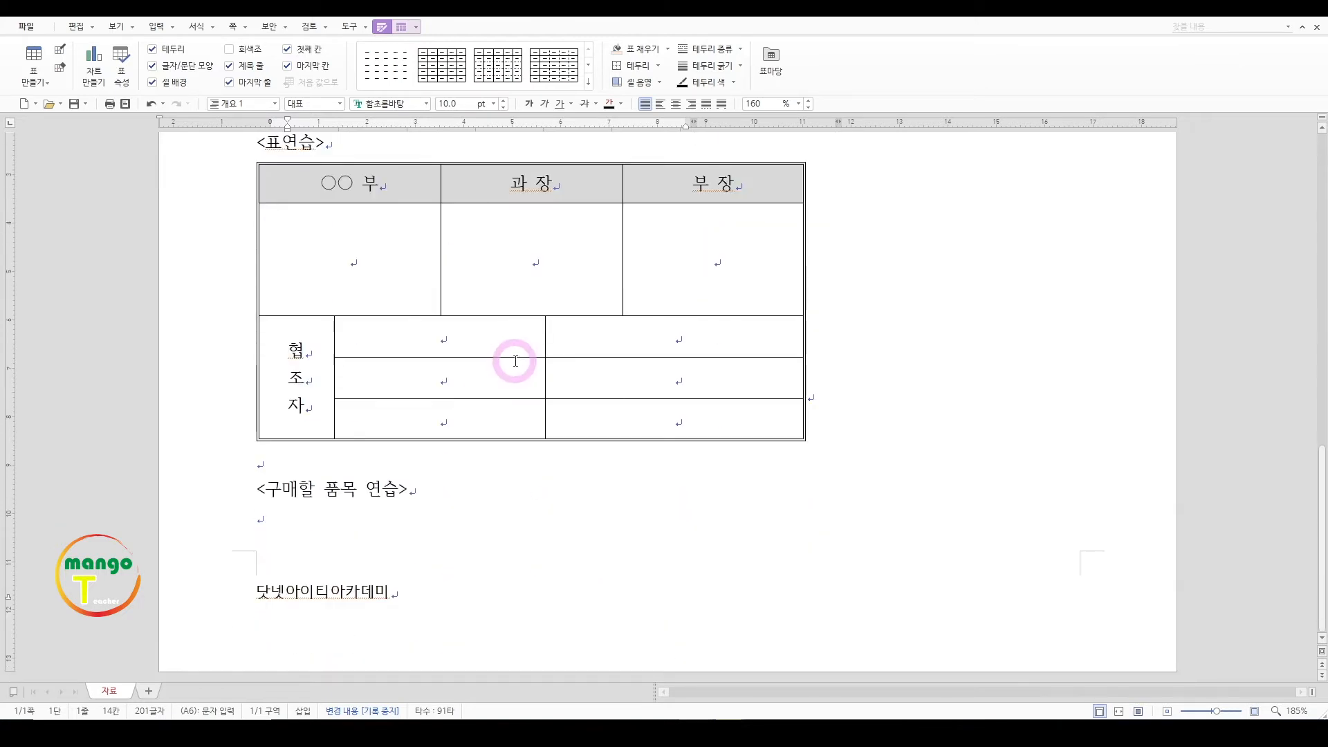
click(359, 538)
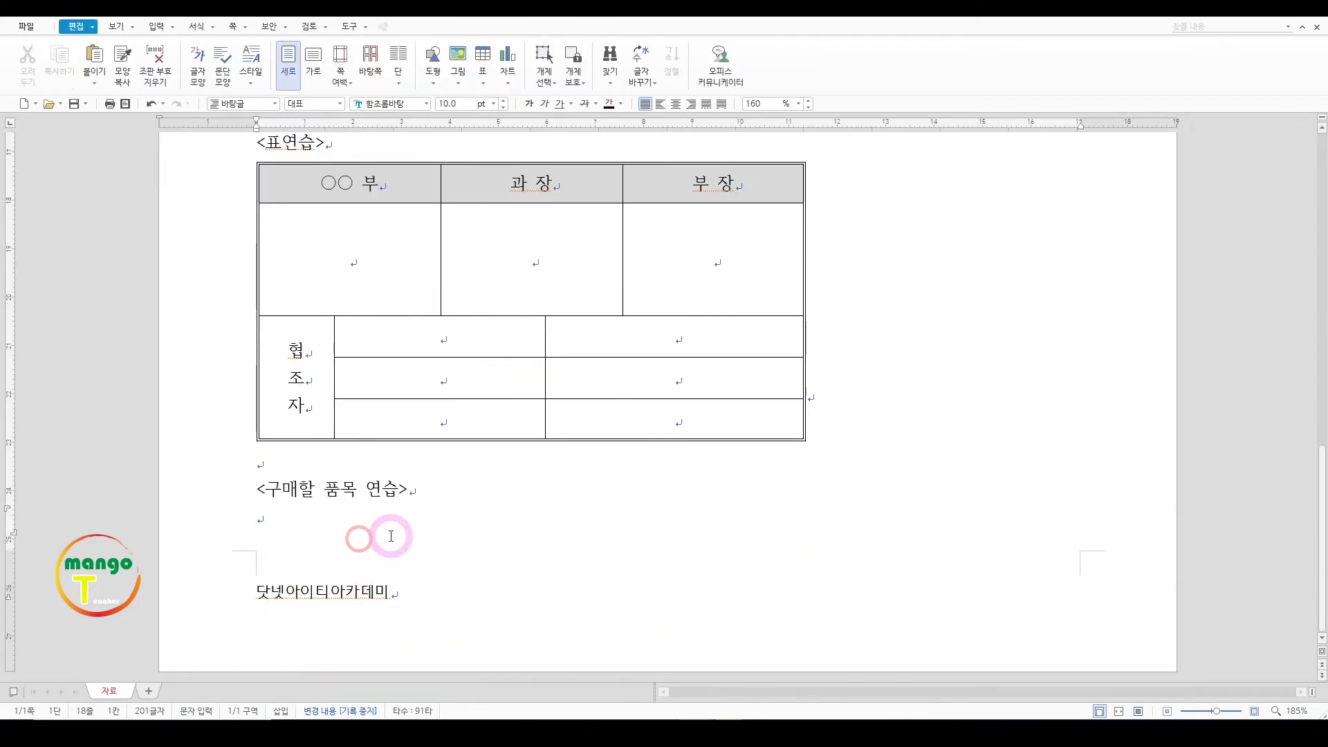
key(ctrl+Return)
Copy the approval table under <표연습> to the start of the new page and add a blank line below it
scroll(341, 430, up, 2)
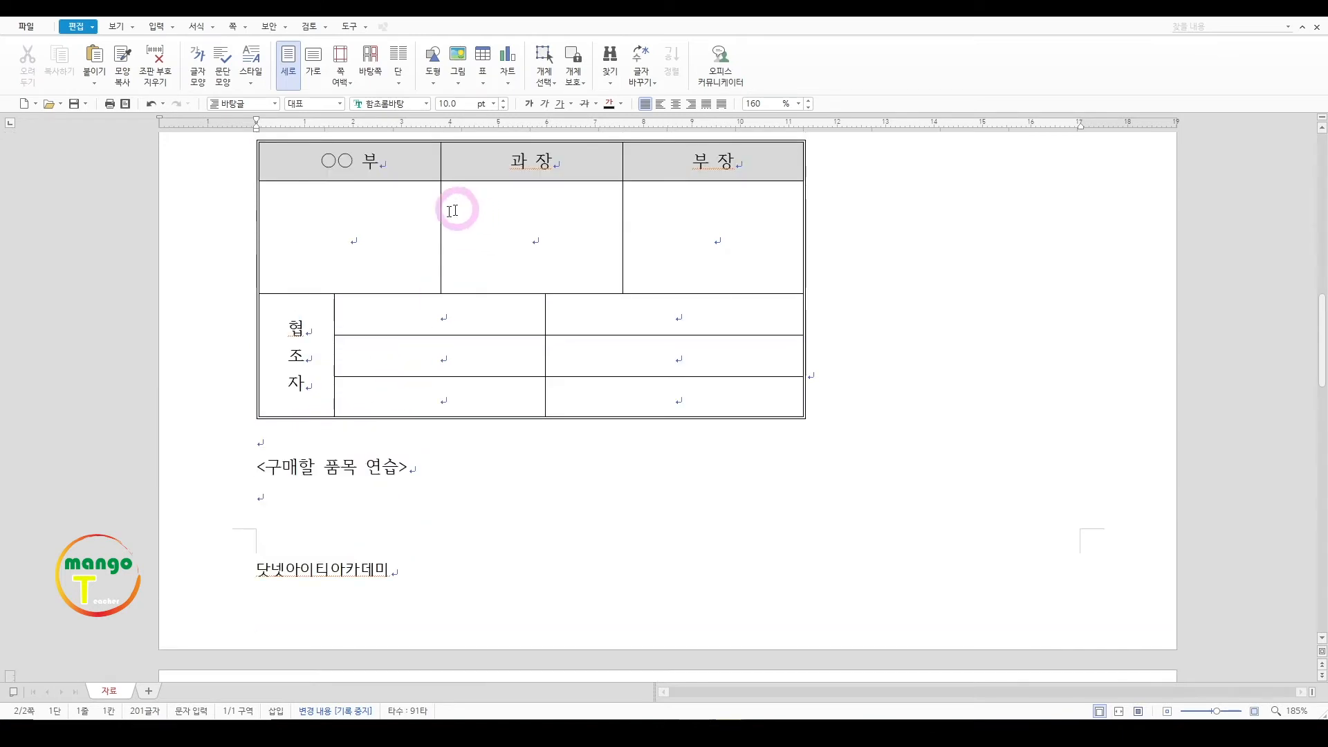
scroll(460, 204, up, 2)
click(483, 294)
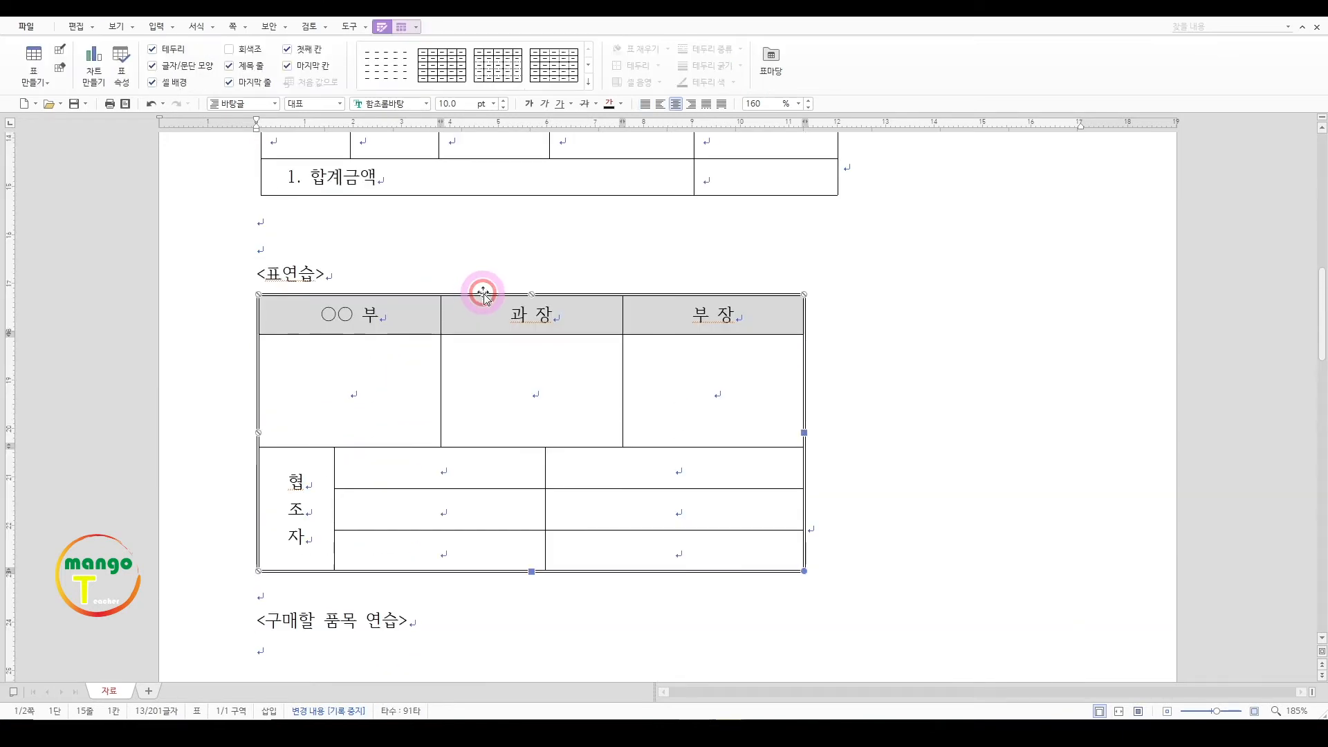
scroll(483, 290, down, 9)
click(336, 238)
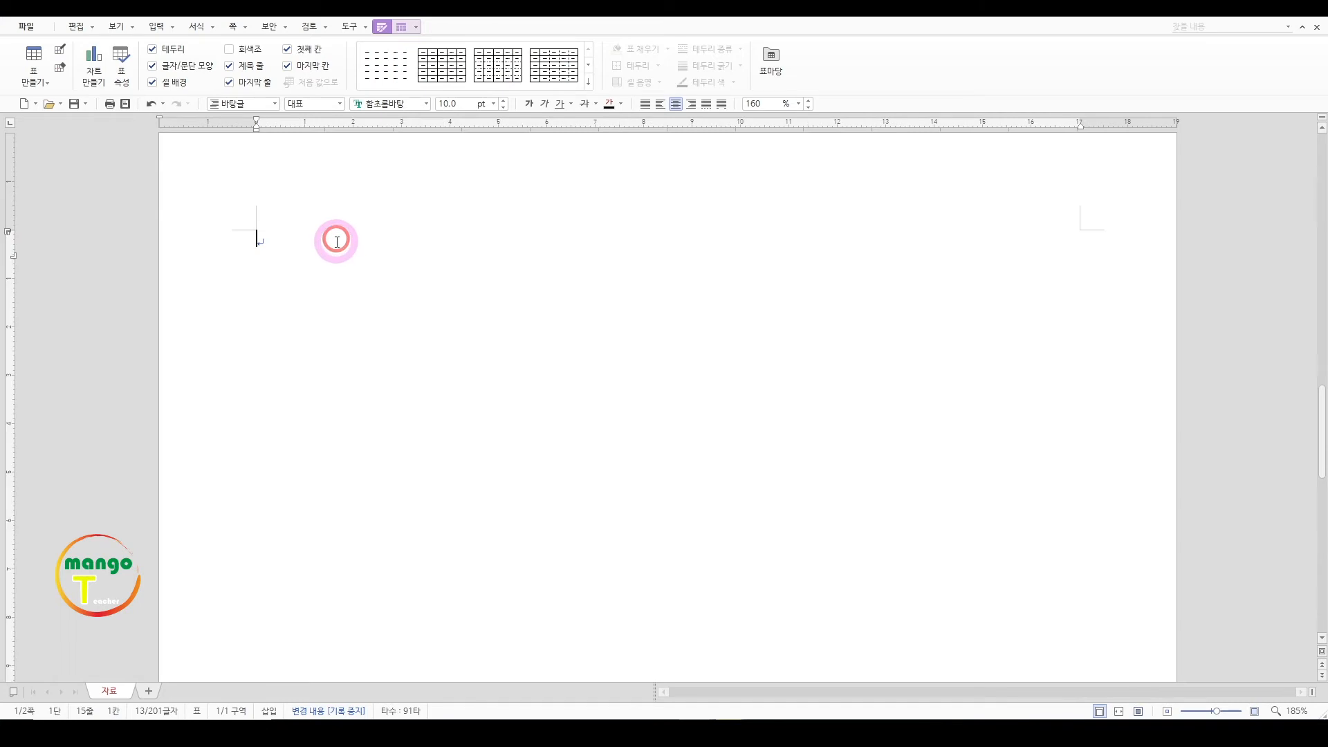
key(ctrl+v)
key(Return)
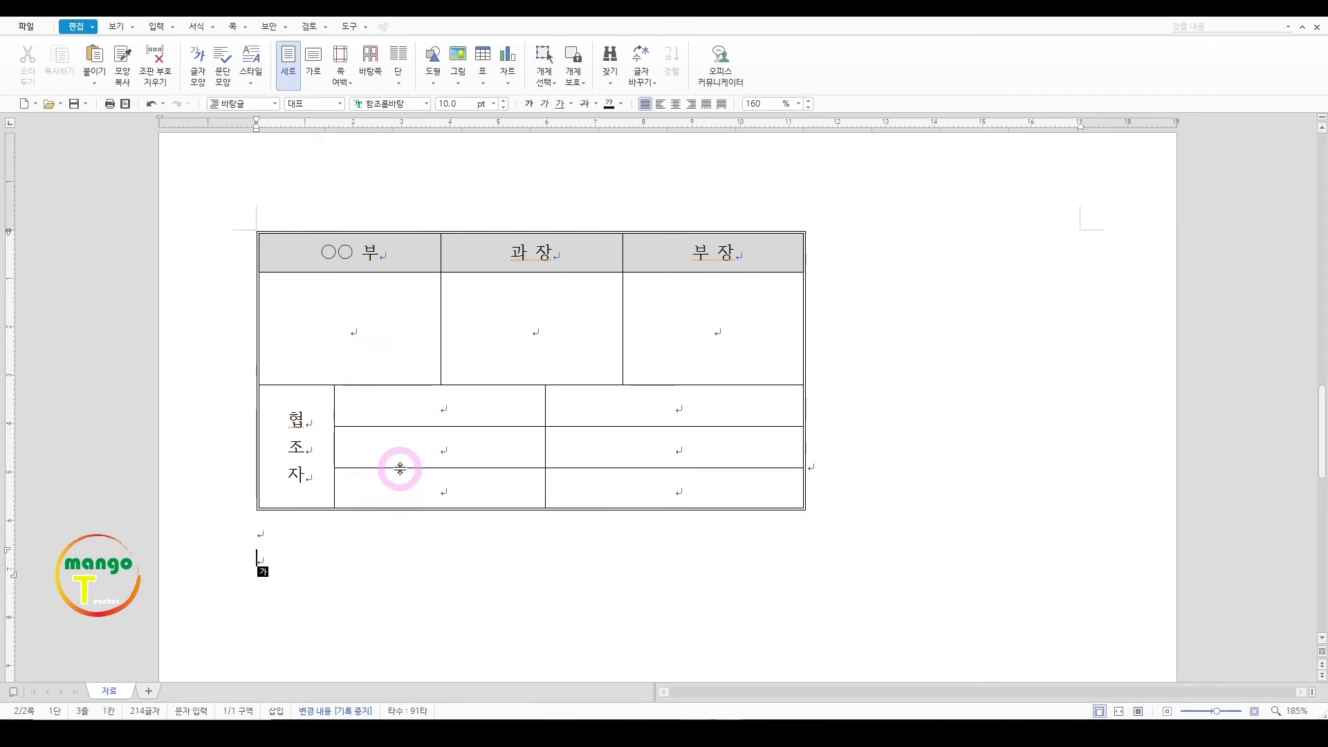
drag(907, 284, 877, 361)
drag(899, 312, 919, 312)
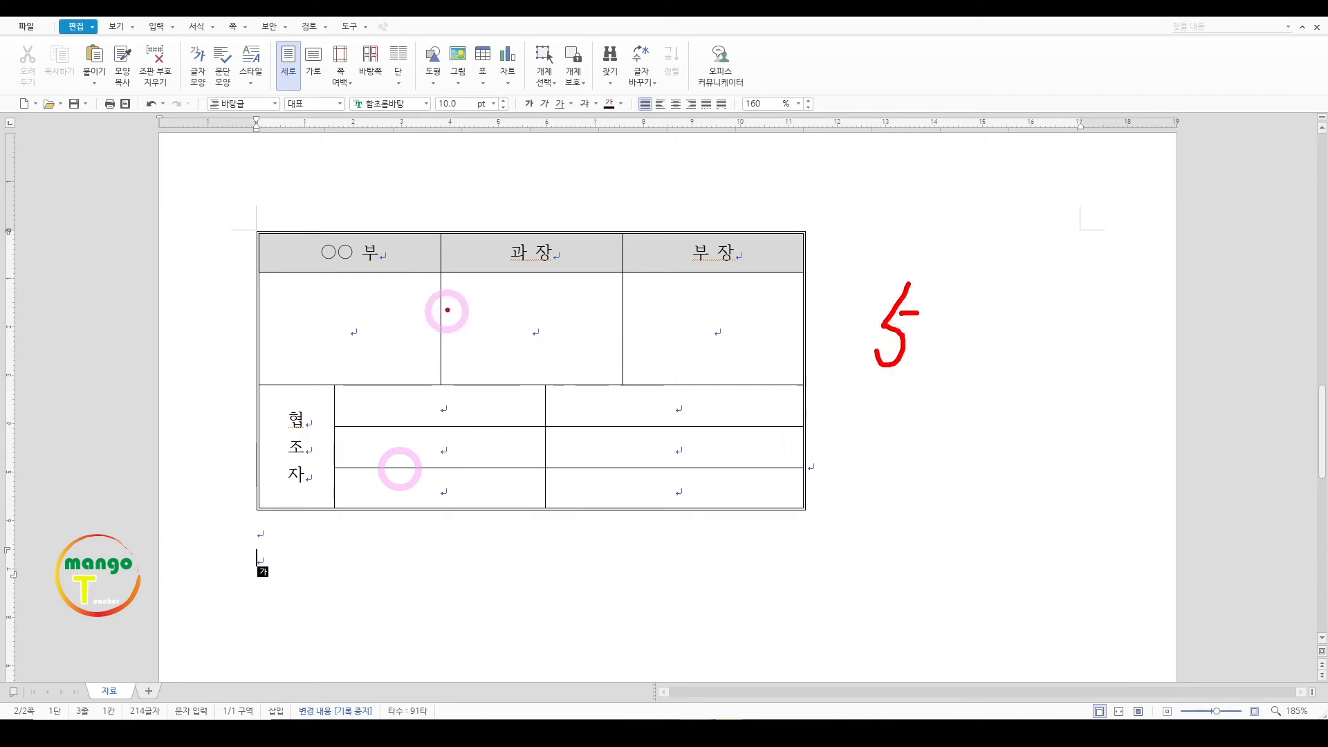
mouse_move(380, 214)
mouse_down()
mouse_move(377, 234)
mouse_move(398, 240)
mouse_up()
drag(477, 211, 498, 236)
mouse_move(634, 220)
mouse_down()
mouse_move(657, 249)
mouse_move(689, 233)
mouse_up()
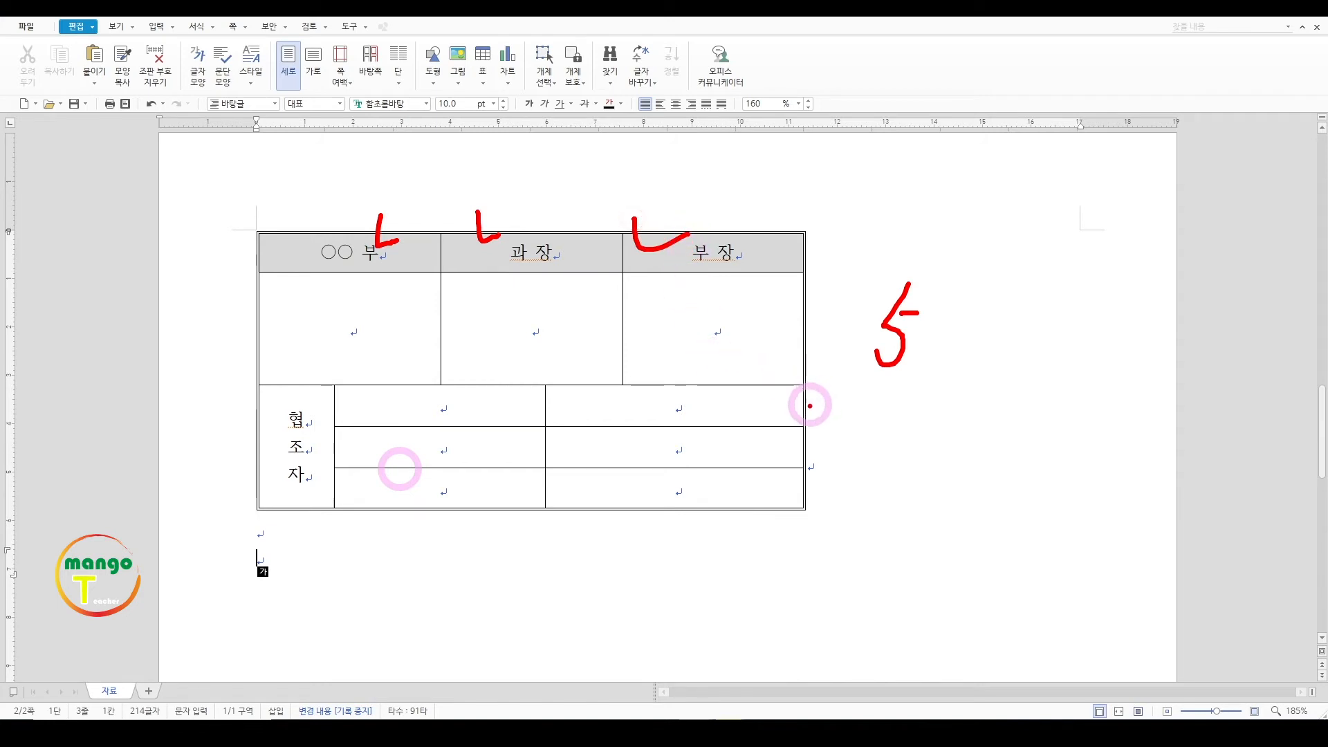
mouse_move(1000, 323)
mouse_down()
mouse_move(1022, 346)
mouse_move(1011, 379)
mouse_up()
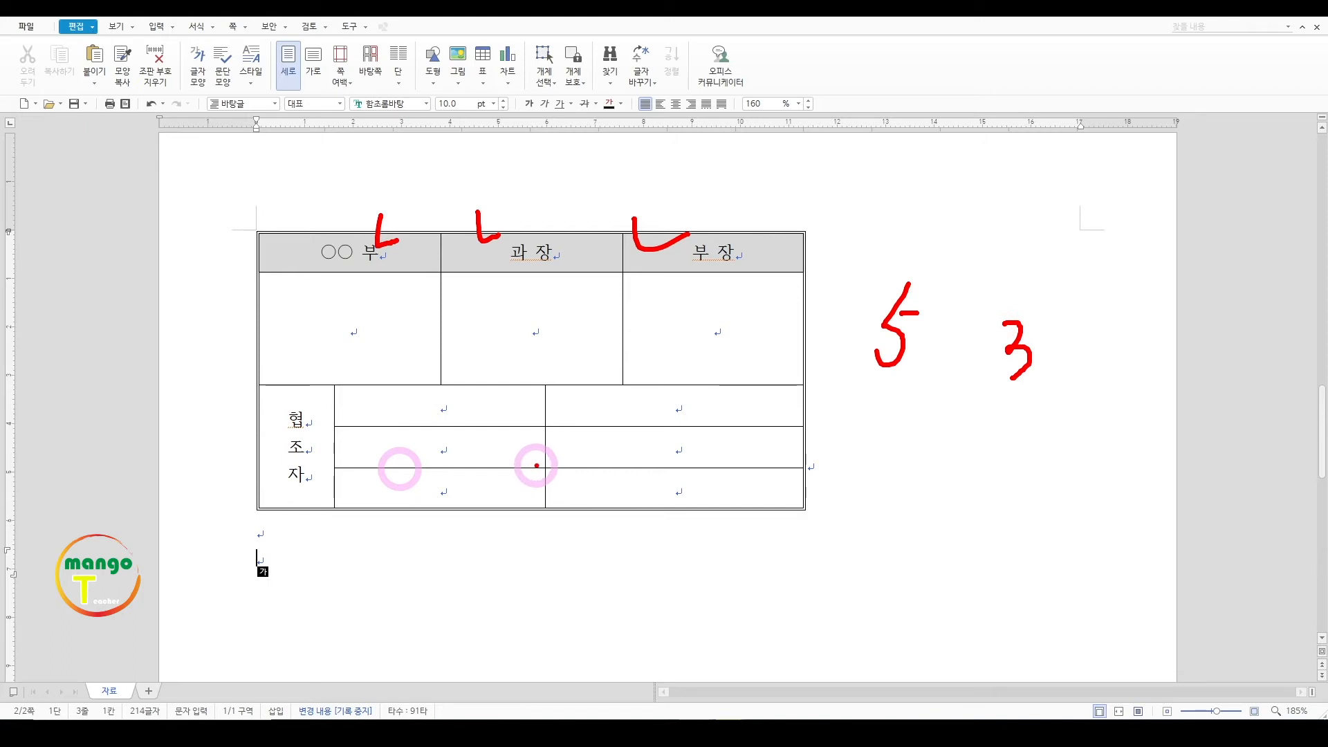
key(Escape)
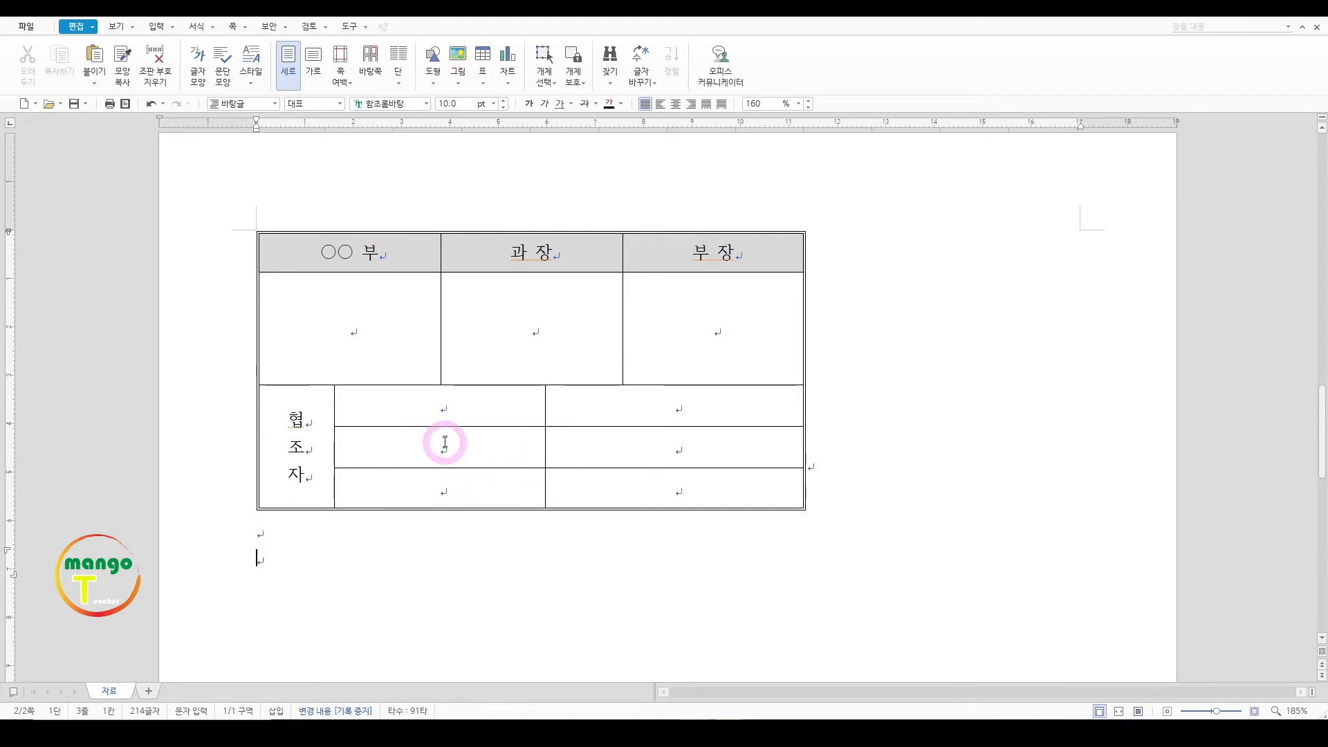
Insert a table of 5 rows and 3 columns below the copied approval table
click(160, 27)
click(152, 84)
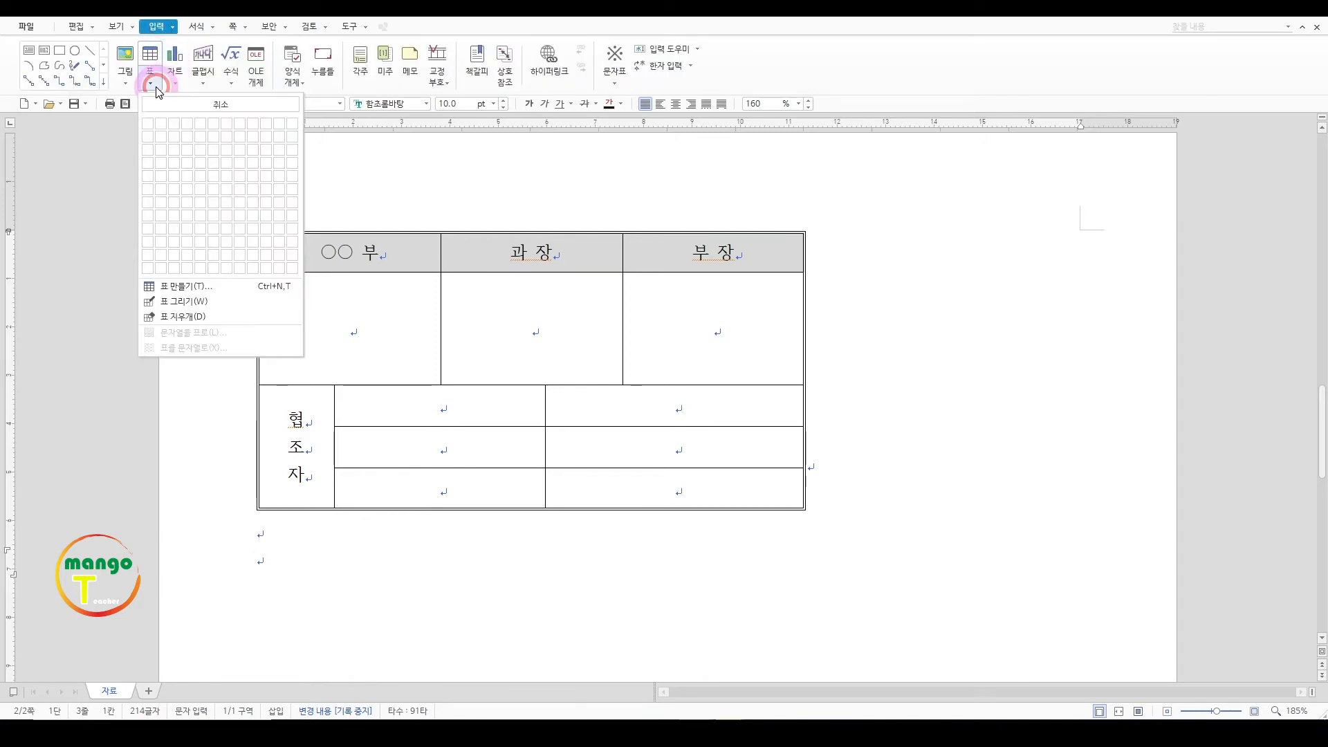
click(179, 180)
click(425, 193)
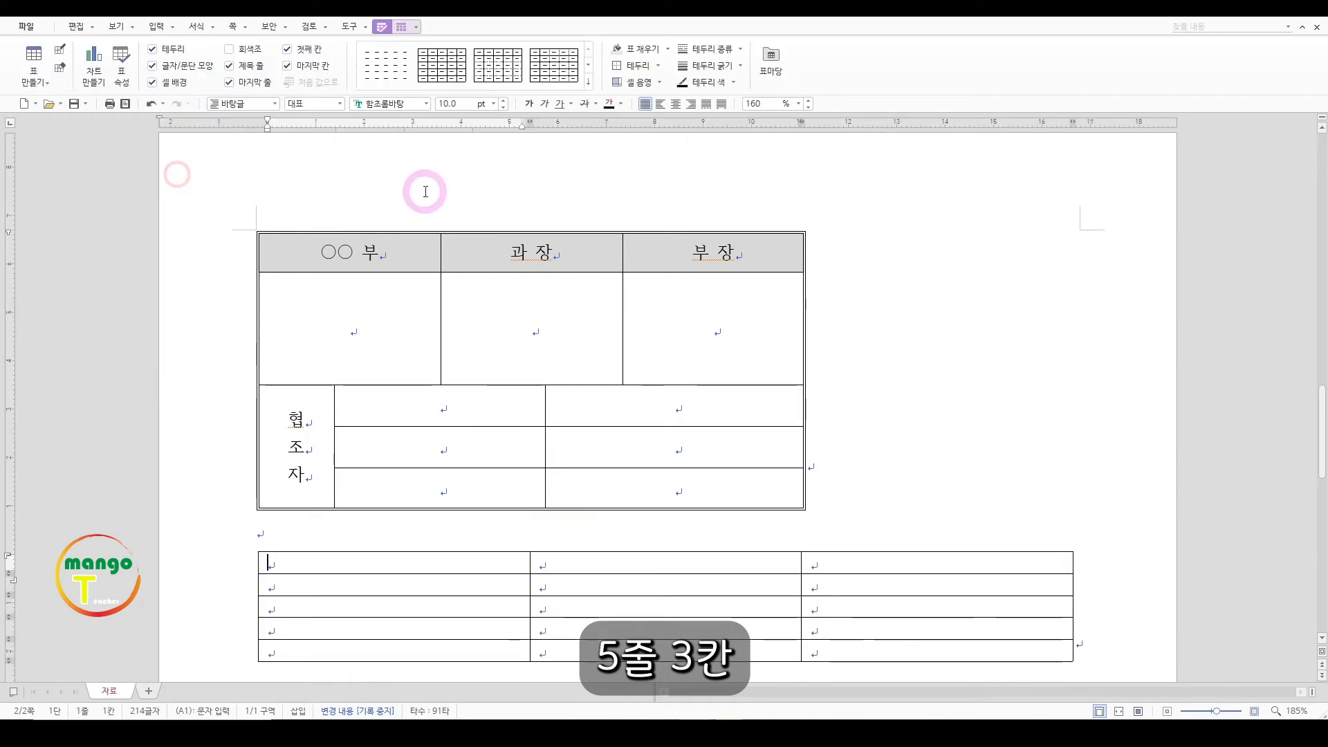
scroll(425, 192, down, 2)
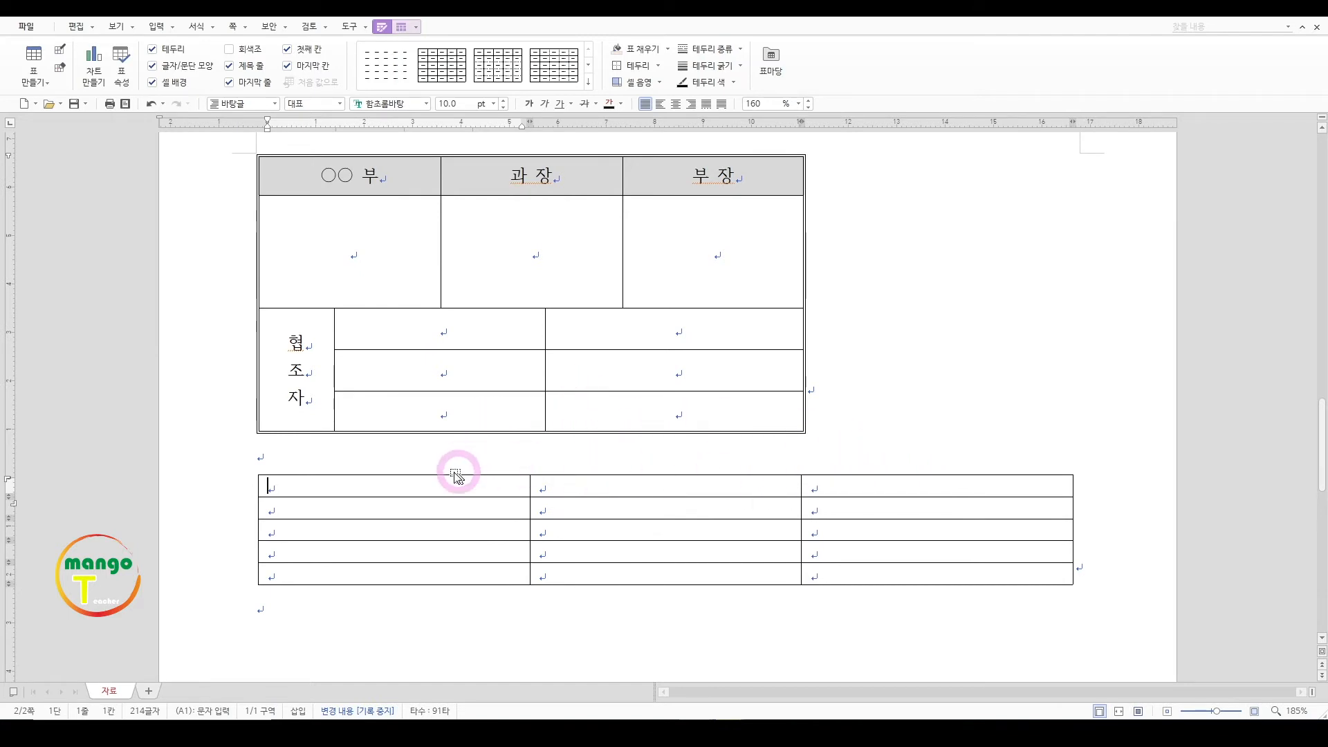
Narrow the new table's three columns equally until its right edge lines up with the approval table above
click(354, 486)
drag(351, 483, 936, 573)
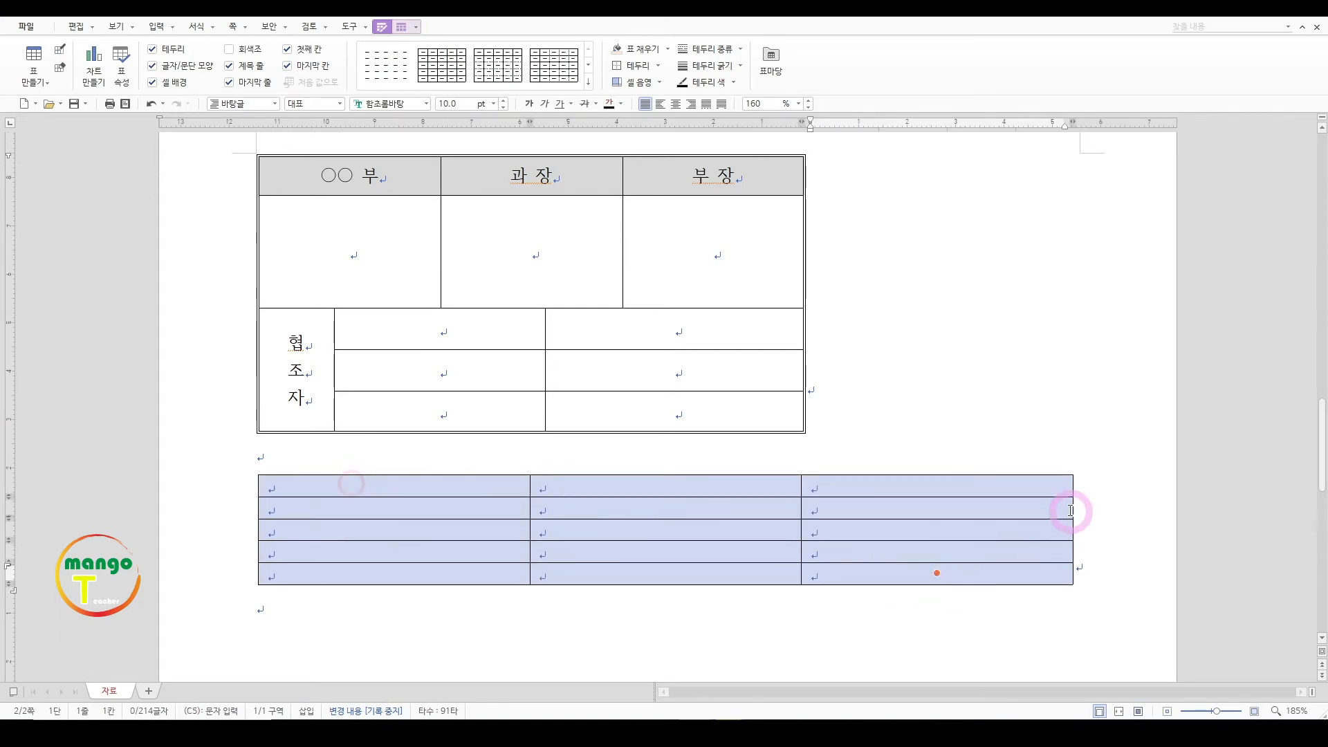
click(438, 628)
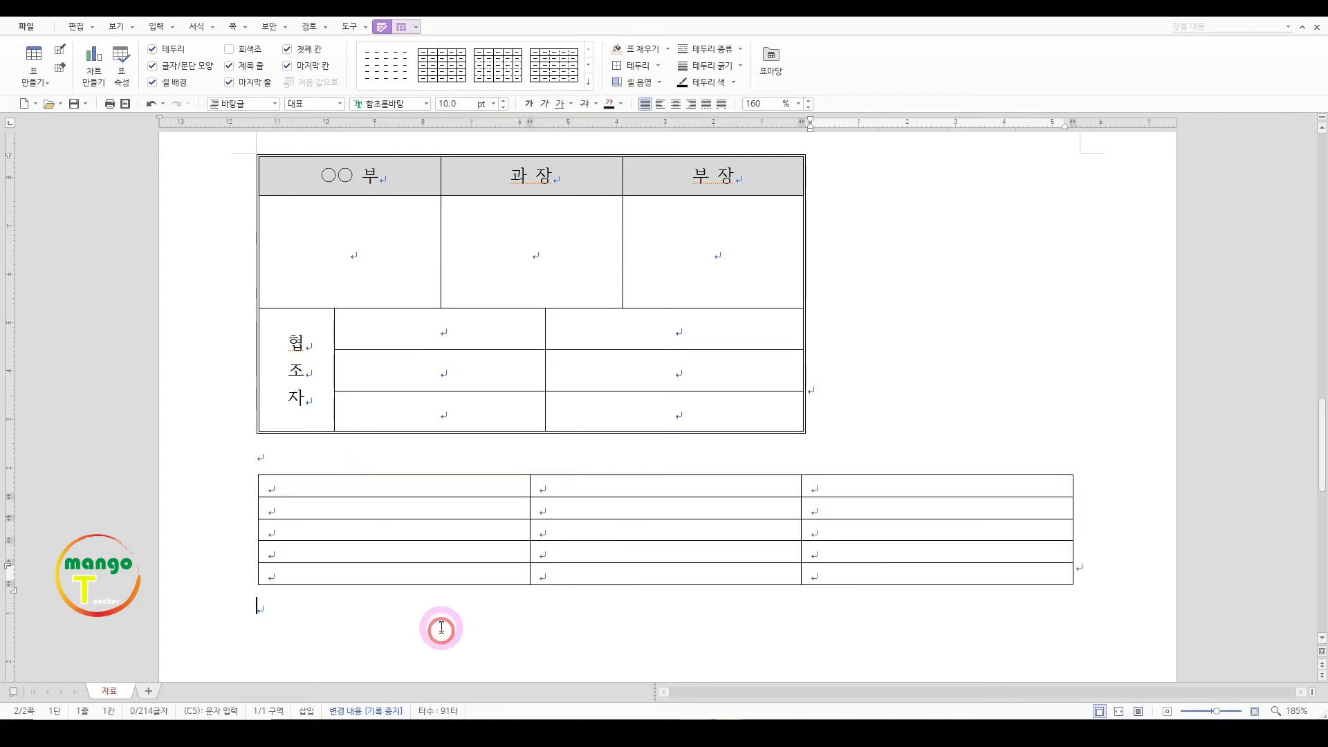
click(370, 481)
drag(370, 481, 799, 486)
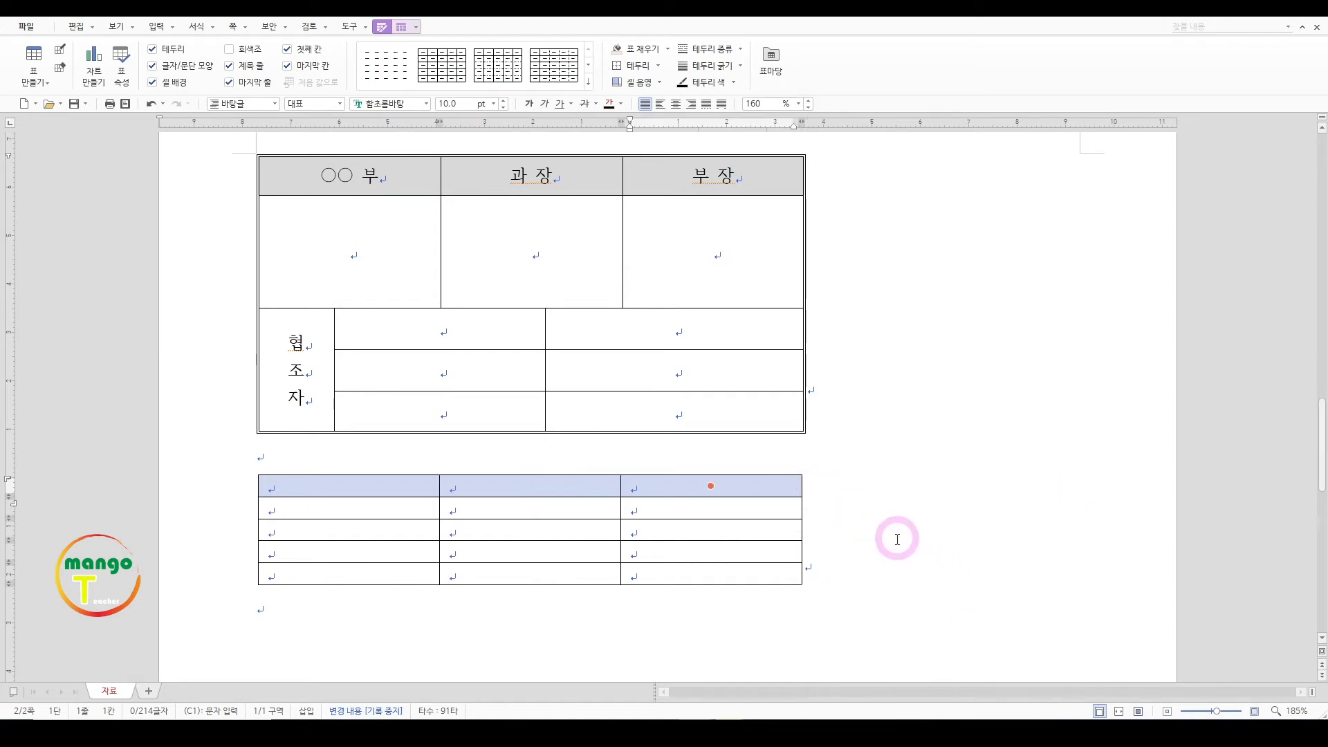
click(578, 615)
Select the new table's first row and increase its height to about that of the header row above
click(311, 485)
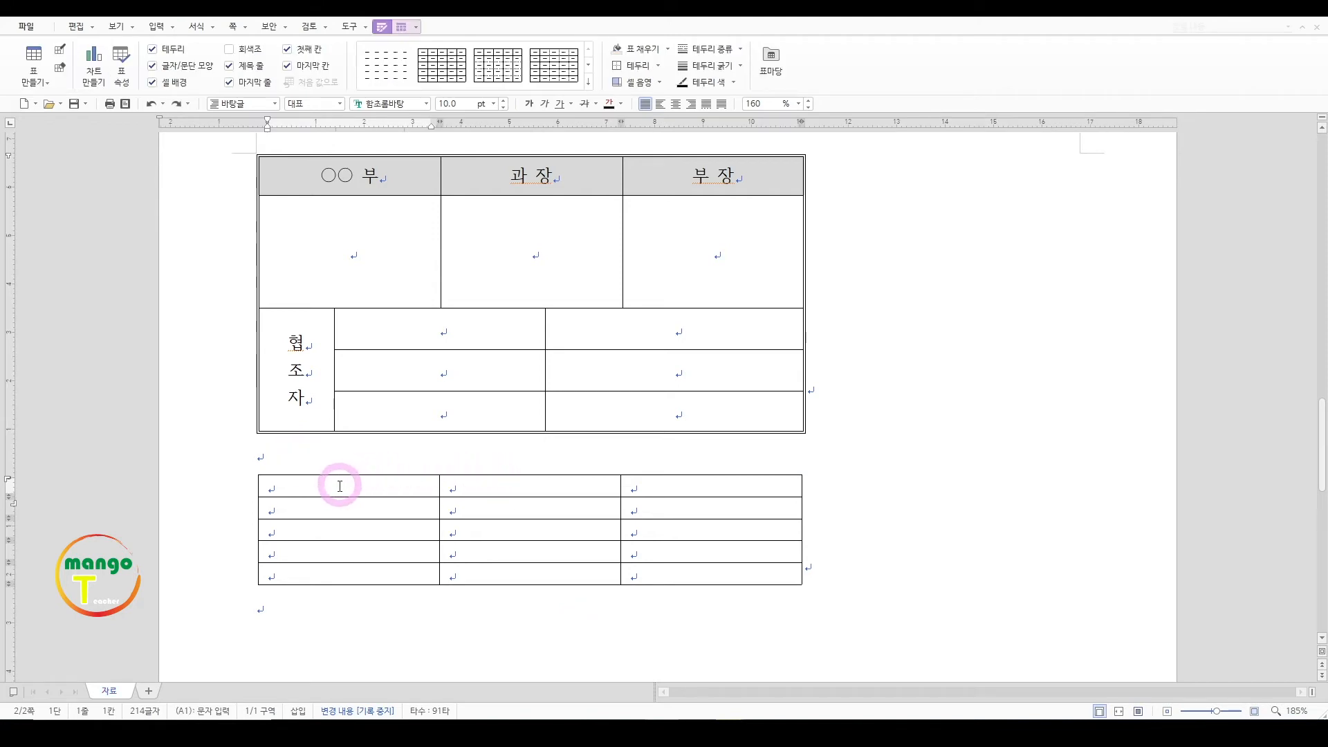
drag(325, 485, 710, 486)
mouse_move(501, 495)
mouse_down()
mouse_move(510, 560)
mouse_move(510, 492)
mouse_move(507, 551)
mouse_move(525, 496)
mouse_up()
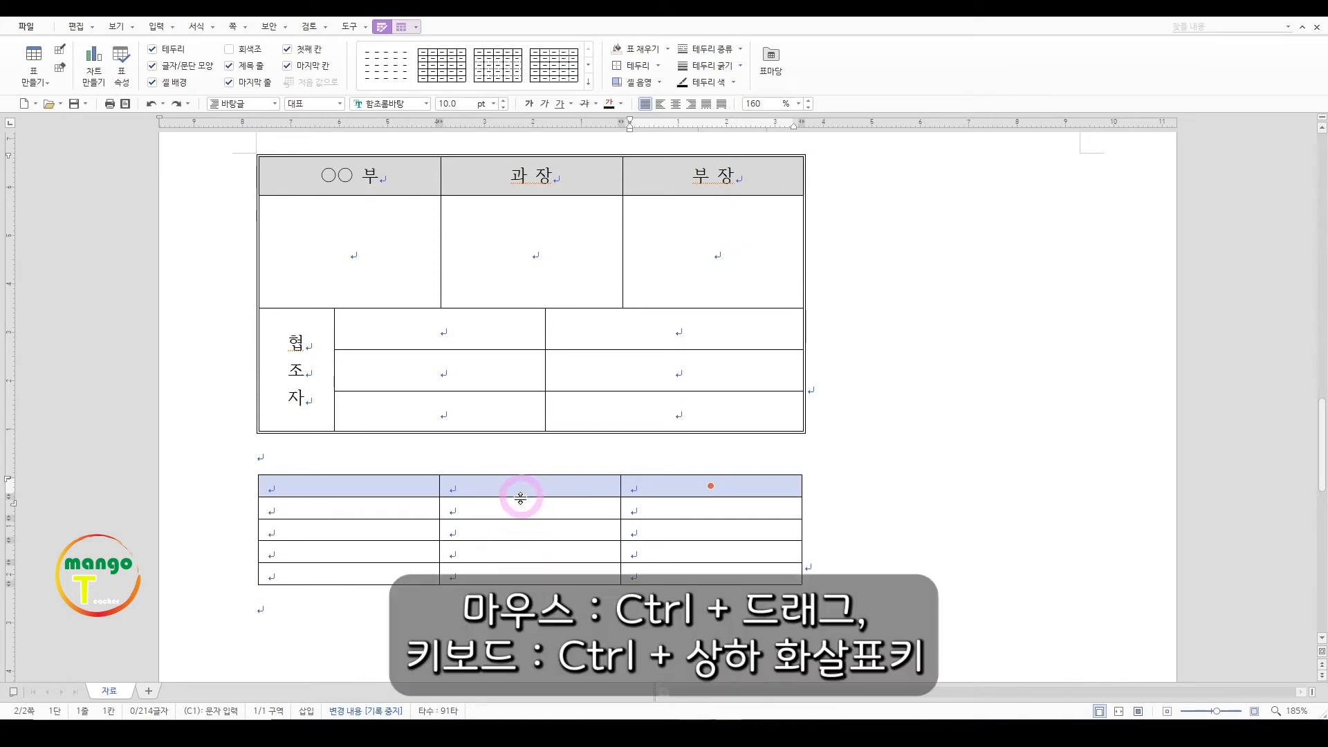
mouse_move(520, 496)
mouse_down()
mouse_move(520, 516)
mouse_move(537, 512)
mouse_up()
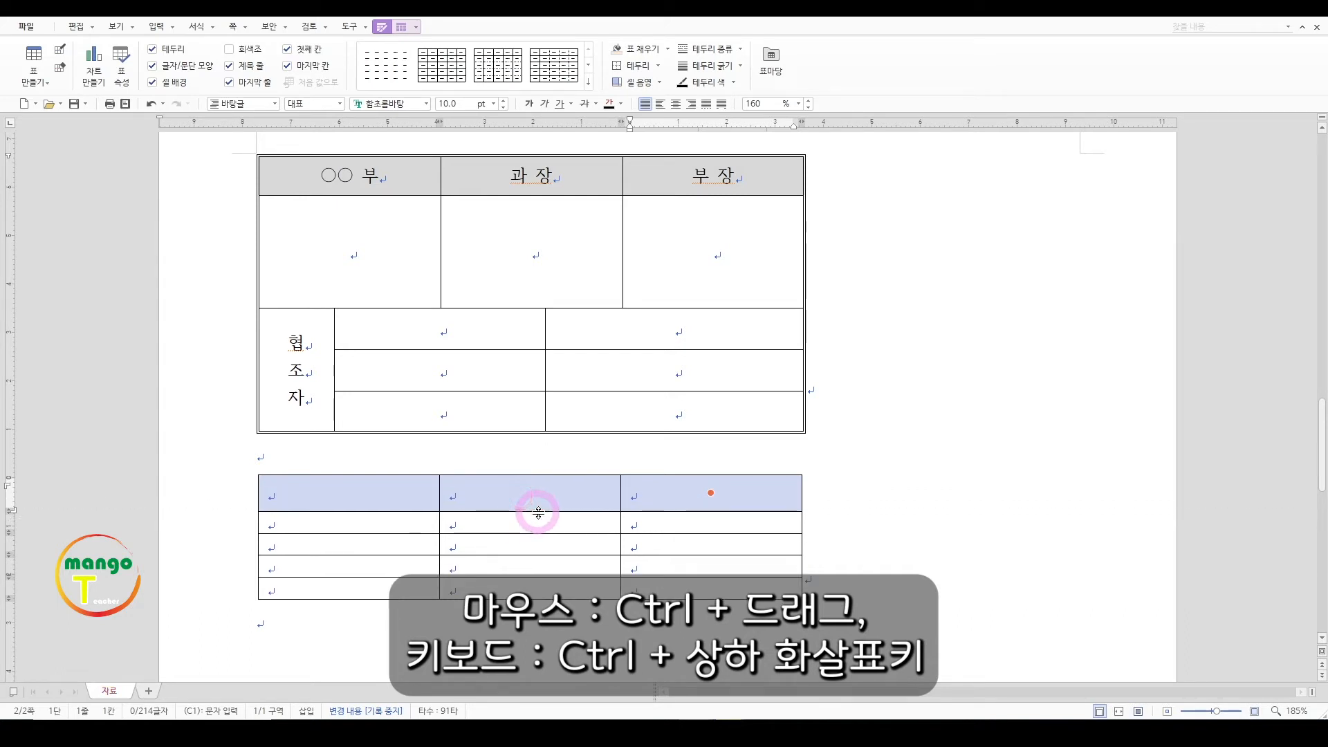
Practise shrinking and enlarging the height of the new table's first row in small increments
drag(406, 491, 730, 496)
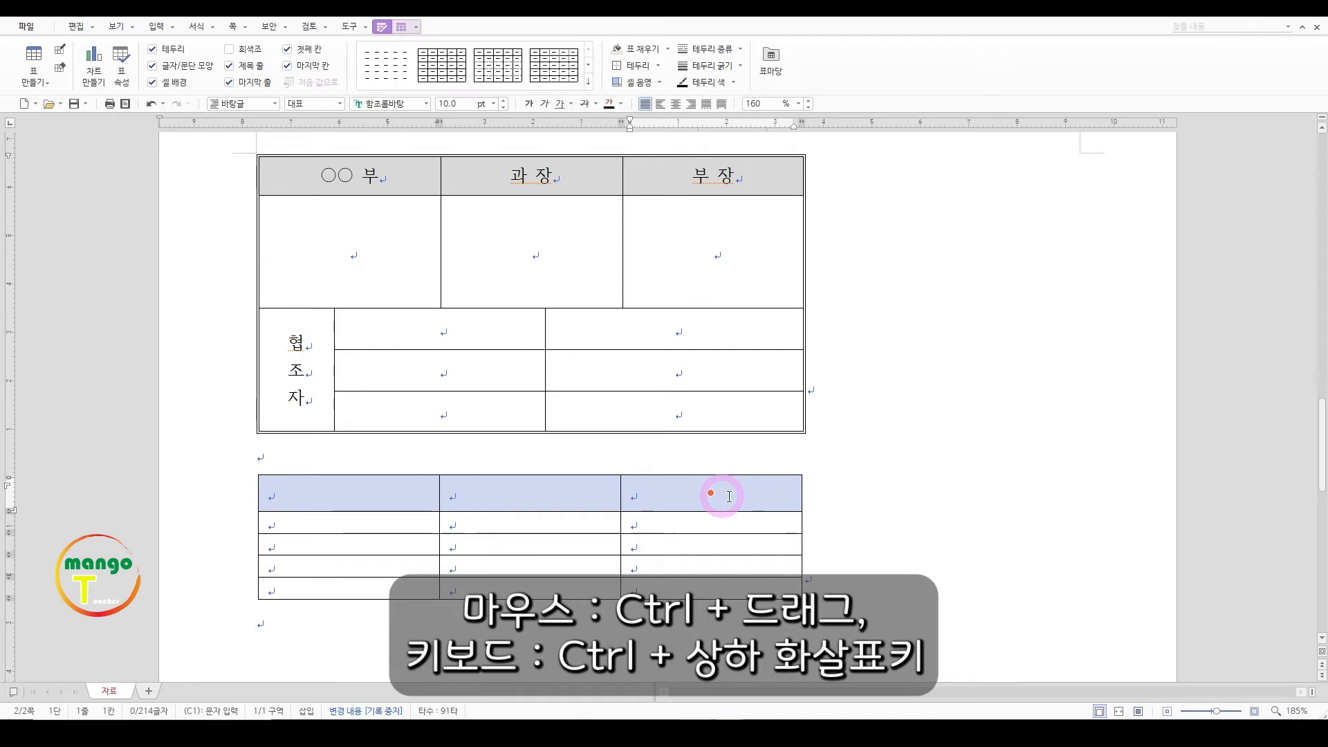
key(ctrl+Up)
key(ctrl+Up)
key(ctrl+Up)
key(ctrl+Down)
key(ctrl+Down)
key(ctrl+Down)
key(ctrl+Down)
key(ctrl+Down)
key(ctrl+Up)
key(ctrl+Up)
key(ctrl+Down)
key(ctrl+Down)
key(ctrl+Up)
key(ctrl+Up)
key(ctrl+Down)
key(ctrl+Up)
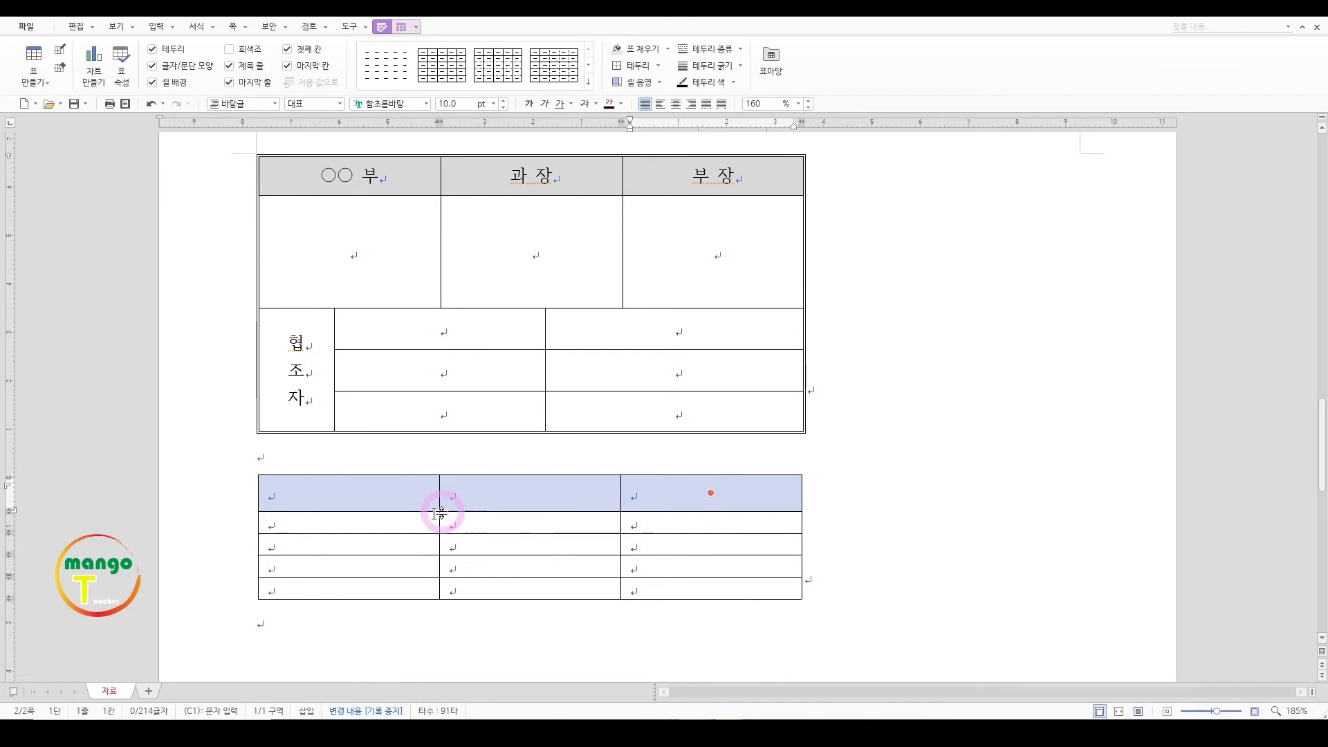
Select the new table's second row and enlarge it to a tall signature row like the one in the approval table
click(355, 522)
drag(355, 522, 710, 522)
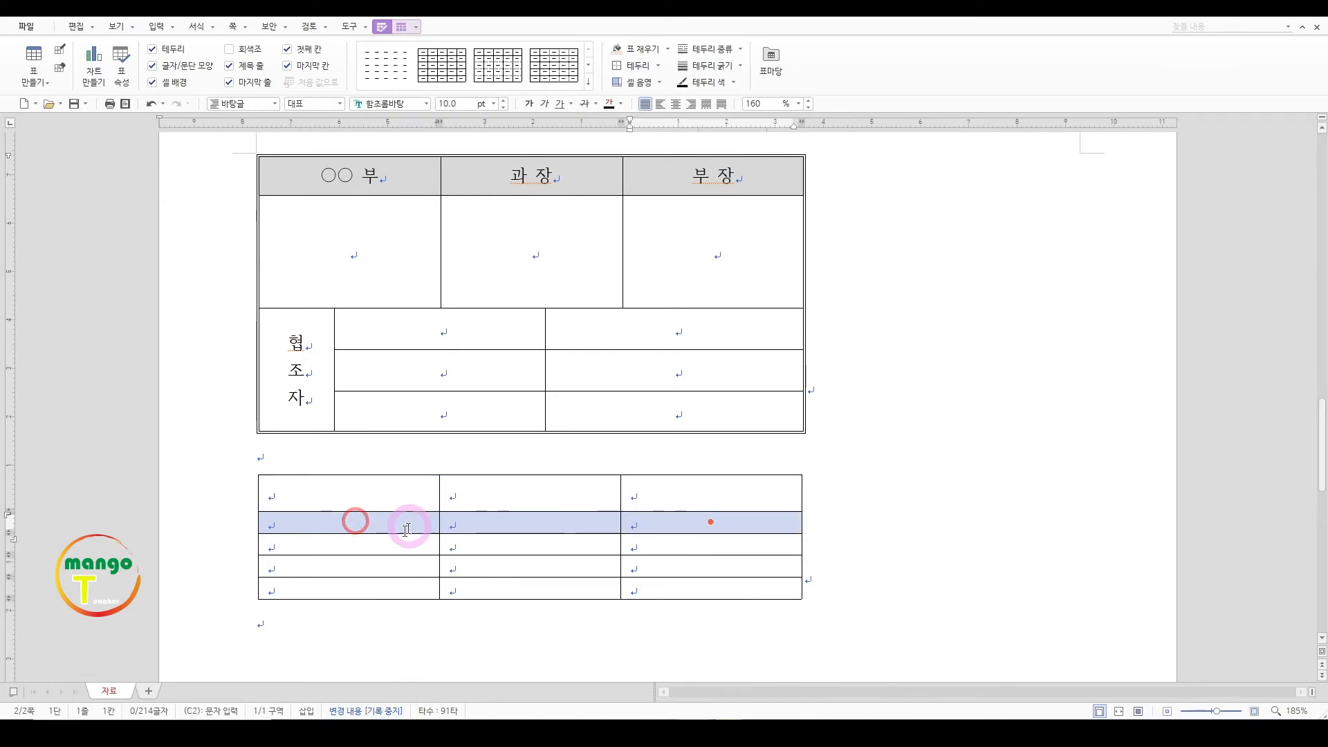
drag(398, 533, 400, 596)
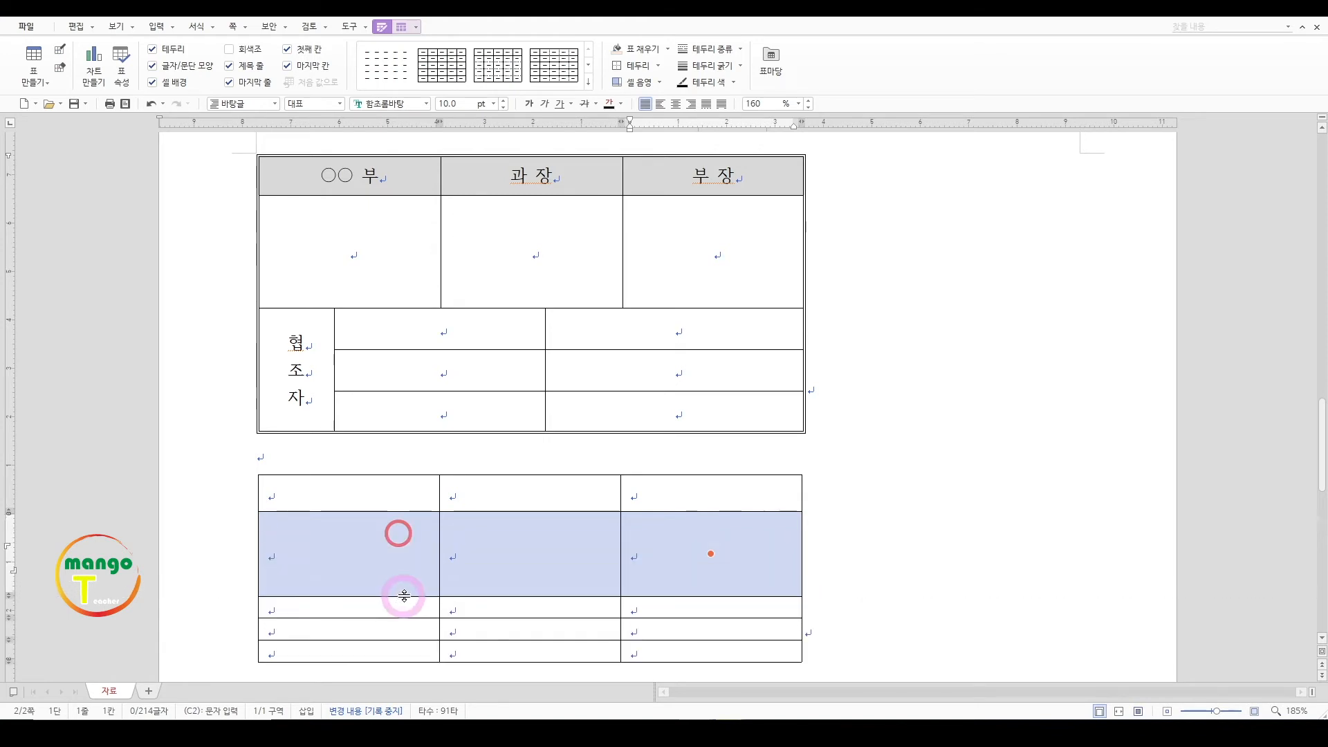
scroll(512, 486, down, 2)
drag(411, 521, 409, 530)
scroll(465, 527, up, 2)
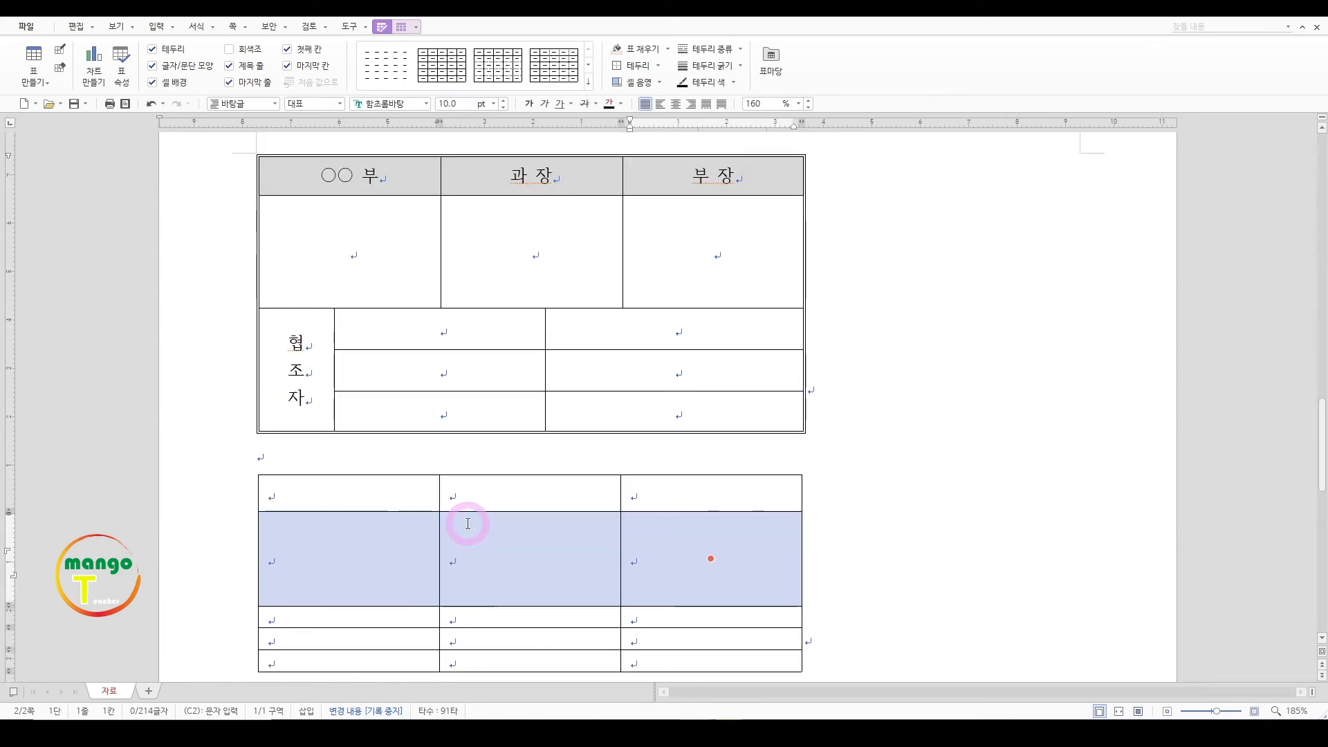
Select the first-column cells of the new table's last three rows and increase the three row heights equally
scroll(467, 523, down, 2)
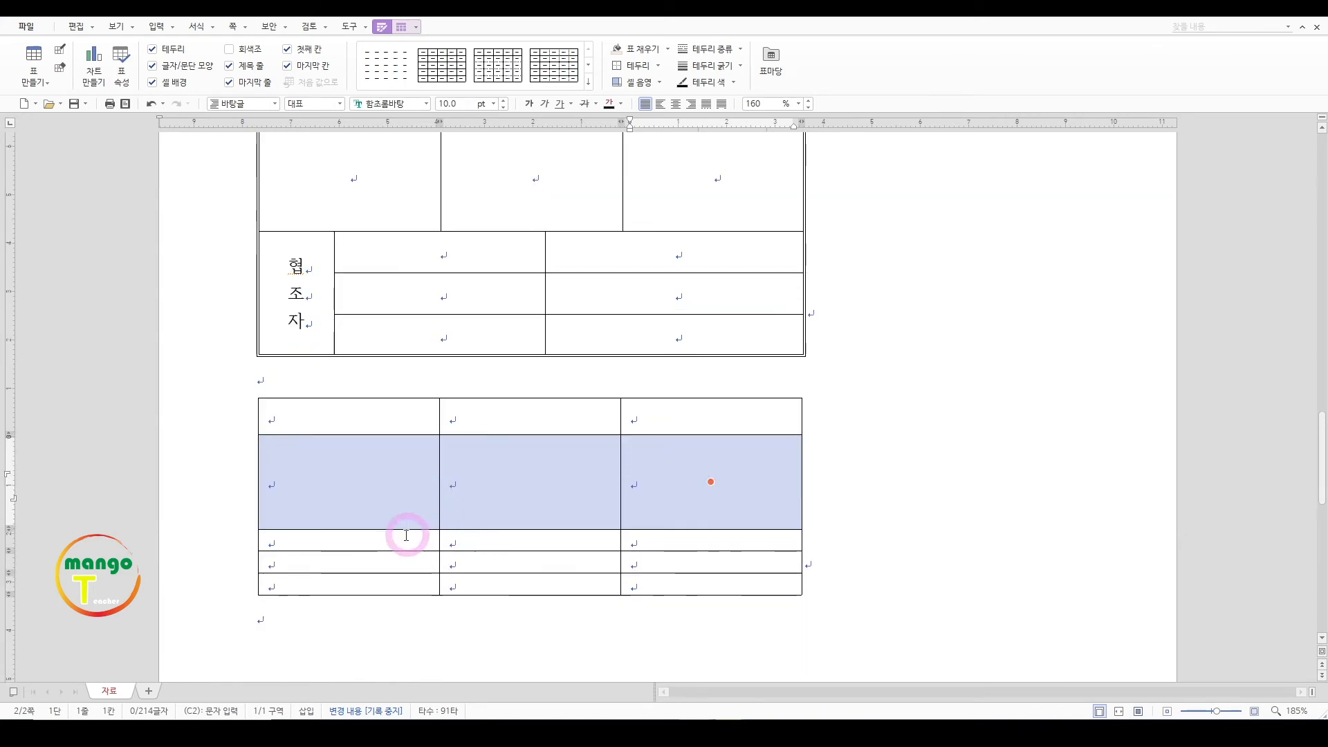
drag(406, 537, 403, 609)
drag(398, 563, 396, 576)
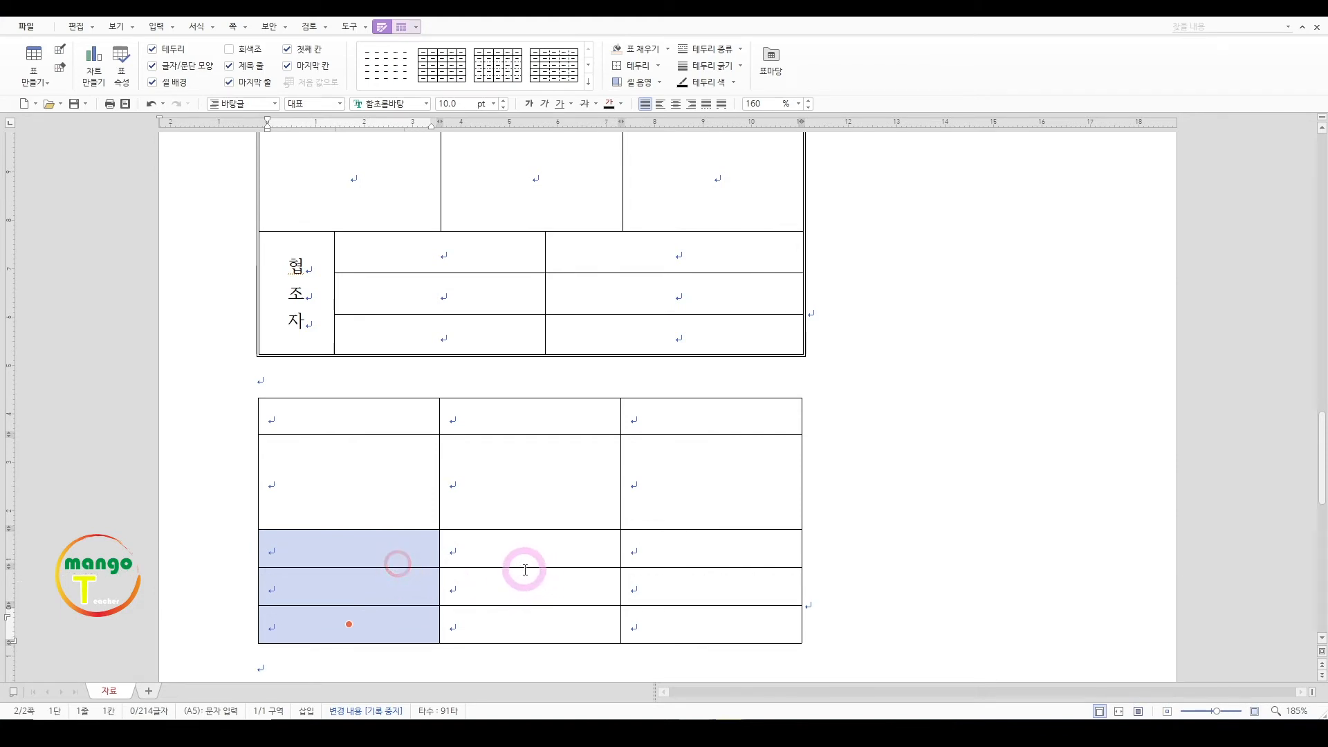
Merge the first-column cells of the new table's last three rows and enter 협, 조, 자 on separate lines
scroll(526, 569, up, 2)
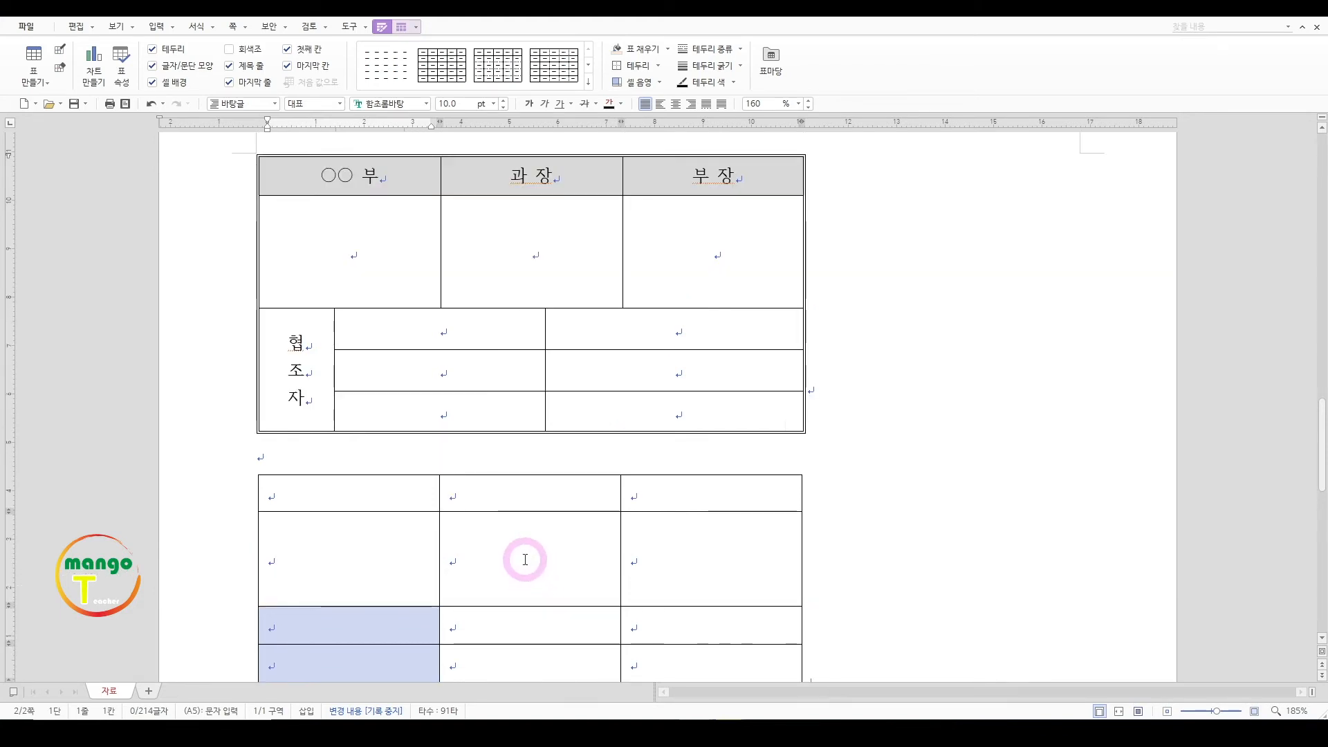
scroll(525, 559, down, 2)
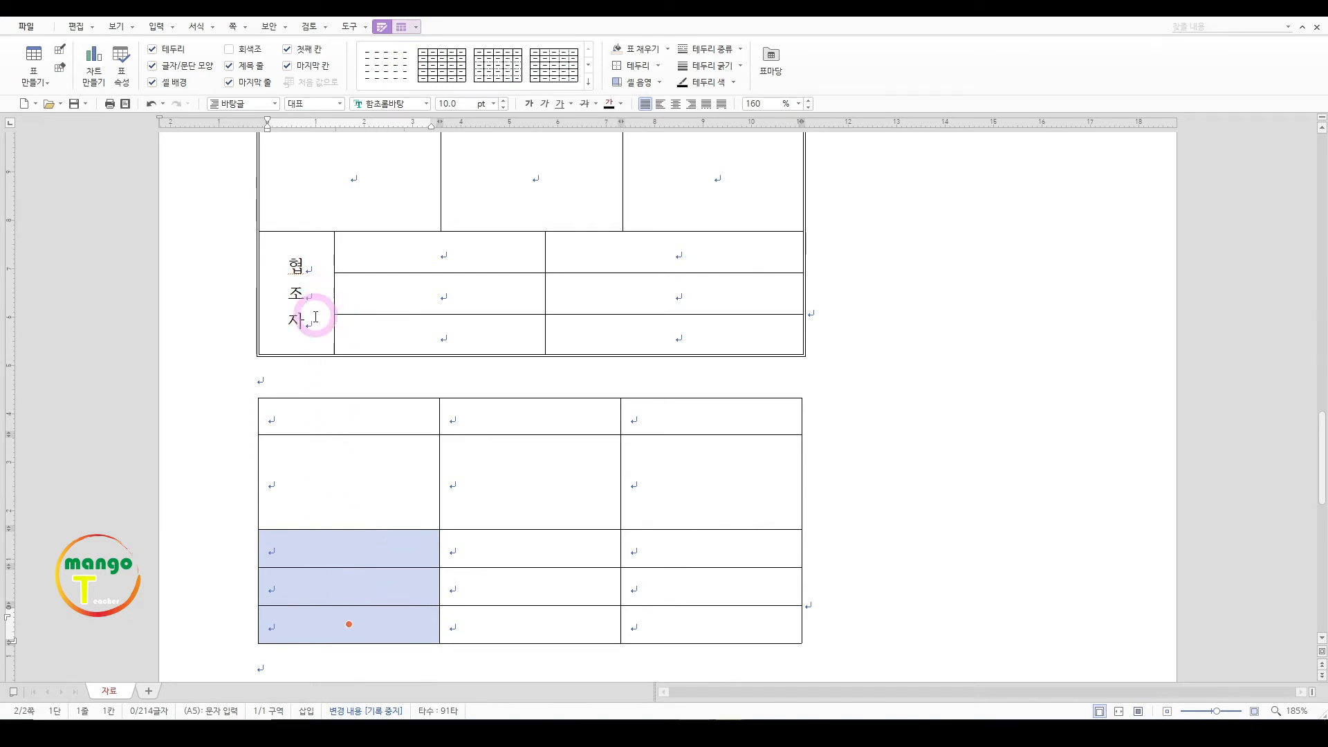
click(331, 546)
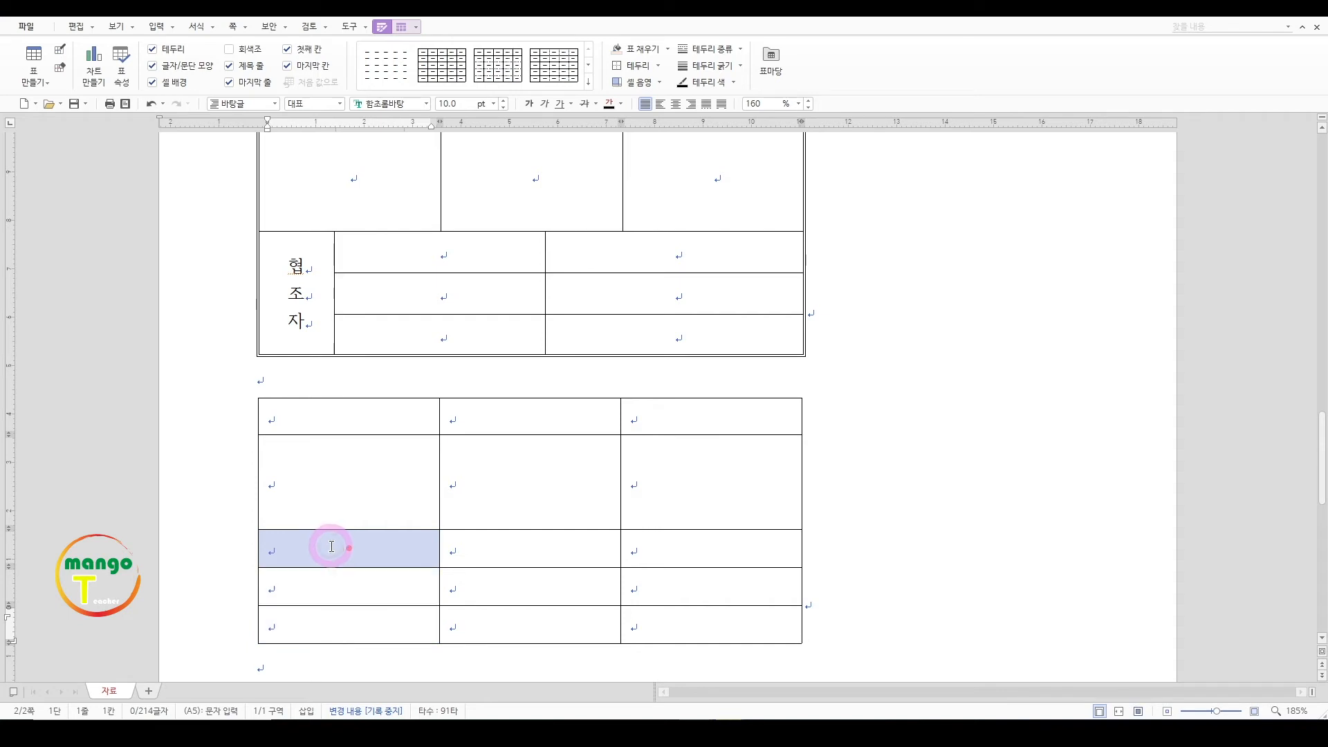
drag(348, 547, 349, 624)
right_click(380, 544)
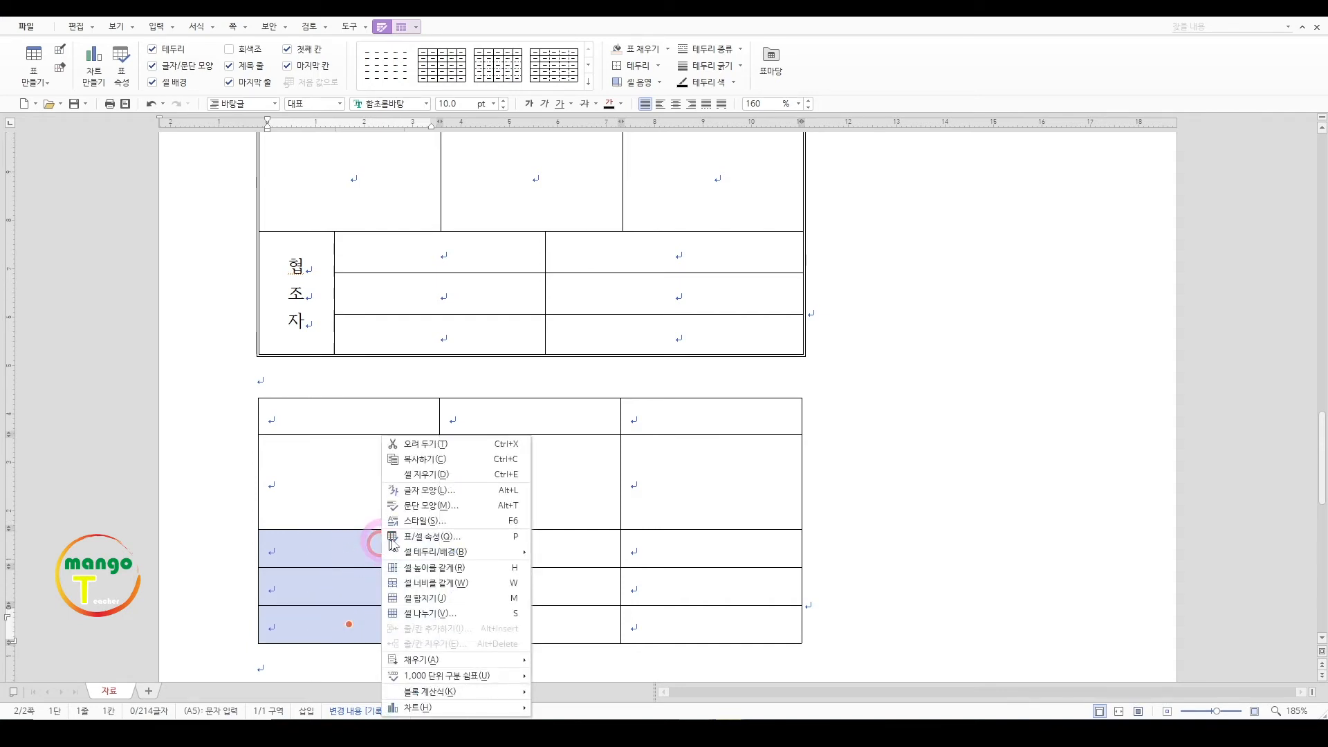
click(469, 601)
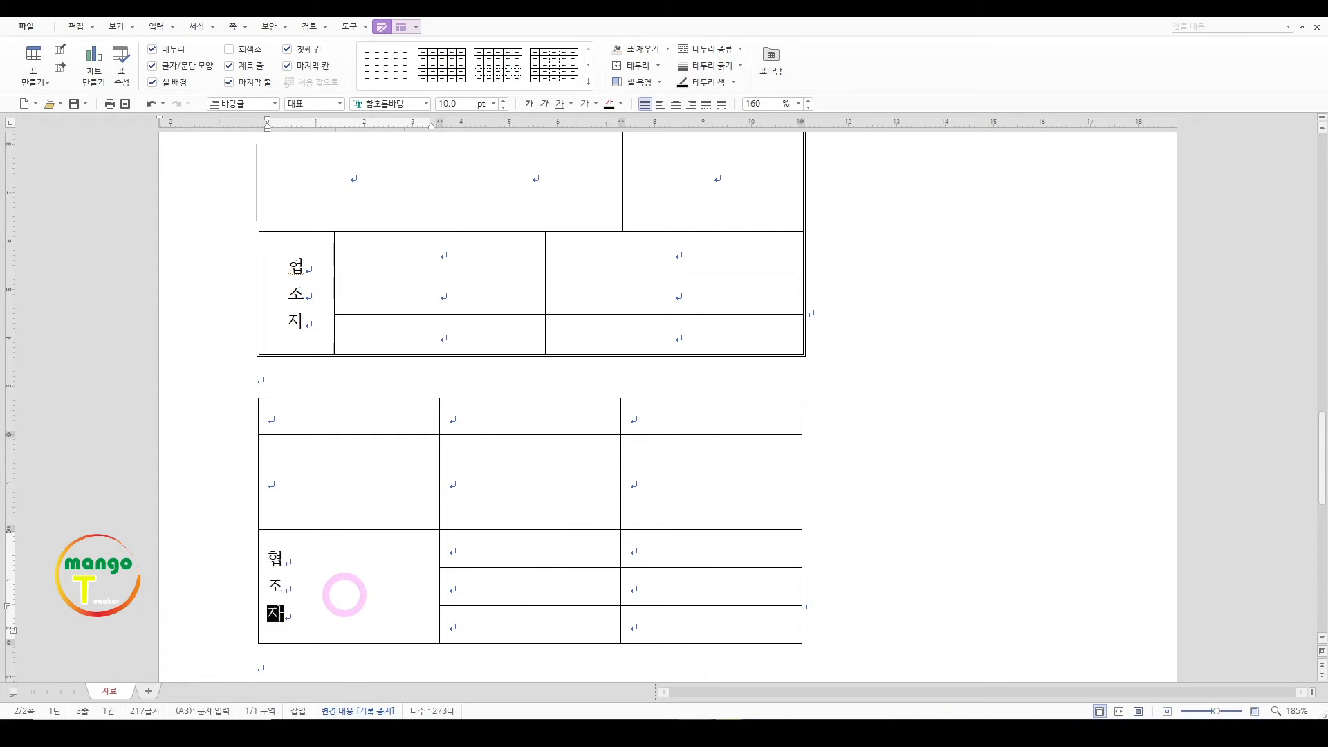
Narrow the merged 협조자 cell to match the width of its counterpart in the table above and center its text
click(337, 598)
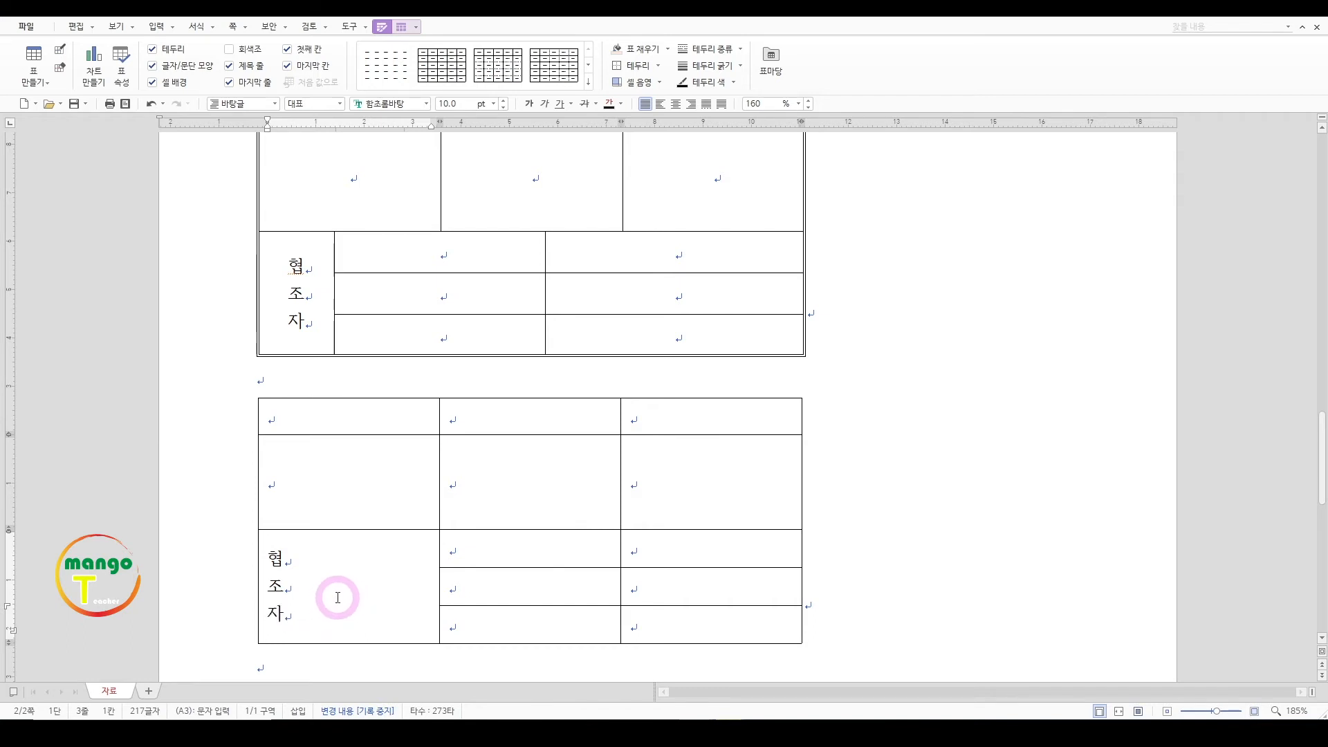
click(343, 595)
click(350, 595)
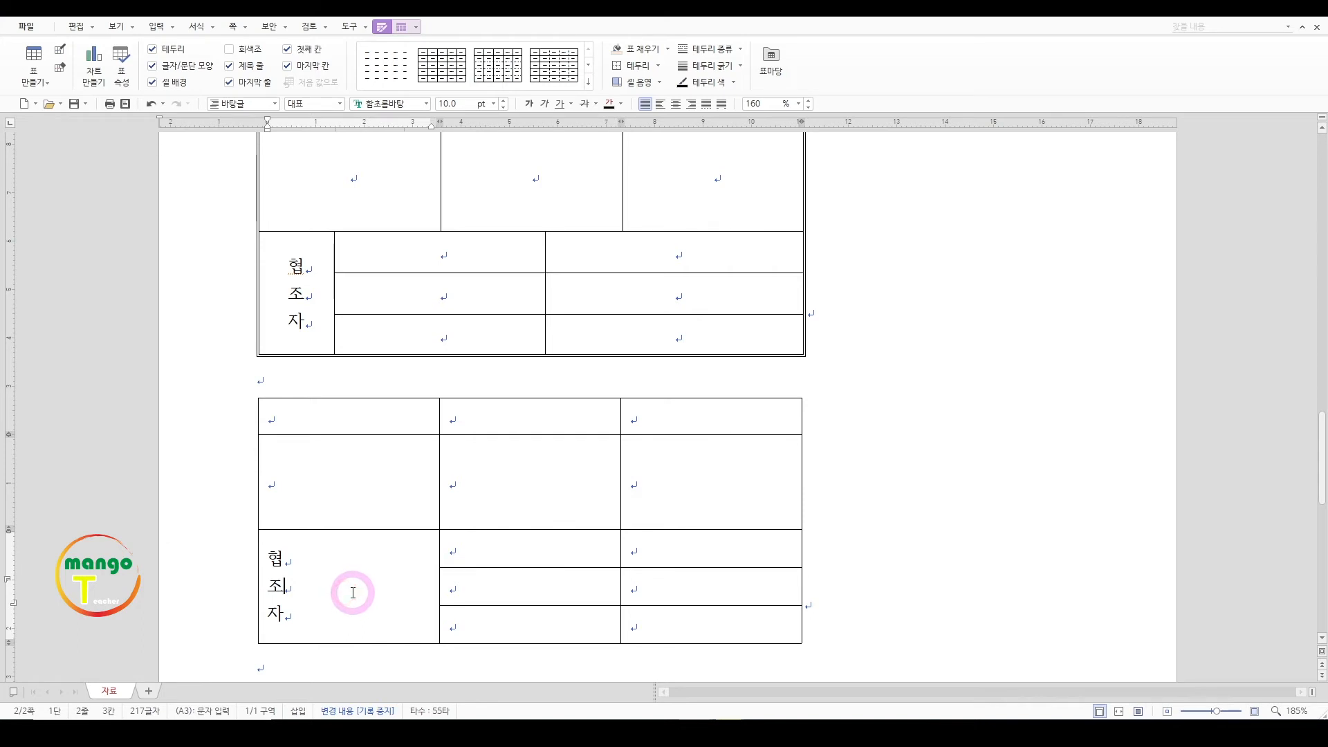
click(357, 587)
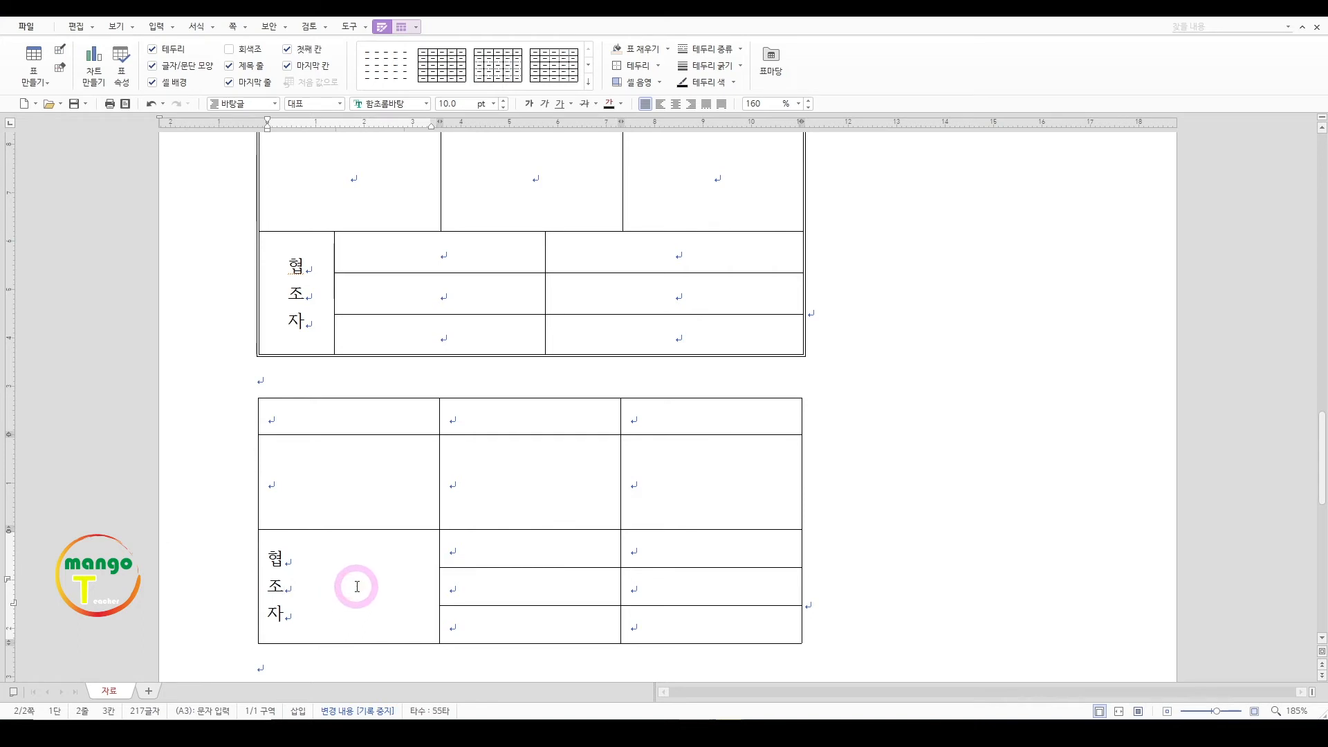
drag(357, 603, 392, 574)
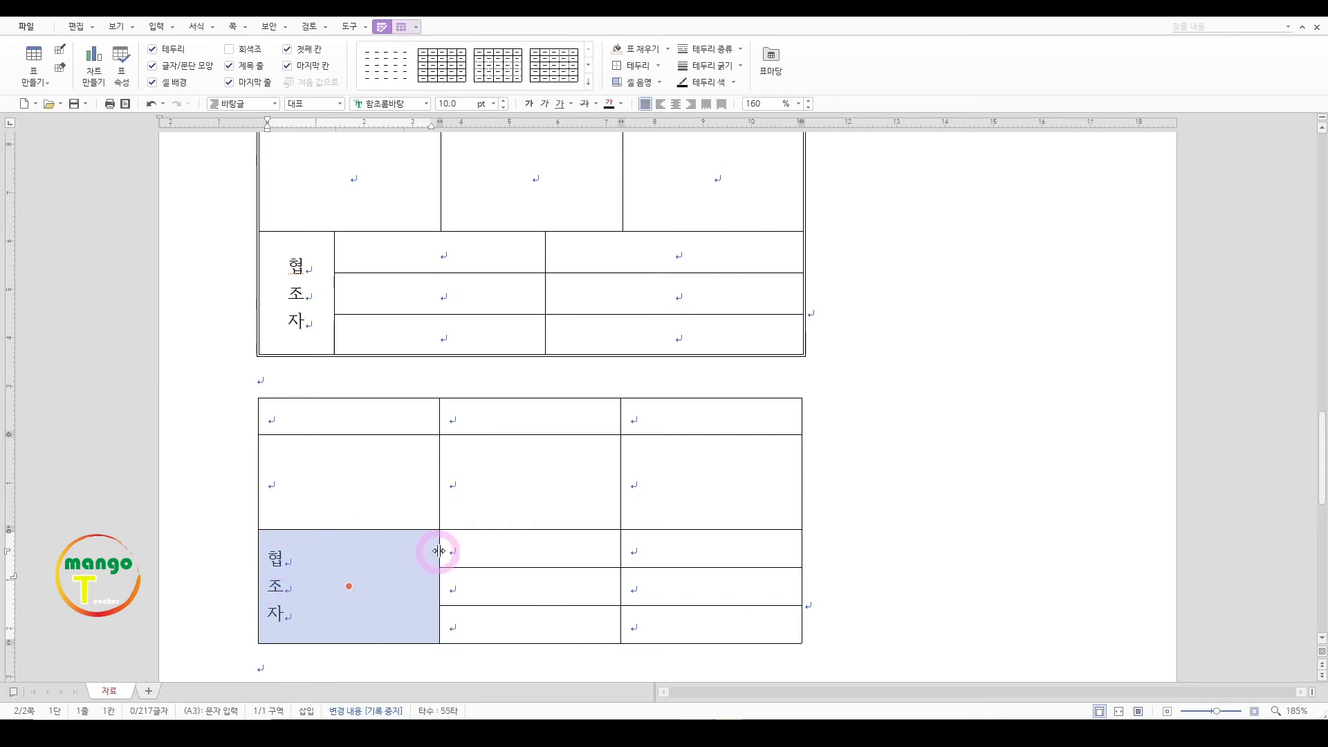
drag(439, 552, 316, 551)
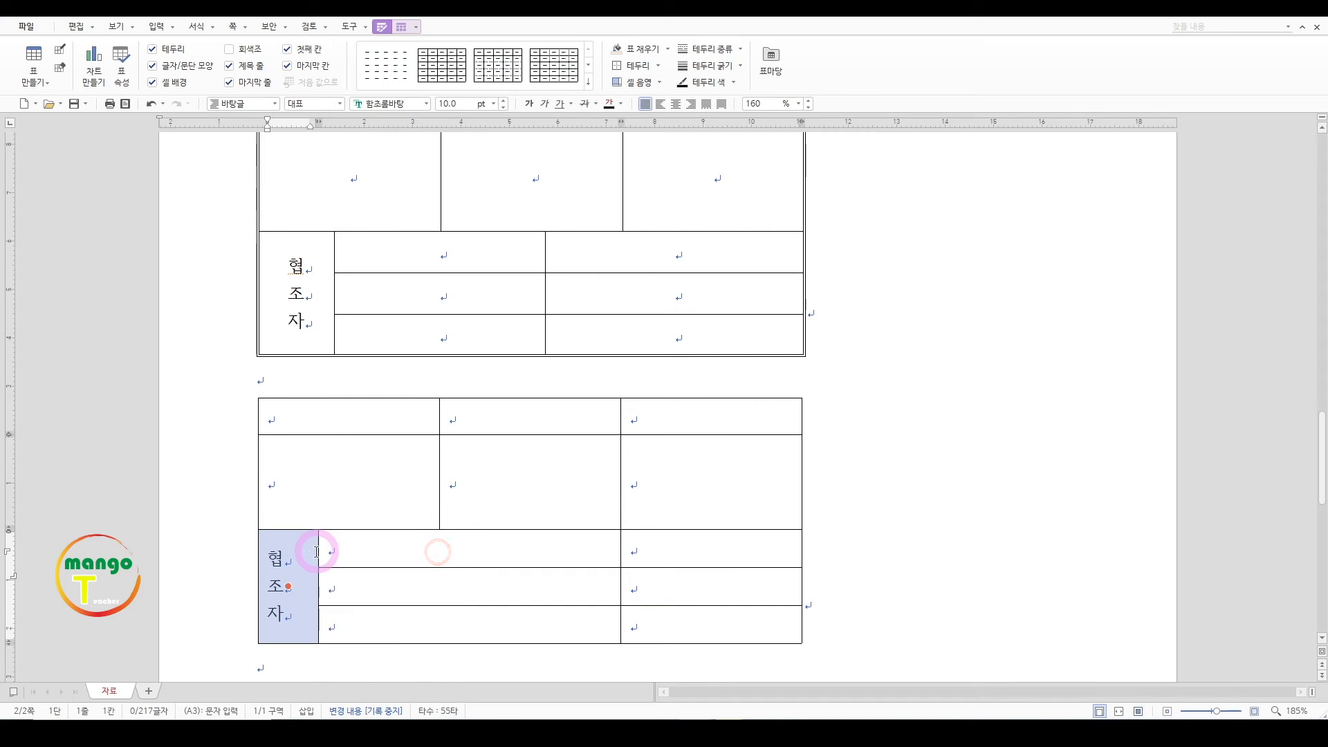
drag(319, 554, 335, 556)
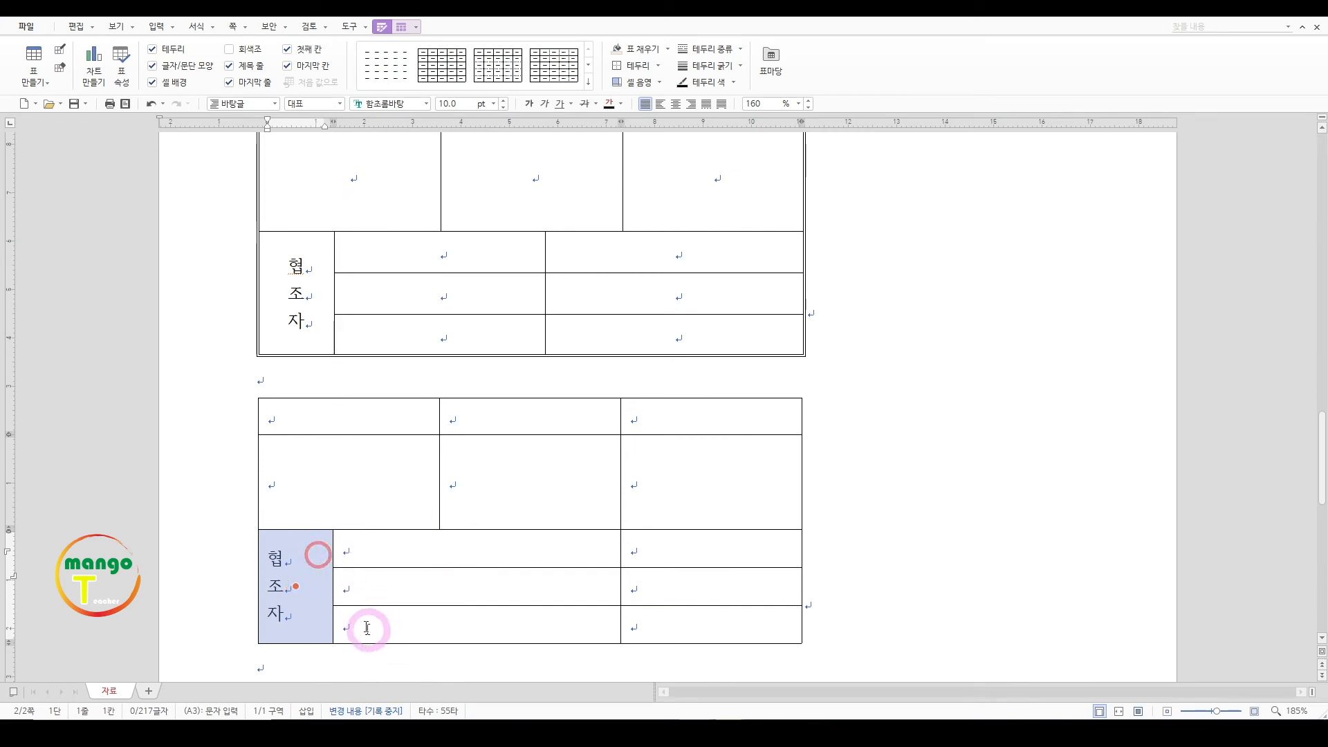
click(682, 107)
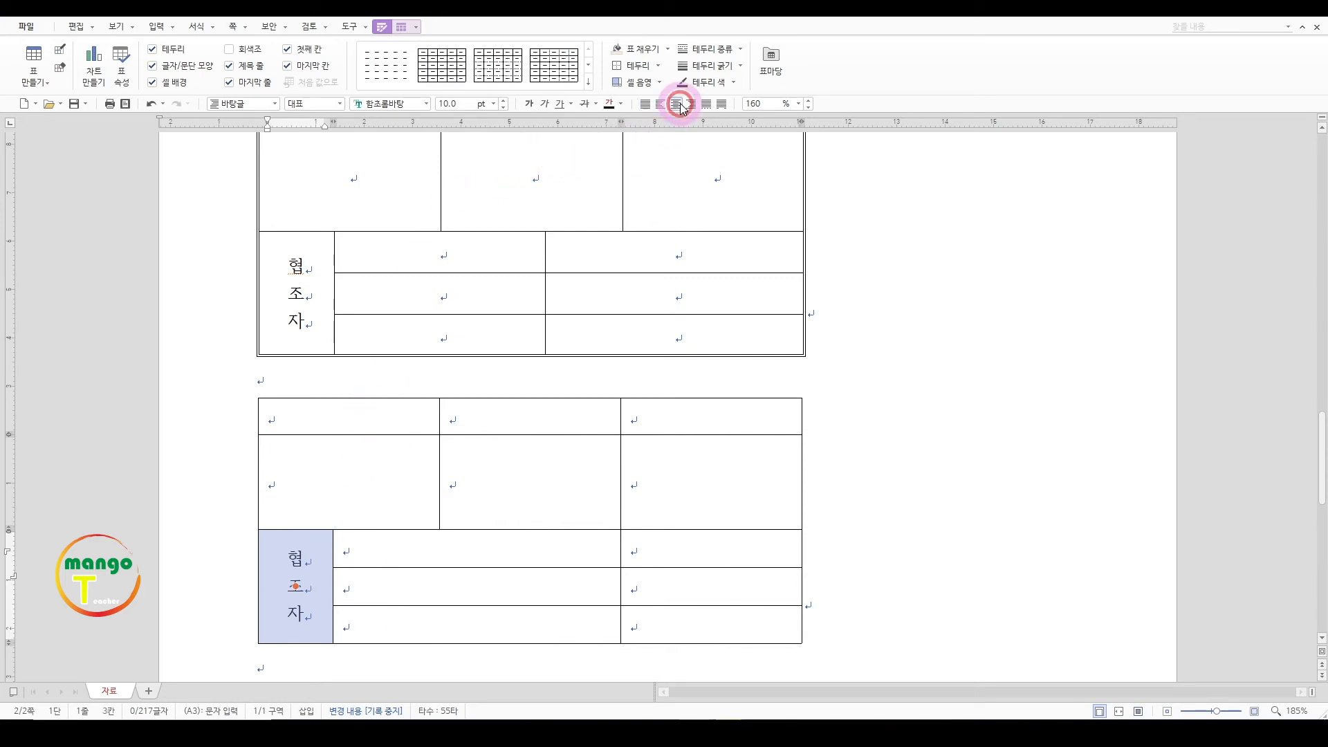
click(421, 557)
scroll(418, 556, up, 2)
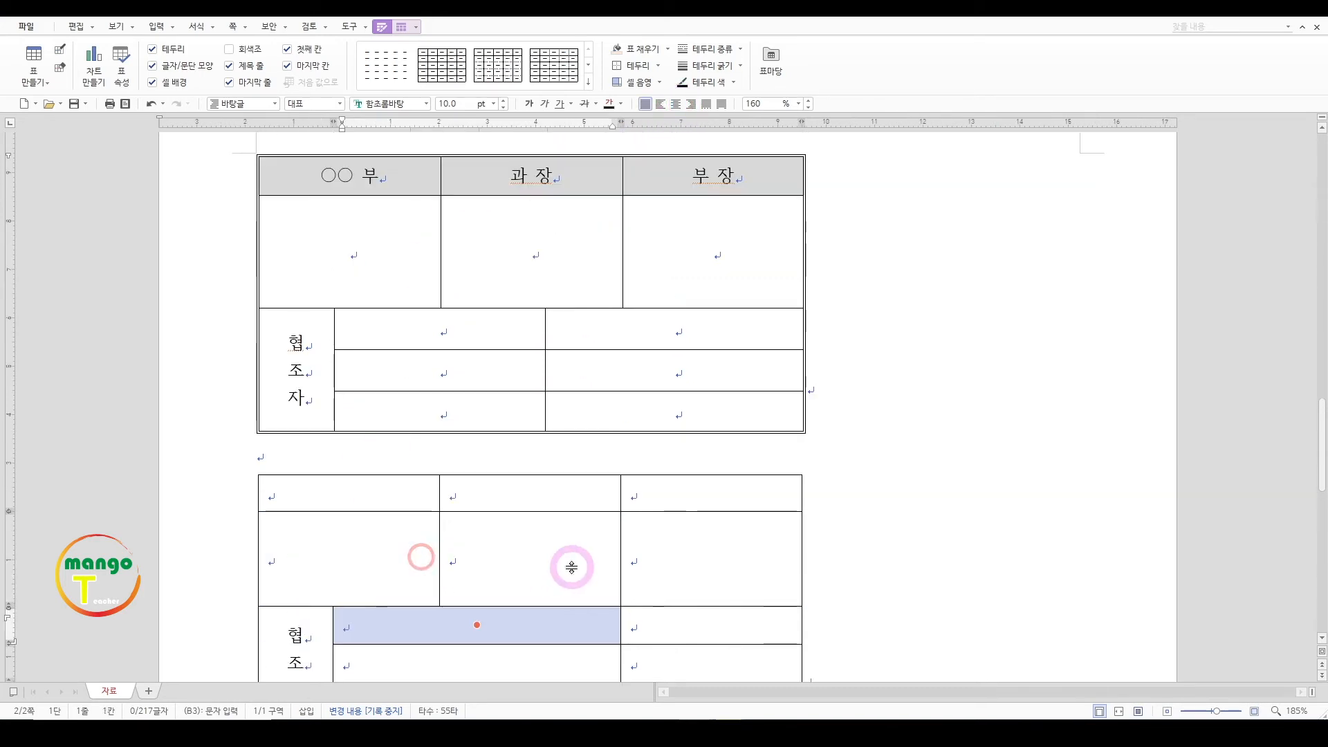
click(291, 494)
key(Escape)
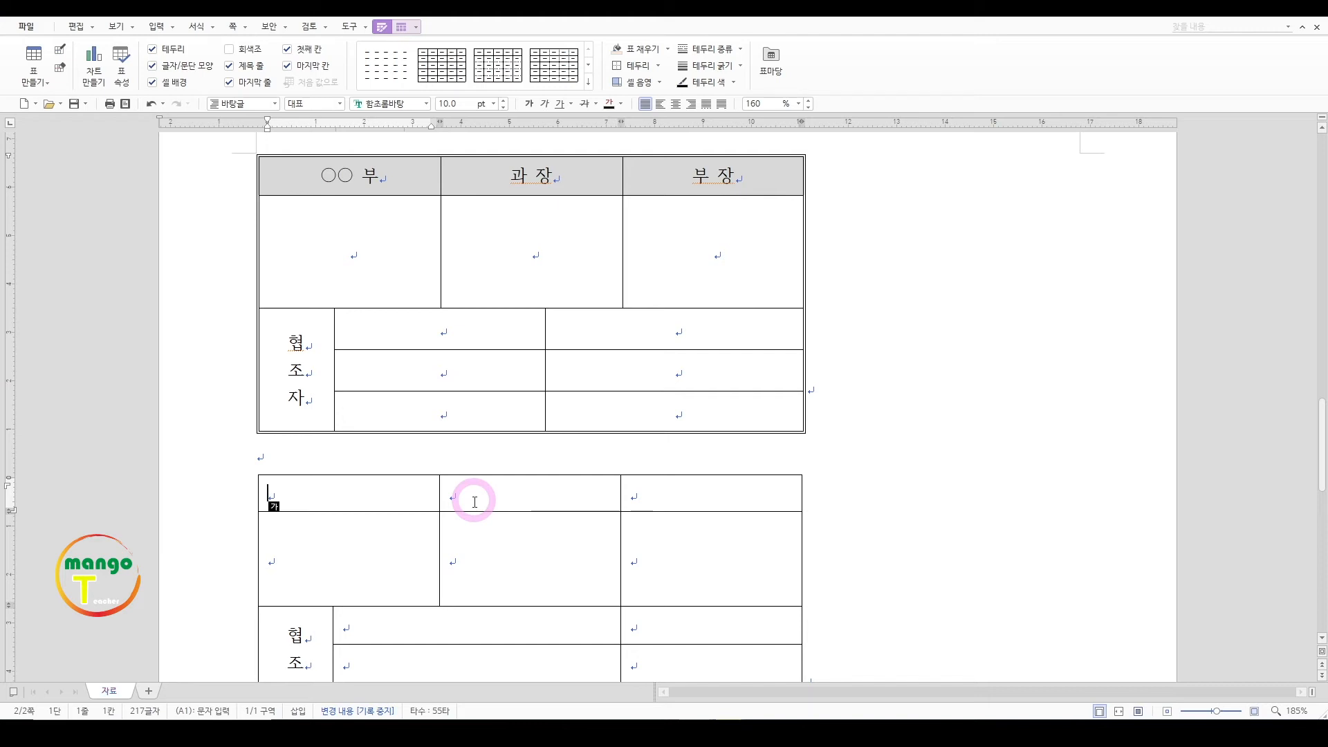
text(ㅁ)
key(Hangul_Hanja)
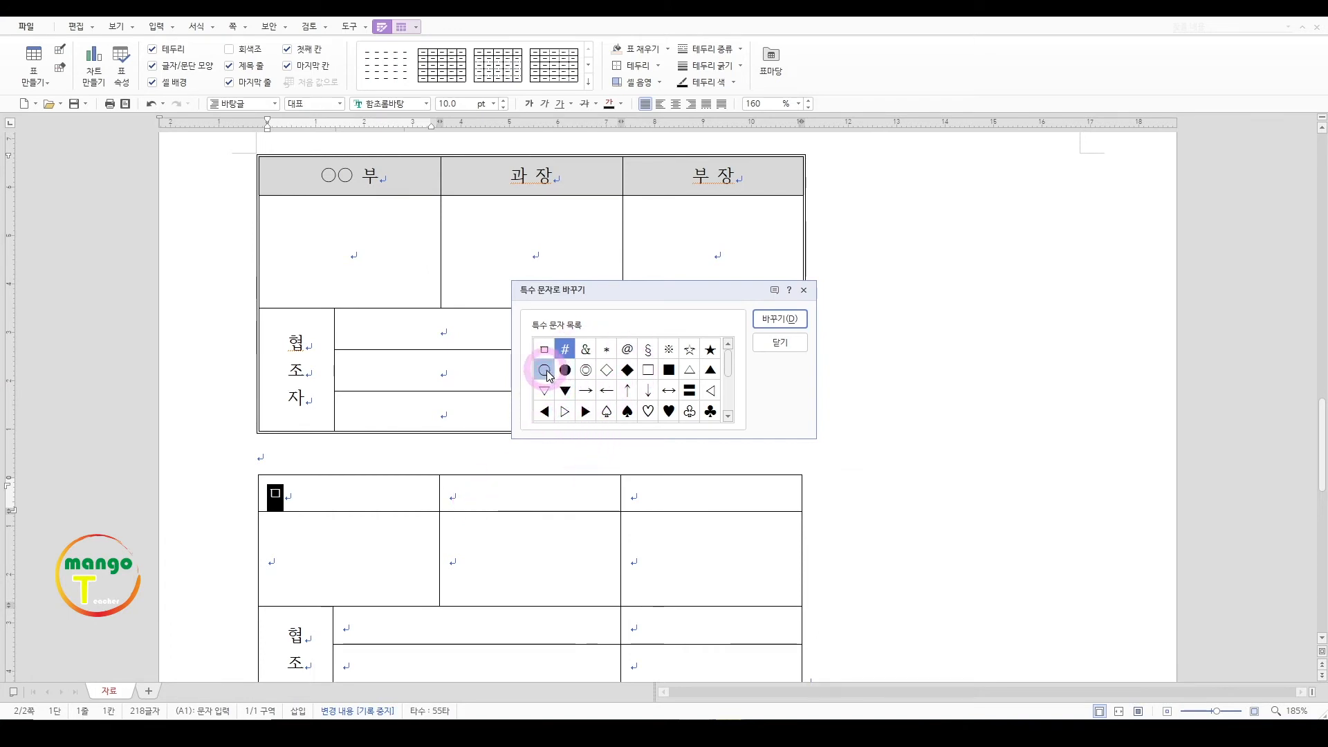
key(Escape)
drag(303, 492, 261, 492)
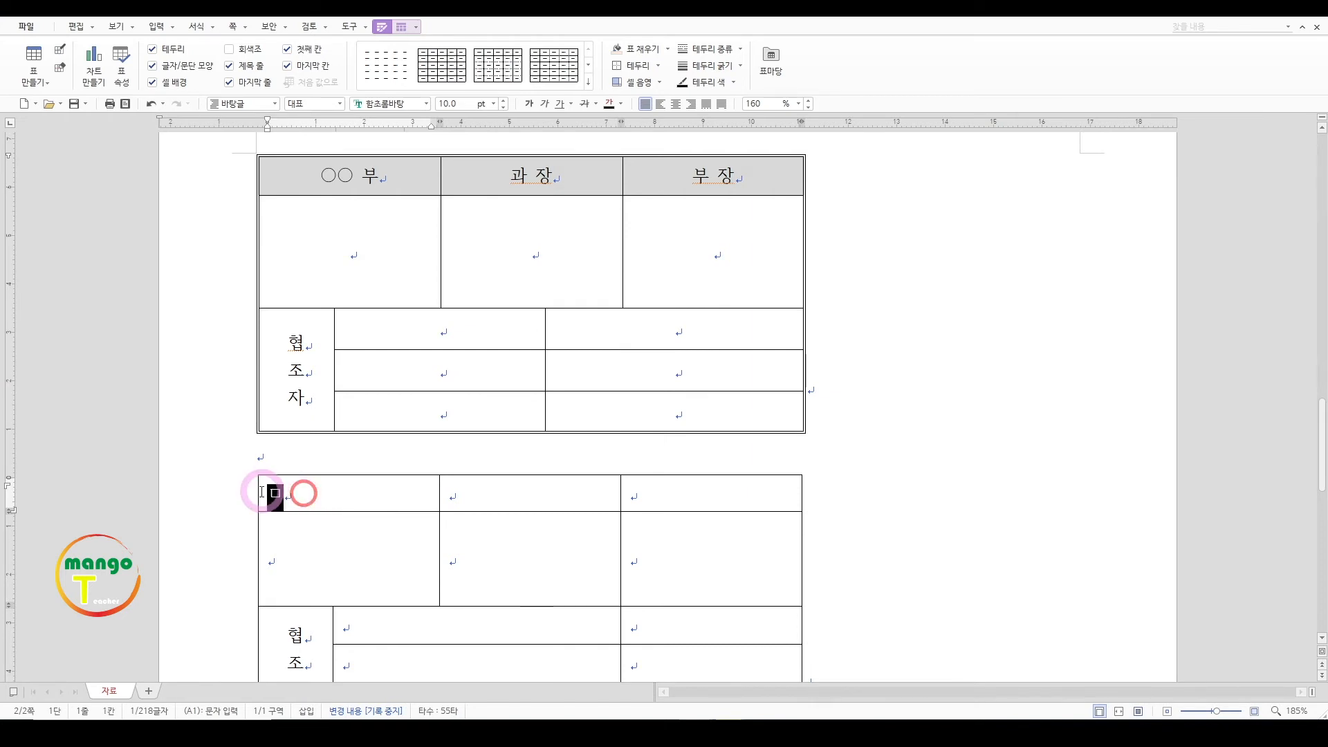
key(Delete)
Open the full character map to view the 도형 기호 symbols and close it without inserting one
click(166, 30)
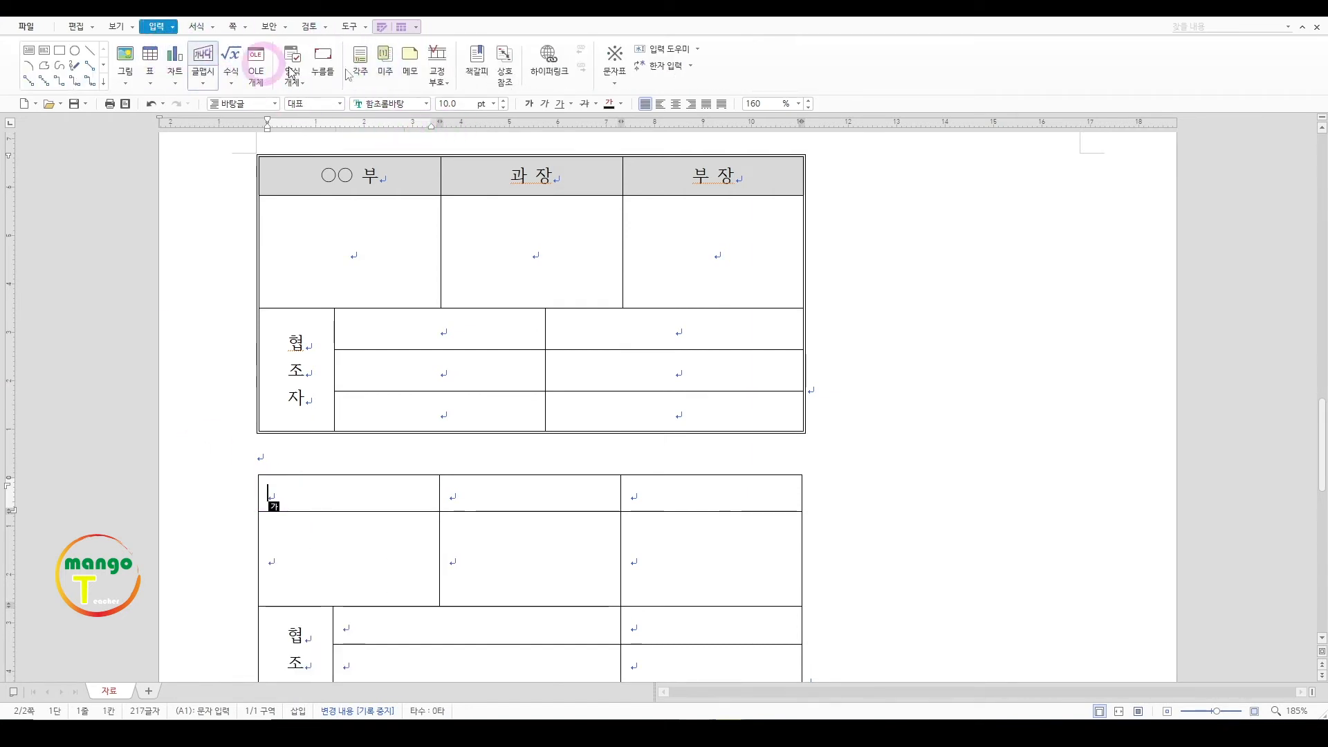
click(616, 59)
click(617, 84)
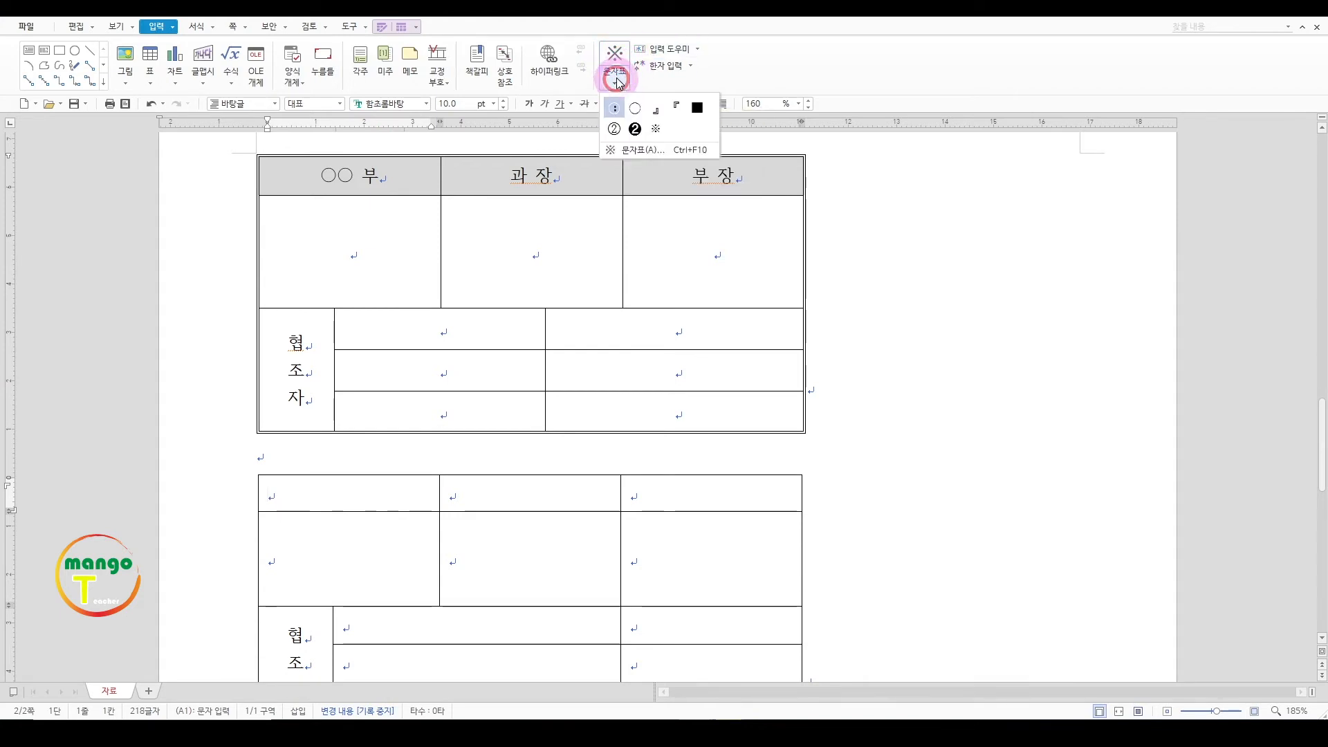
click(637, 150)
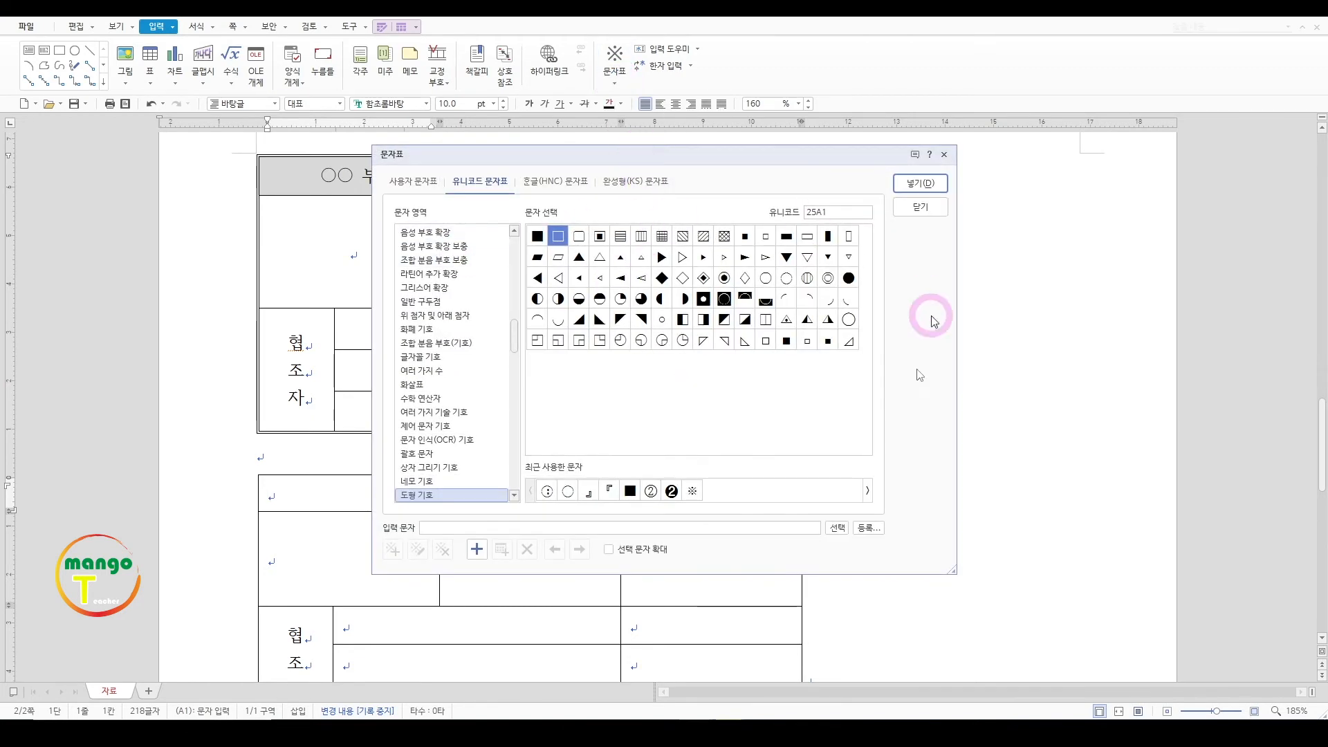
click(945, 154)
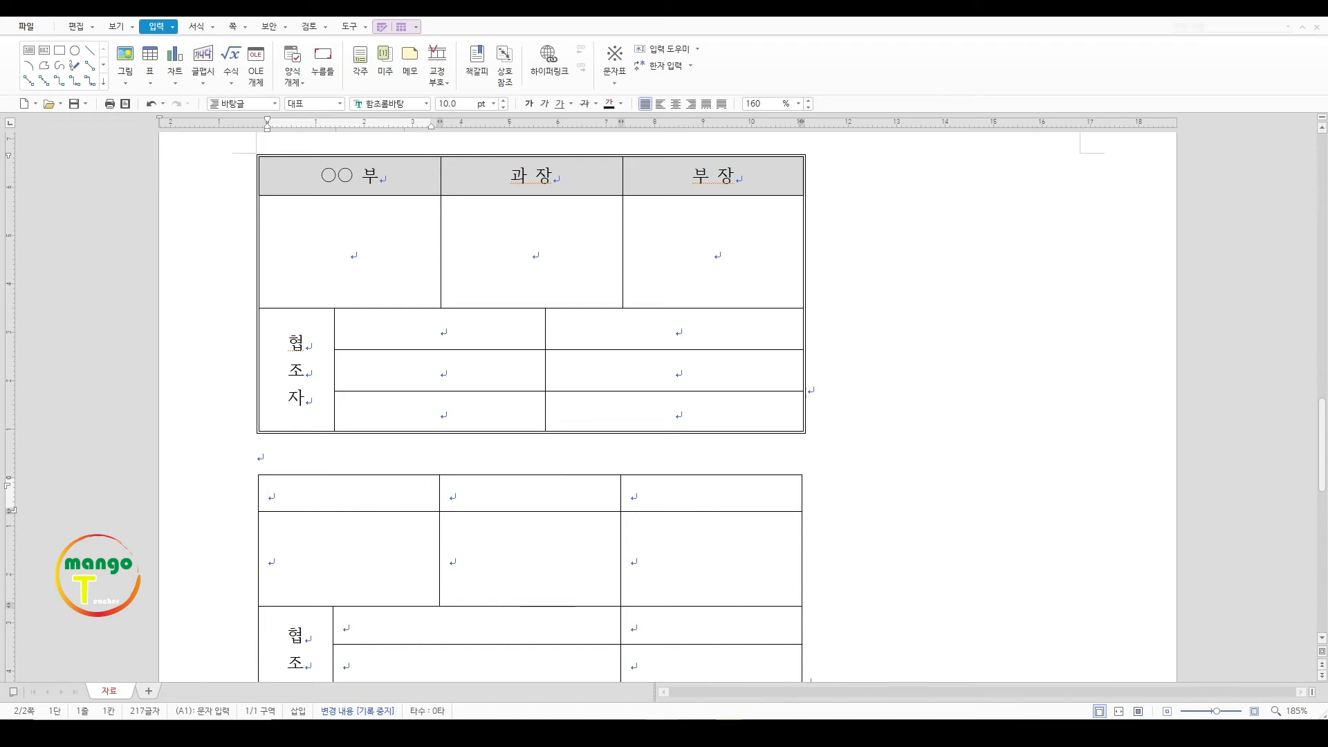
Enter ㅁ in the new table's first header cell and convert it to the special character ○
click(289, 493)
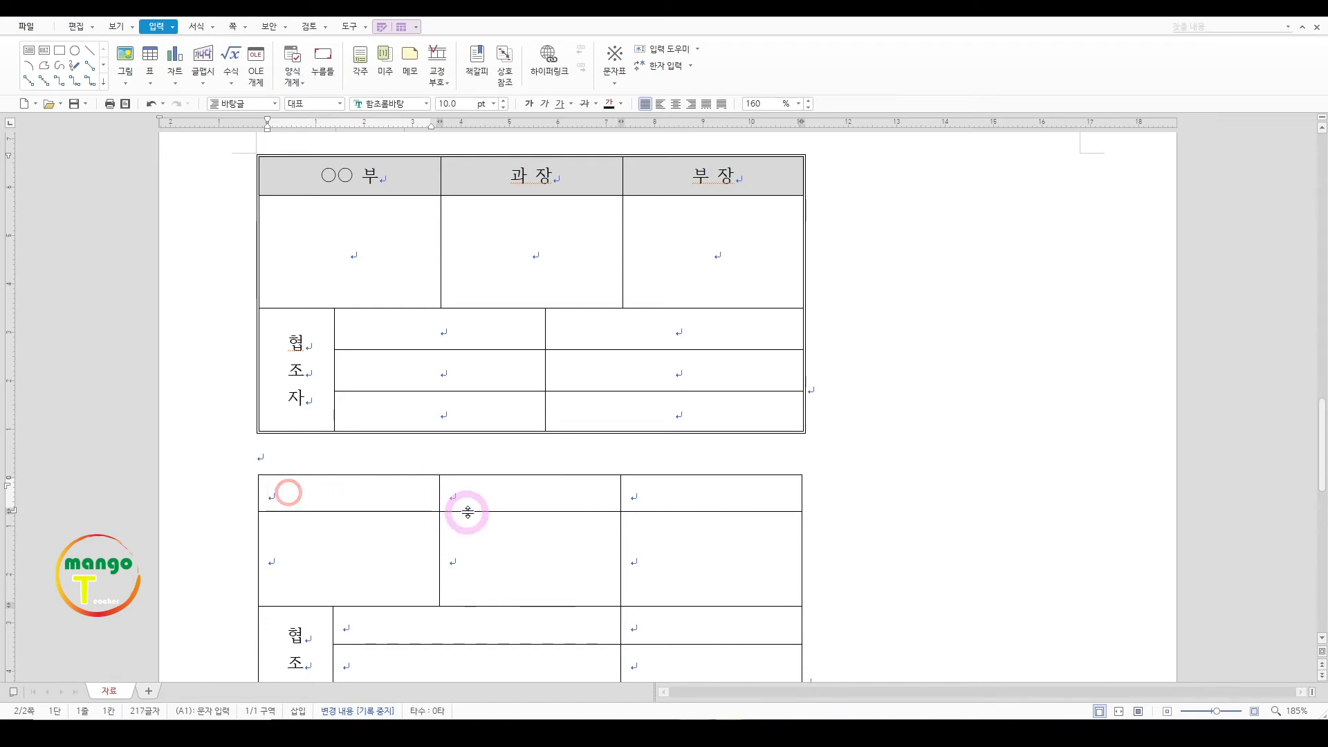
text(ㅁ)
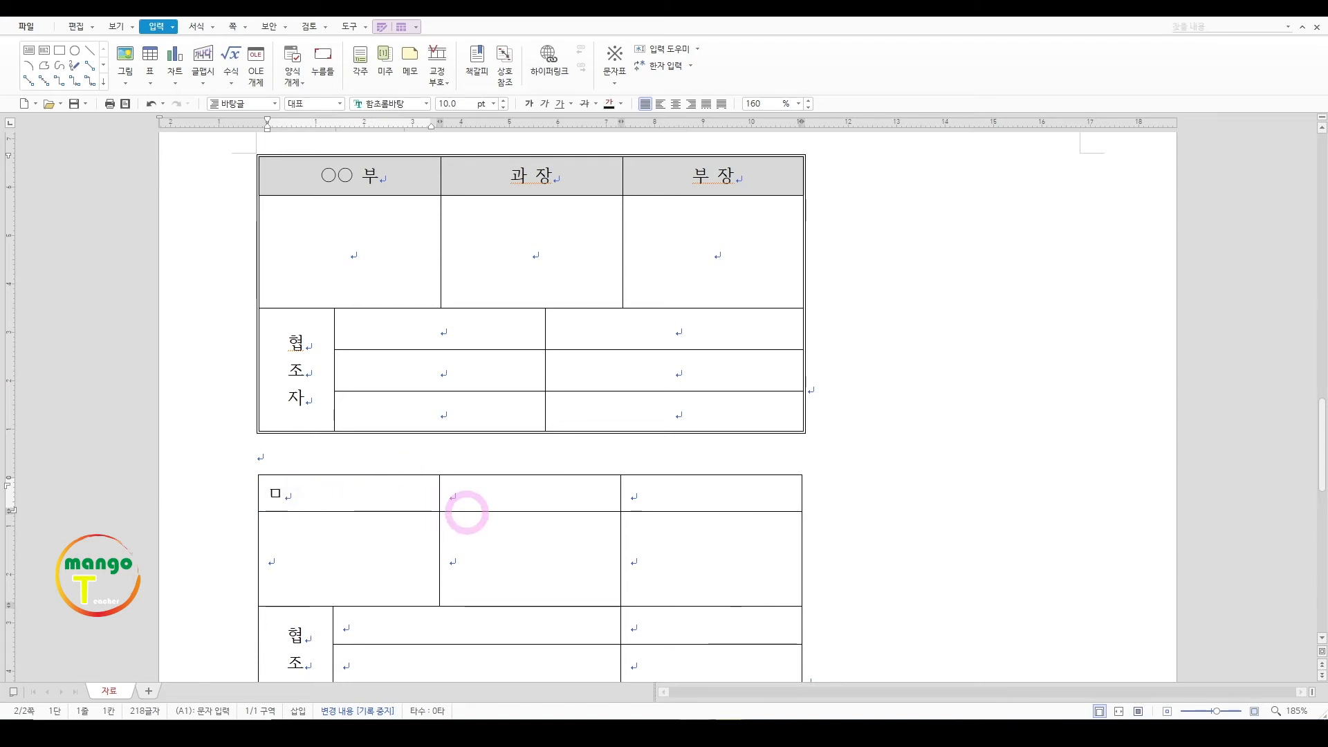
key(Hangul_Hanja)
click(545, 374)
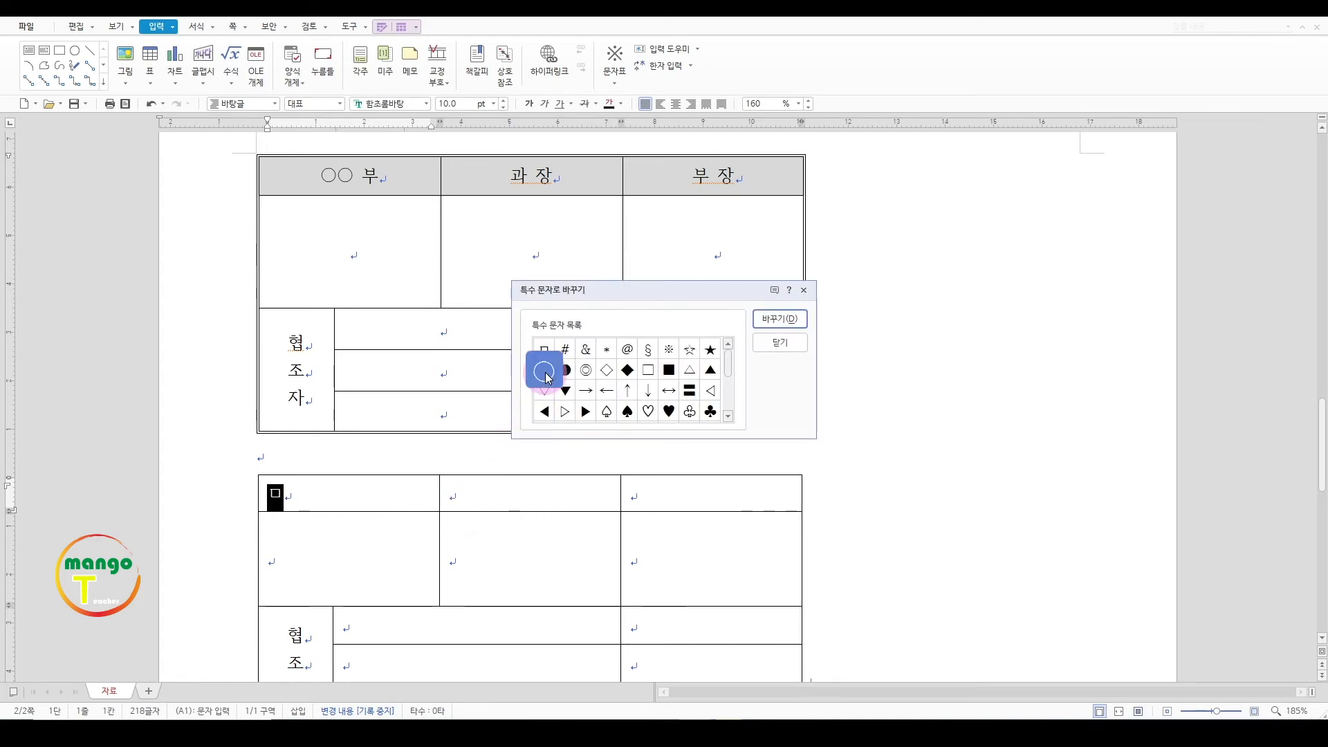
click(778, 320)
click(419, 477)
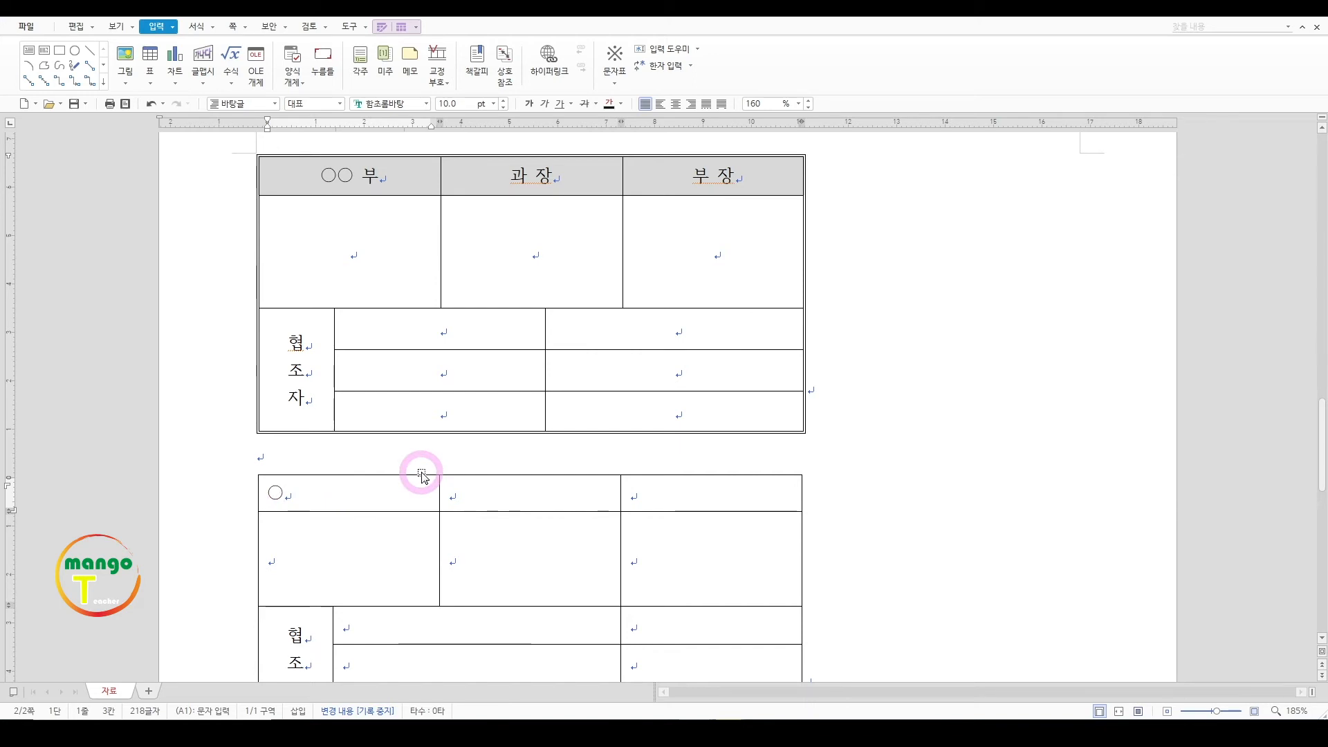
Copy and paste the circle in the first header cell and complete the label as ○○ 부
key(Home)
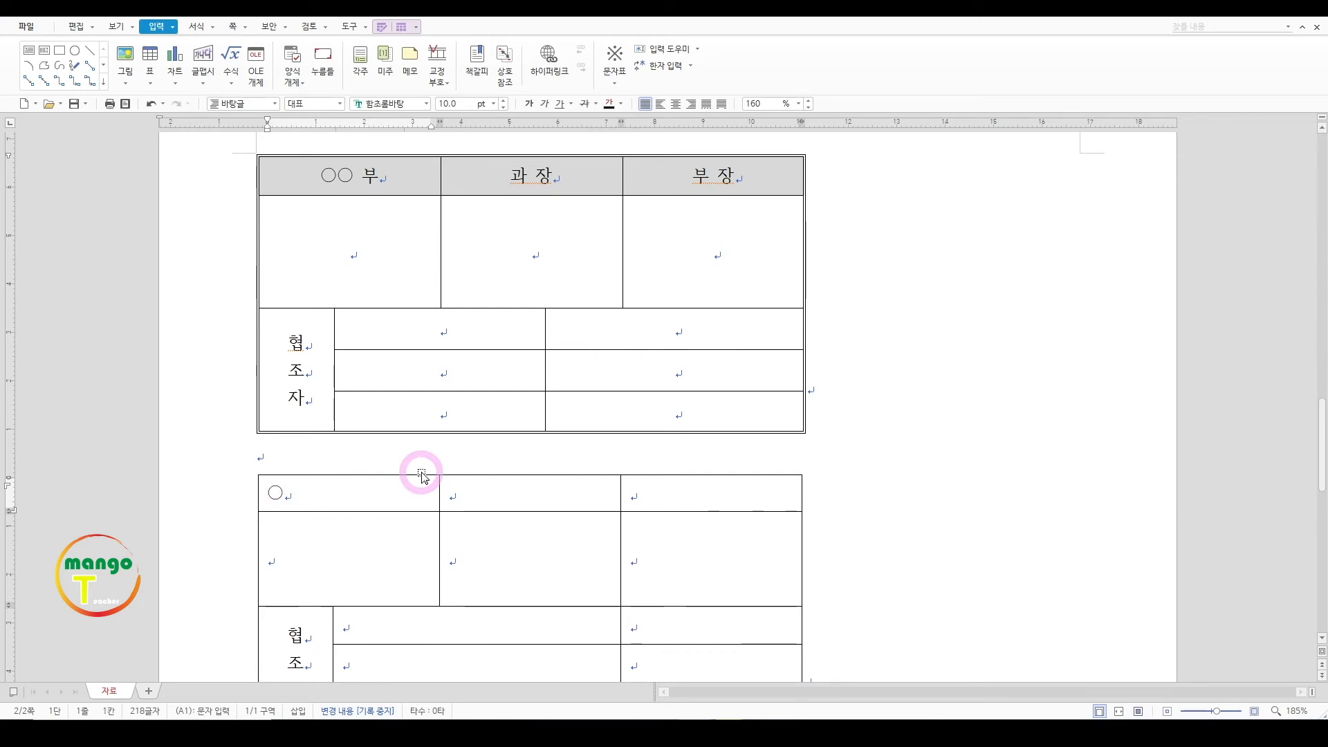
key(shift+Right)
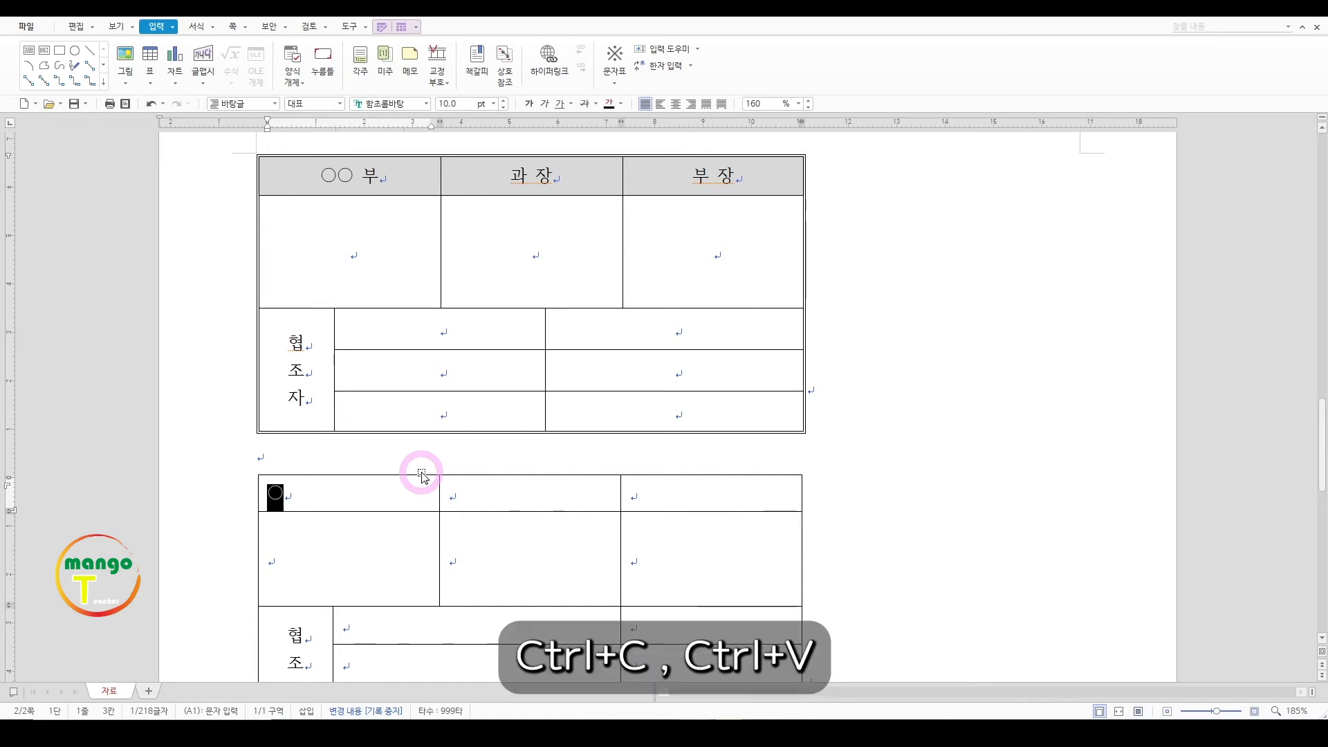
text(○)
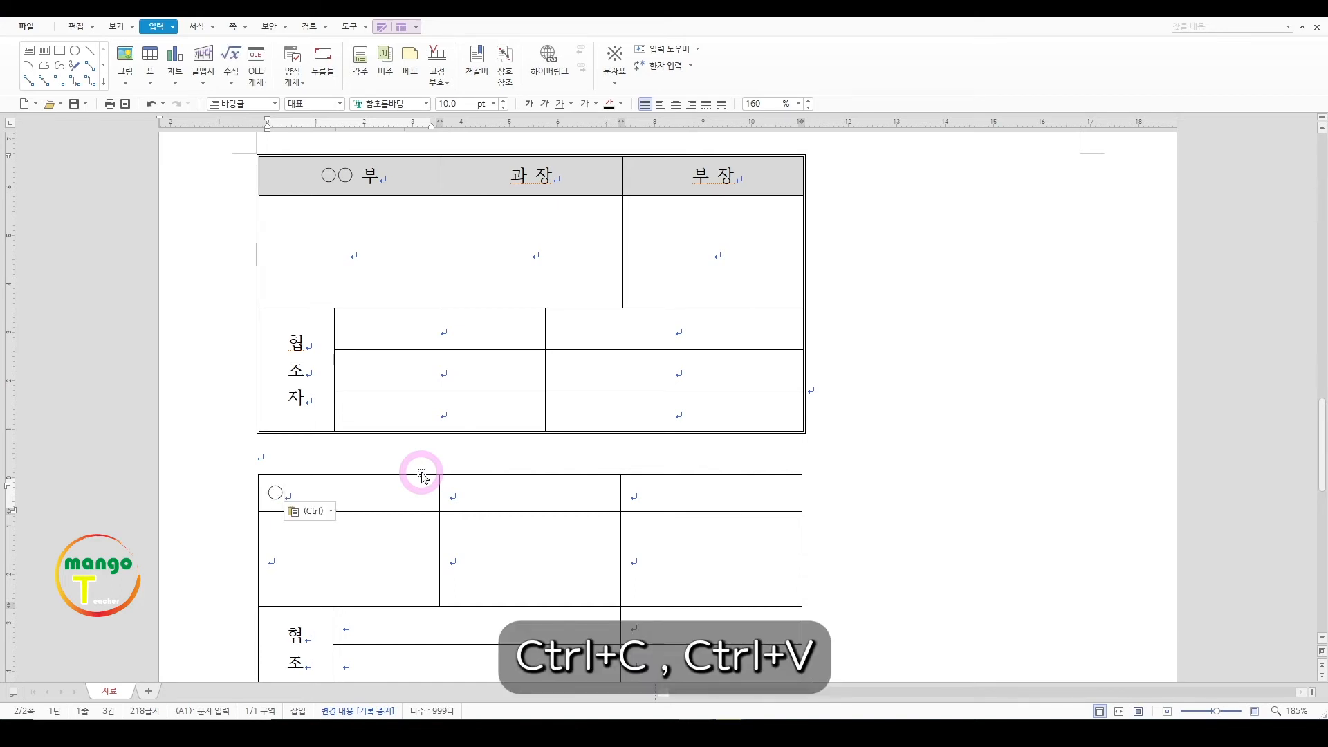
text(○)
text(부)
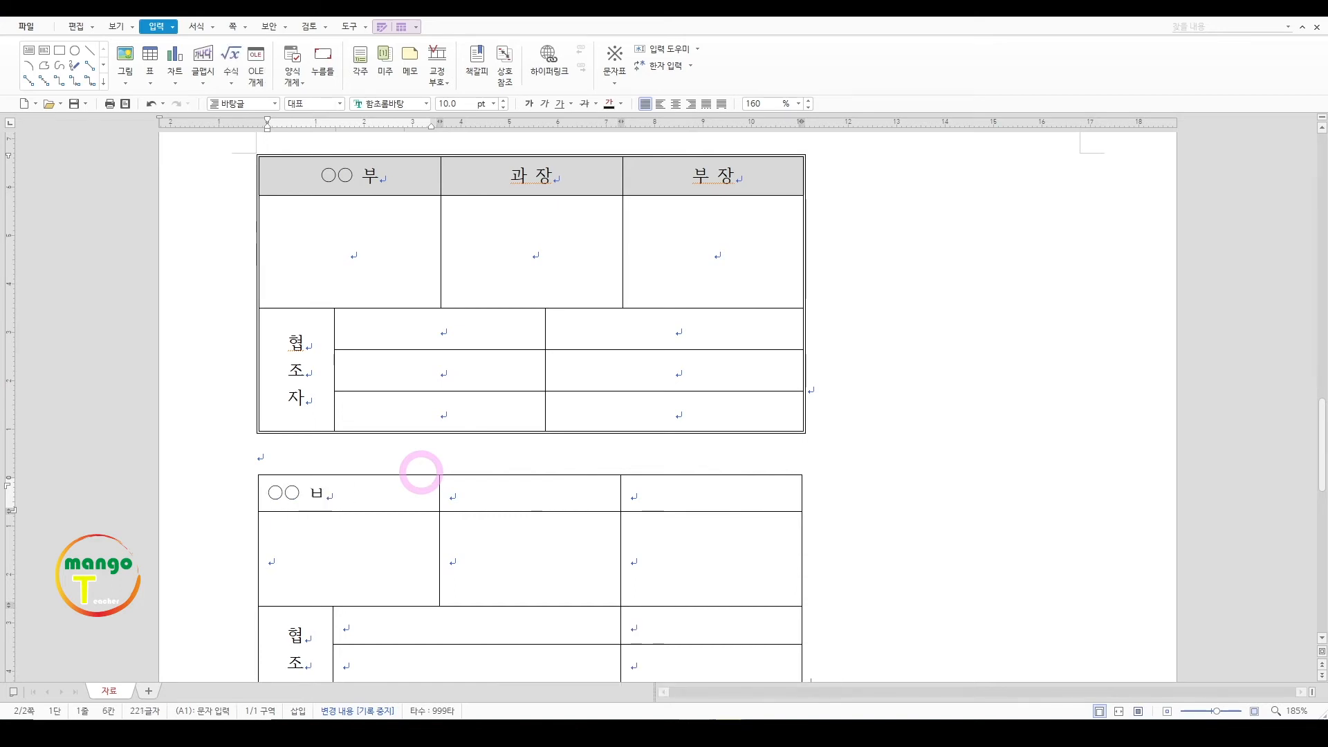
Enter 과 장 and 부 장 in the second and third header cells and center the whole header row
click(458, 494)
text(과 자)
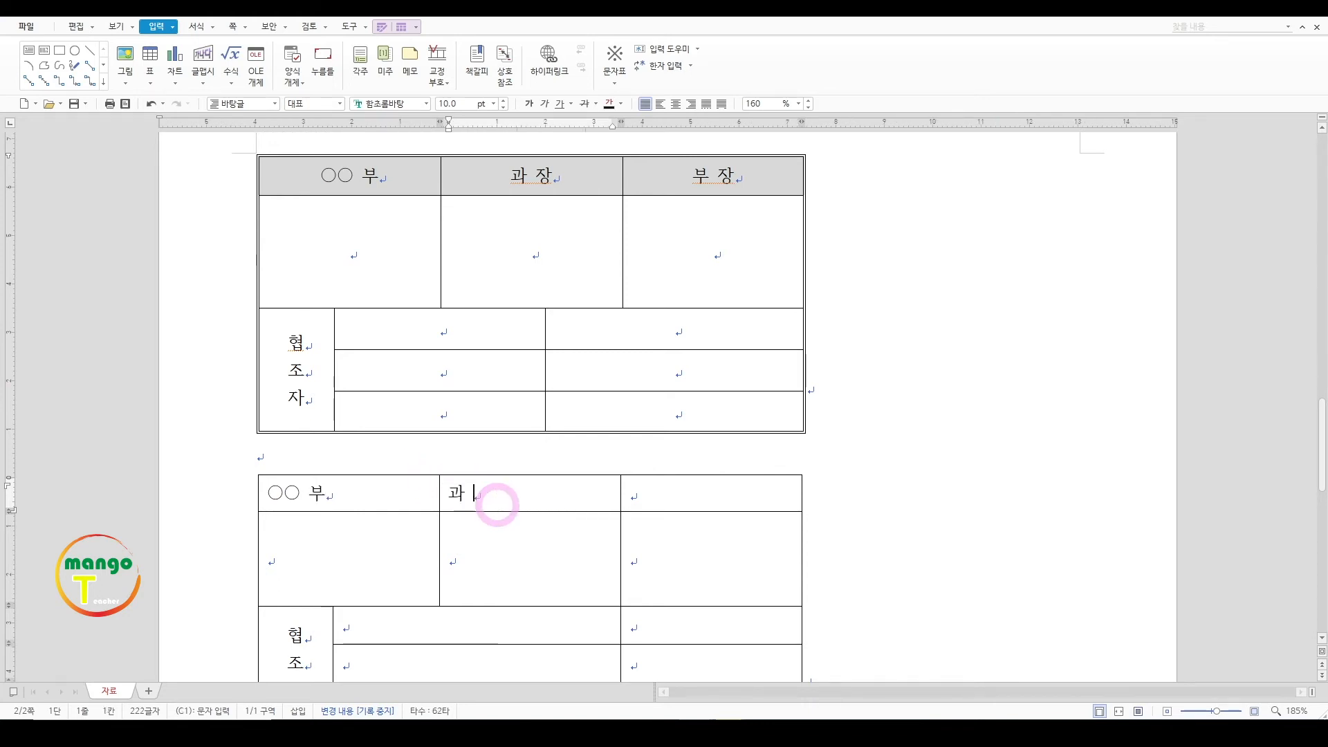
key(Tab)
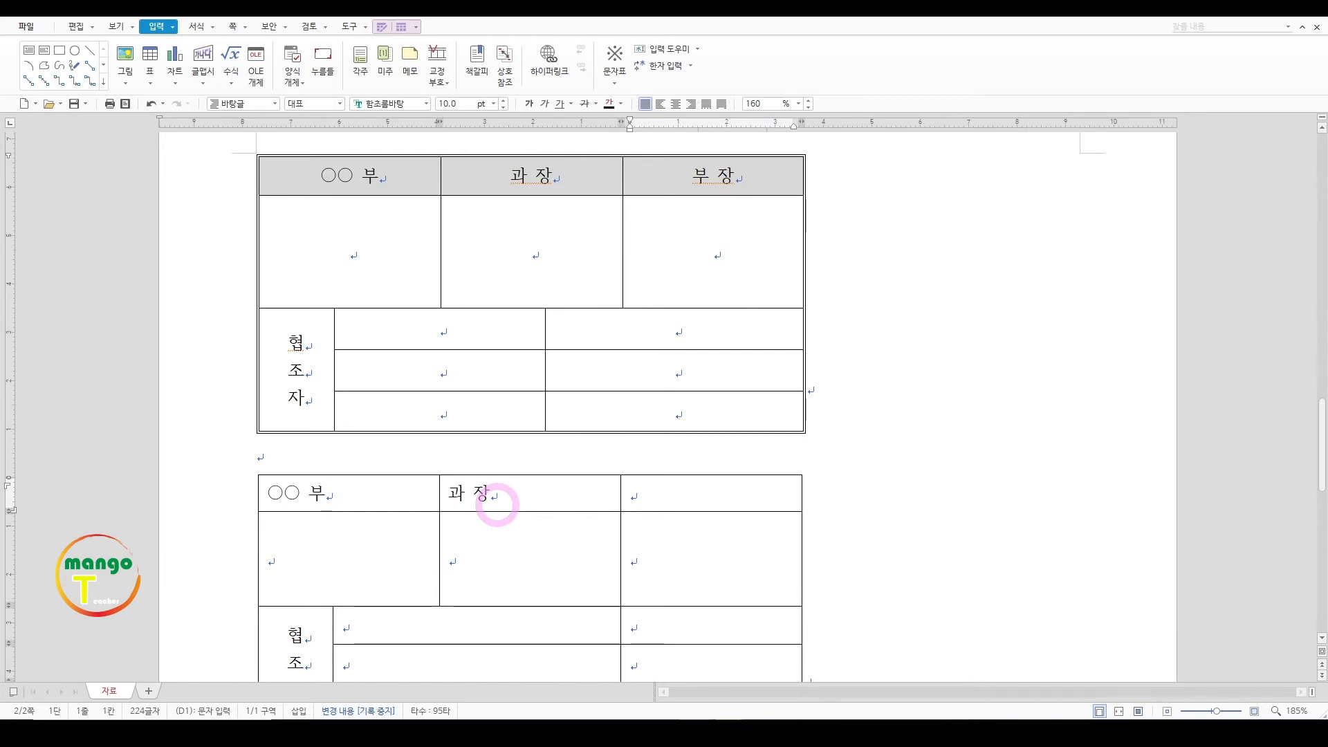
text(부 ㅈ)
drag(382, 492, 710, 492)
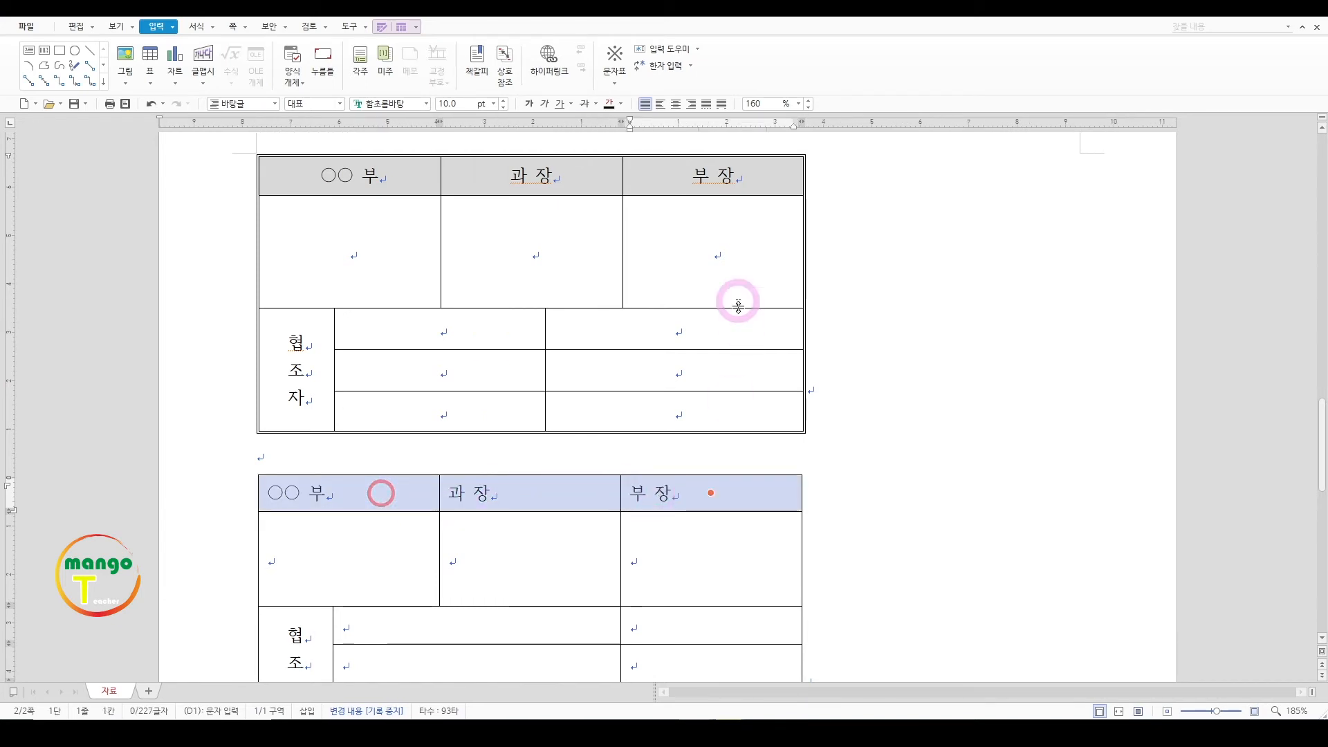
click(675, 105)
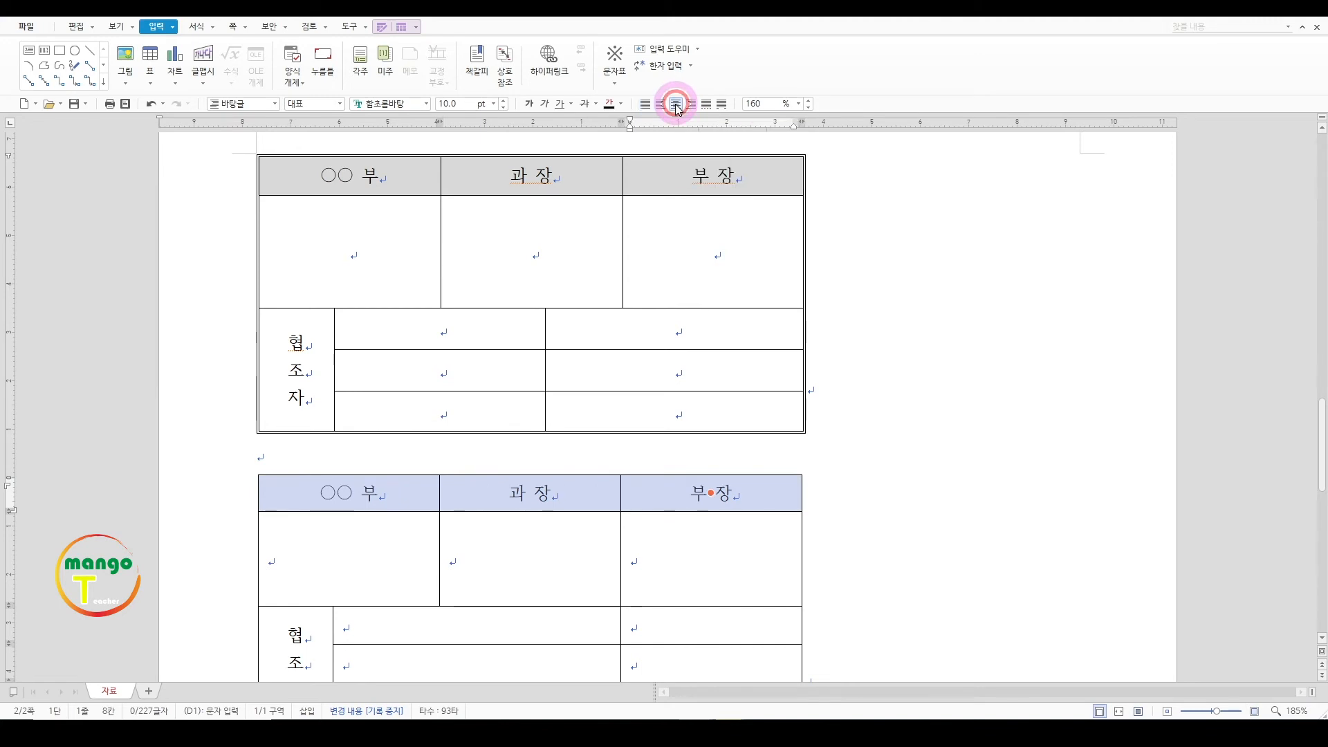
Make the widths of the six cells beside the 협조자 label equal in the new table
click(532, 586)
key(F5)
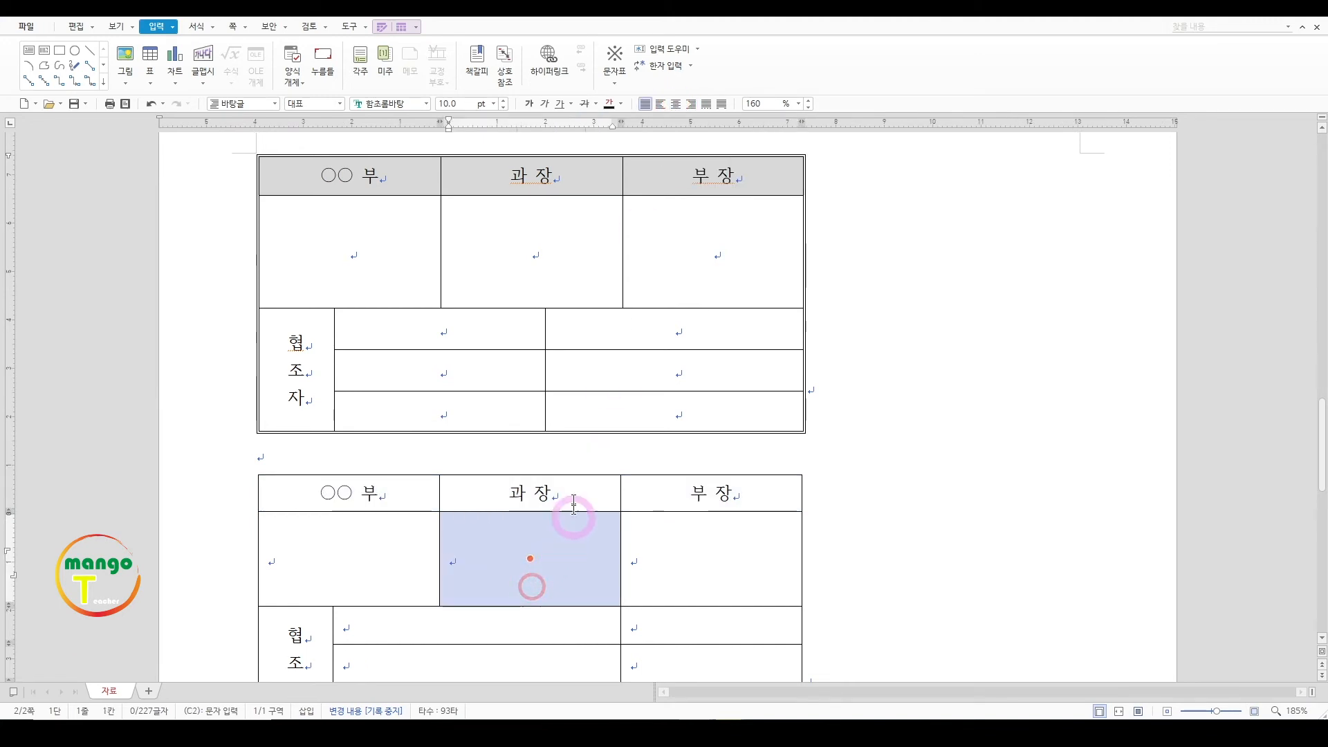
scroll(574, 498, down, 2)
click(505, 547)
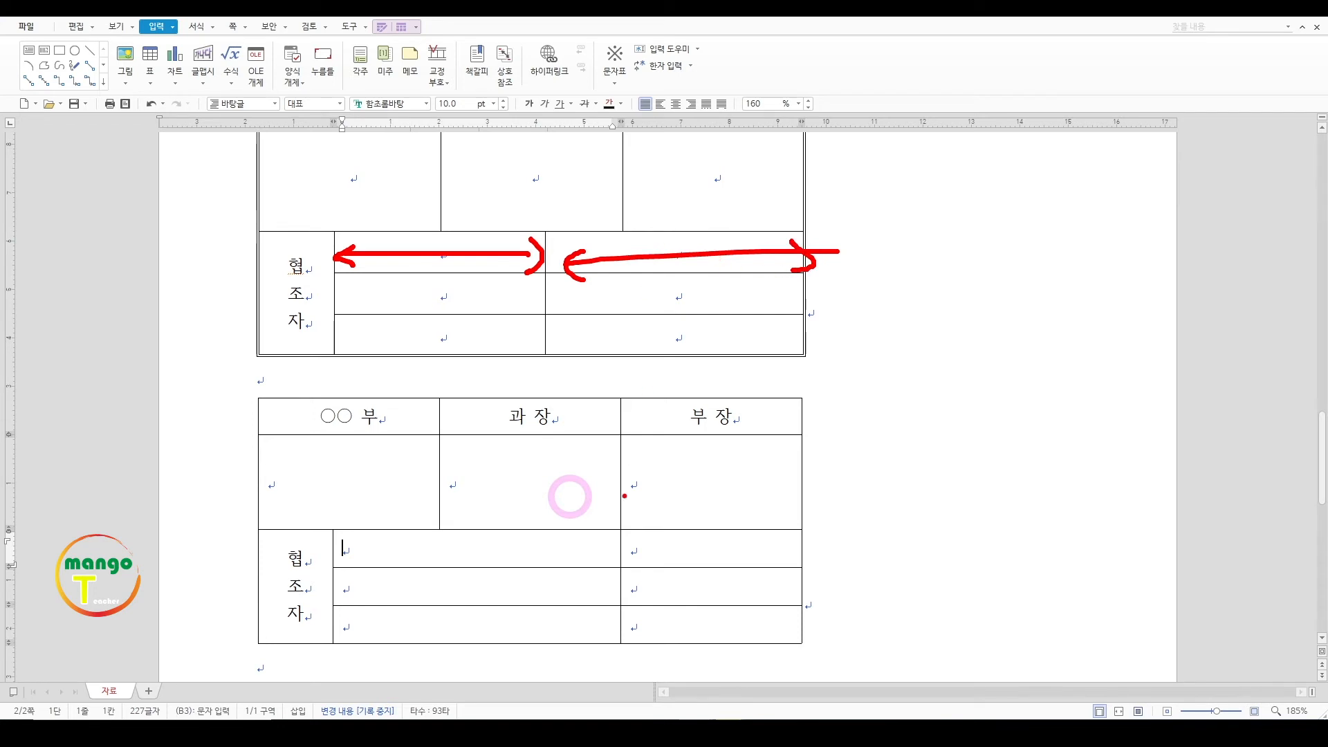
drag(420, 547, 678, 616)
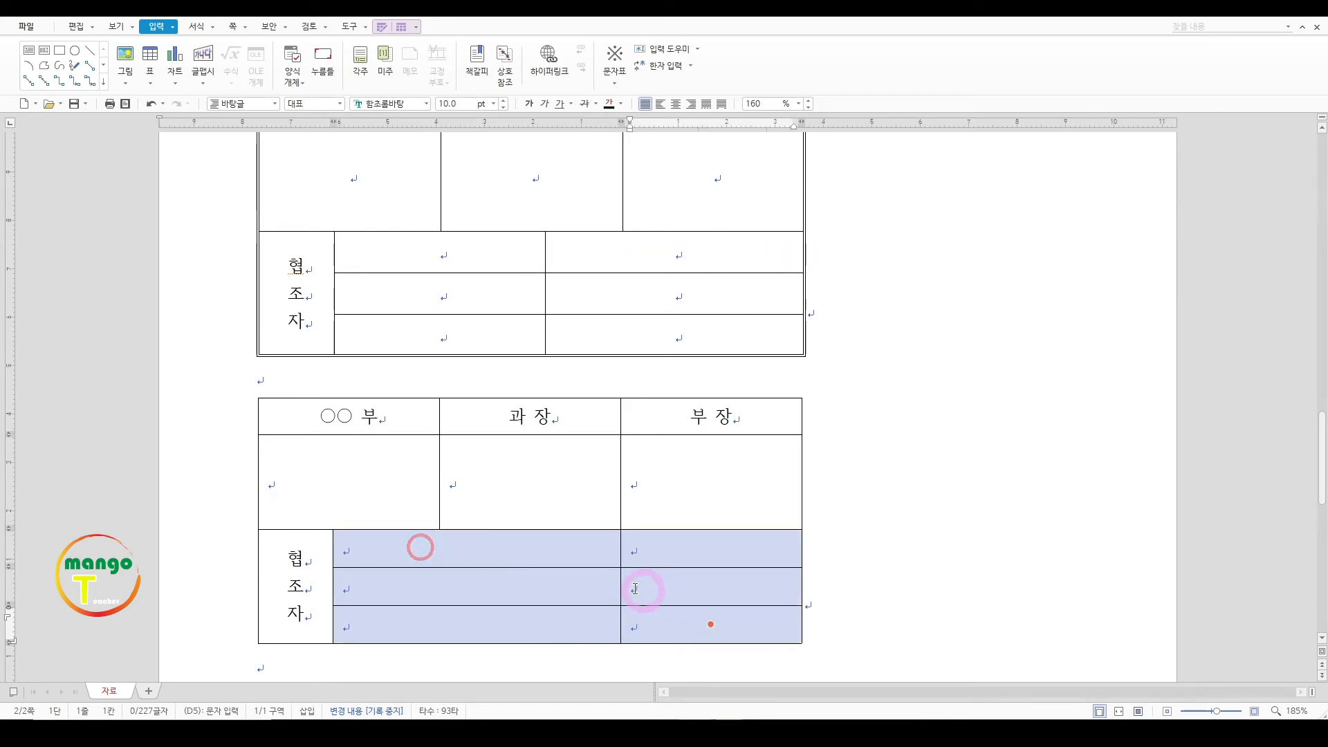
right_click(543, 550)
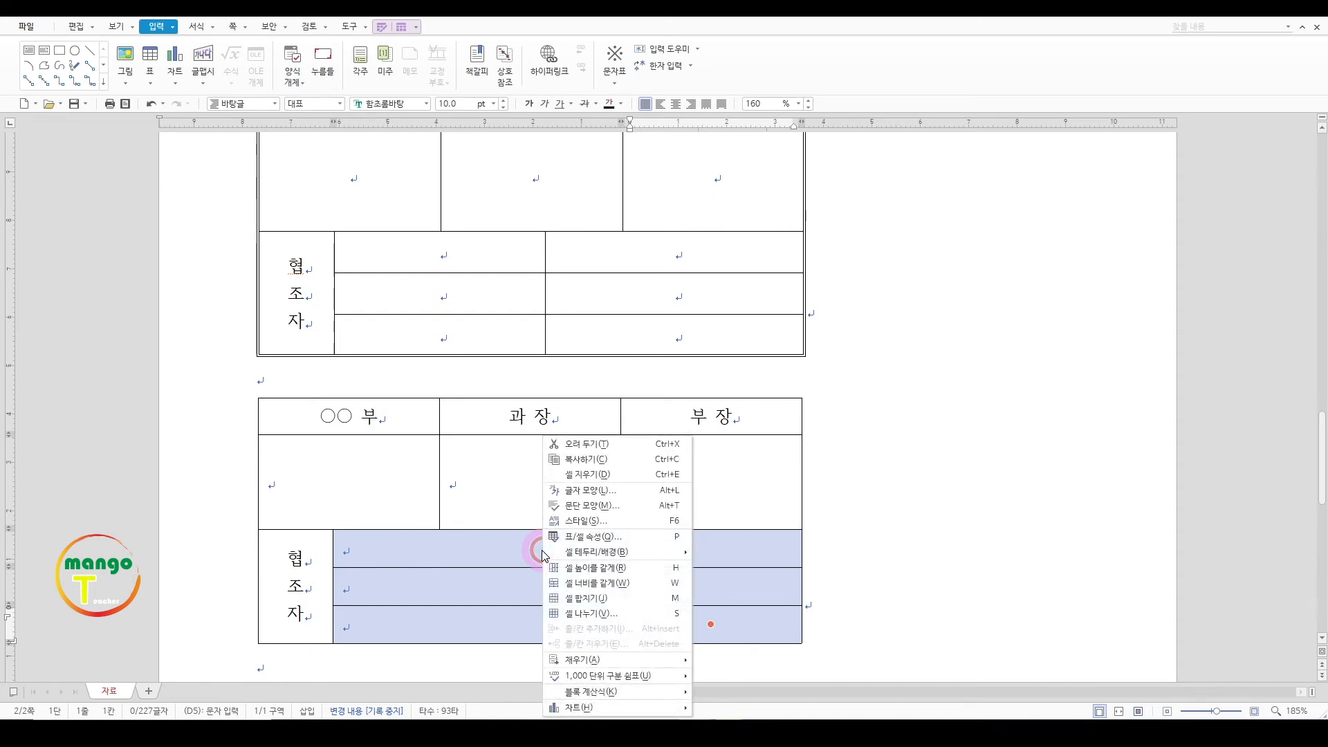
click(625, 583)
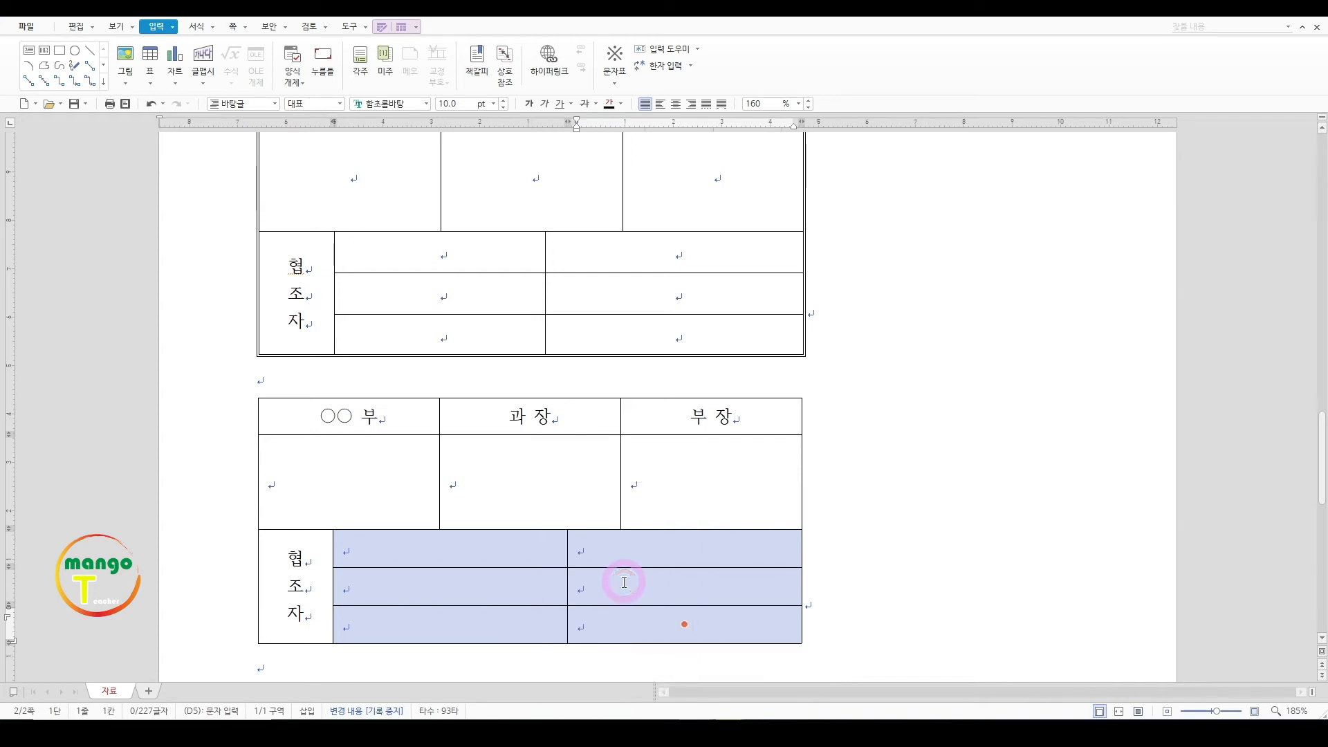
key(Escape)
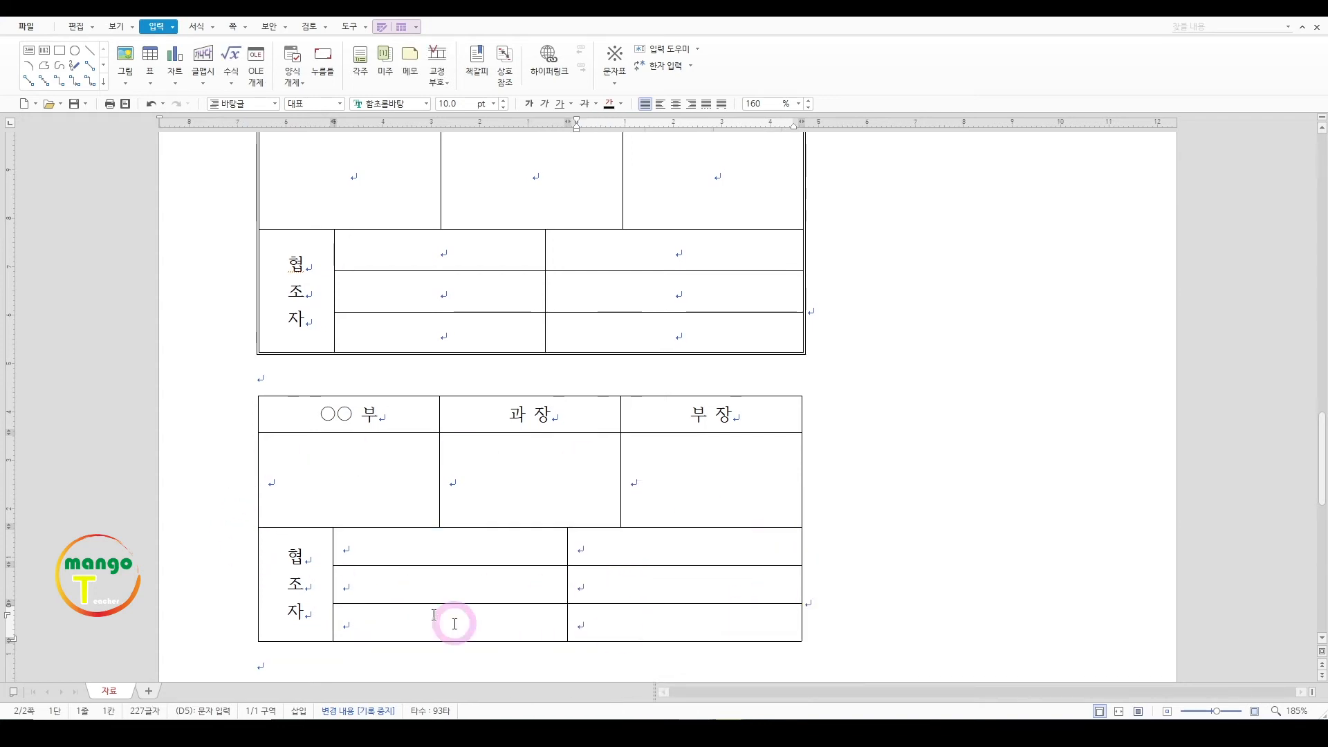
Open the cell border and background settings for the new table's header row with 각 셀마다 적용
scroll(564, 574, up, 2)
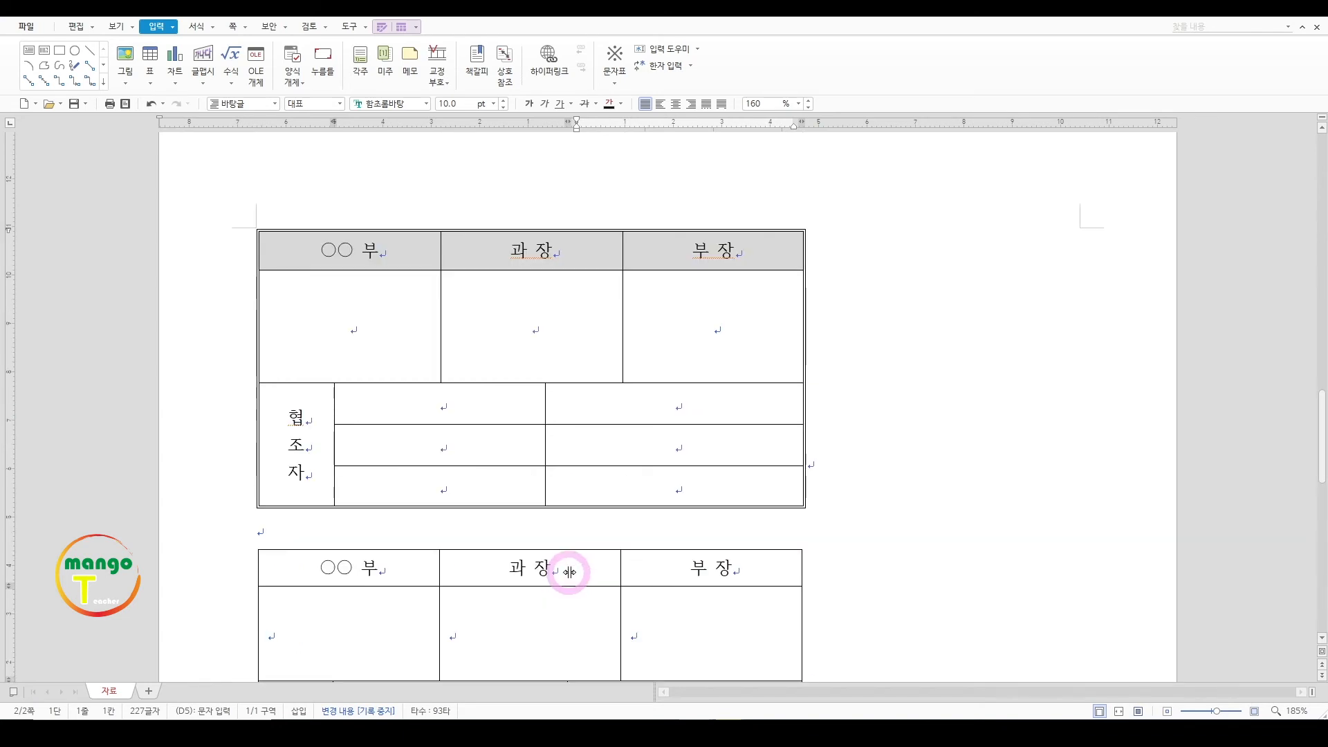
scroll(564, 564, down, 2)
scroll(398, 577, up, 1)
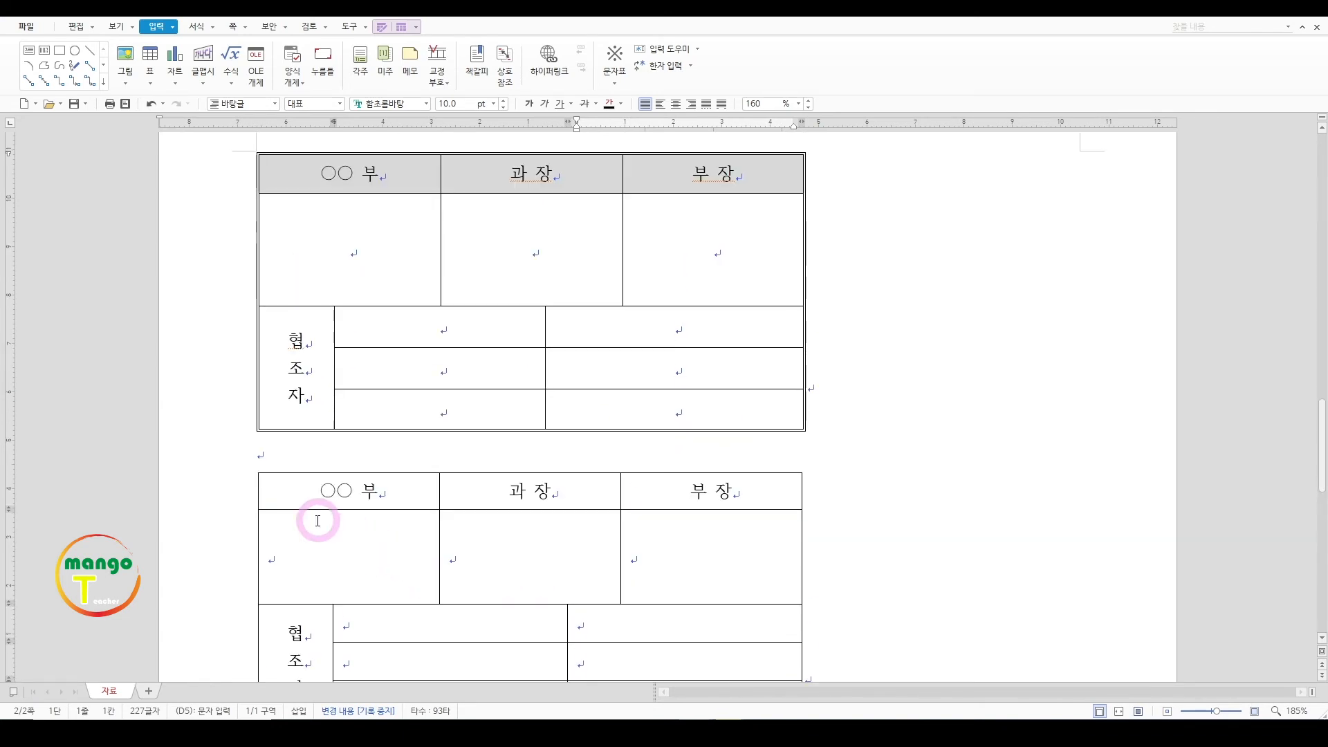
scroll(755, 539, down, 1)
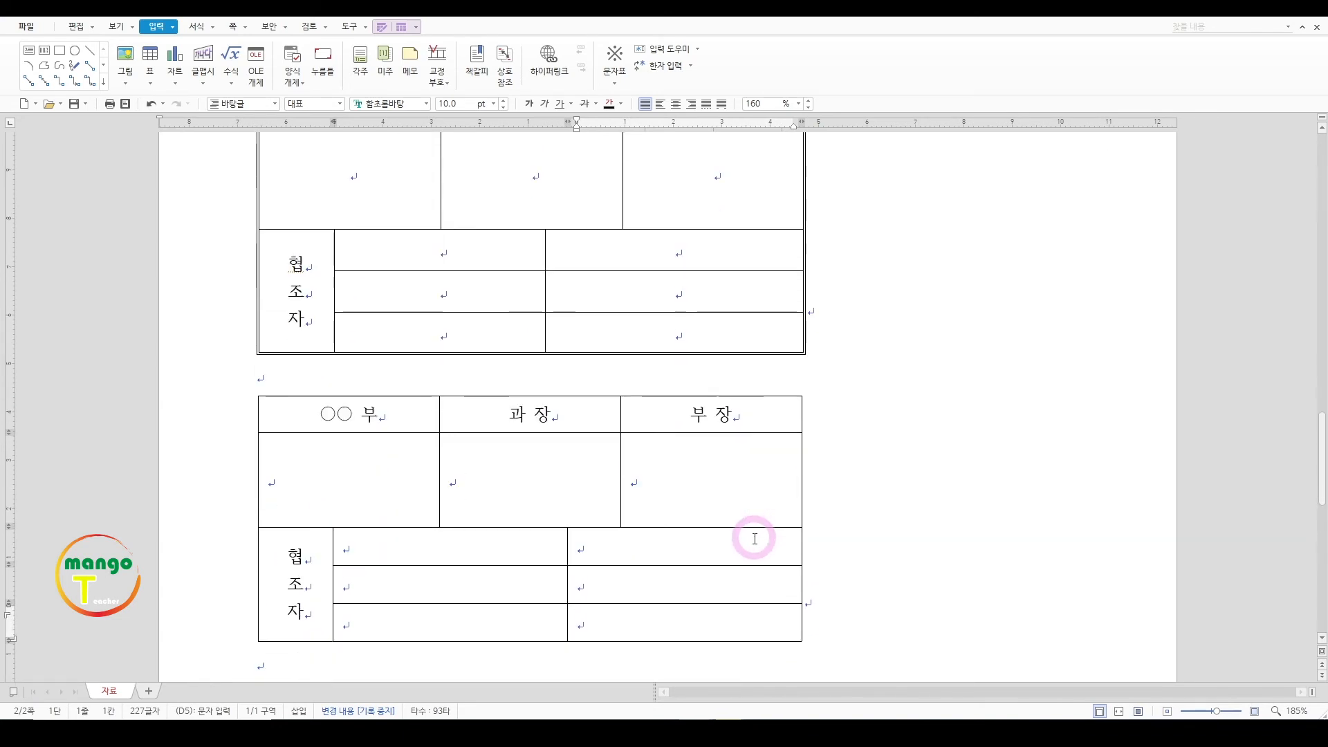
scroll(750, 543, up, 1)
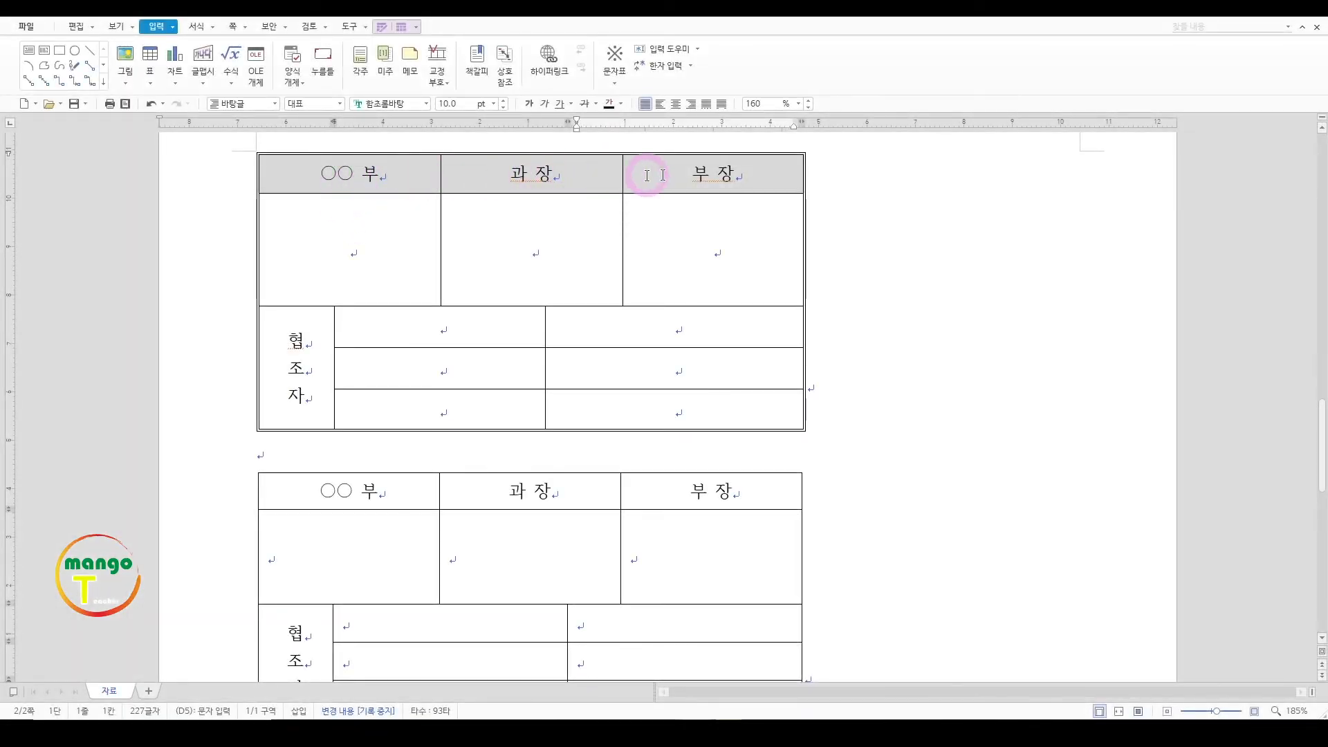
drag(300, 495, 711, 491)
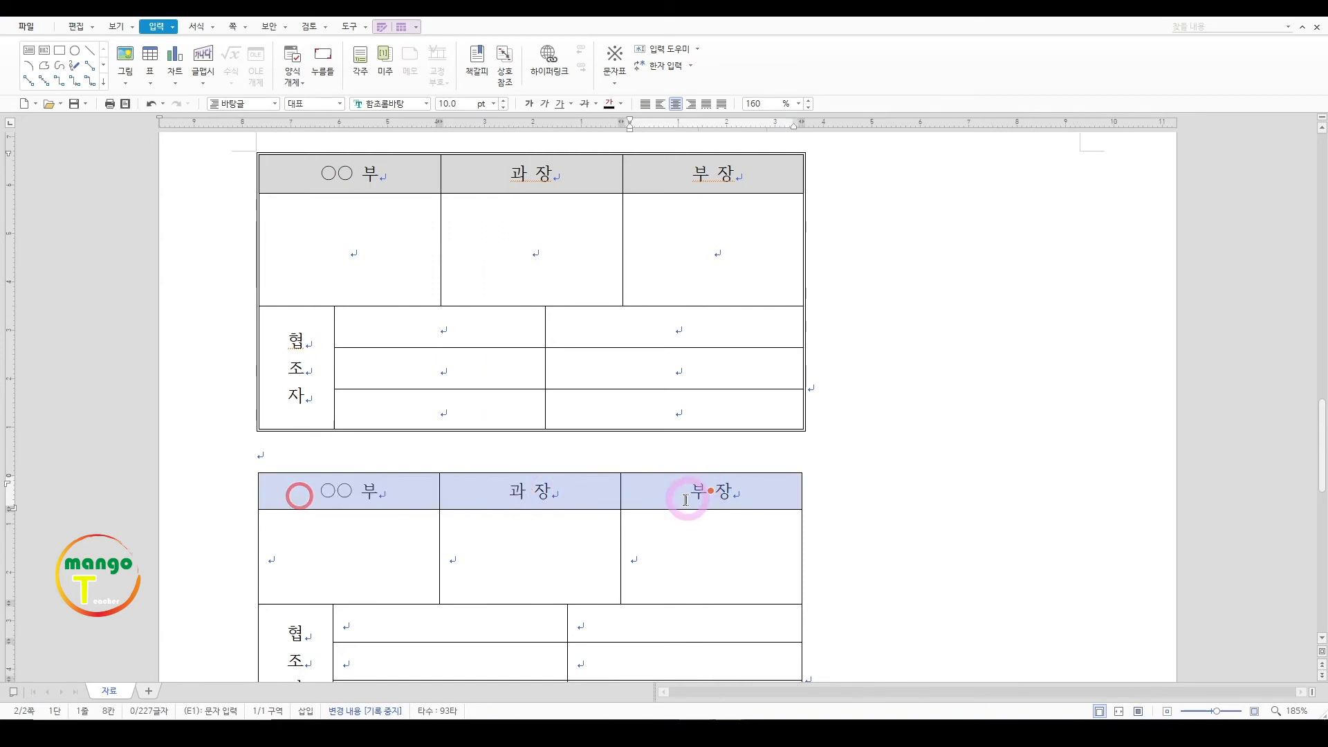
right_click(575, 489)
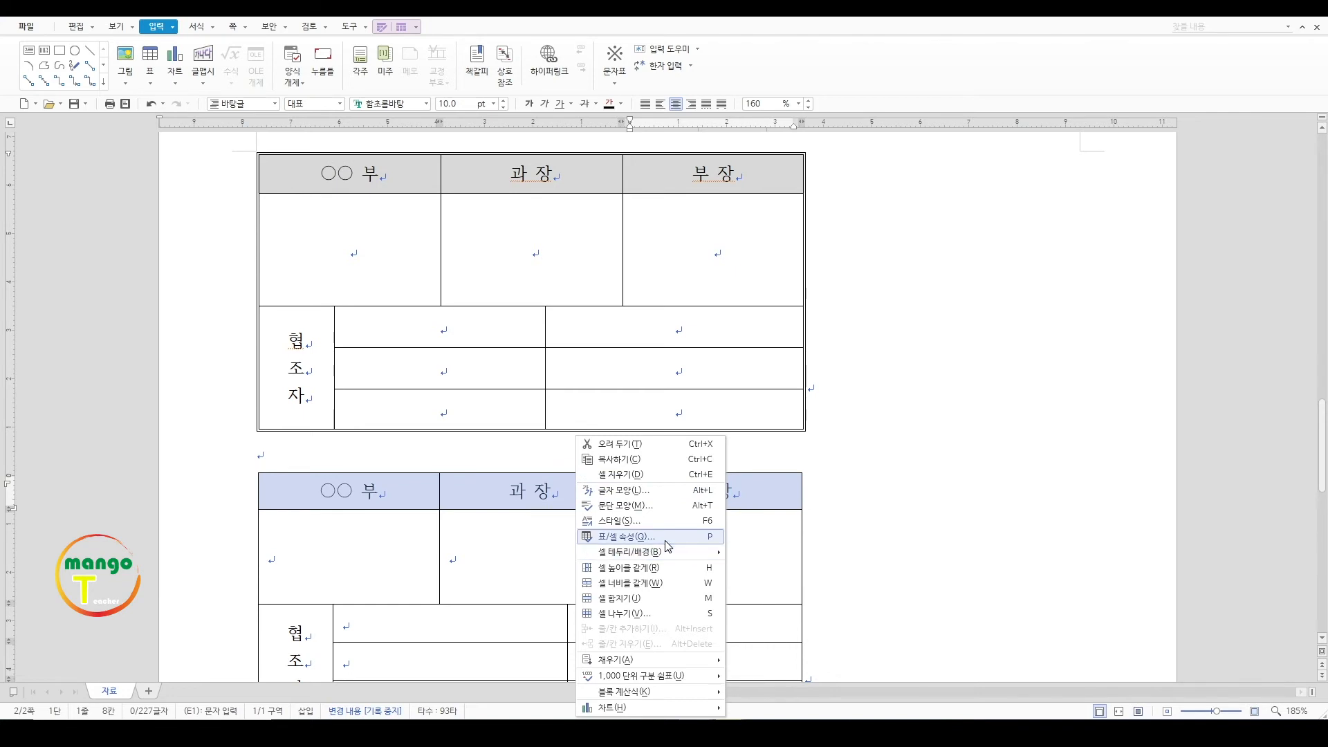
mouse_move(667, 559)
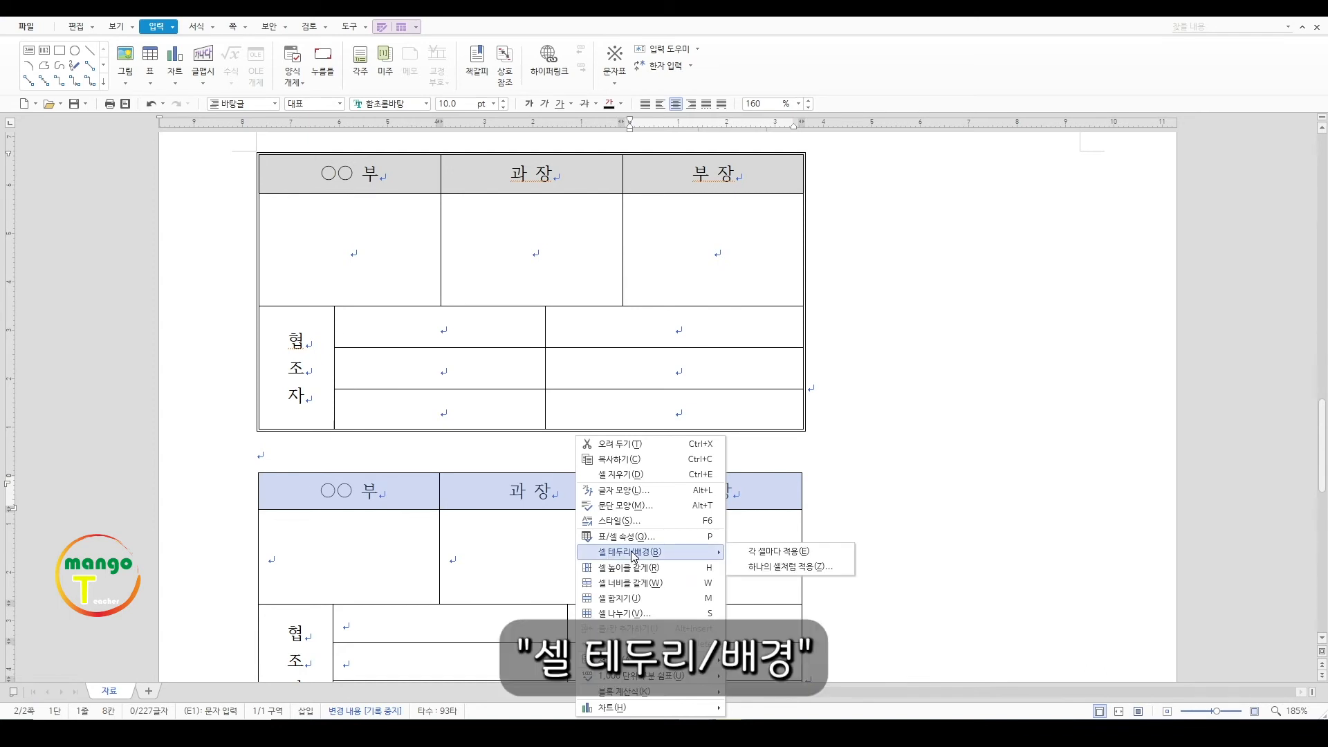
click(745, 556)
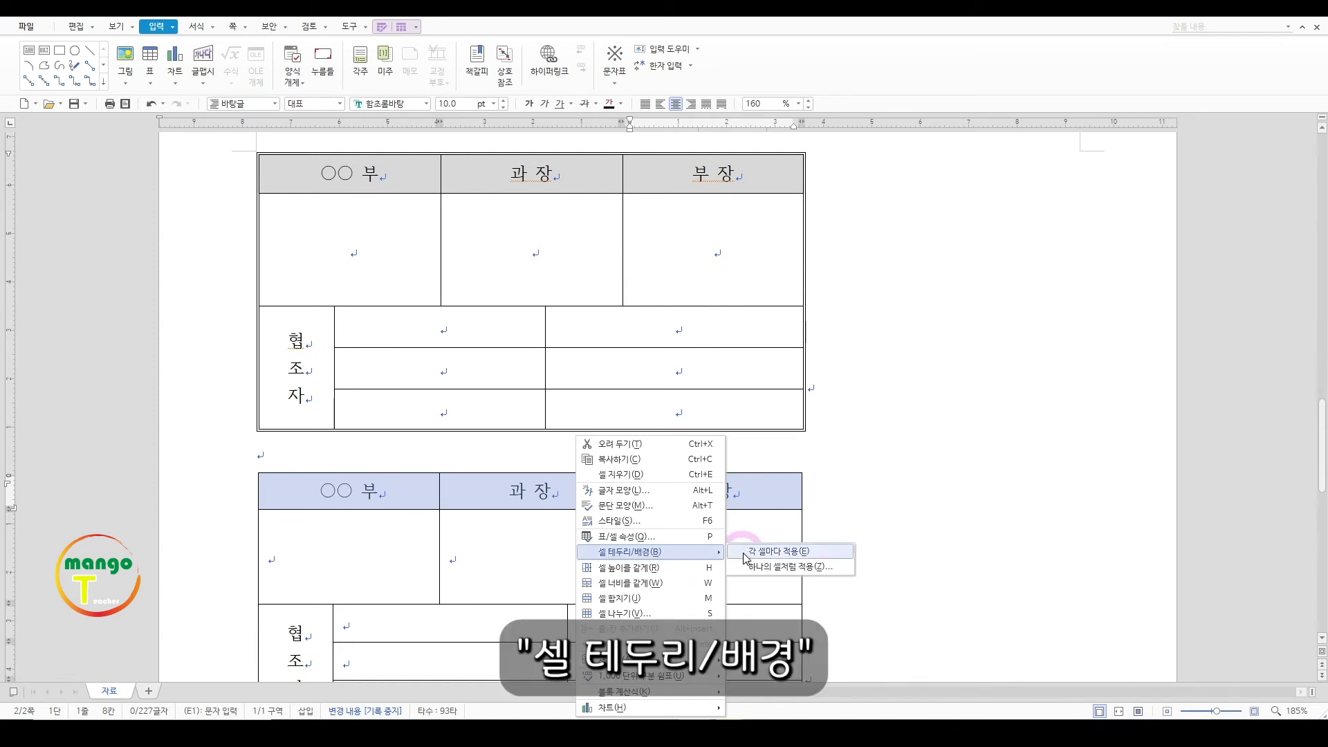
click(747, 567)
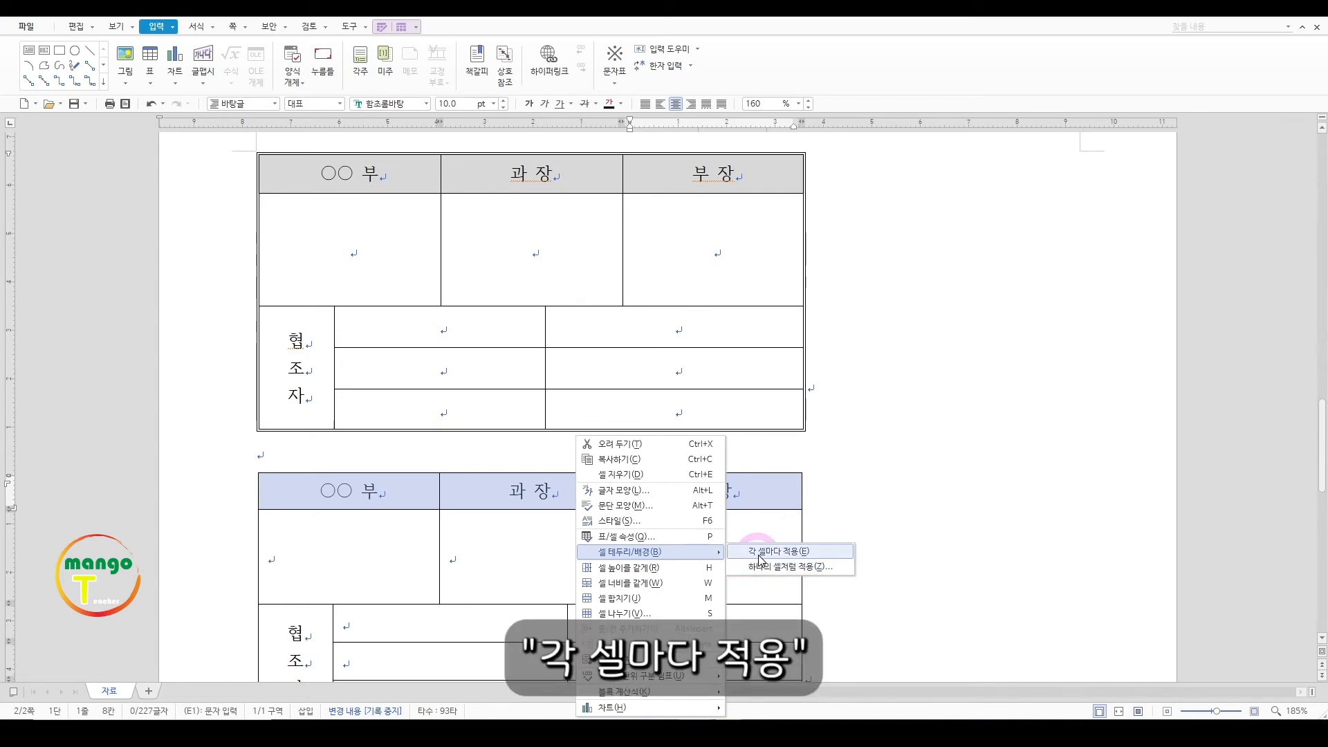
click(761, 553)
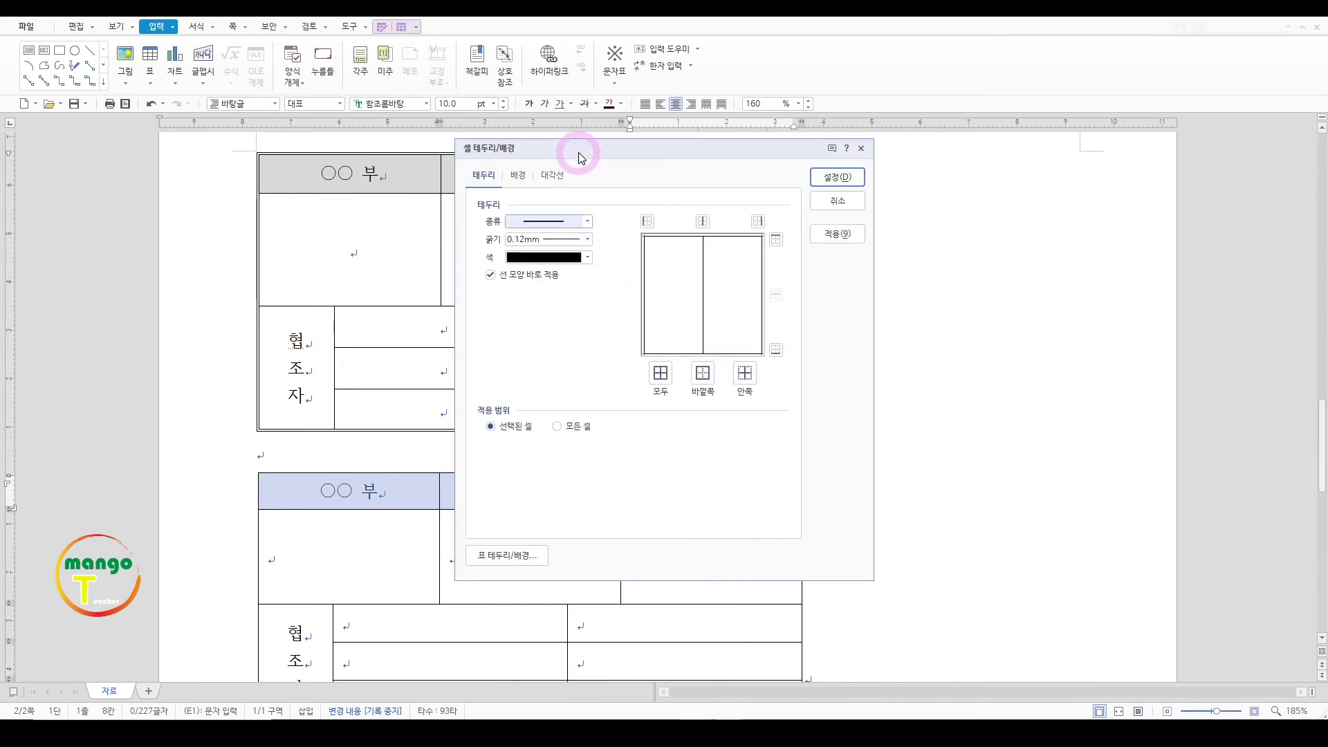
drag(580, 158, 572, 249)
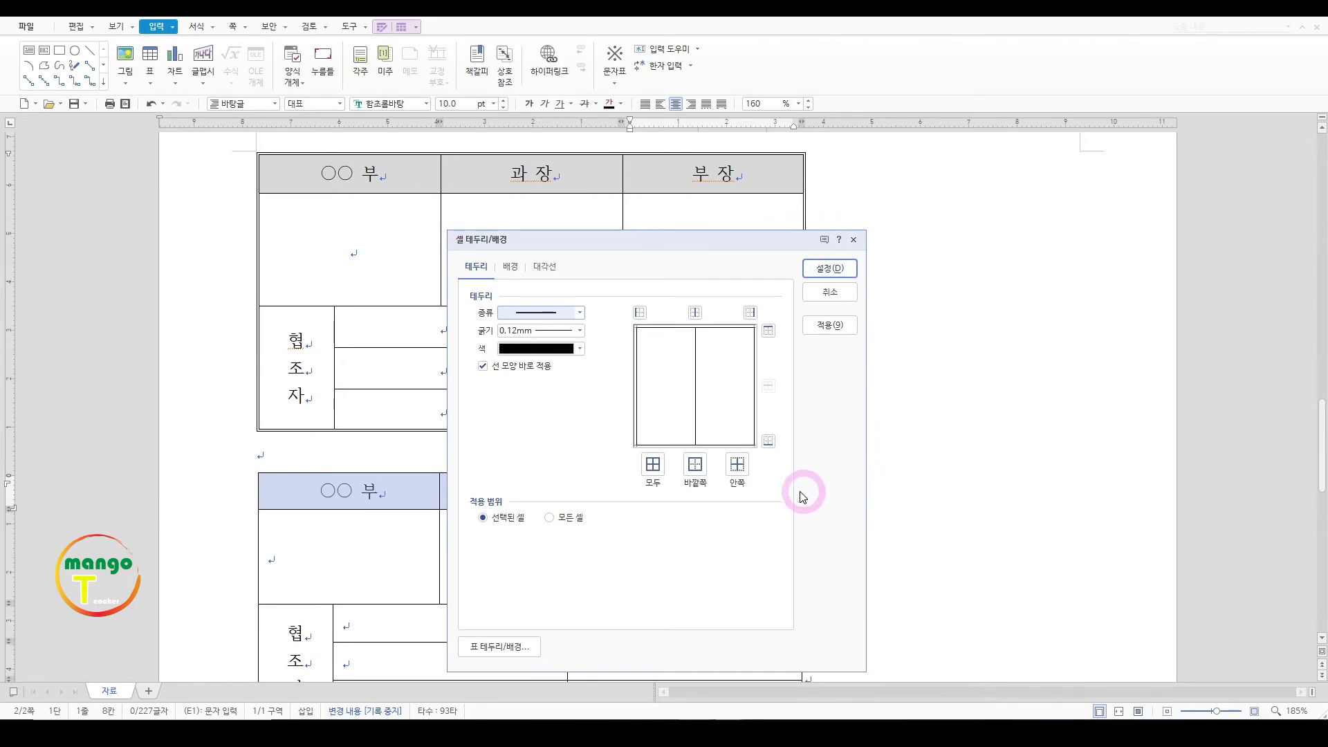
Look through the 배경, 대각선 and 테두리 settings available for the header cells
click(509, 267)
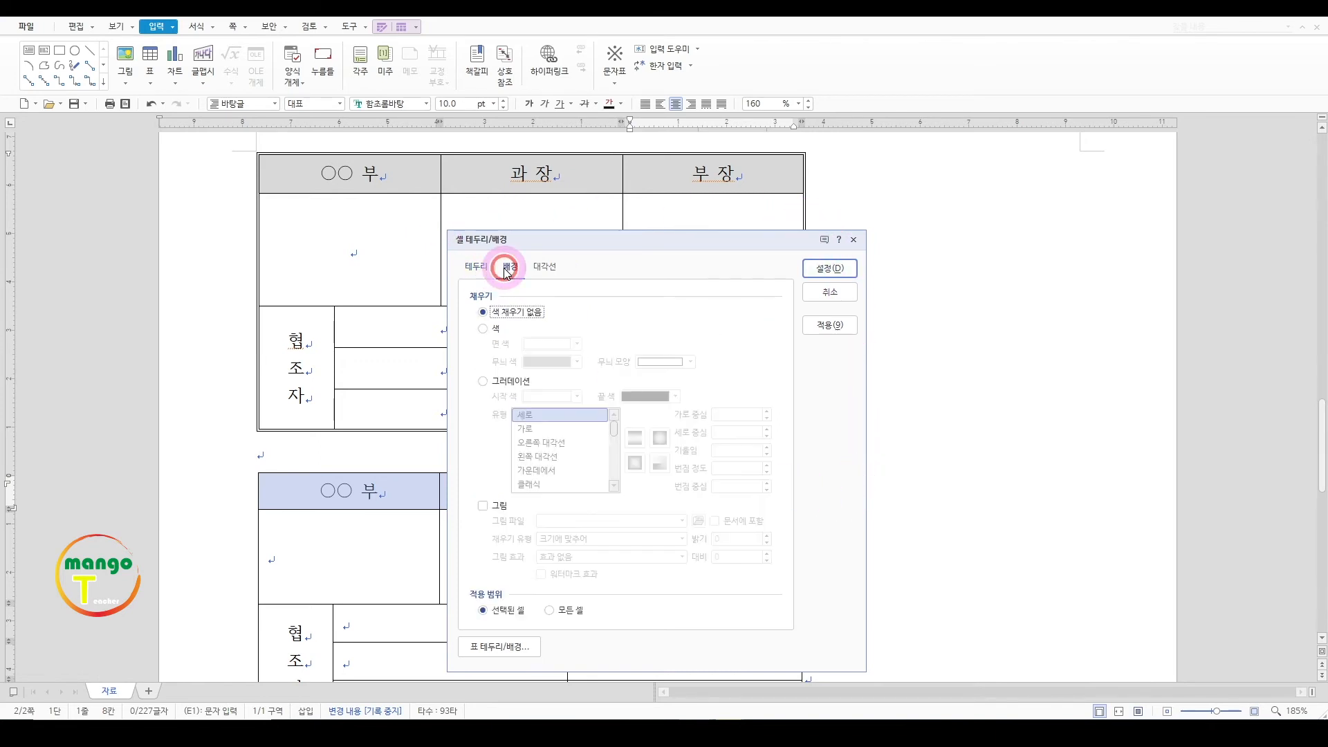
click(544, 267)
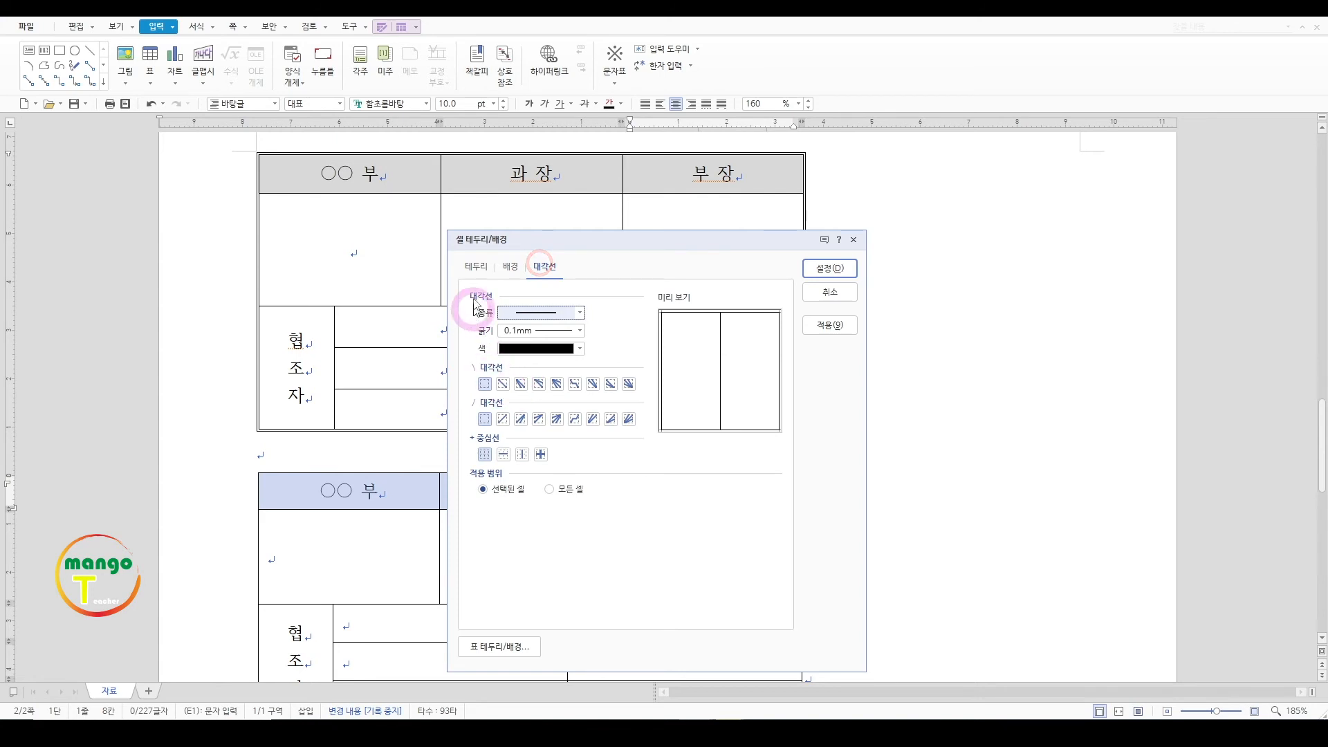
click(475, 266)
click(510, 266)
click(544, 269)
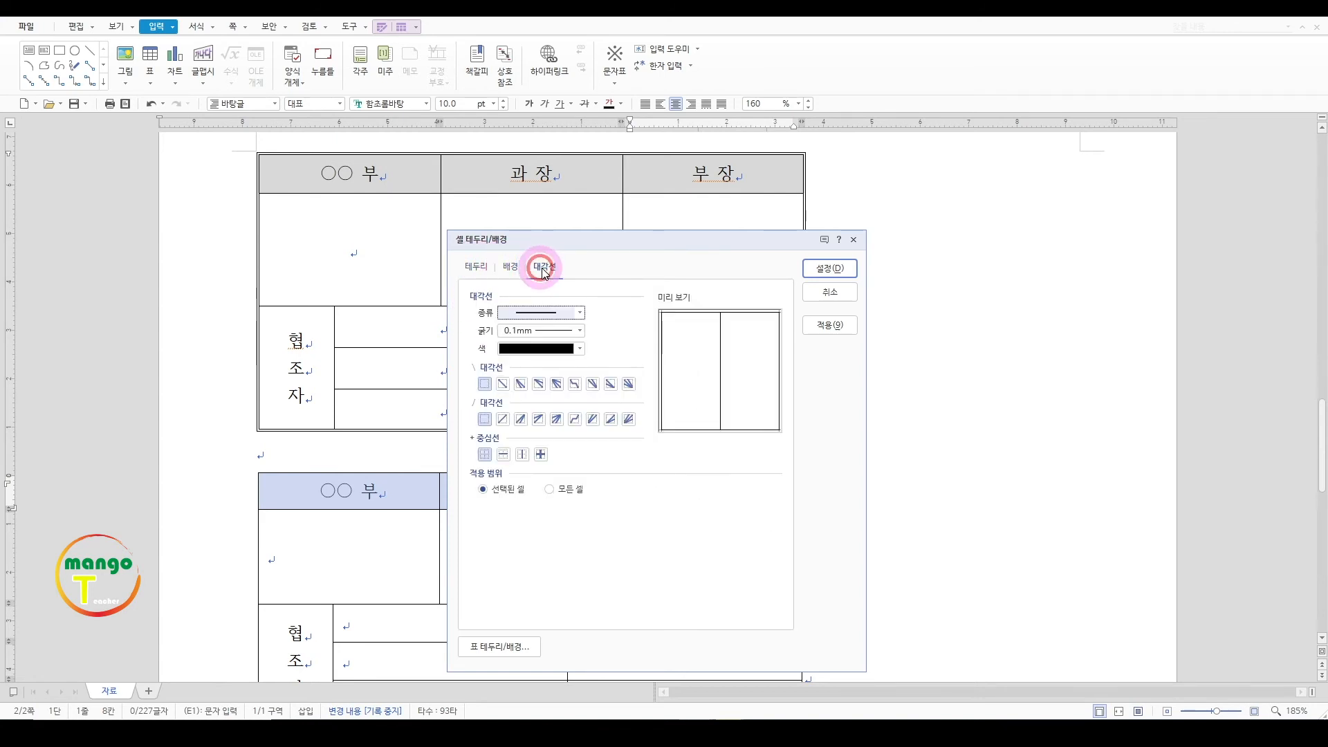
click(475, 267)
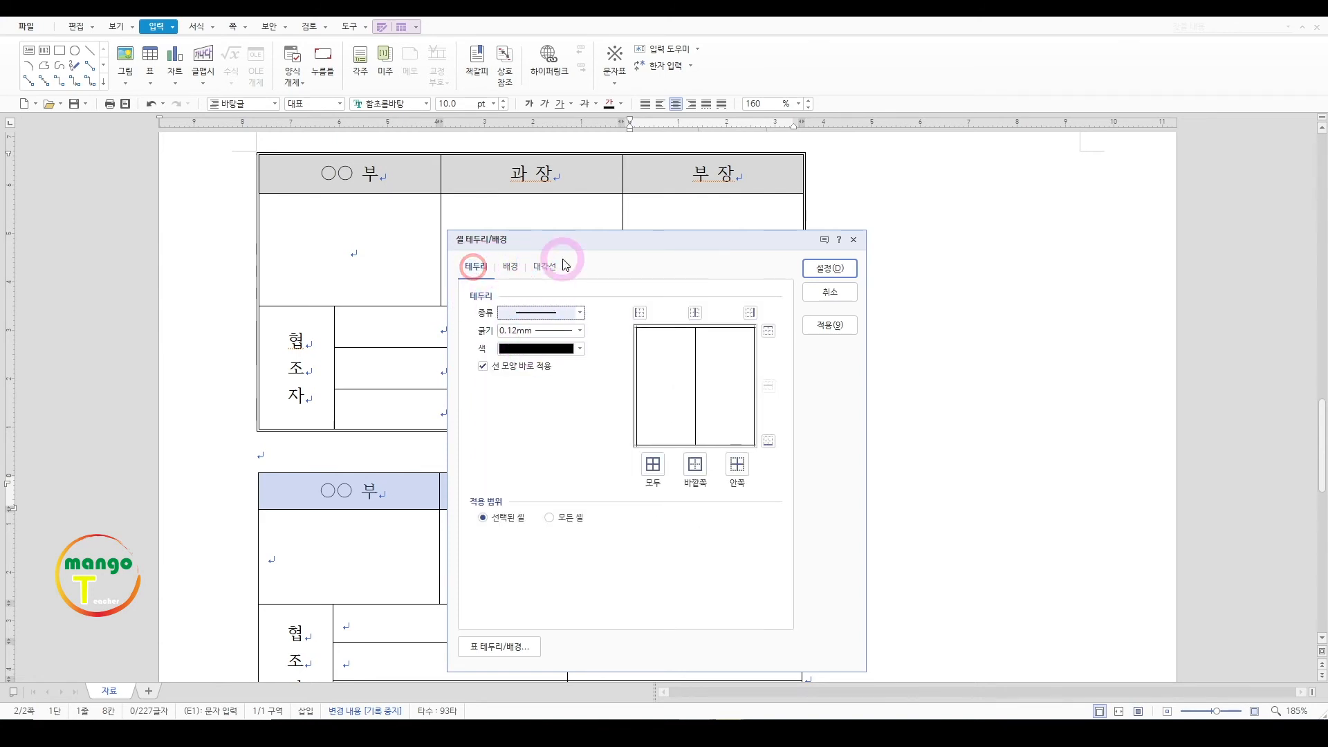
Fill the new table's header row with a light yellow 면 색 and apply it
click(511, 267)
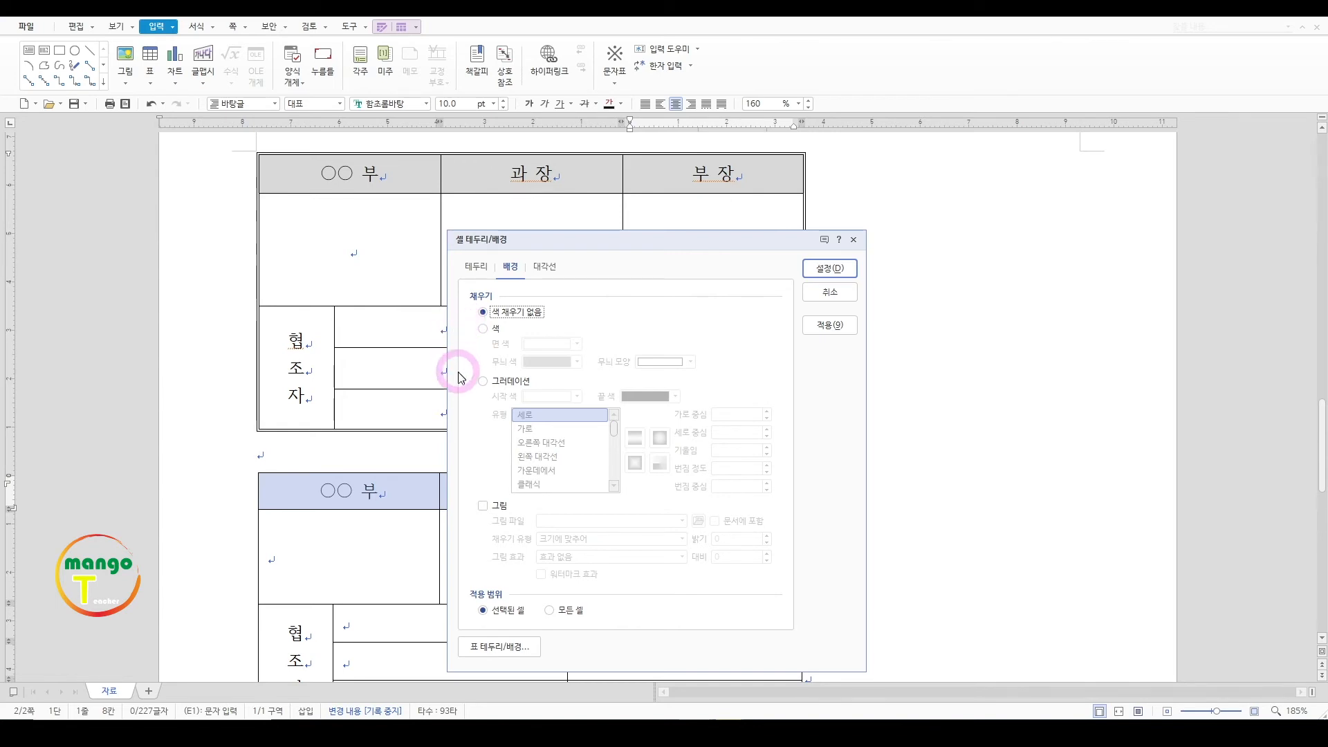
click(484, 328)
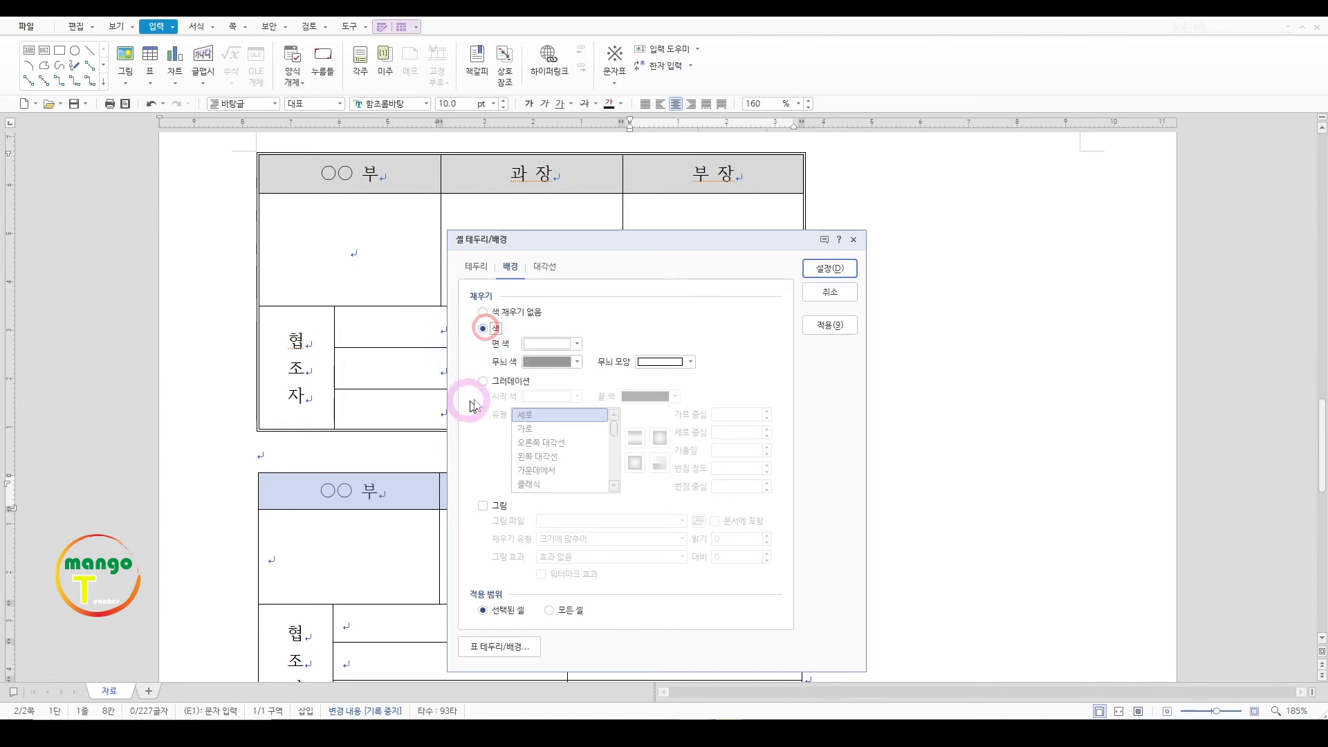
click(550, 345)
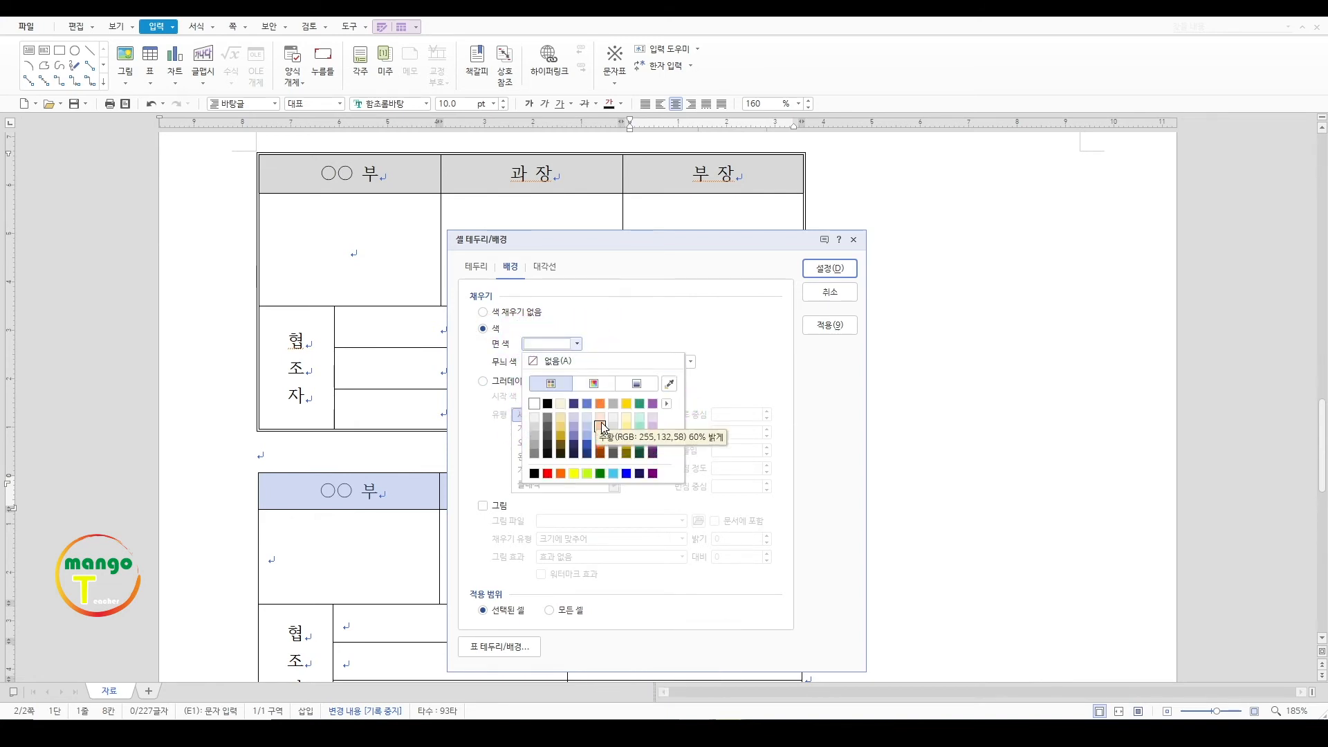
click(840, 269)
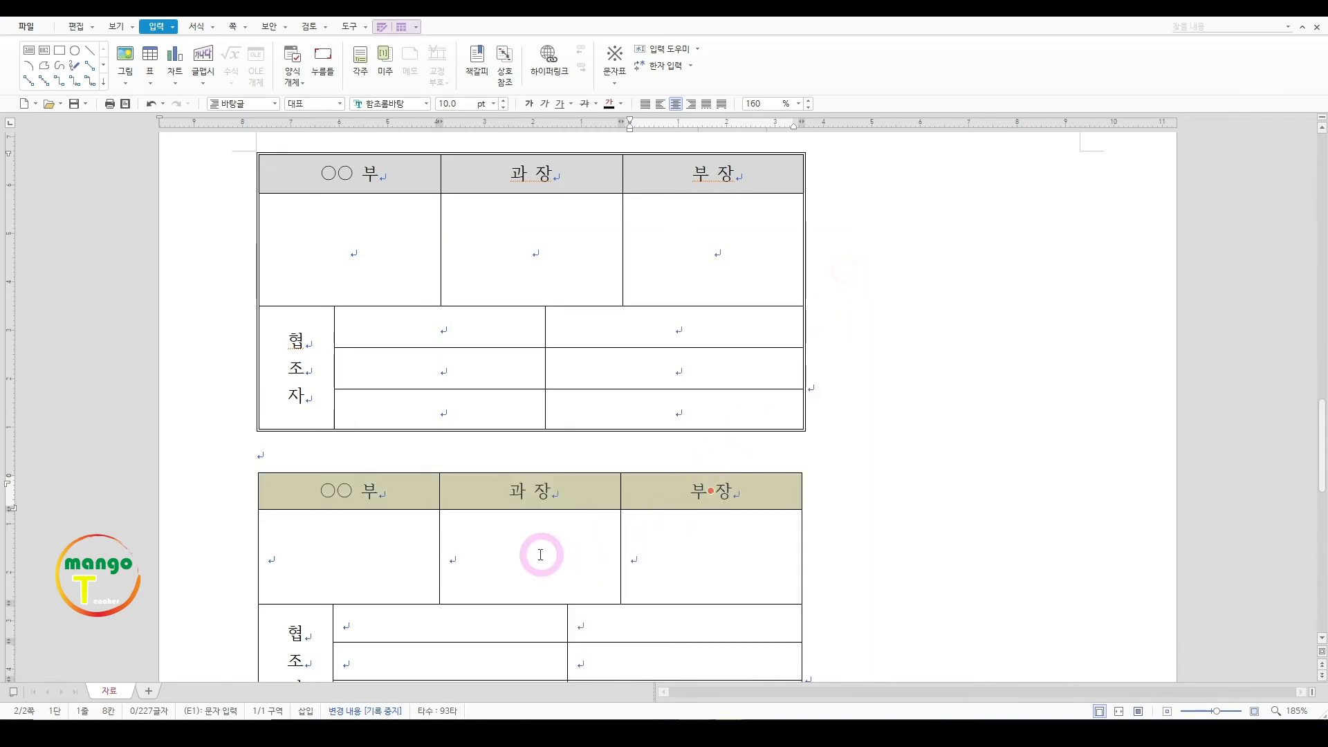
click(564, 564)
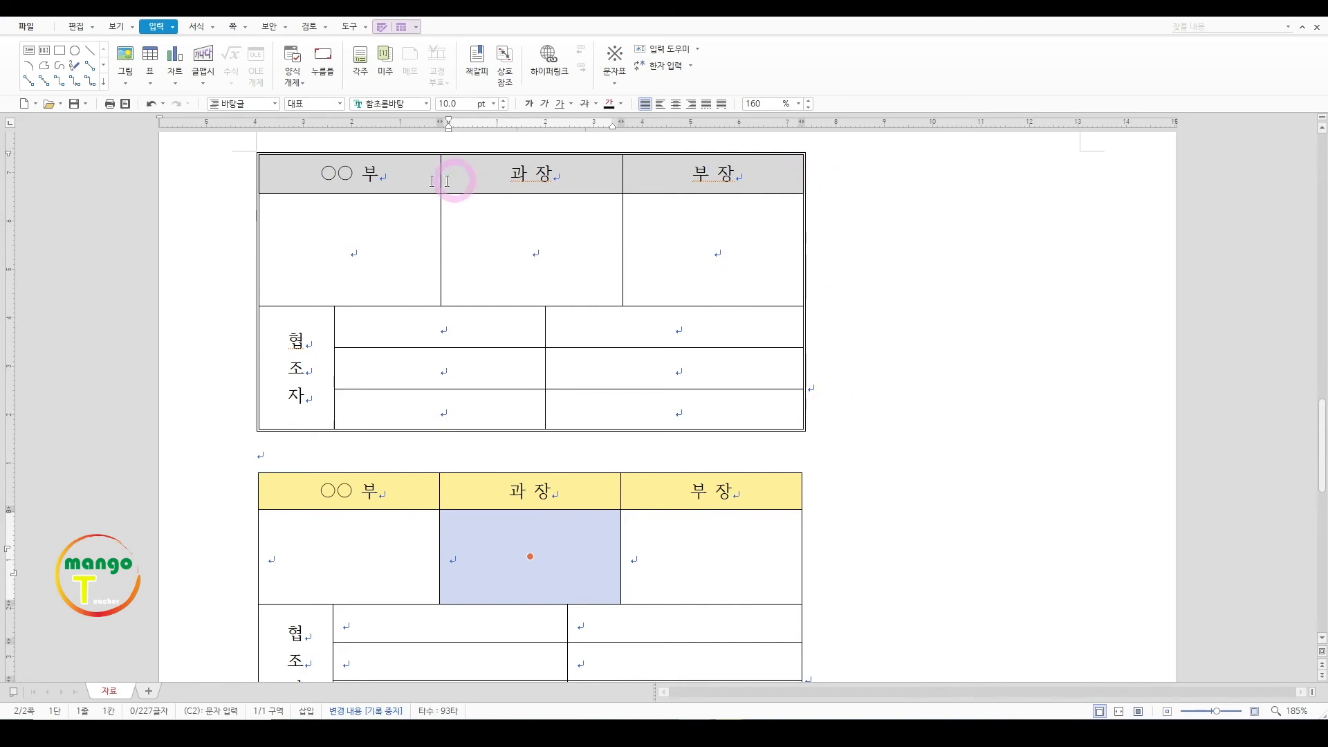
Open the cell border and background settings for all cells of the new approval table with 각 셀마다 적용
scroll(474, 240, down, 2)
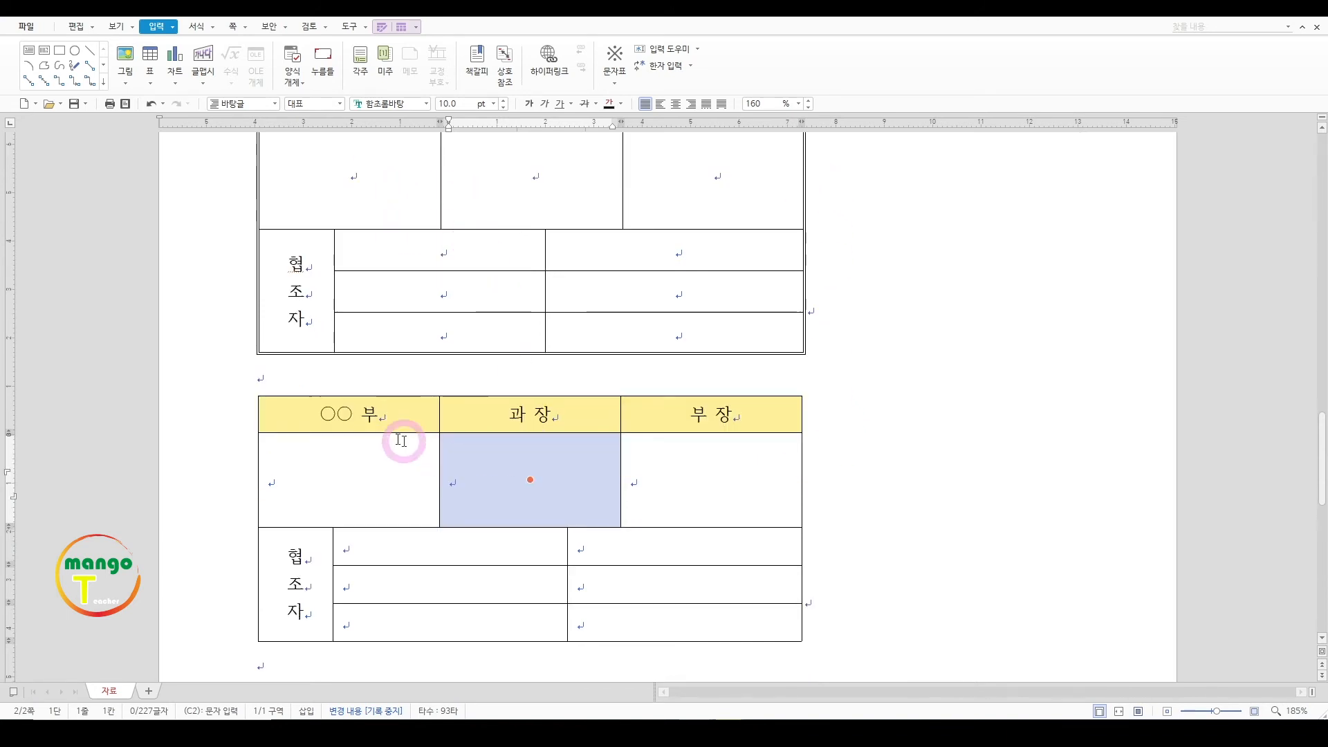
click(357, 416)
drag(357, 416, 684, 622)
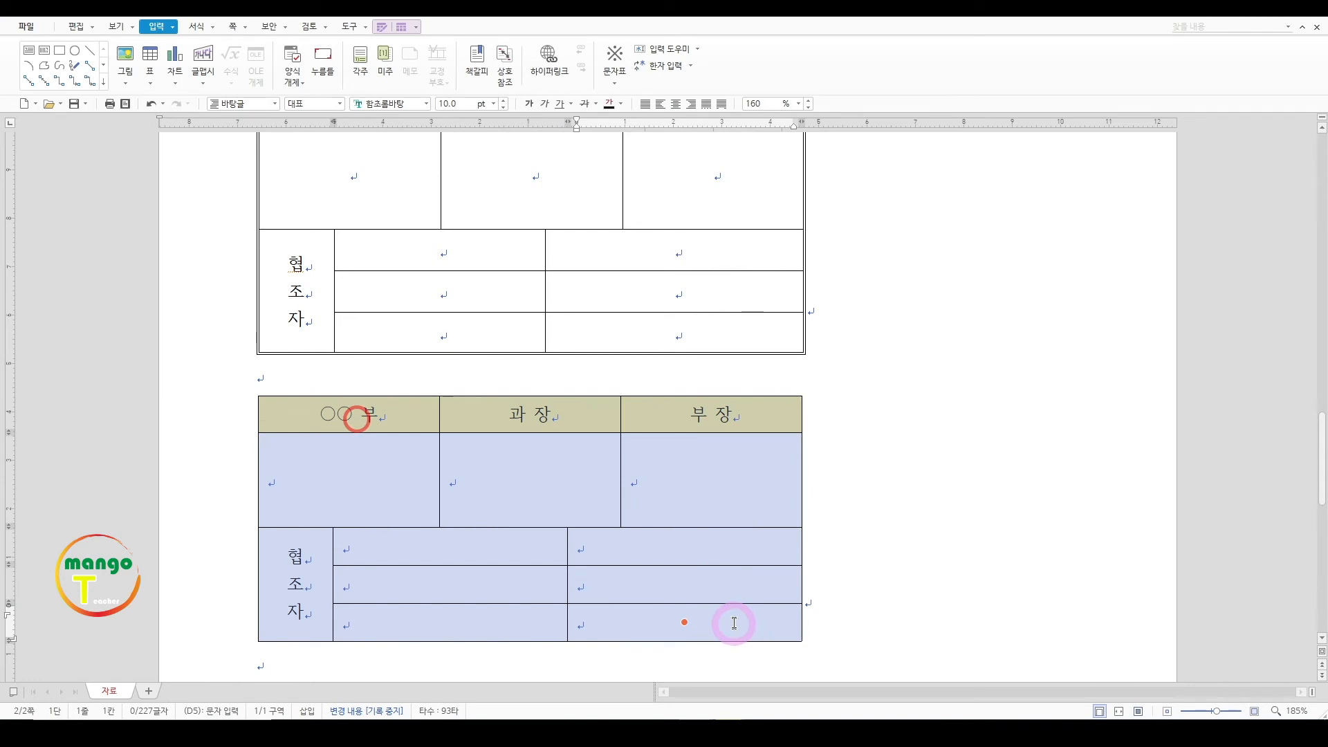
right_click(676, 473)
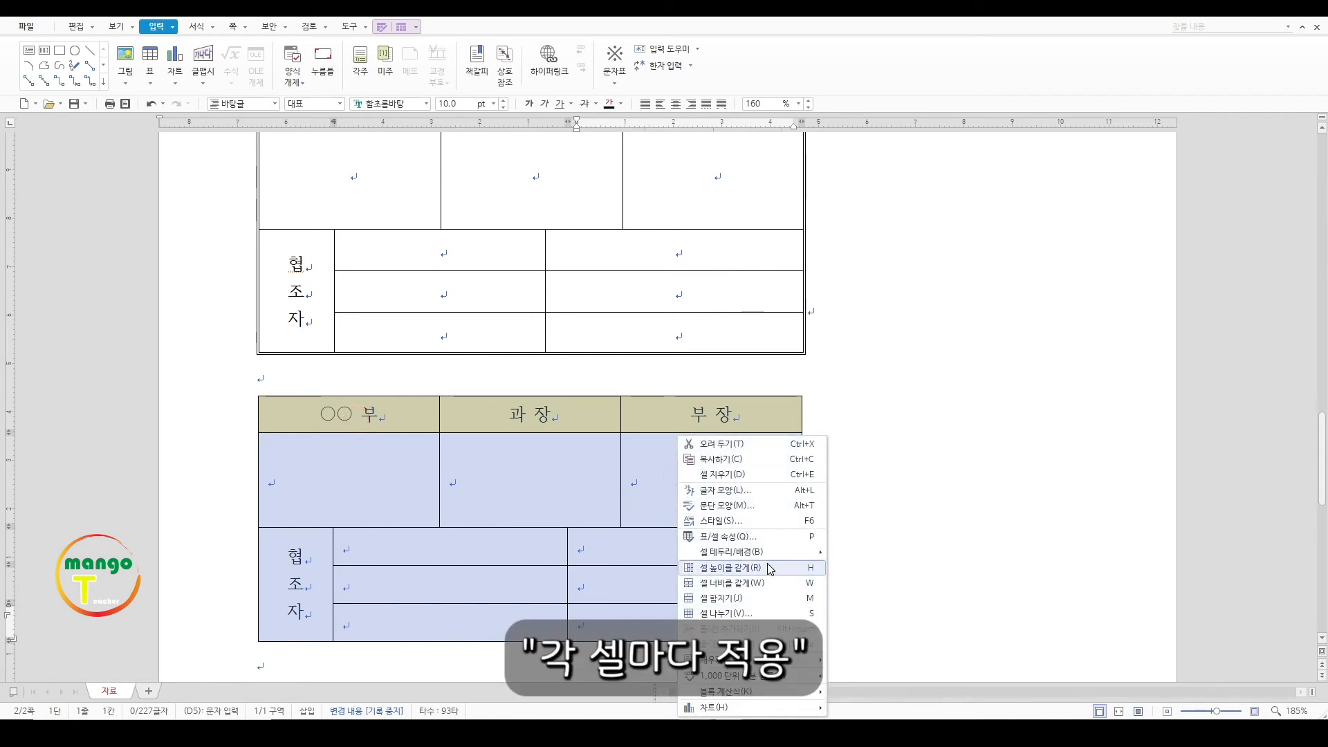
mouse_move(753, 554)
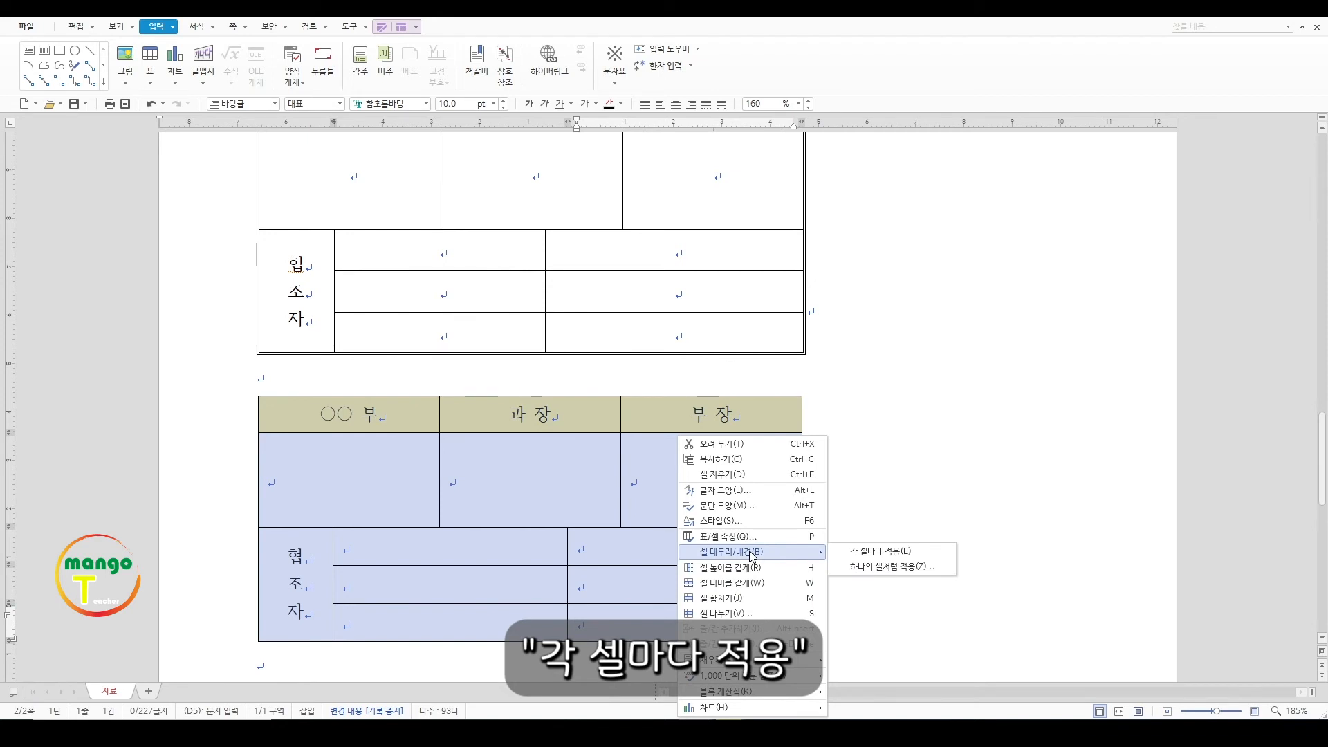
click(892, 553)
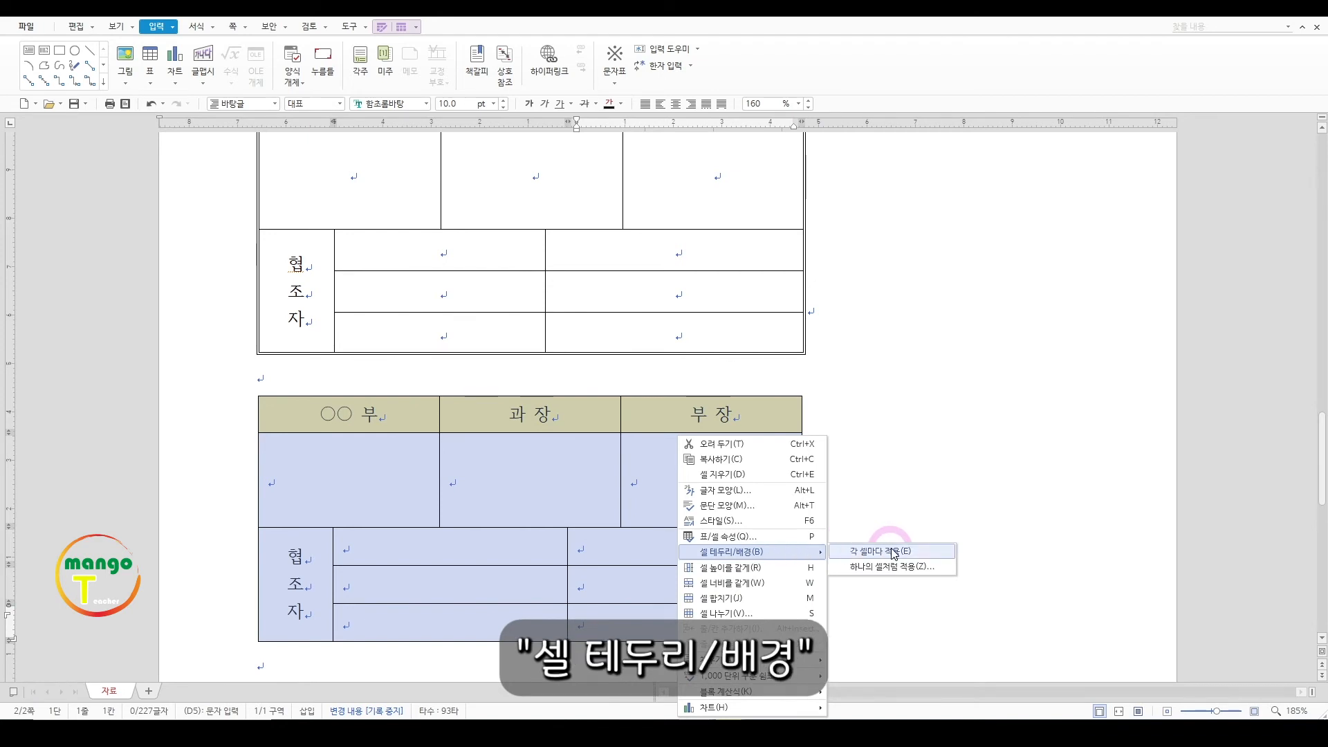
click(893, 551)
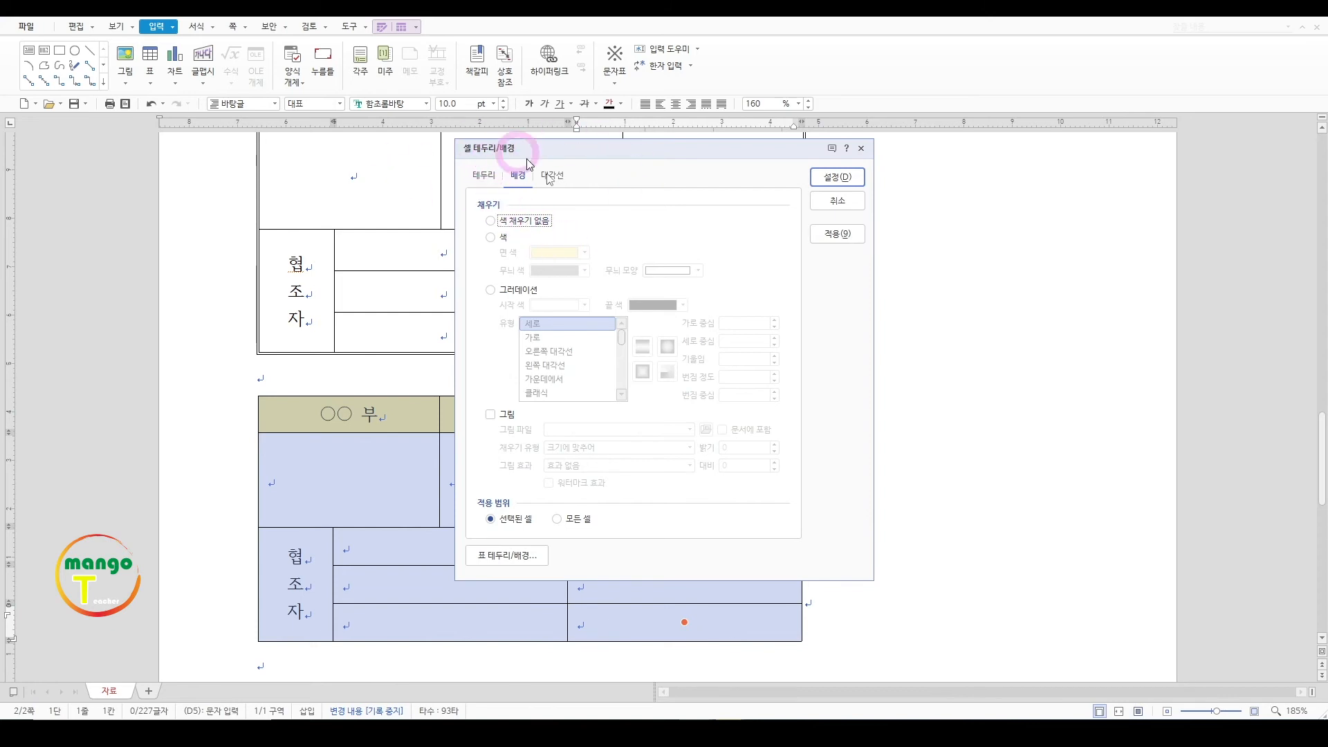
Apply a 0.5 mm double solid line to the 바깥쪽 borders of the new approval table
click(491, 181)
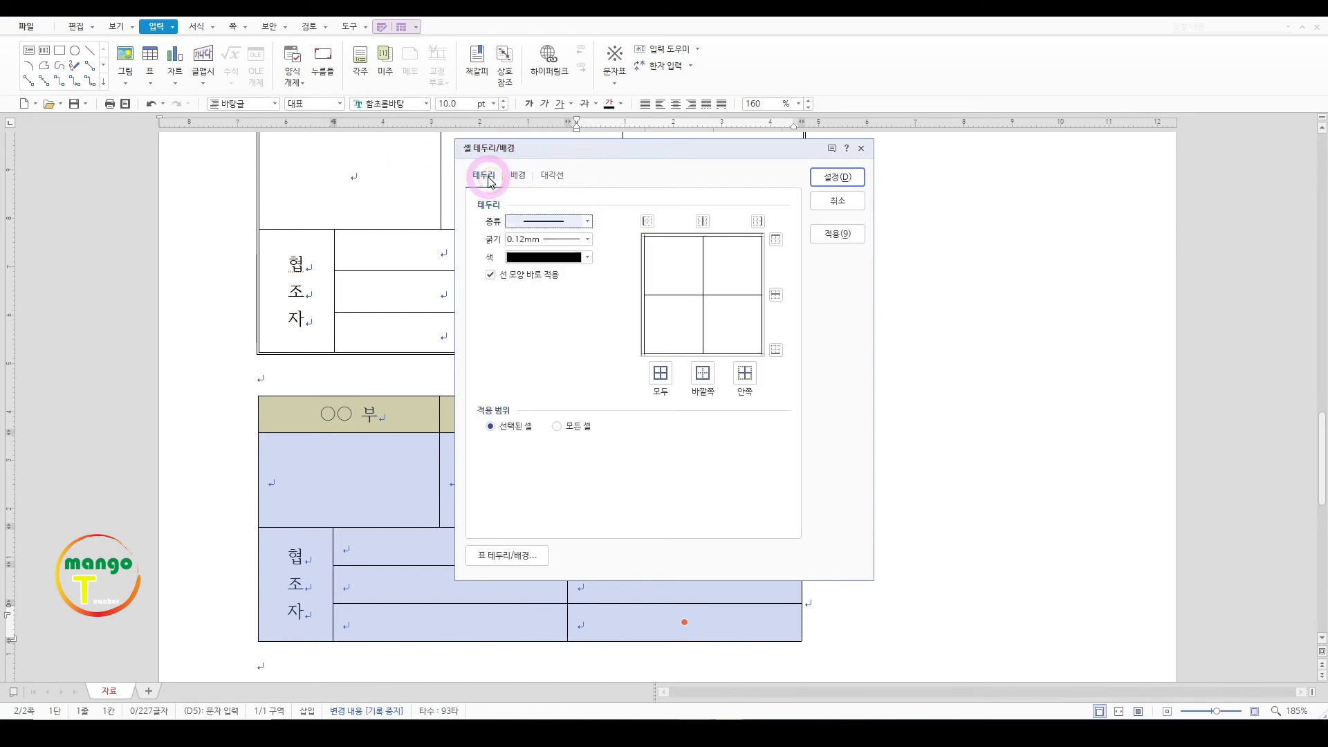
click(590, 220)
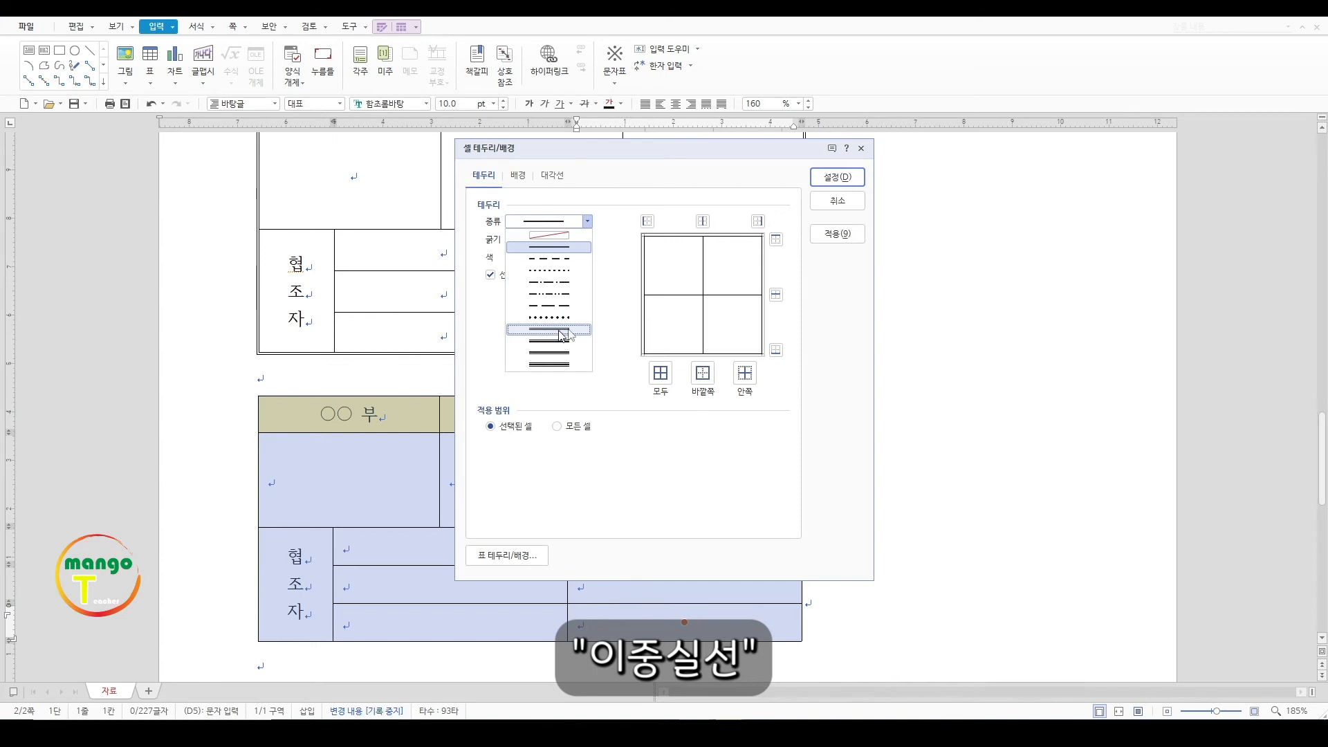
click(592, 338)
click(587, 220)
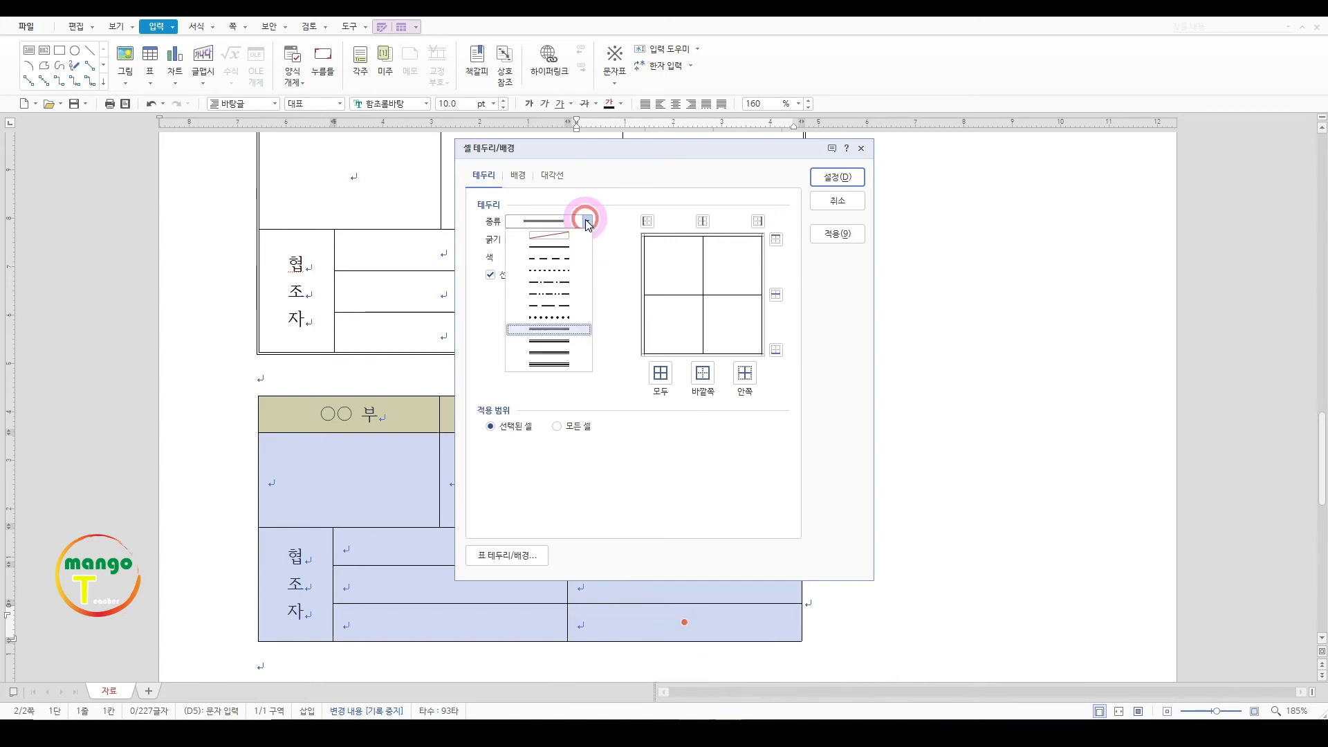
click(548, 336)
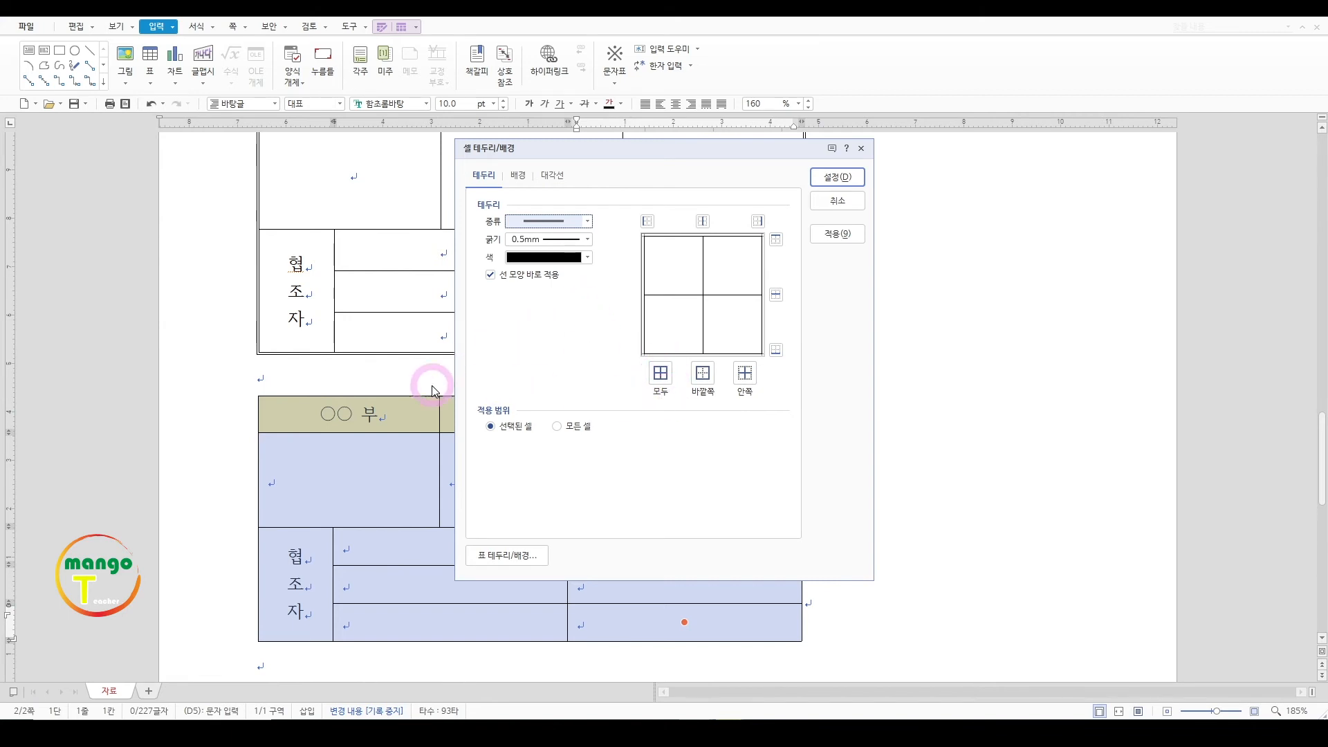
drag(692, 143, 836, 144)
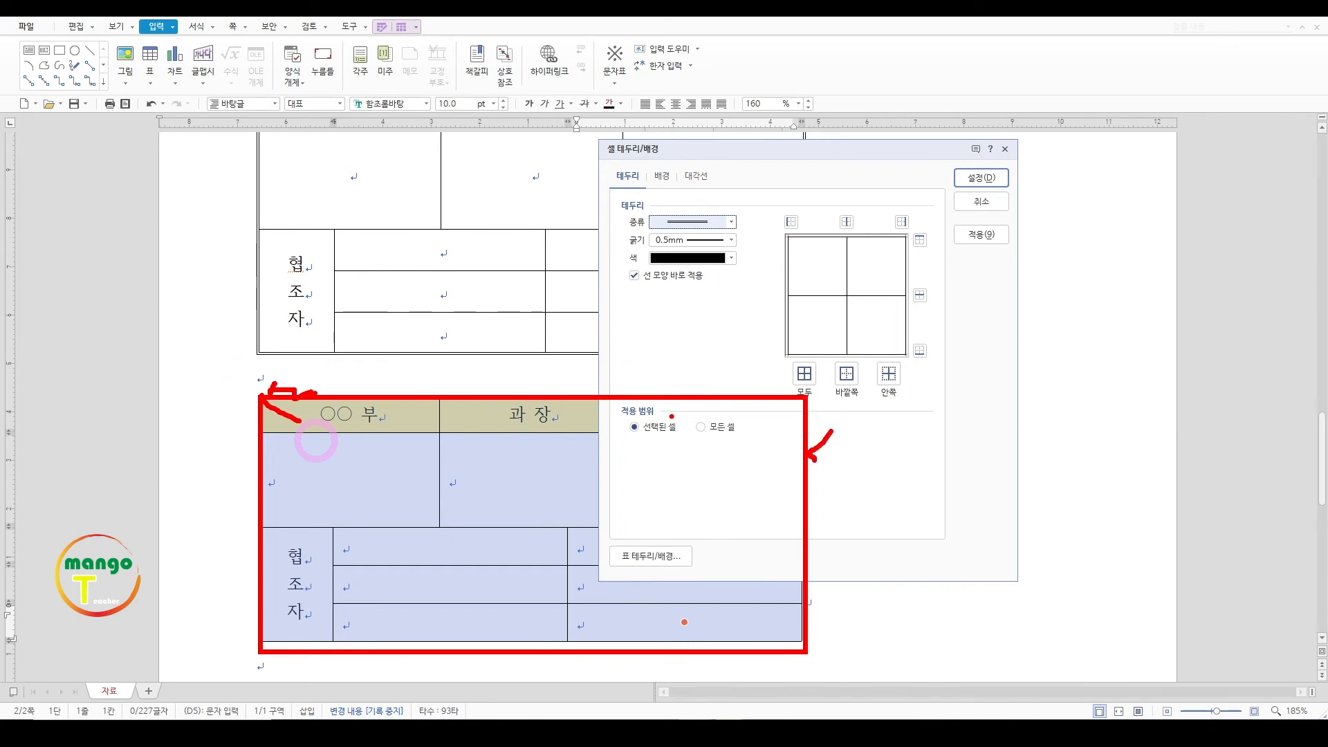
click(848, 376)
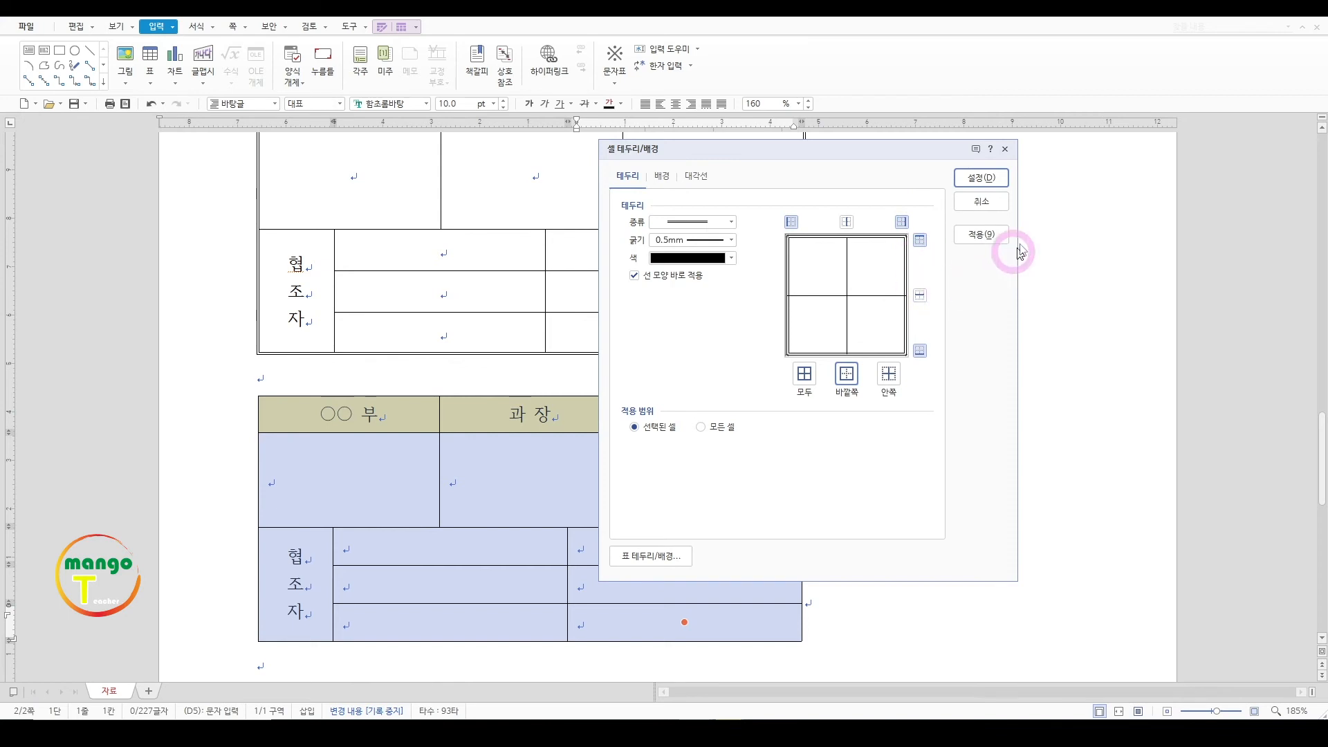
click(981, 180)
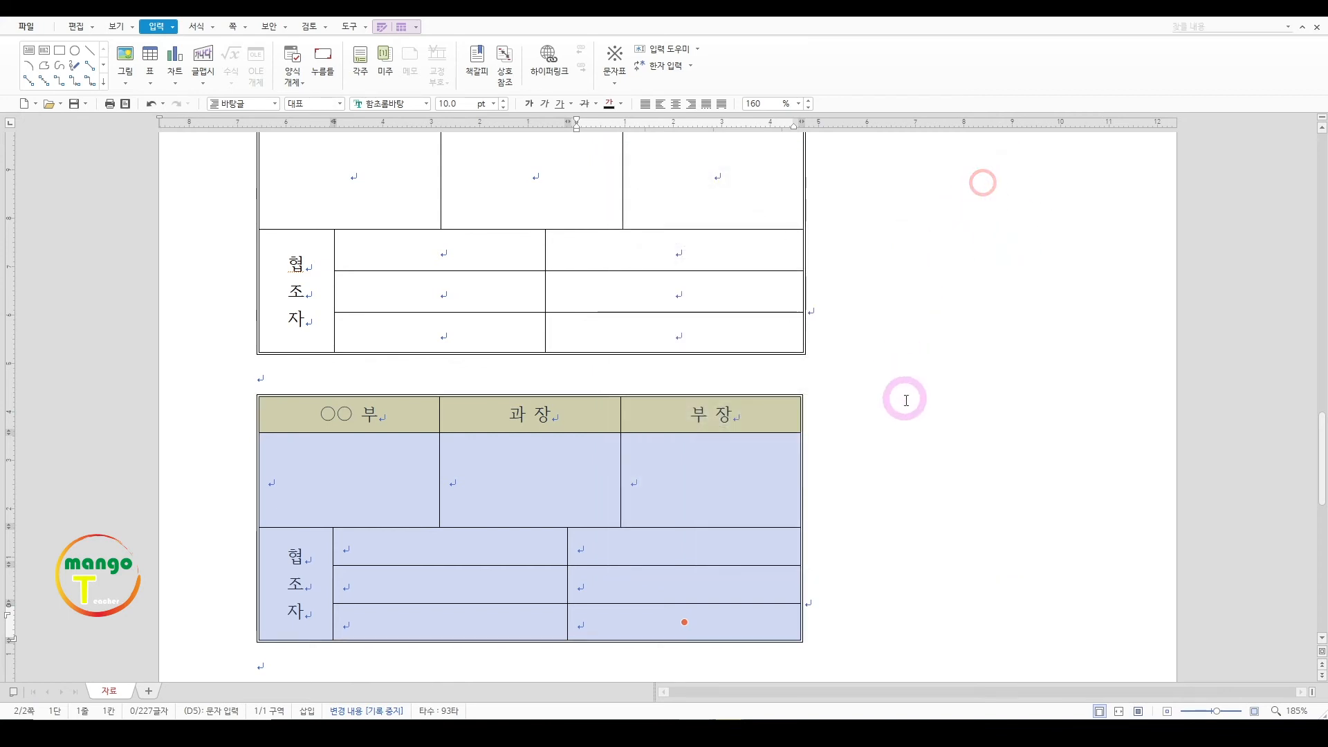
click(904, 401)
scroll(865, 366, down, 2)
scroll(860, 380, down, 3)
scroll(756, 425, up, 2)
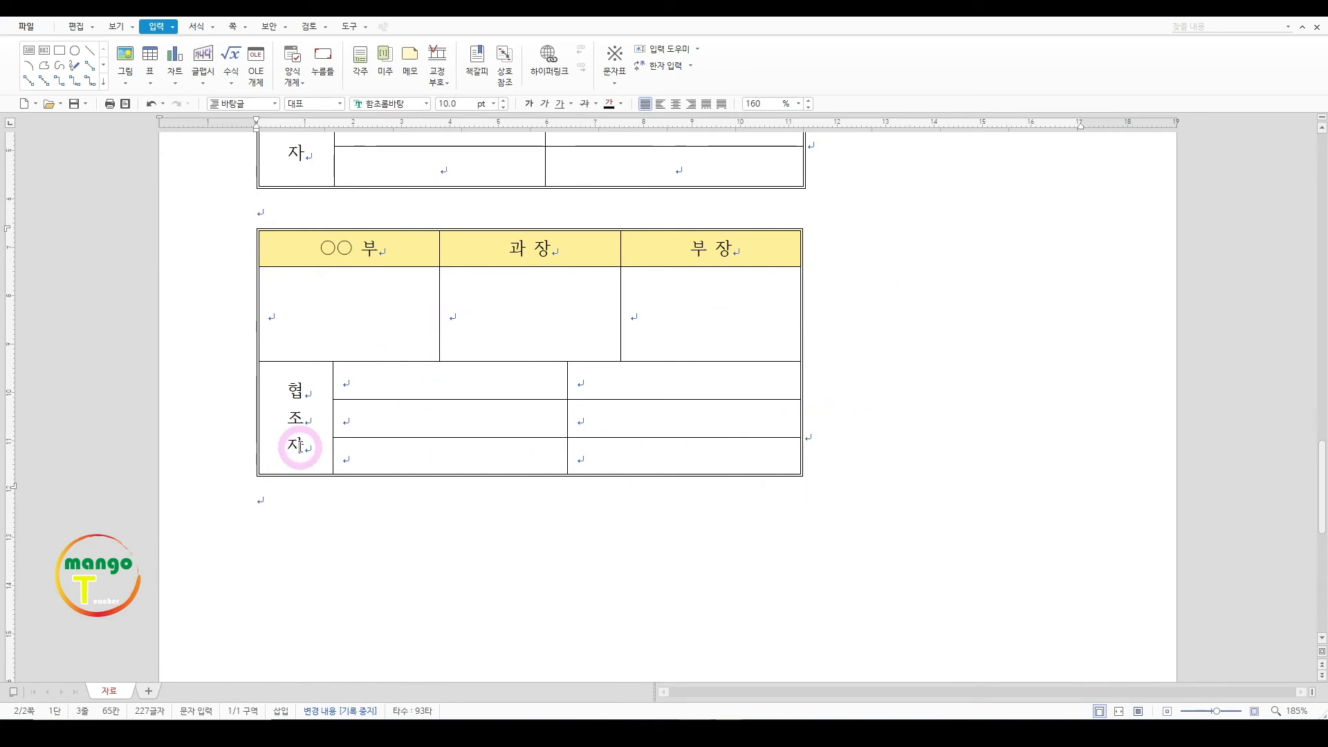
key(Hangul)
scroll(761, 360, up, 3)
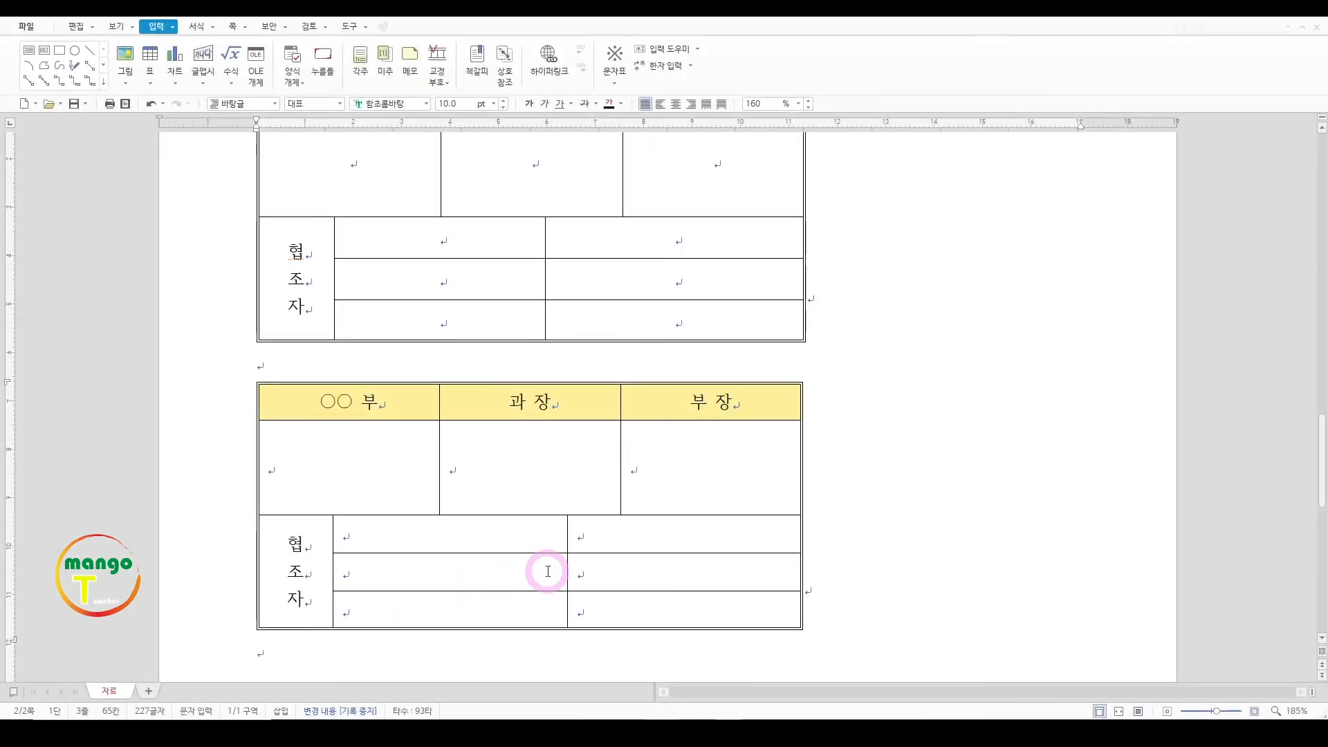
scroll(547, 570, down, 1)
scroll(544, 568, down, 1)
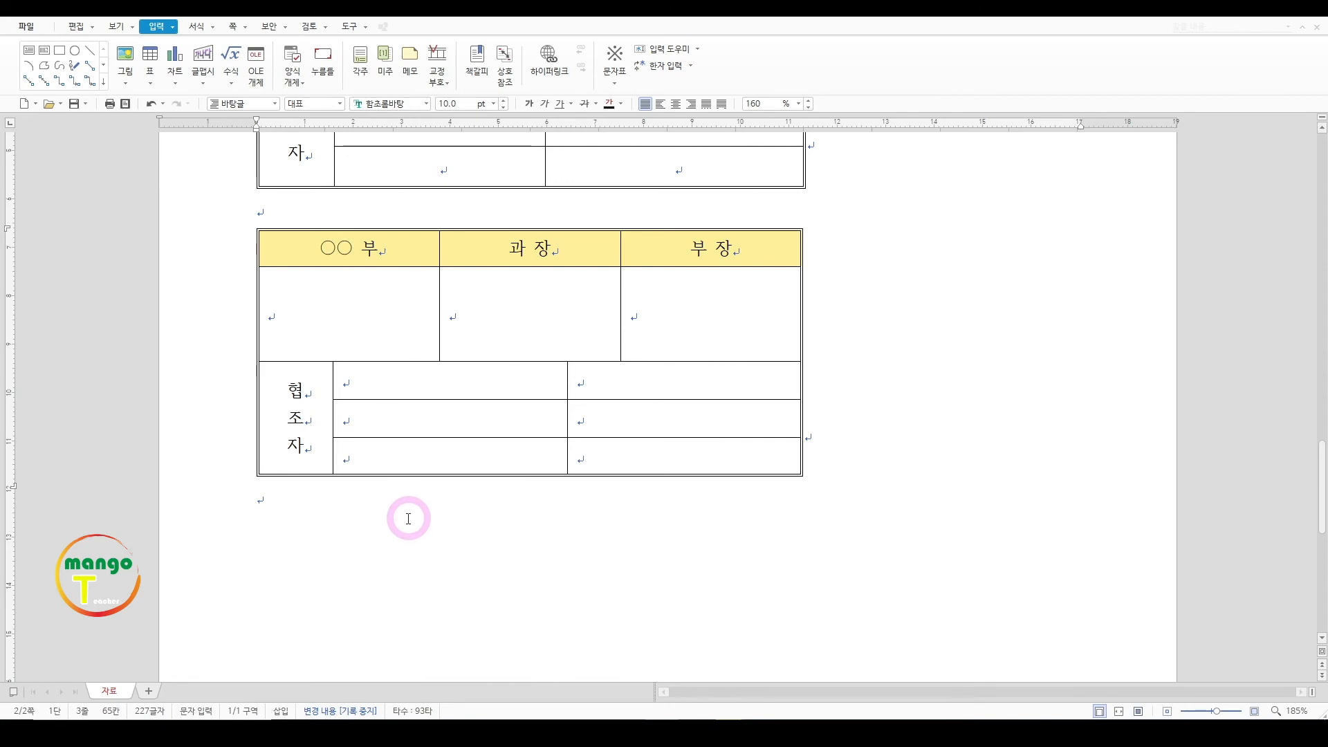
Copy the 구매할 품목 table from the first page and paste it below the new approval table
scroll(501, 510, up, 5)
scroll(503, 510, up, 6)
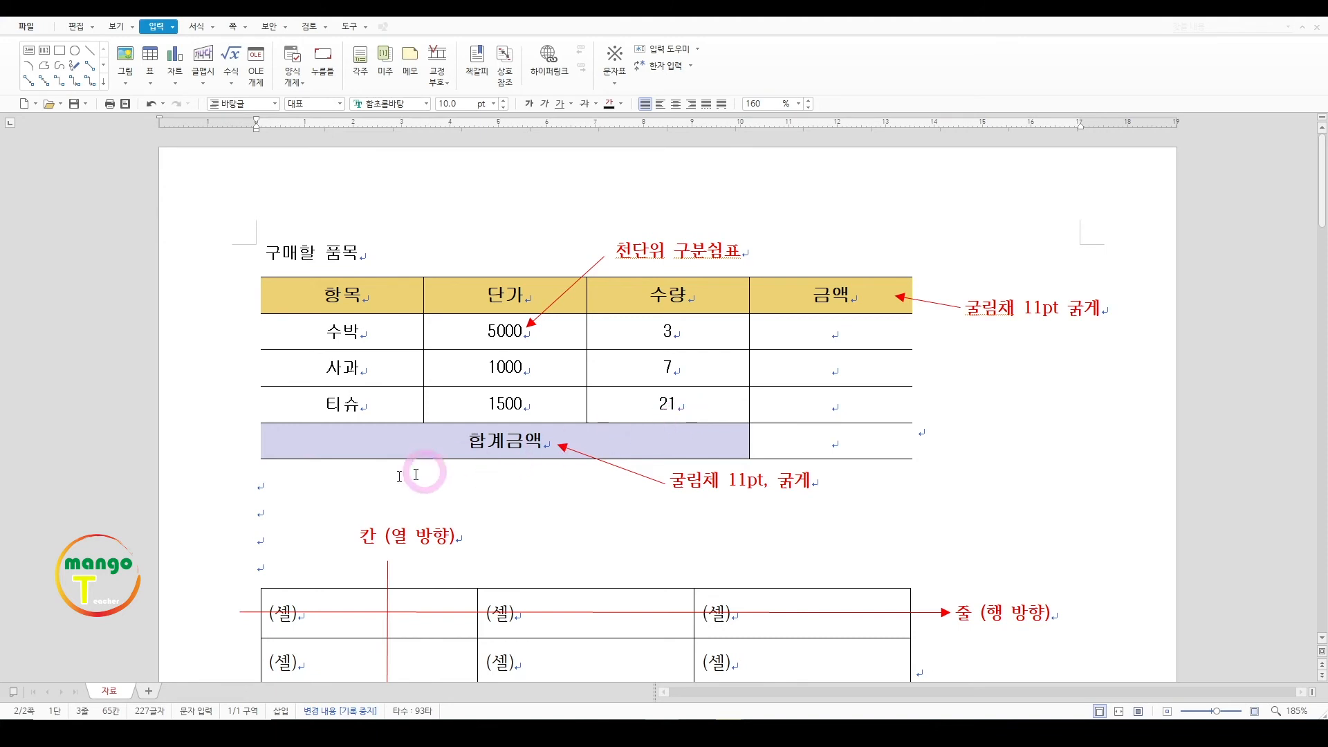
click(309, 482)
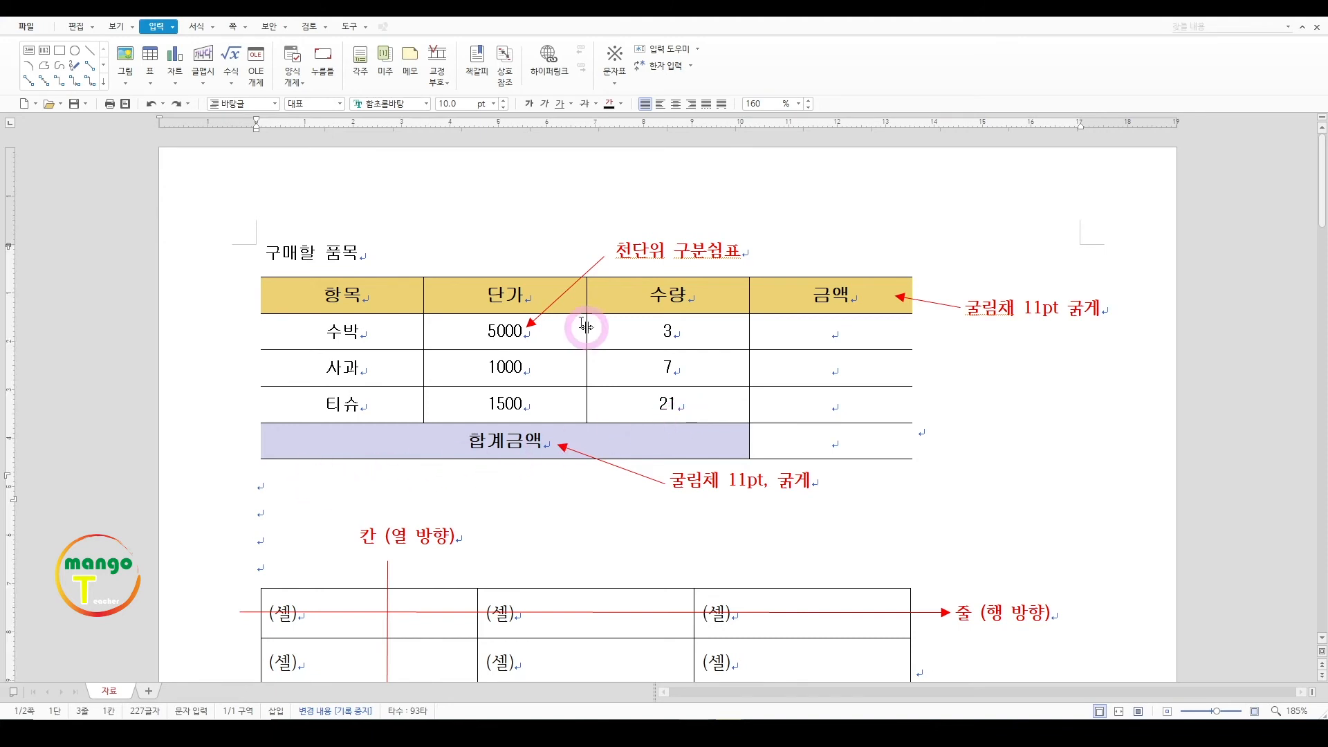
click(461, 272)
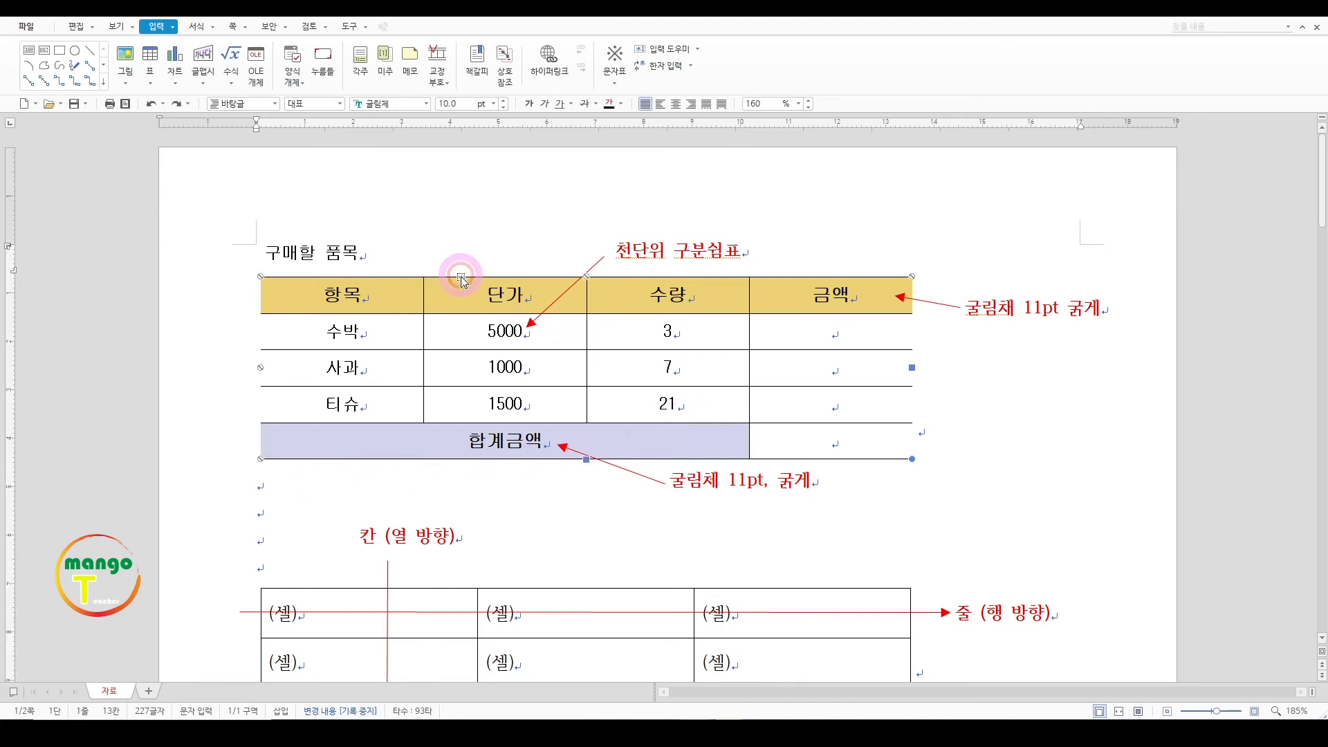
click(462, 277)
scroll(462, 277, down, 20)
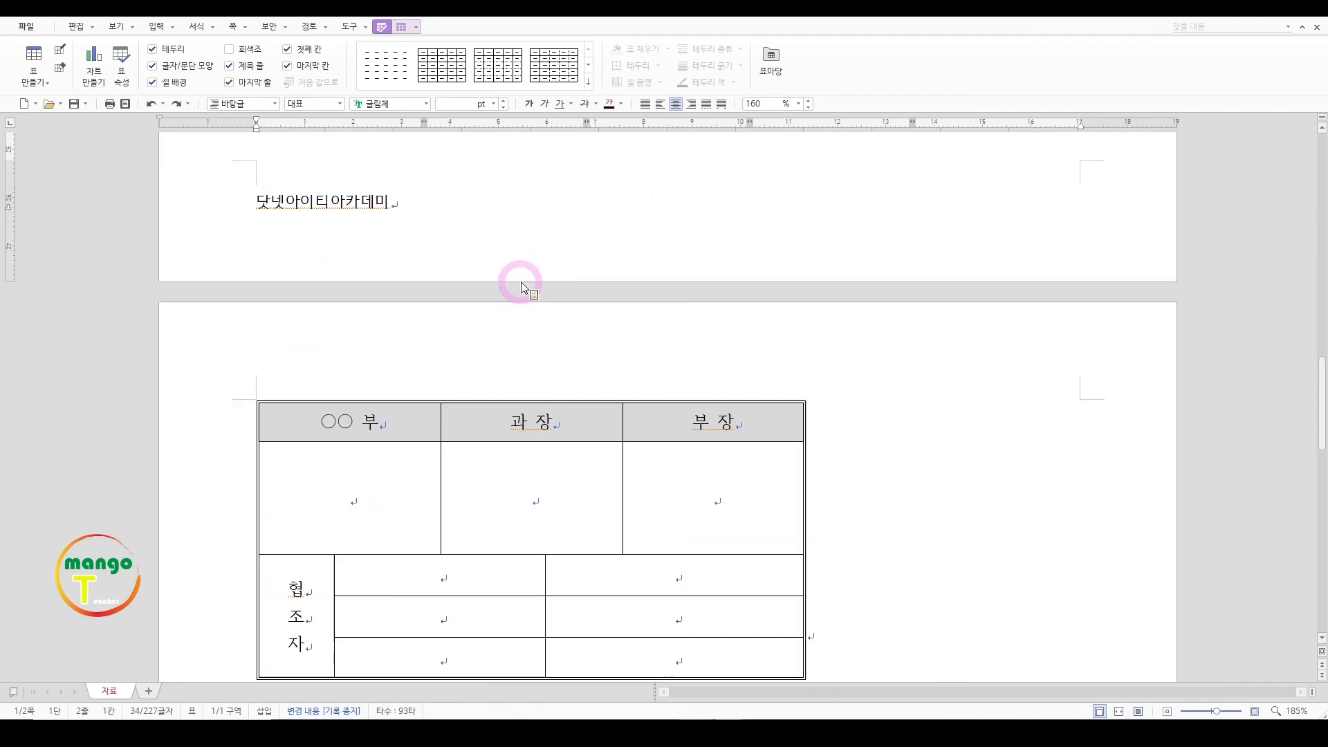
click(367, 233)
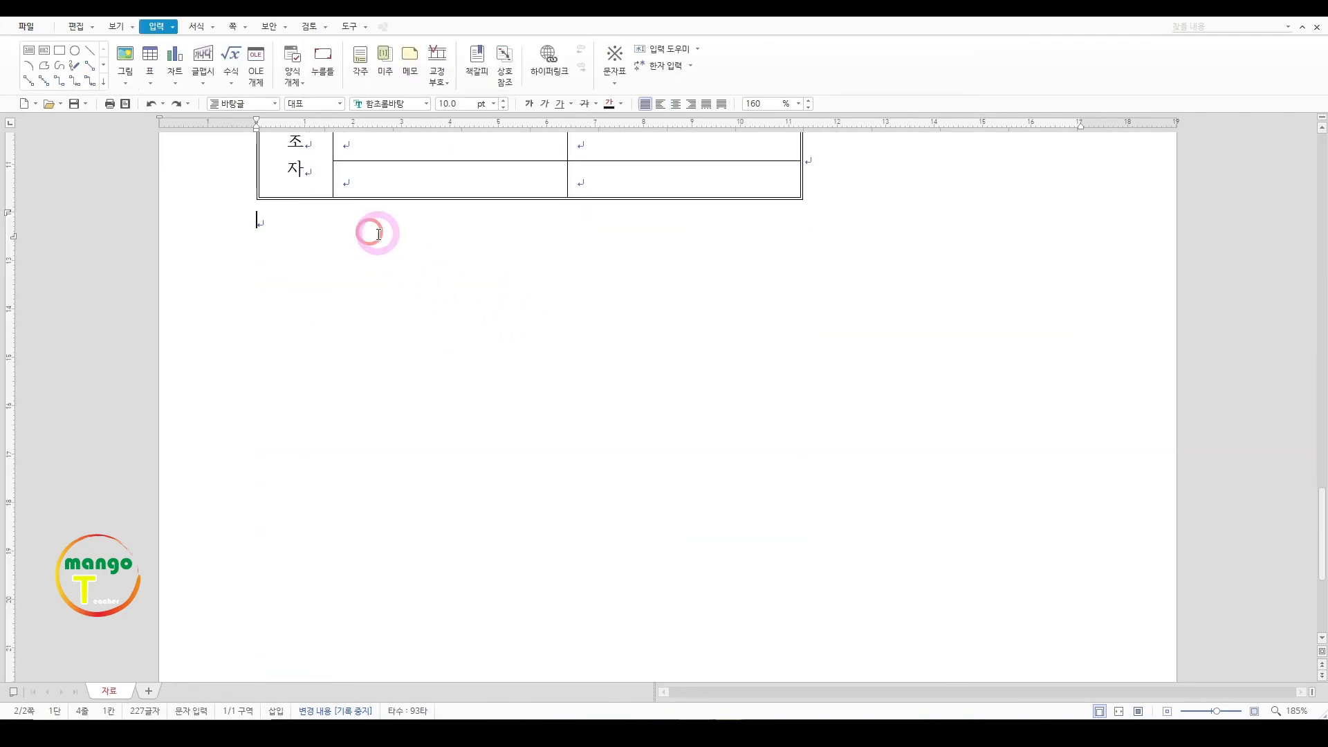
key(ctrl+v)
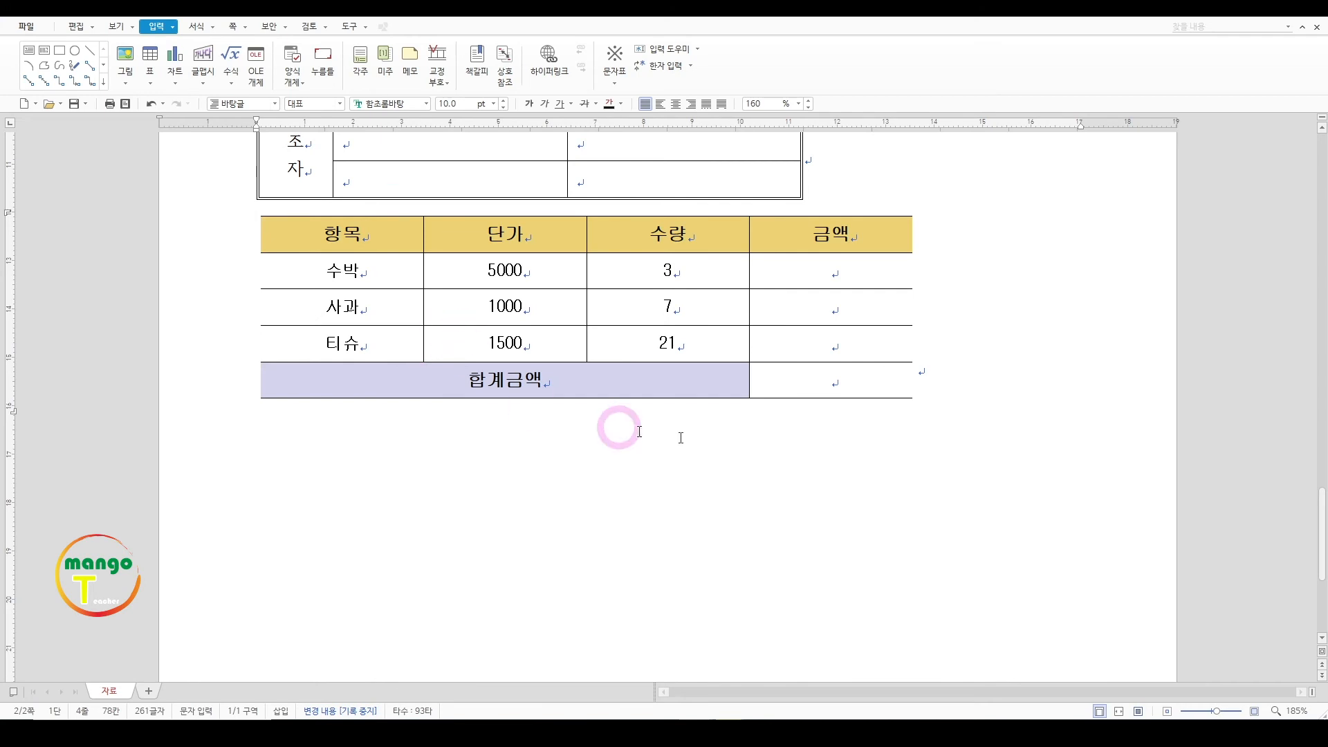
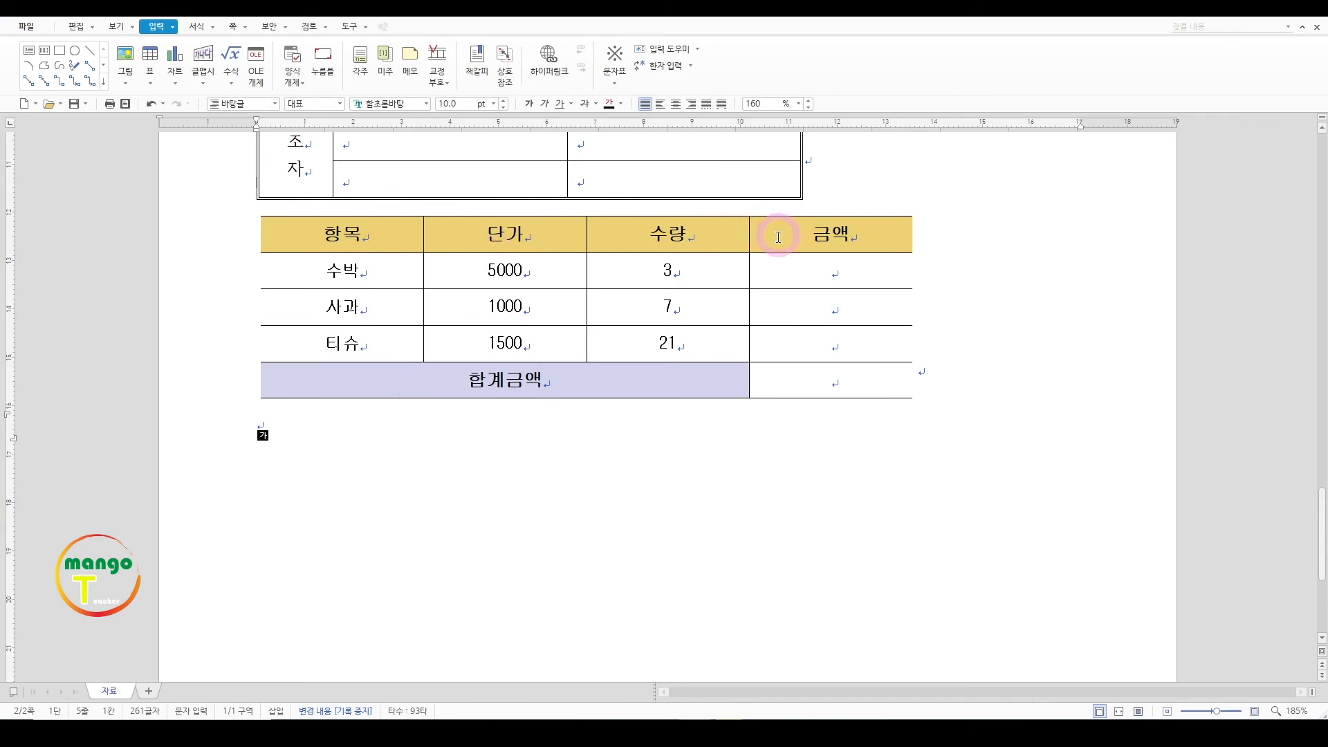
Insert a table of 5줄 x 4칸 below the pasted table, match its width to that table and increase its row heights
click(152, 84)
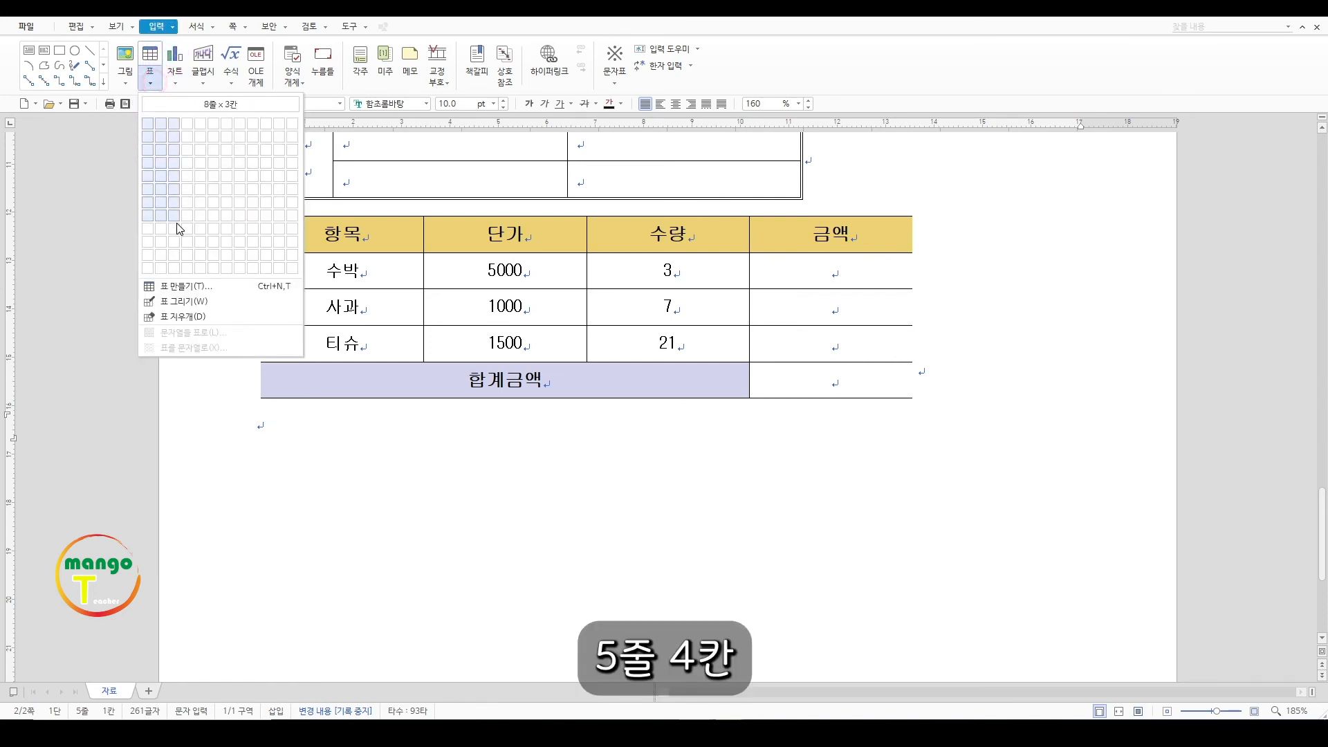
click(190, 183)
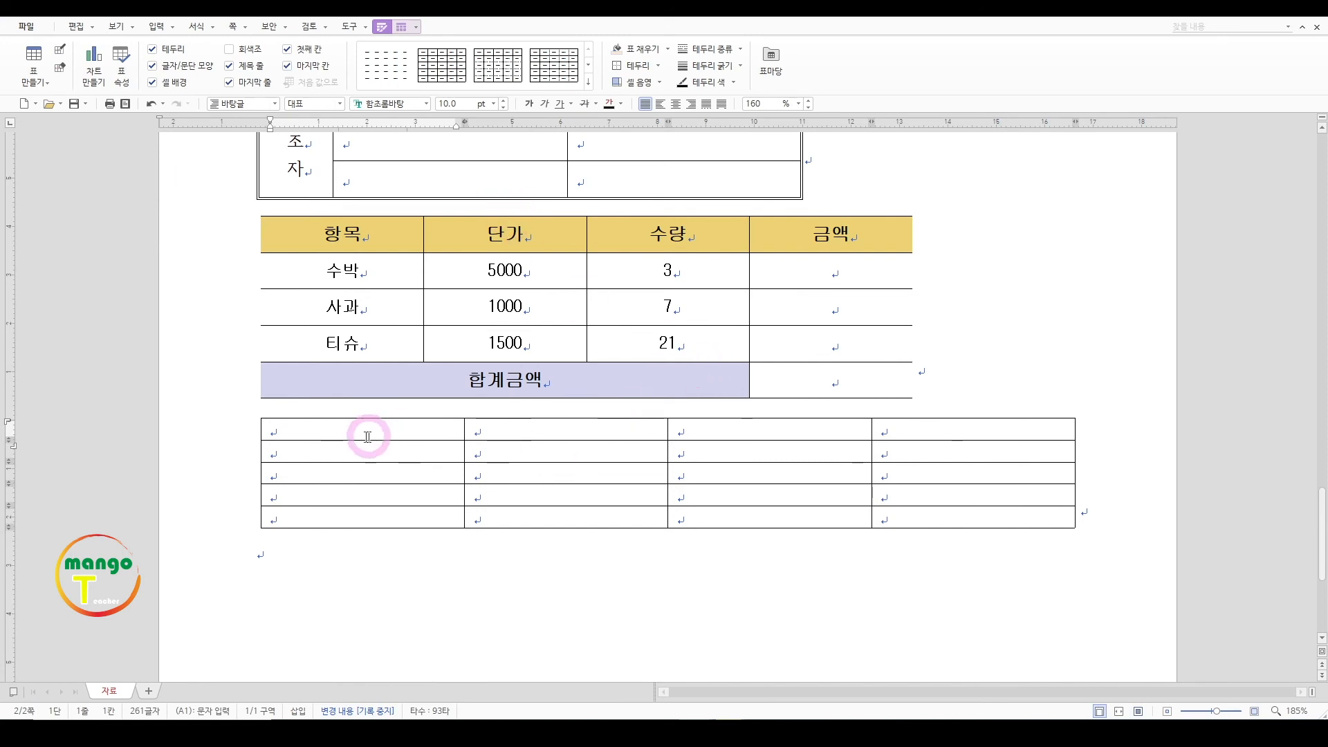
drag(358, 429, 911, 454)
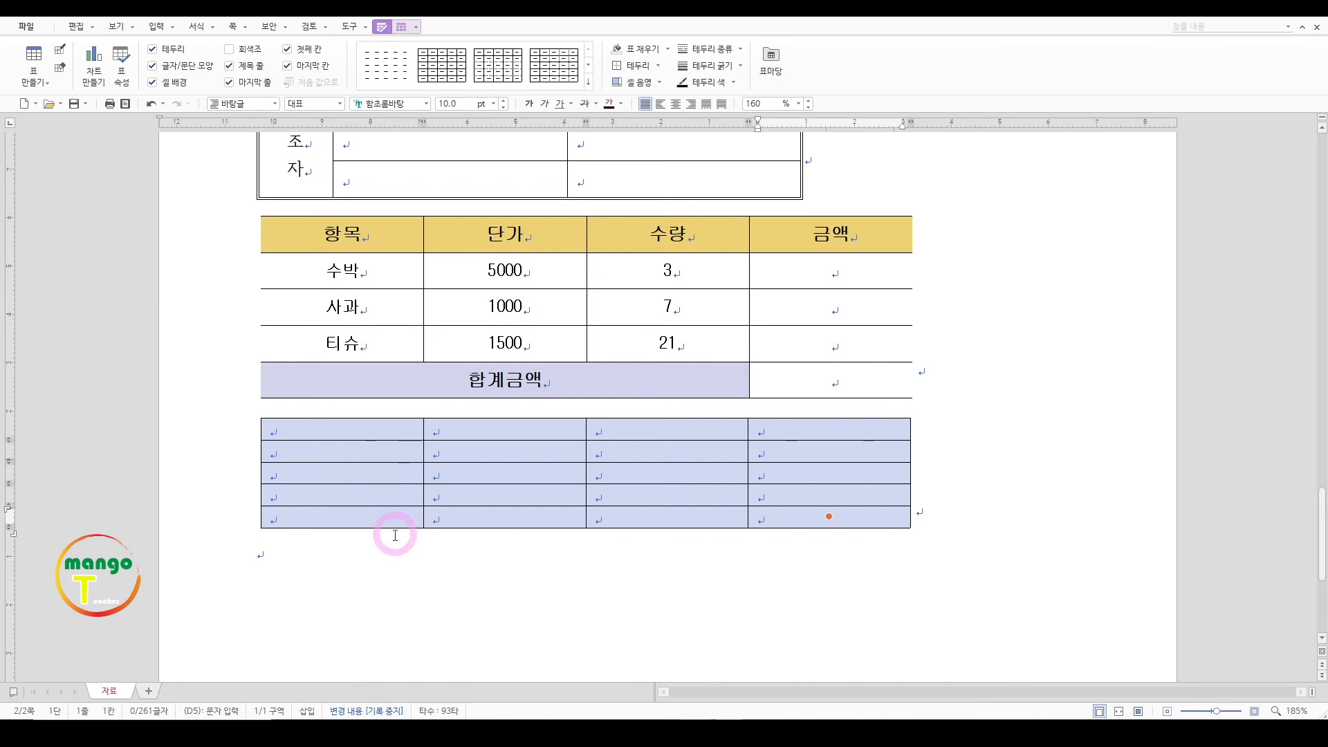
drag(394, 527, 387, 556)
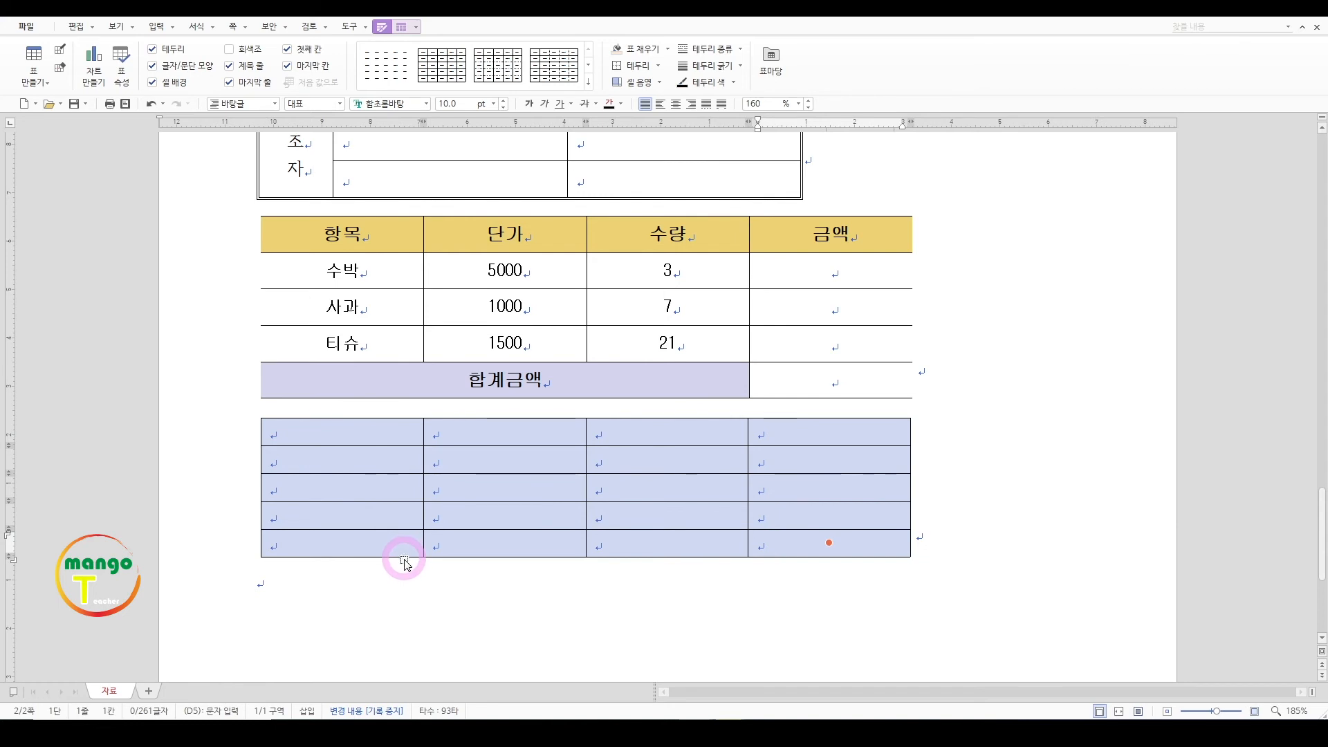
drag(406, 556, 407, 585)
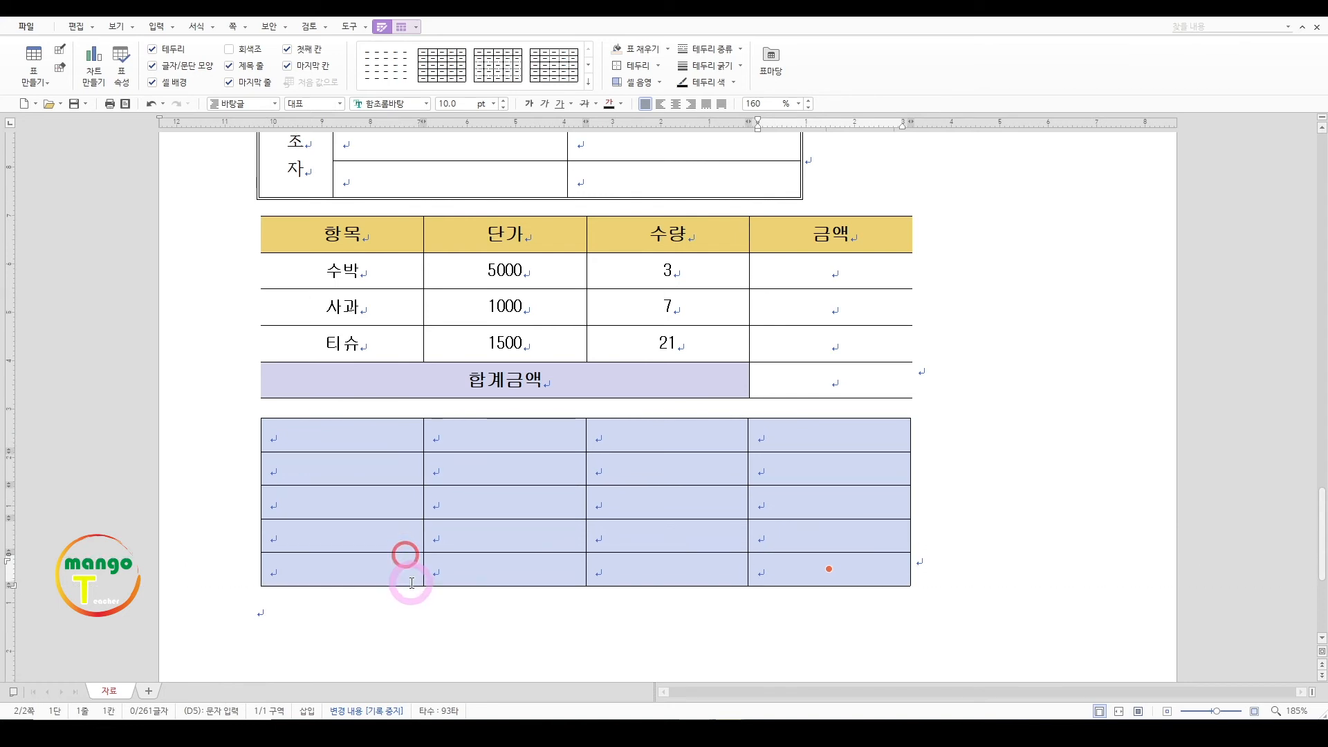
Center-align all cells of the new five-row table
click(374, 427)
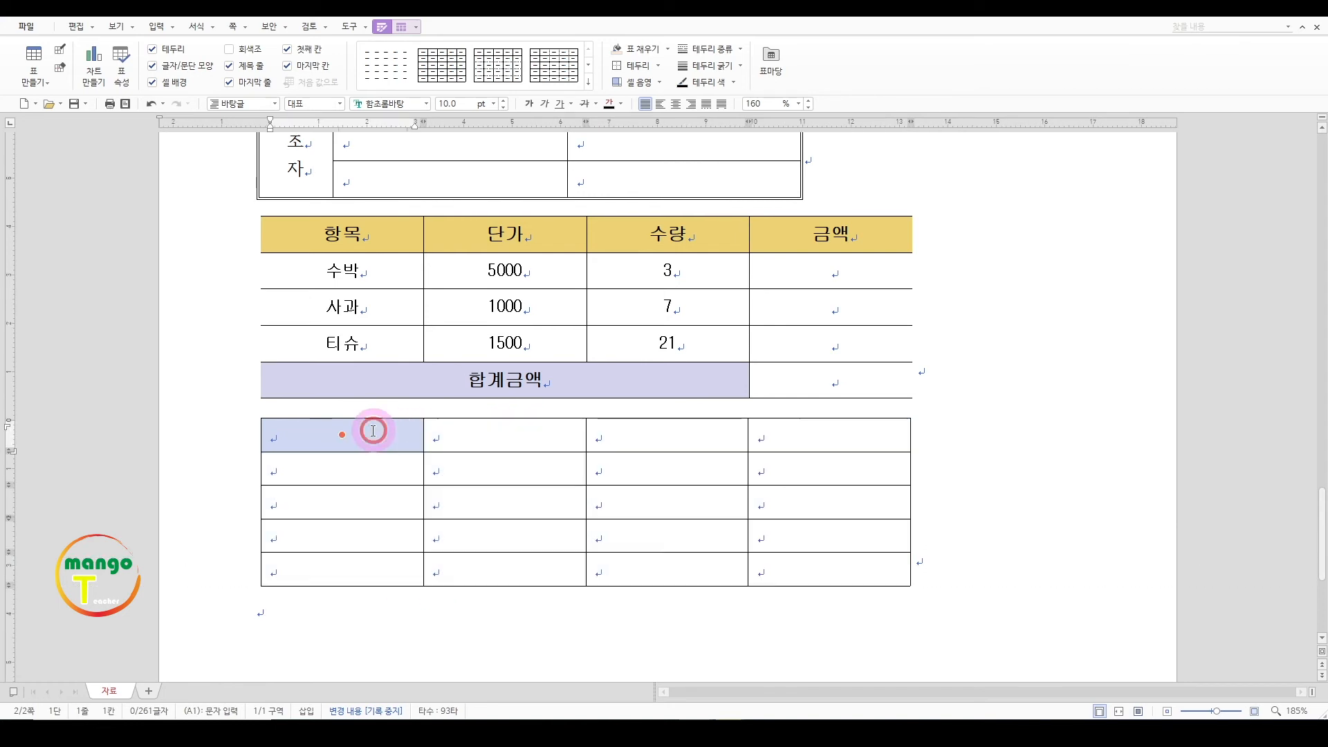
click(388, 438)
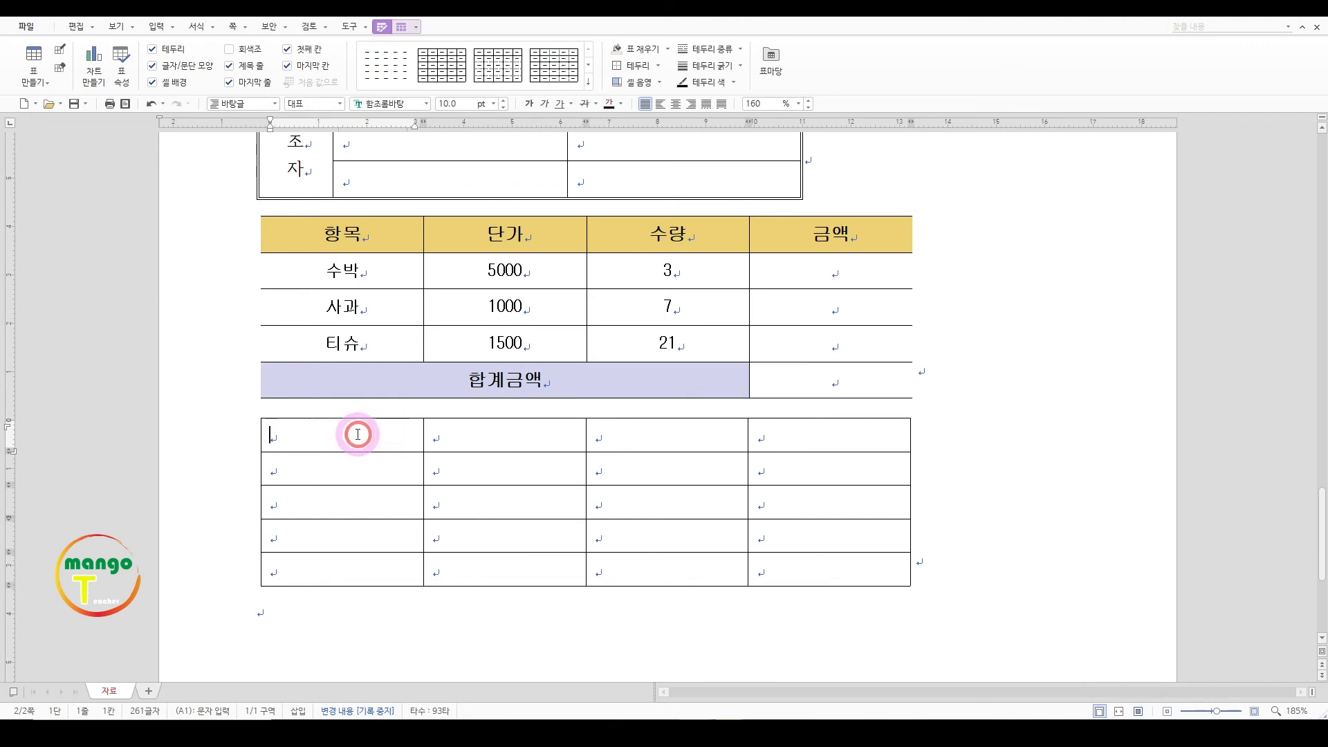
drag(342, 429, 837, 581)
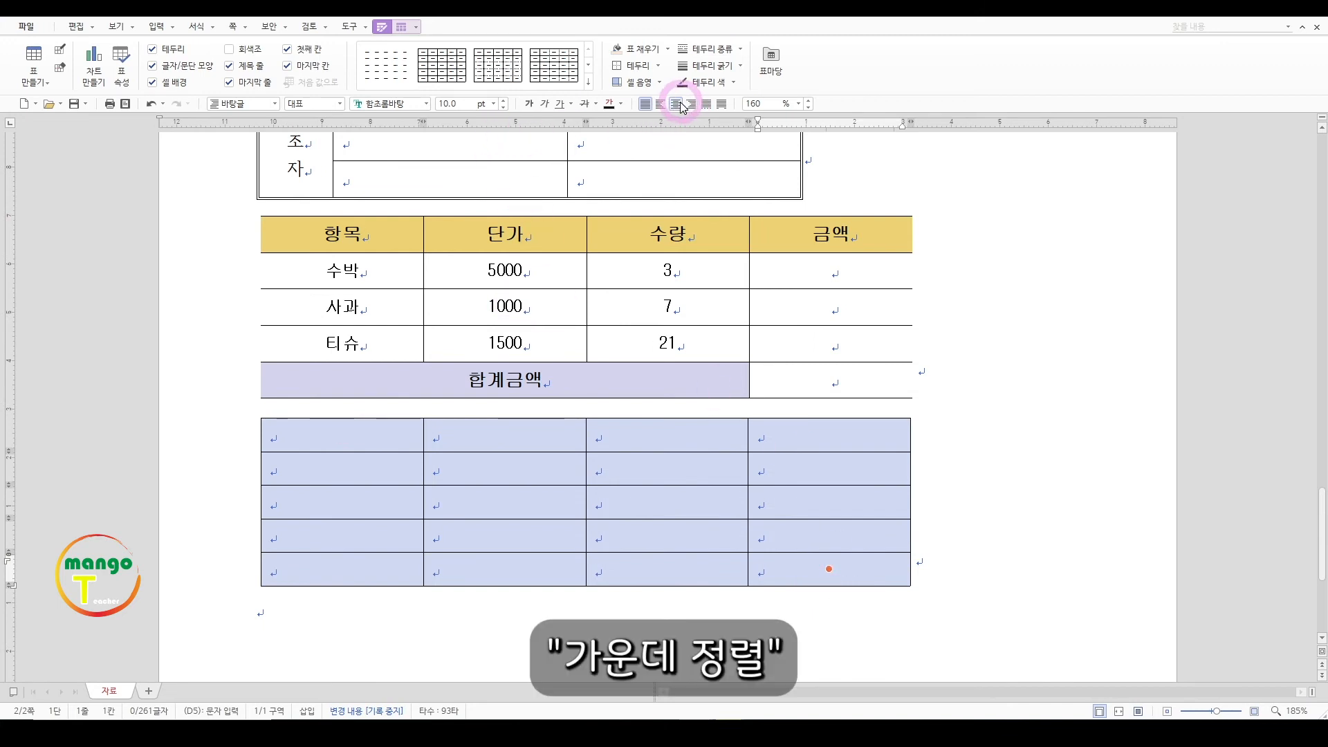
Enter the header labels 항목, 단가, 수량 and 금액 in the first row of the new table
click(357, 430)
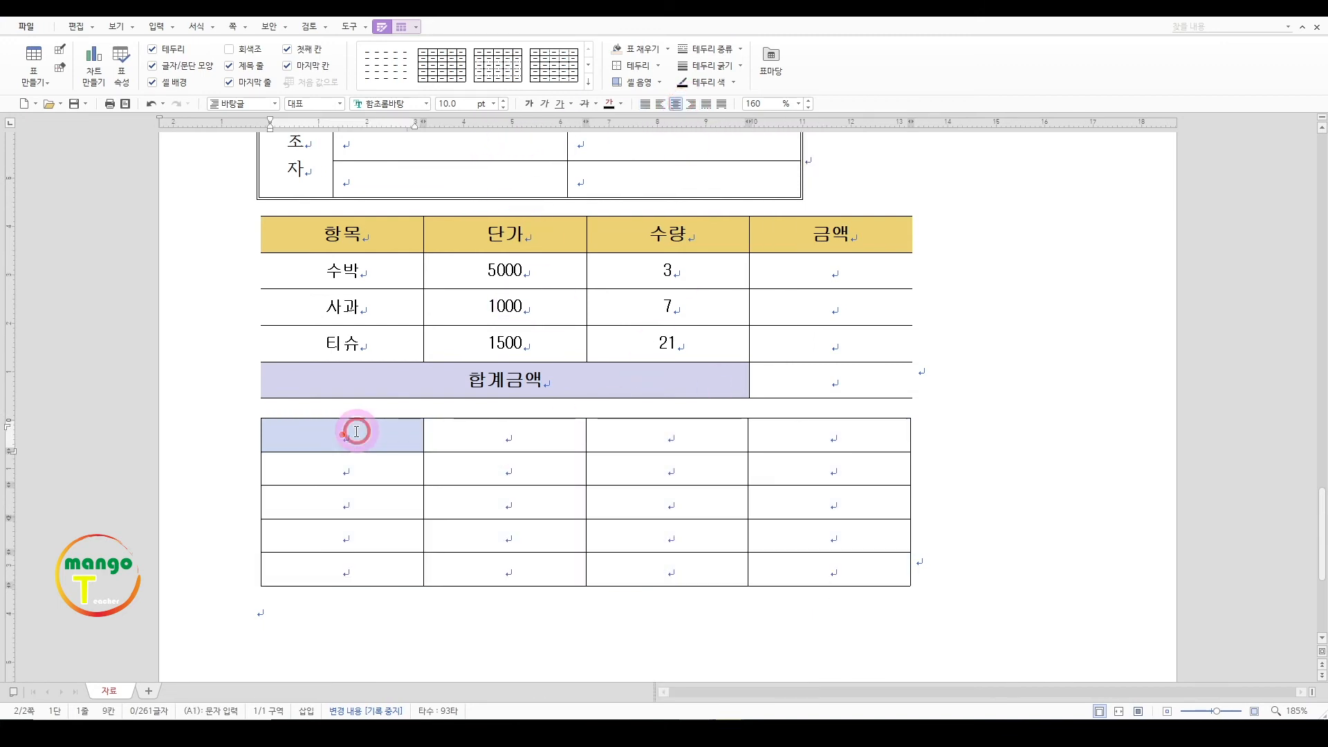
click(368, 435)
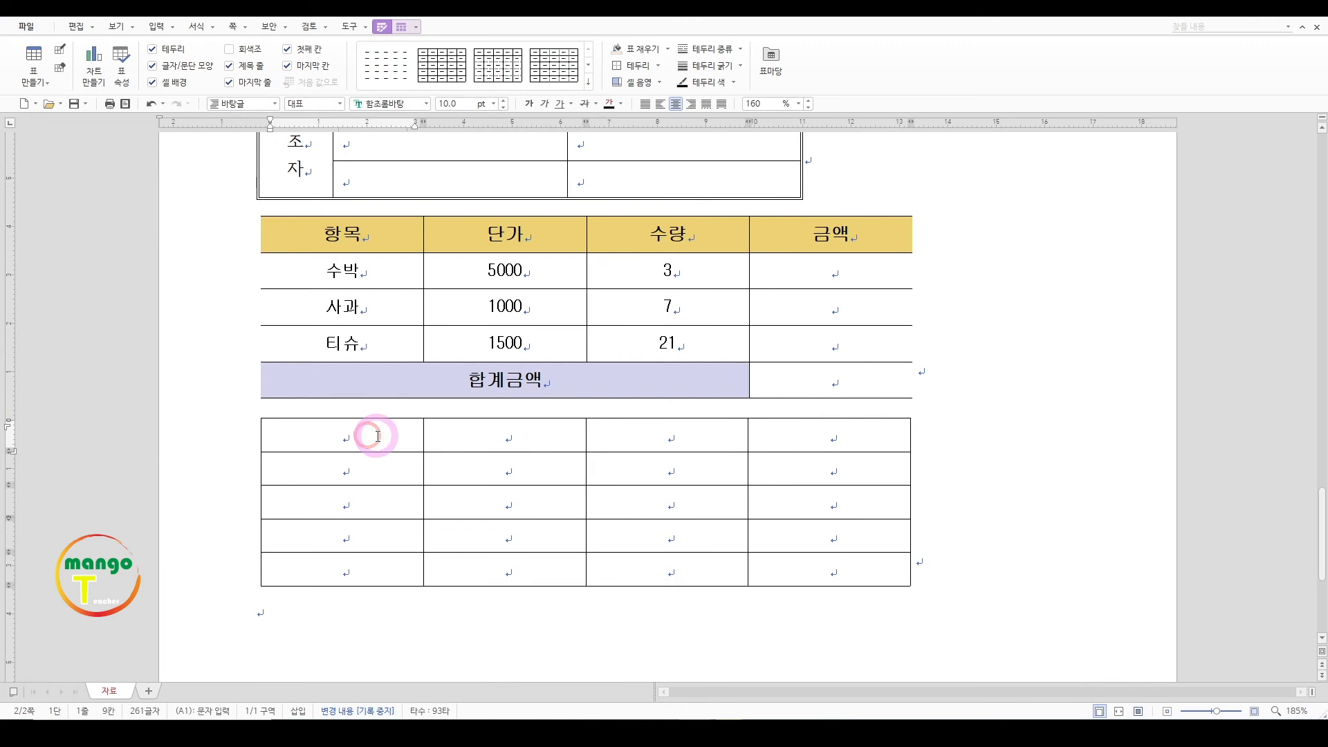
key(Tab)
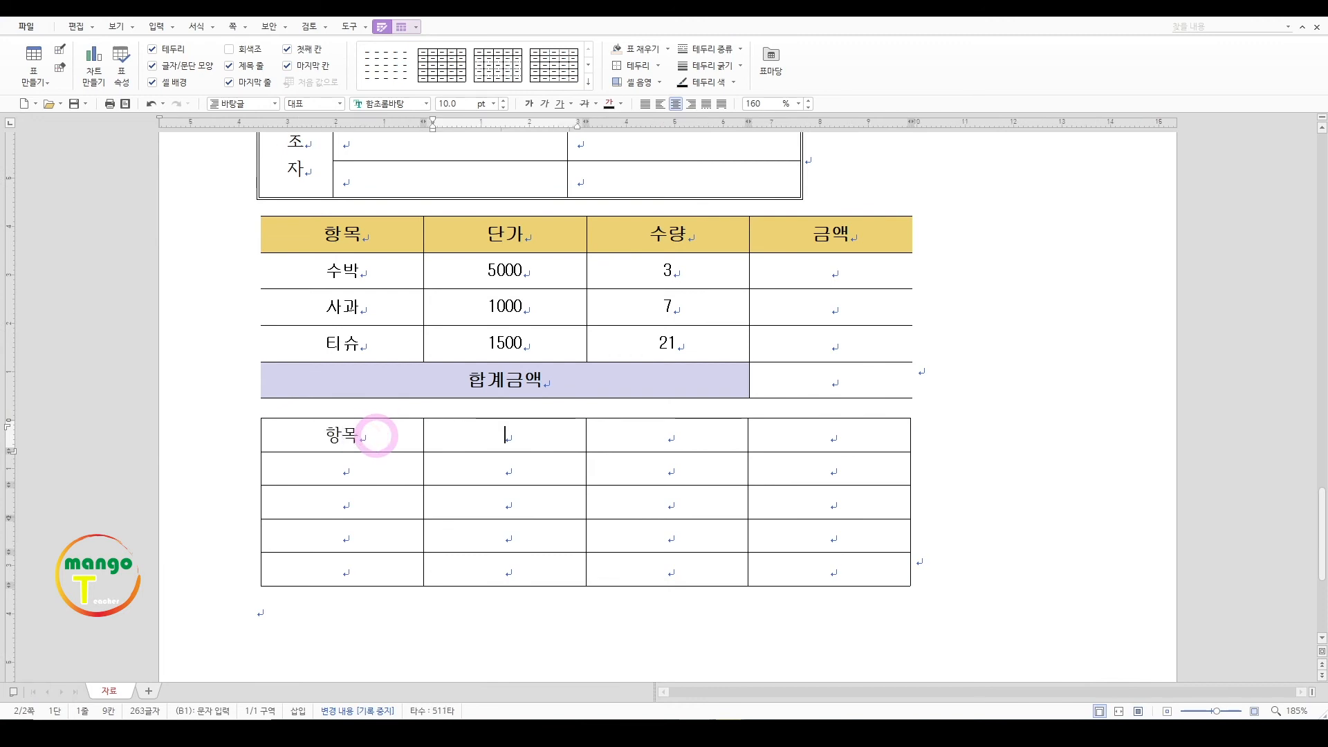
key(Tab)
key(Tab)
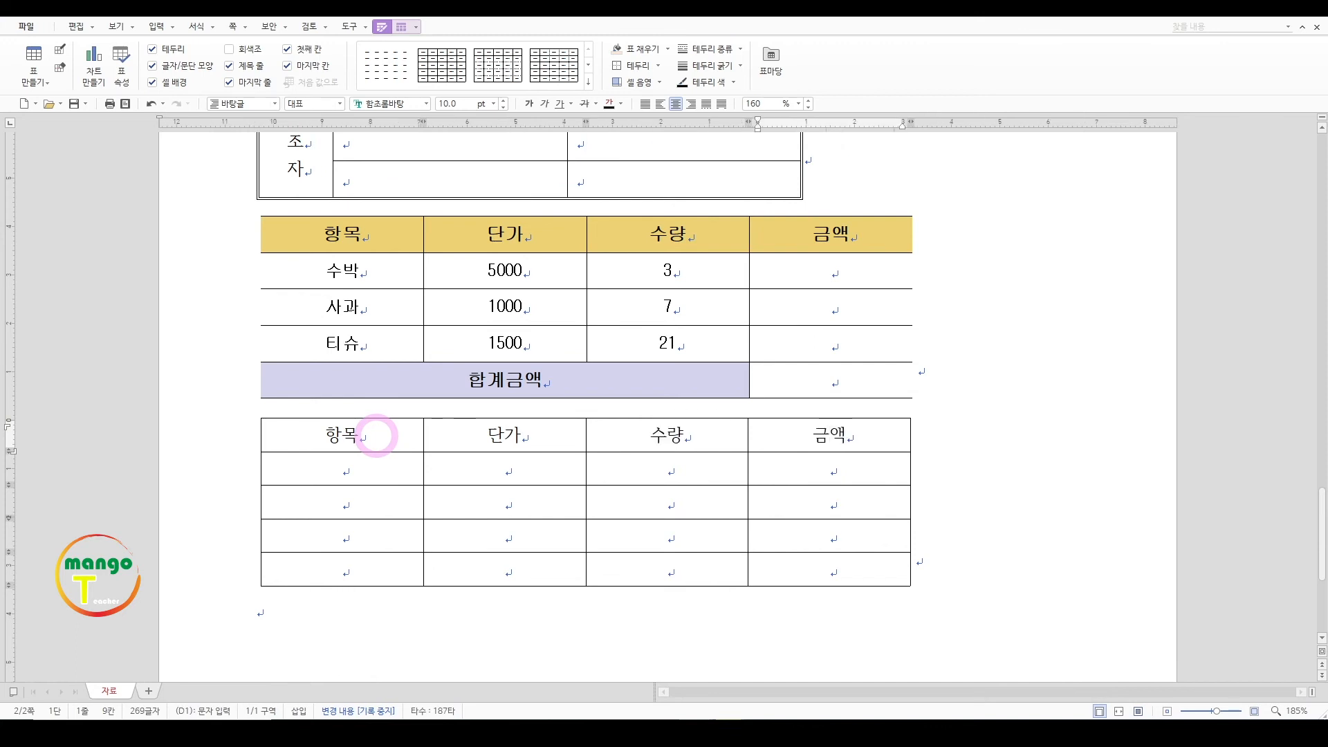
Enter 수박, 사과 and 티슈 under 항목 in the new table, and set its header row to 11 pt bold
click(374, 457)
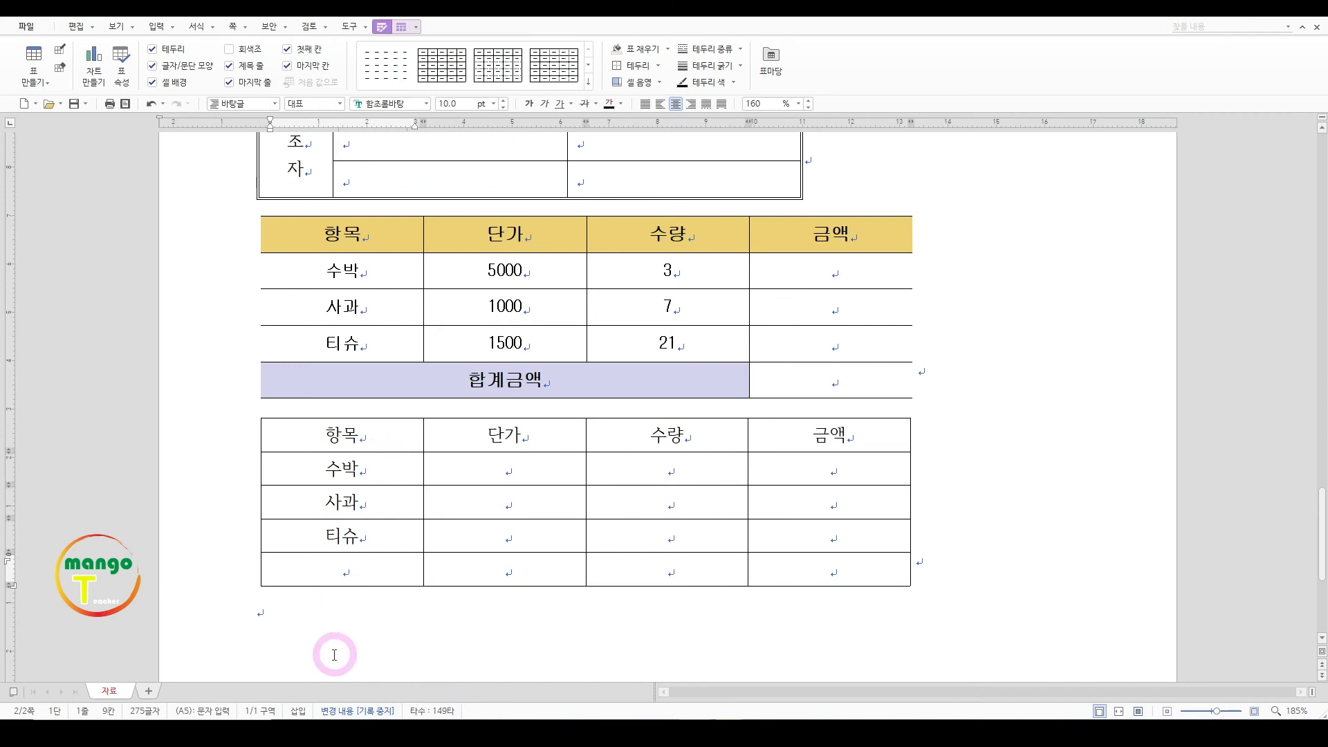
drag(338, 430, 798, 431)
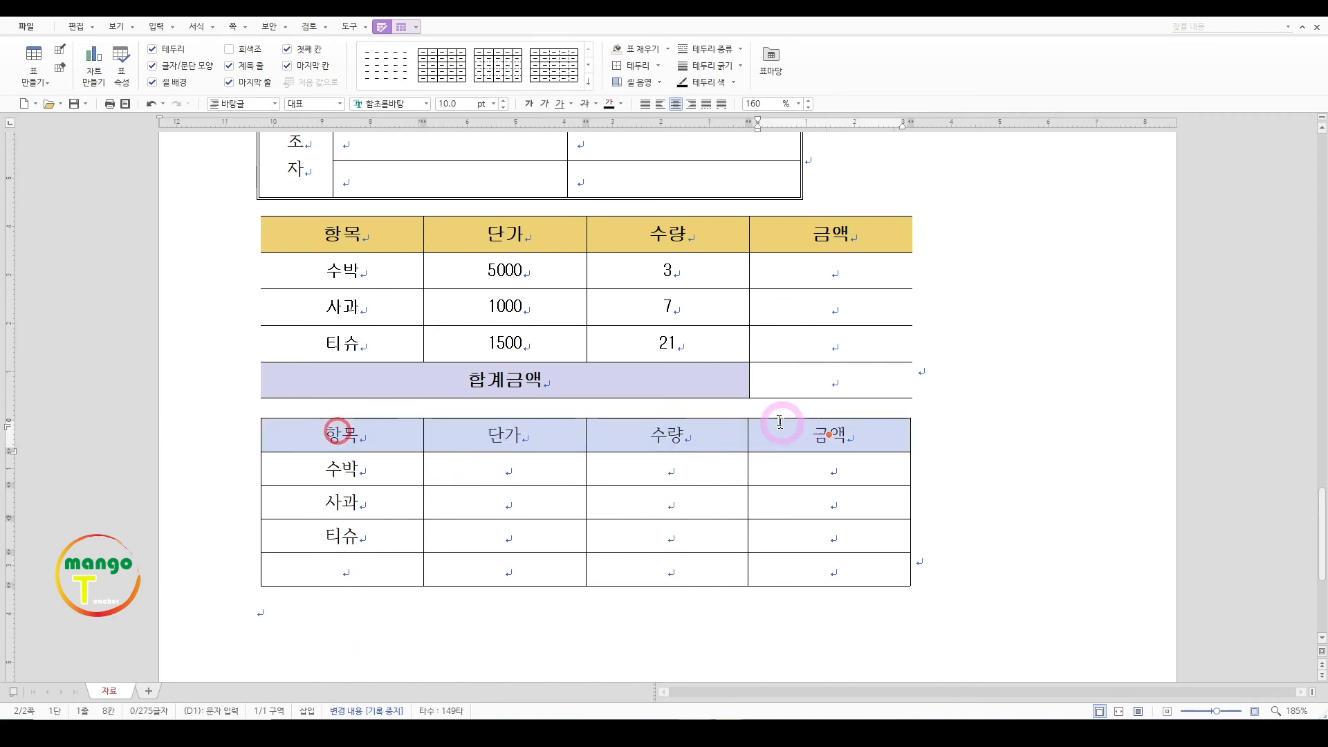
click(503, 102)
click(529, 104)
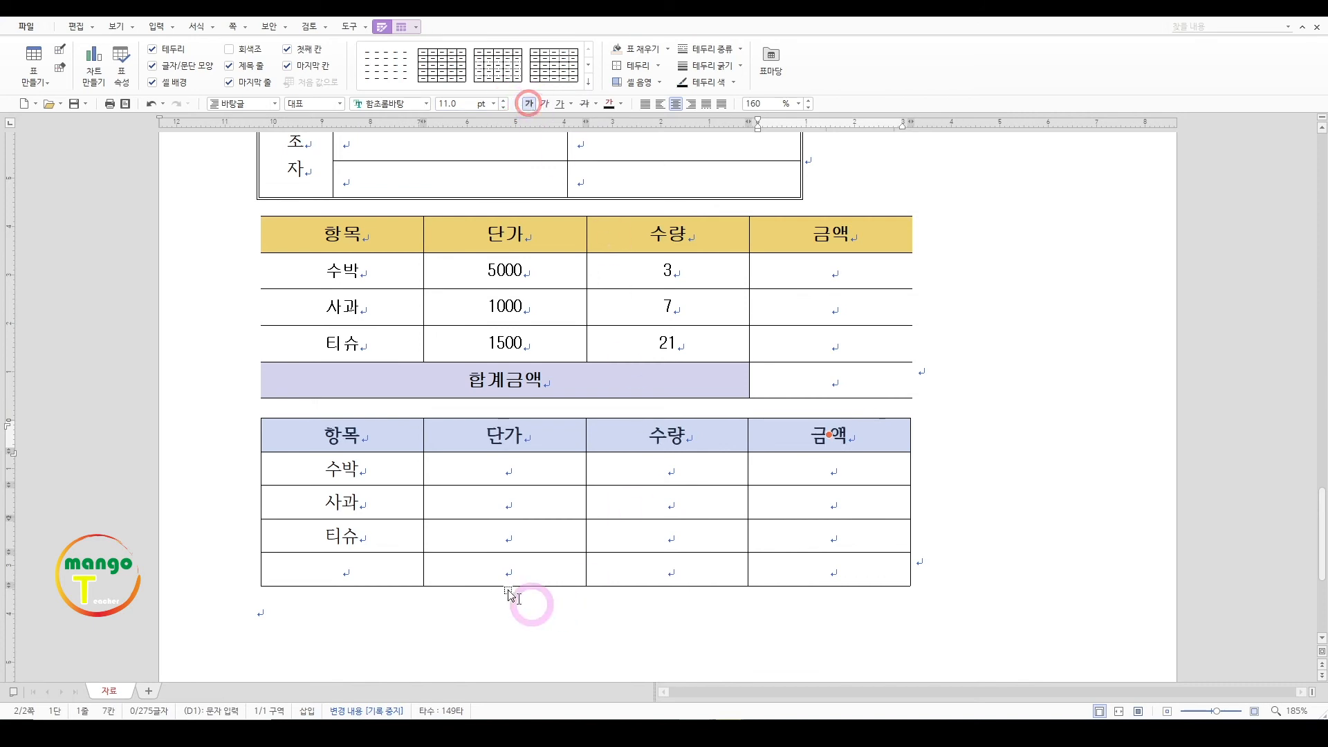
Merge the first three cells of the new table's last row and enter 합계금액 in the merged cell
click(510, 538)
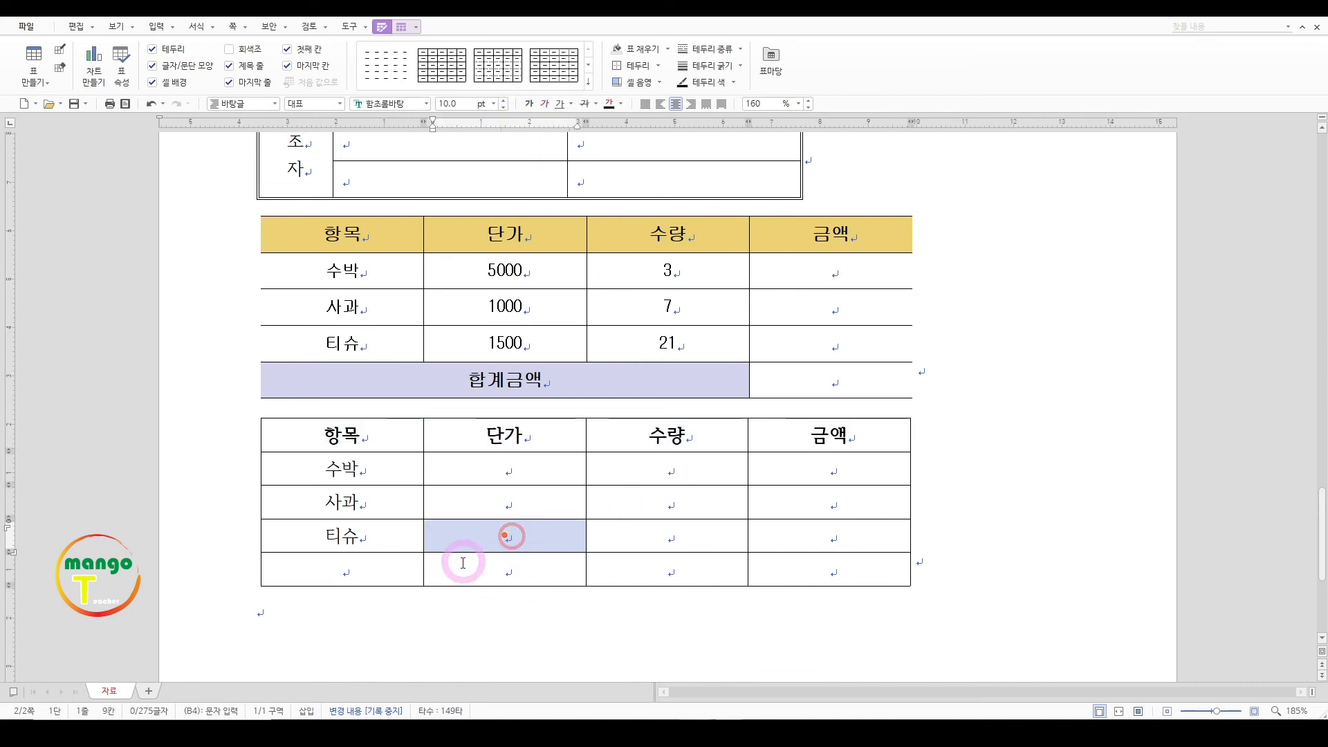
drag(363, 575, 517, 566)
right_click(518, 566)
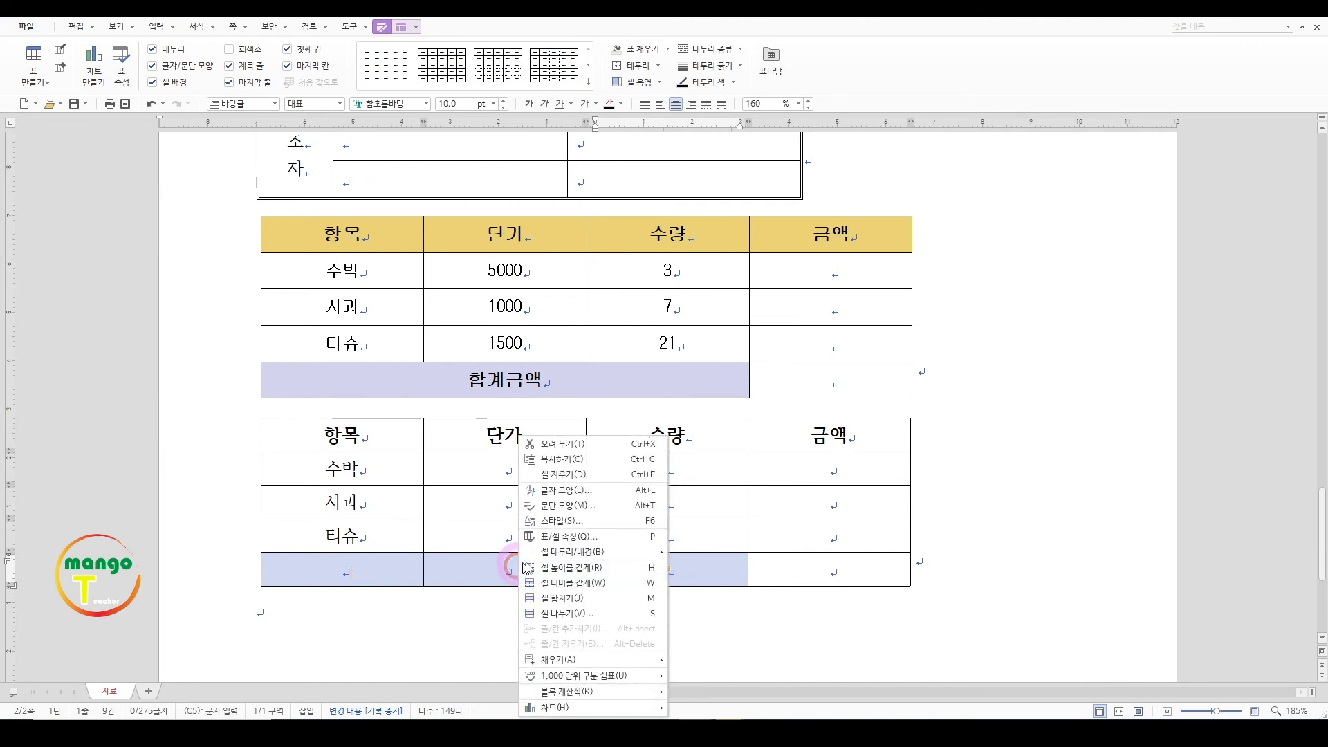
click(585, 599)
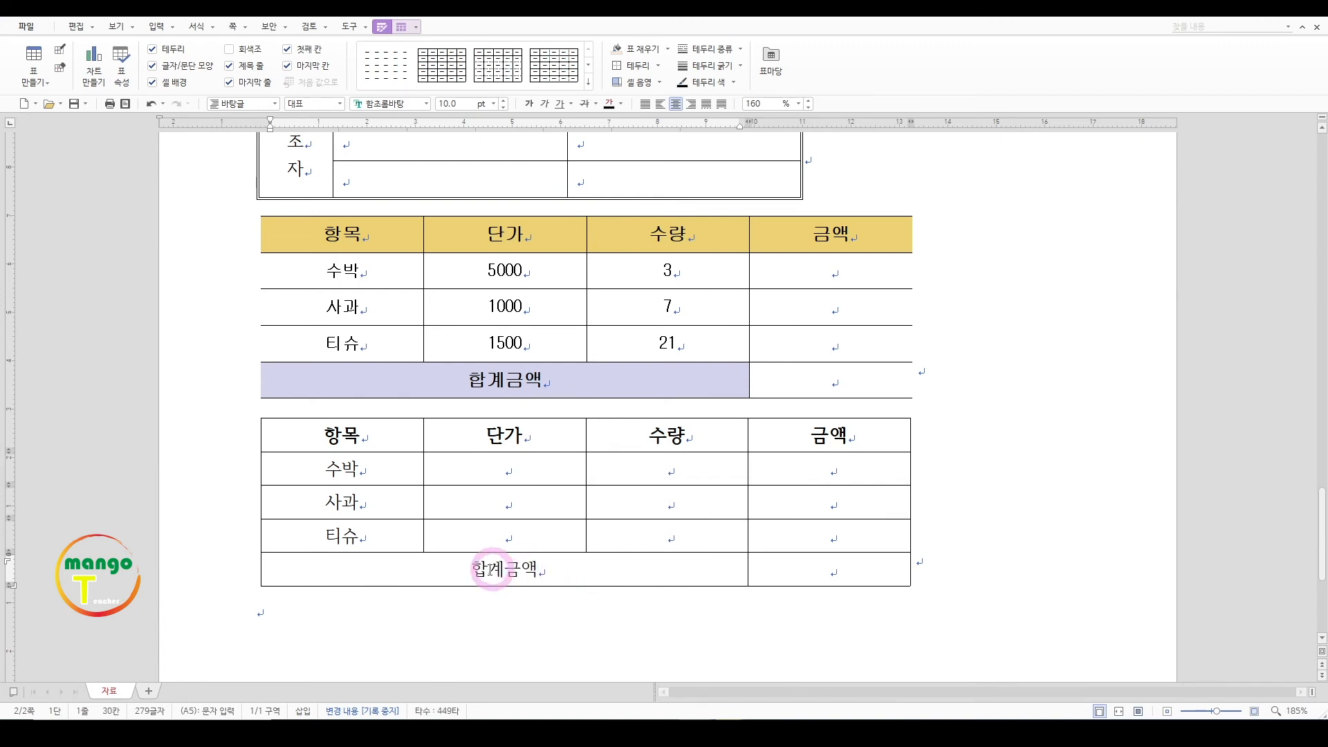
Make the 합계금액 label in the new table bold
click(545, 539)
mouse_move(497, 568)
mouse_down()
mouse_move(491, 534)
mouse_move(496, 569)
mouse_up()
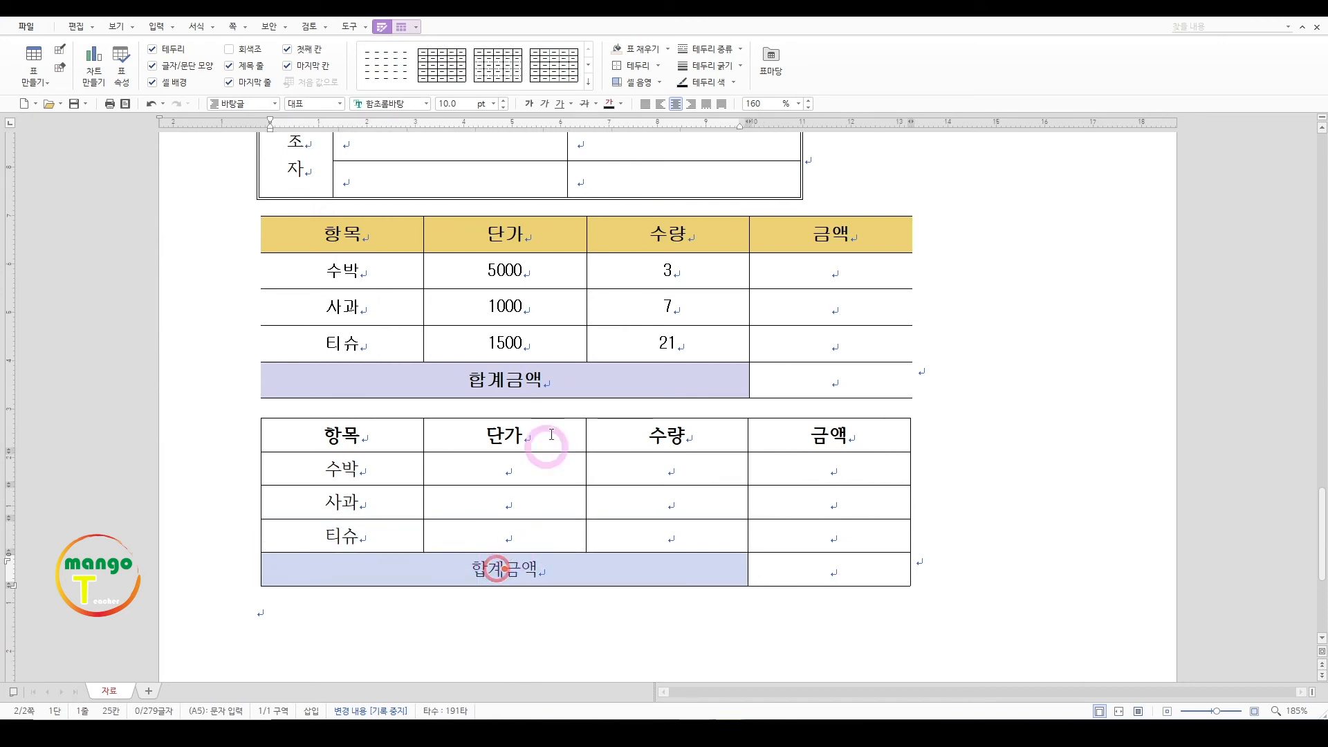
click(536, 108)
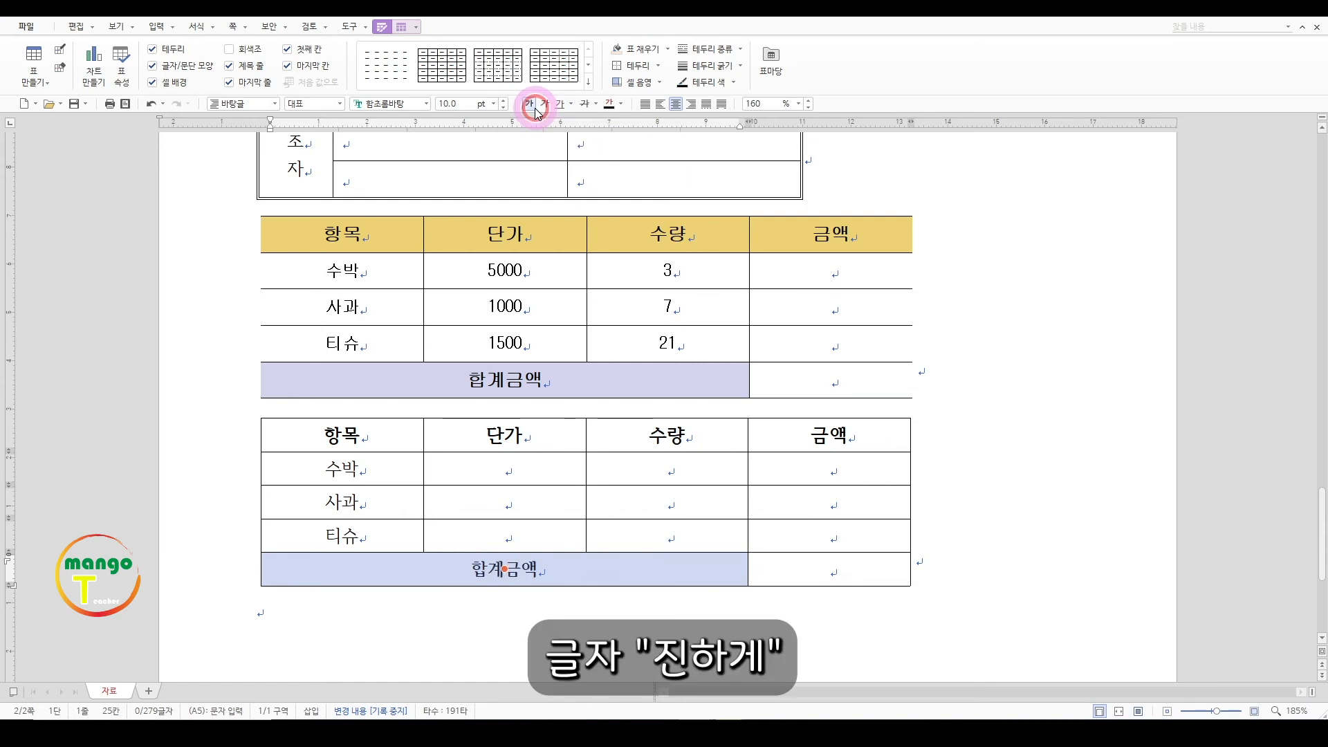
Fill the merged 합계금액 cell of the new table with a solid light orange background
right_click(569, 566)
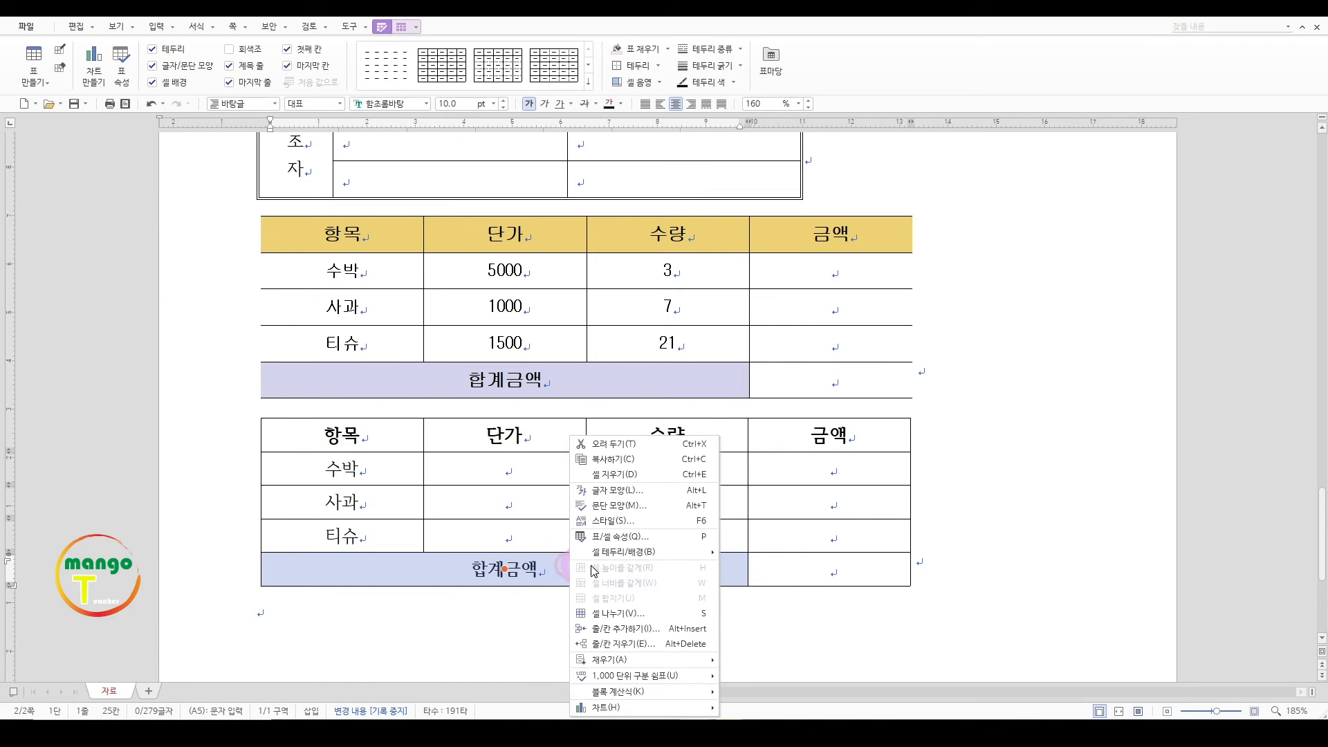
mouse_move(645, 560)
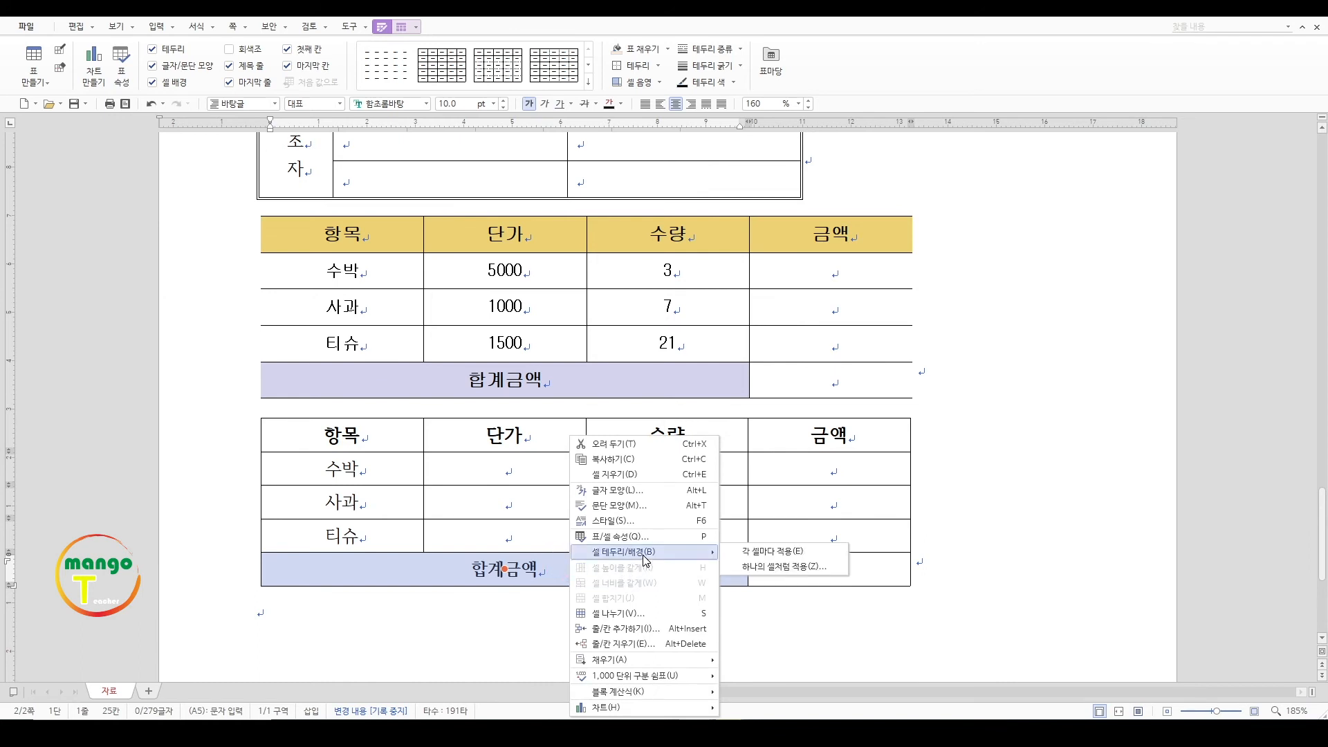
click(742, 552)
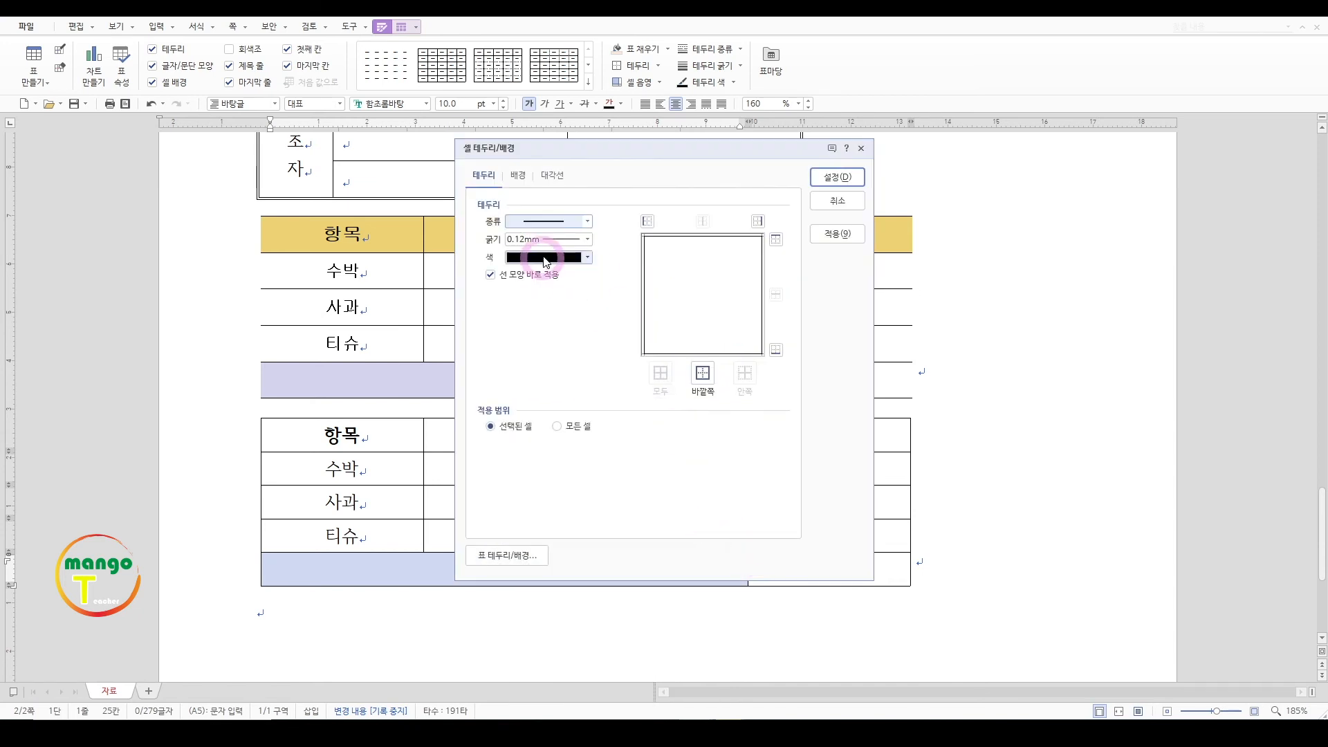
click(519, 175)
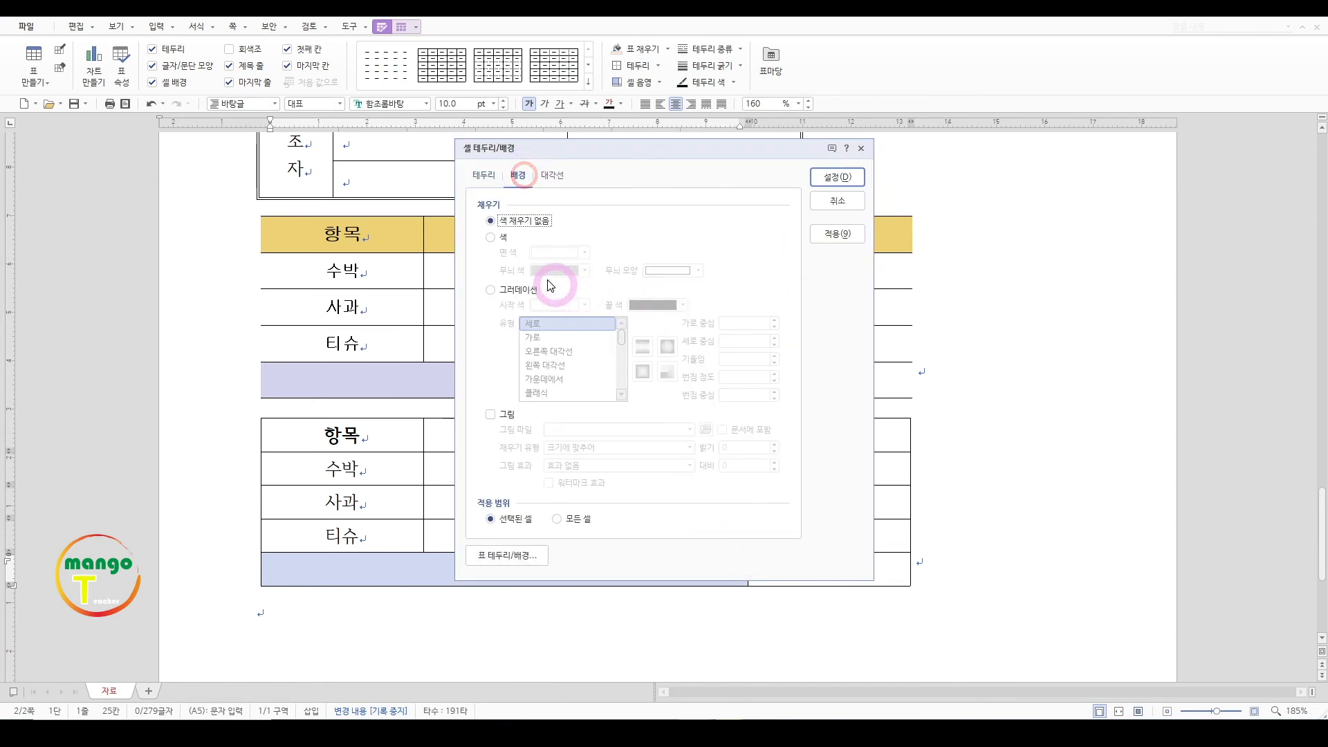
click(503, 238)
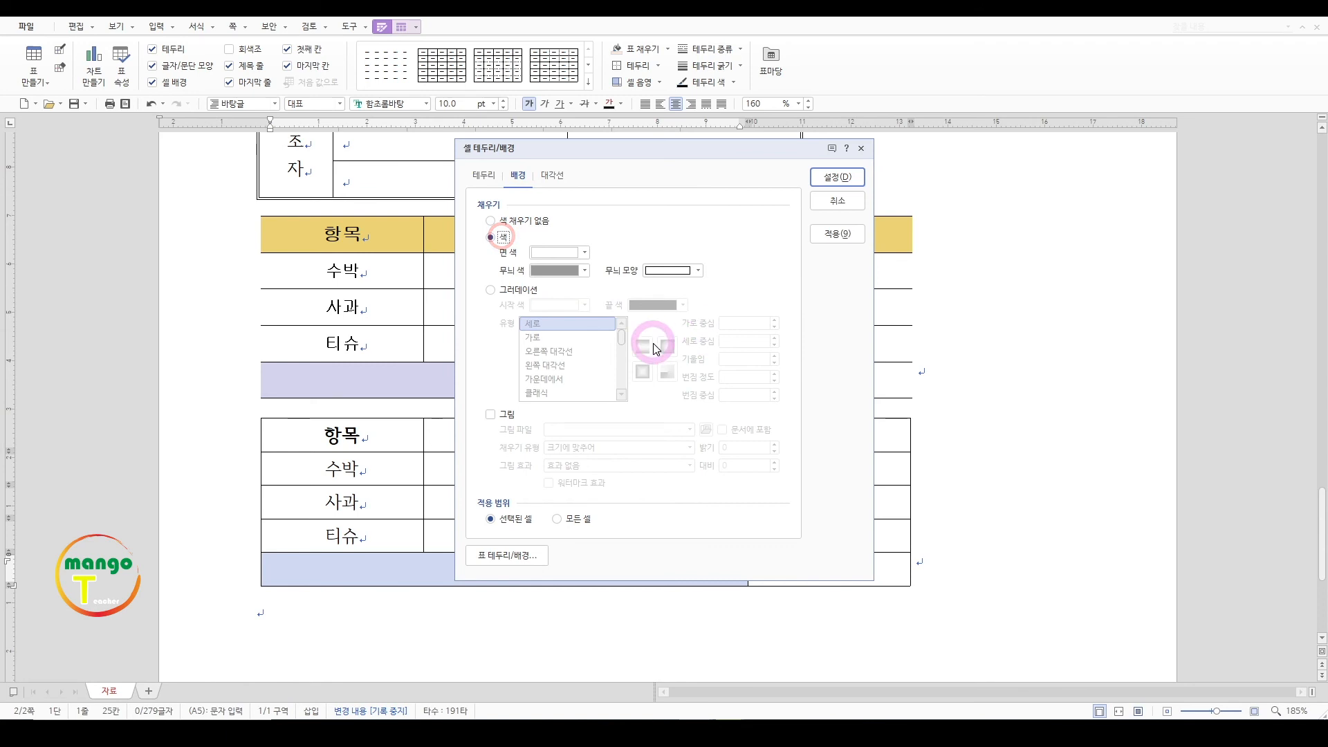
click(554, 254)
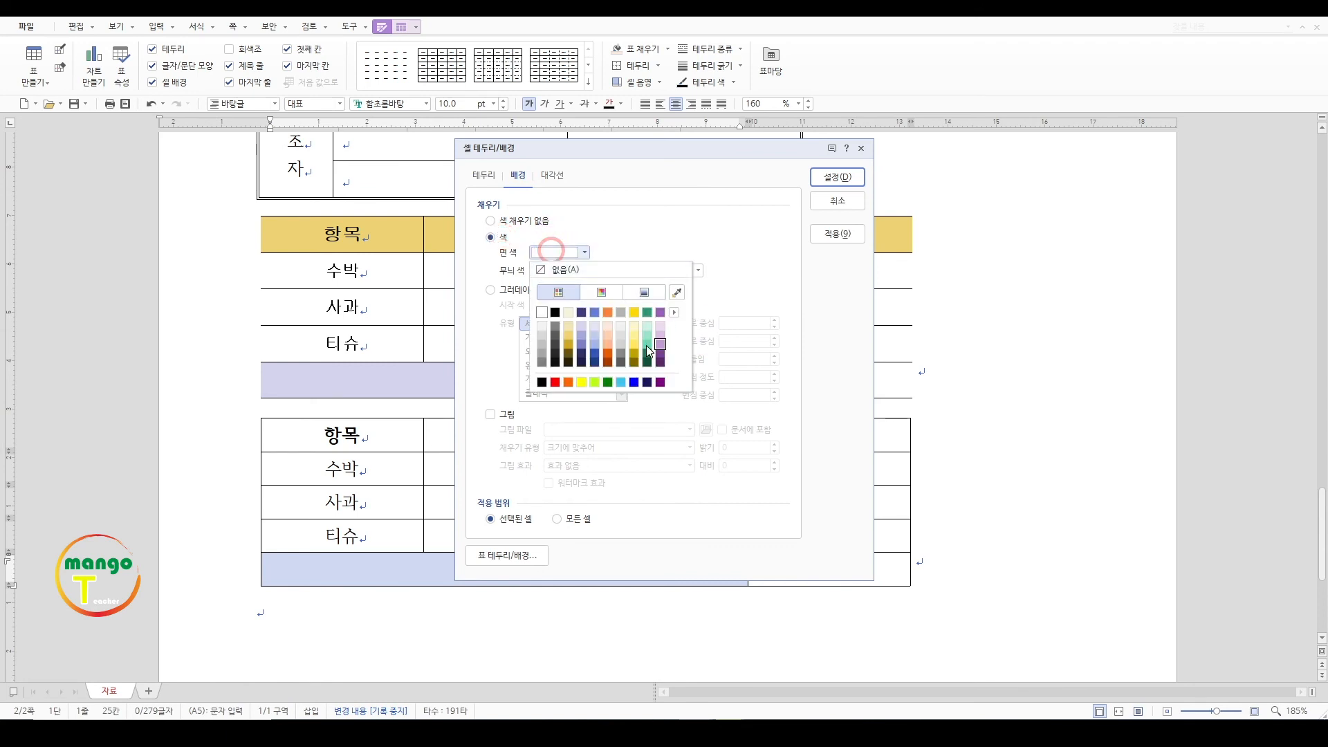
click(609, 337)
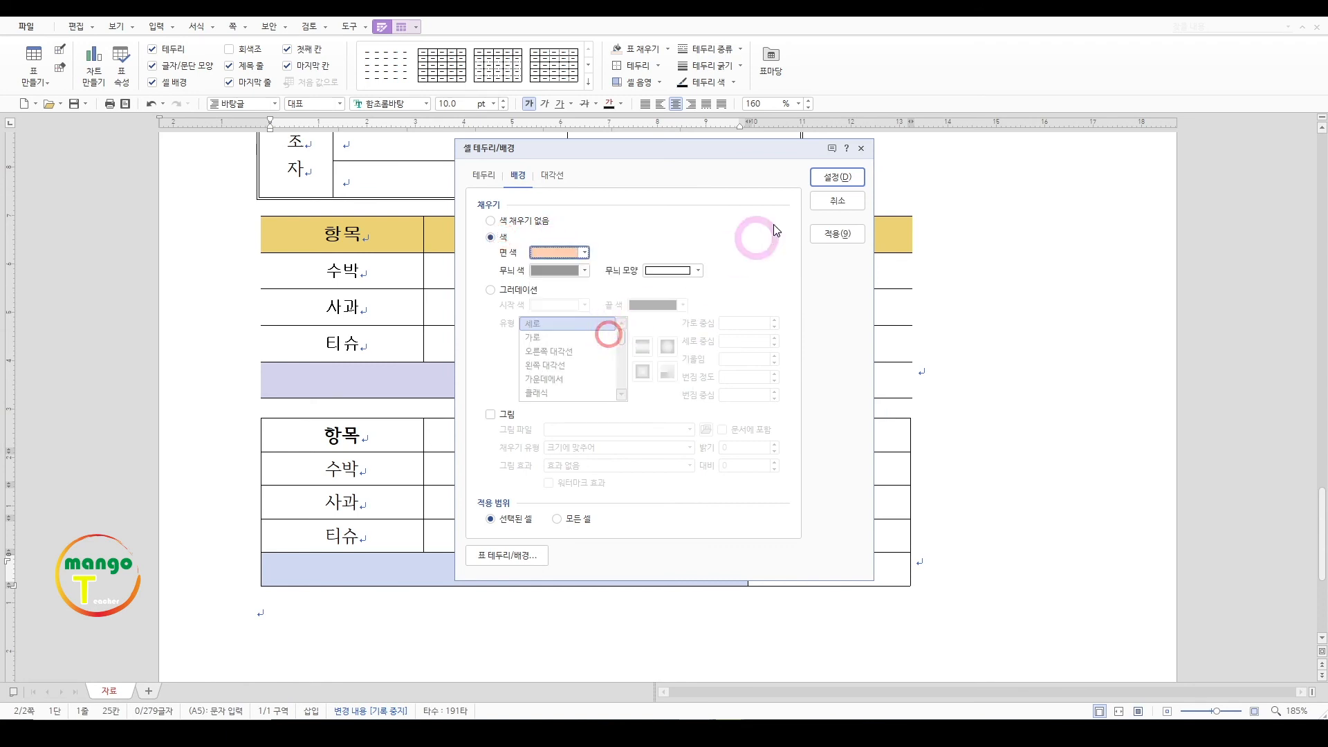
click(823, 177)
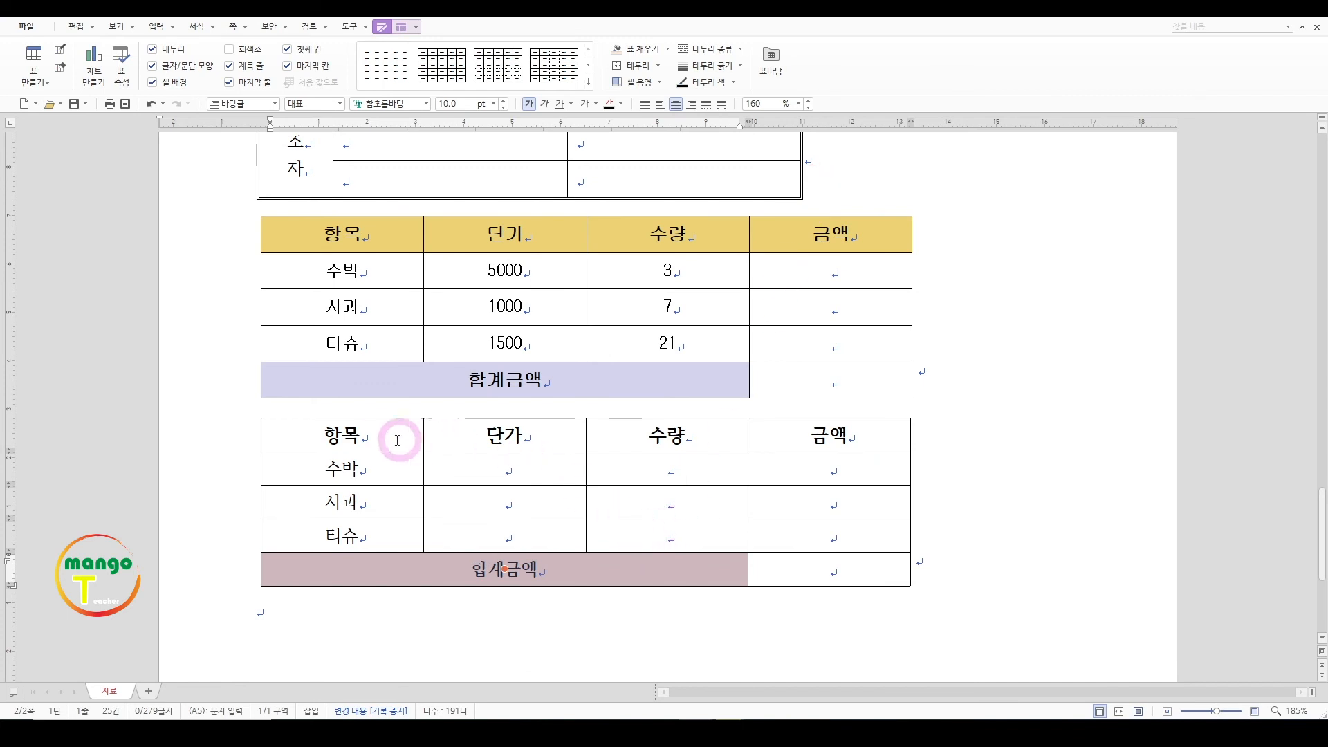
Fill the new table's header row, from 항목 to 금액, with a solid light purple background
click(374, 434)
drag(373, 435, 711, 432)
right_click(706, 434)
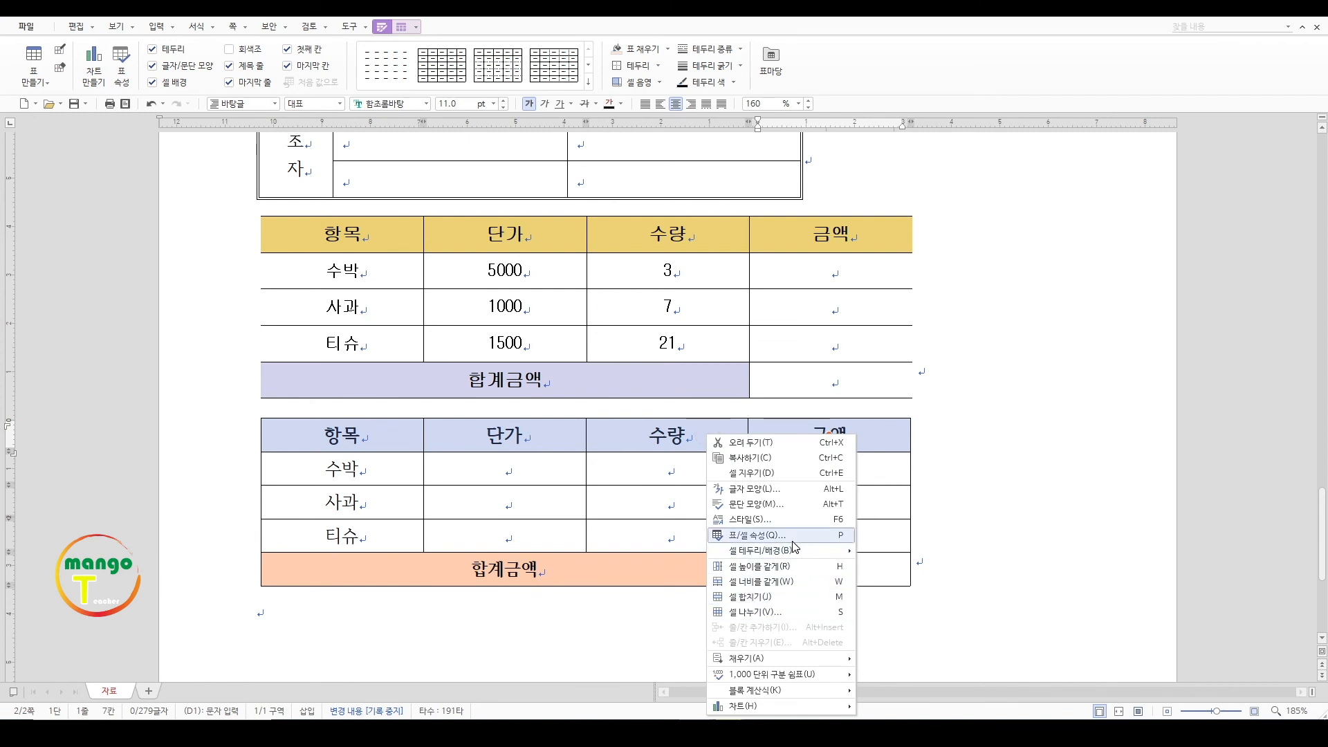
mouse_move(791, 550)
click(909, 551)
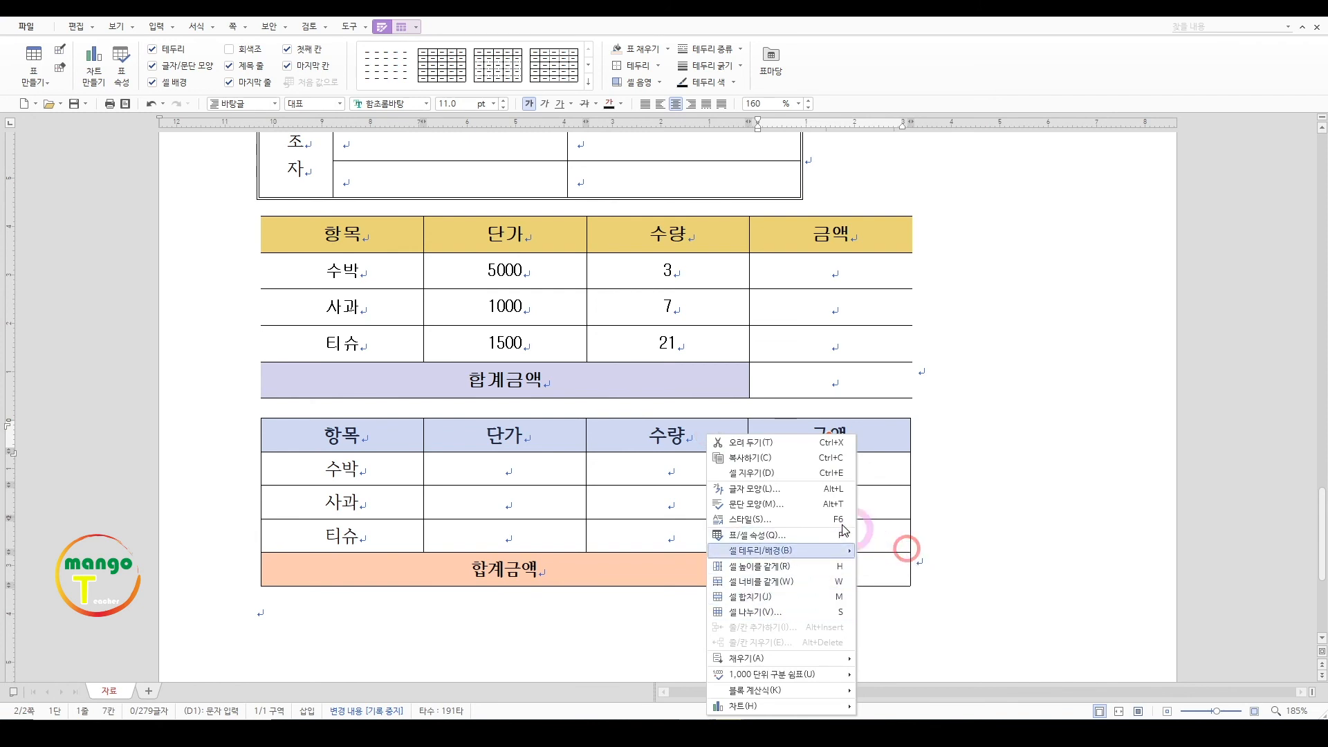
click(507, 237)
click(490, 237)
click(560, 253)
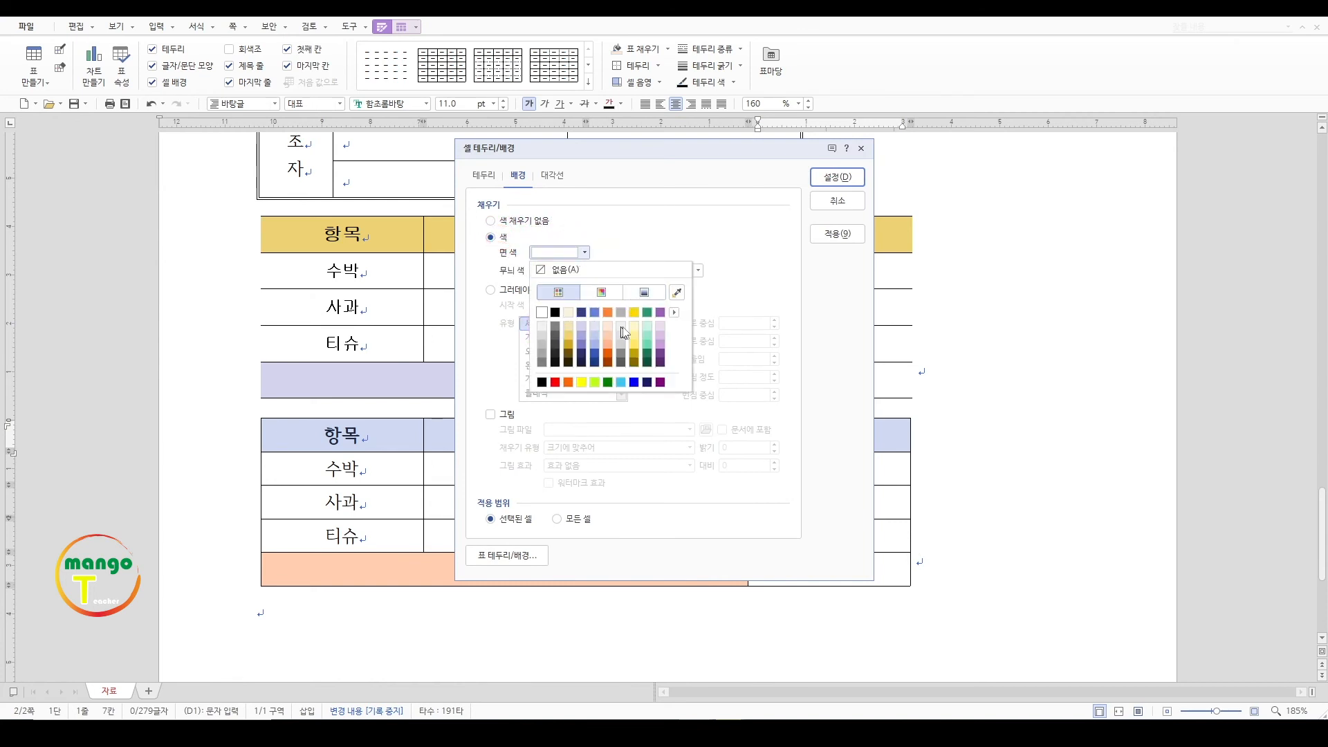
click(658, 335)
click(840, 179)
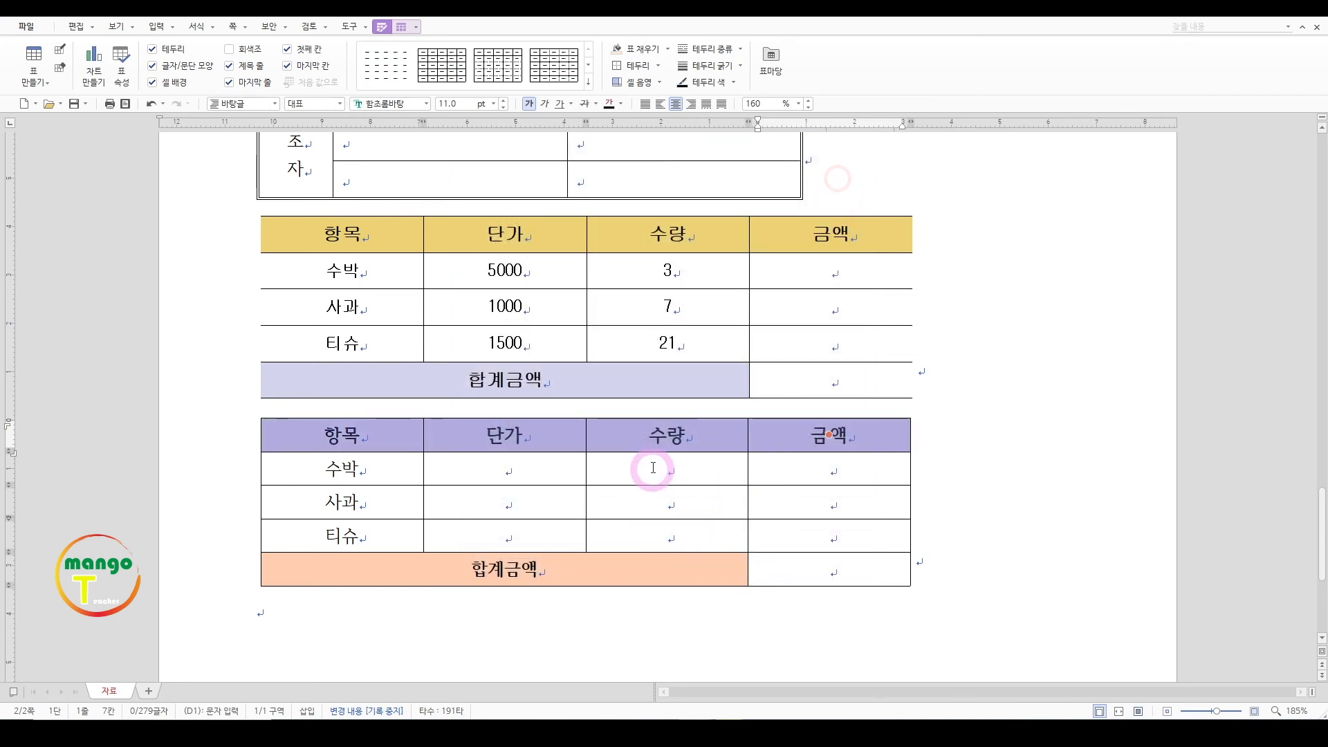
click(654, 468)
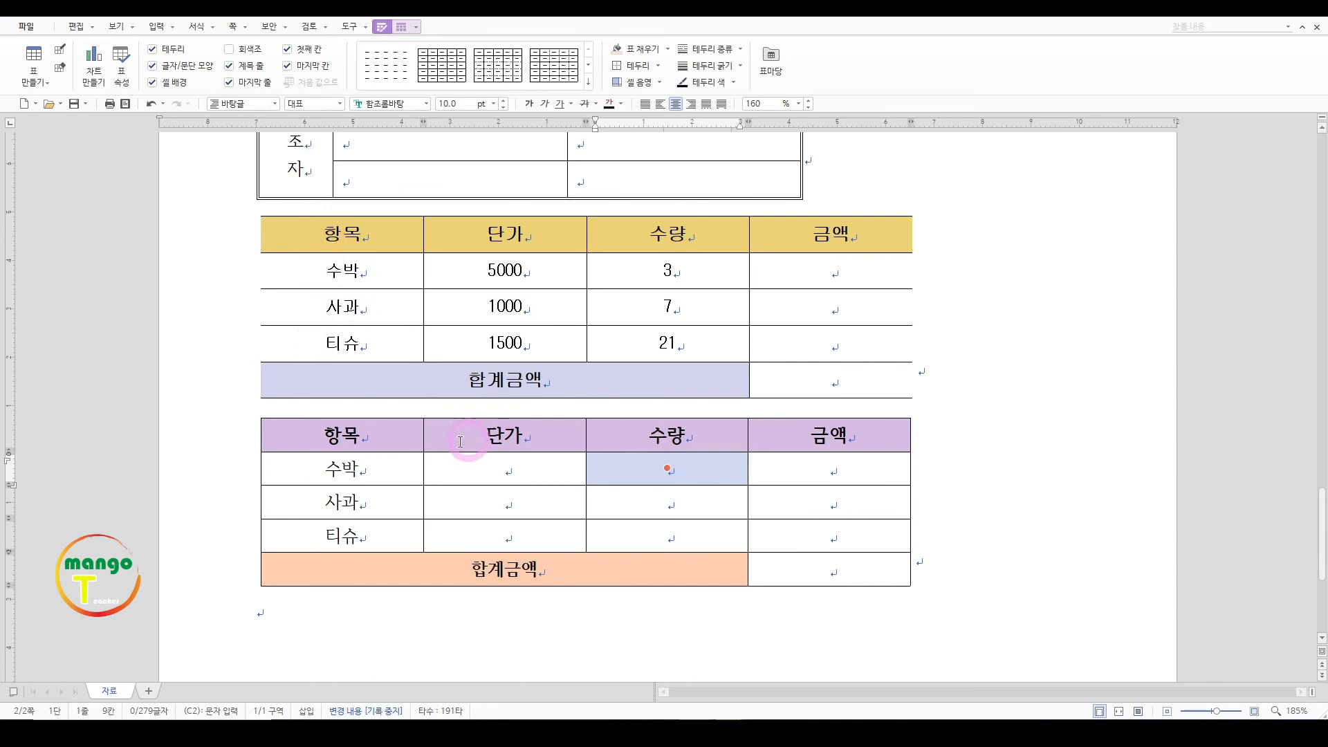
Remove the outer left and right borders of the whole new table by setting their line type to none
drag(375, 429, 846, 571)
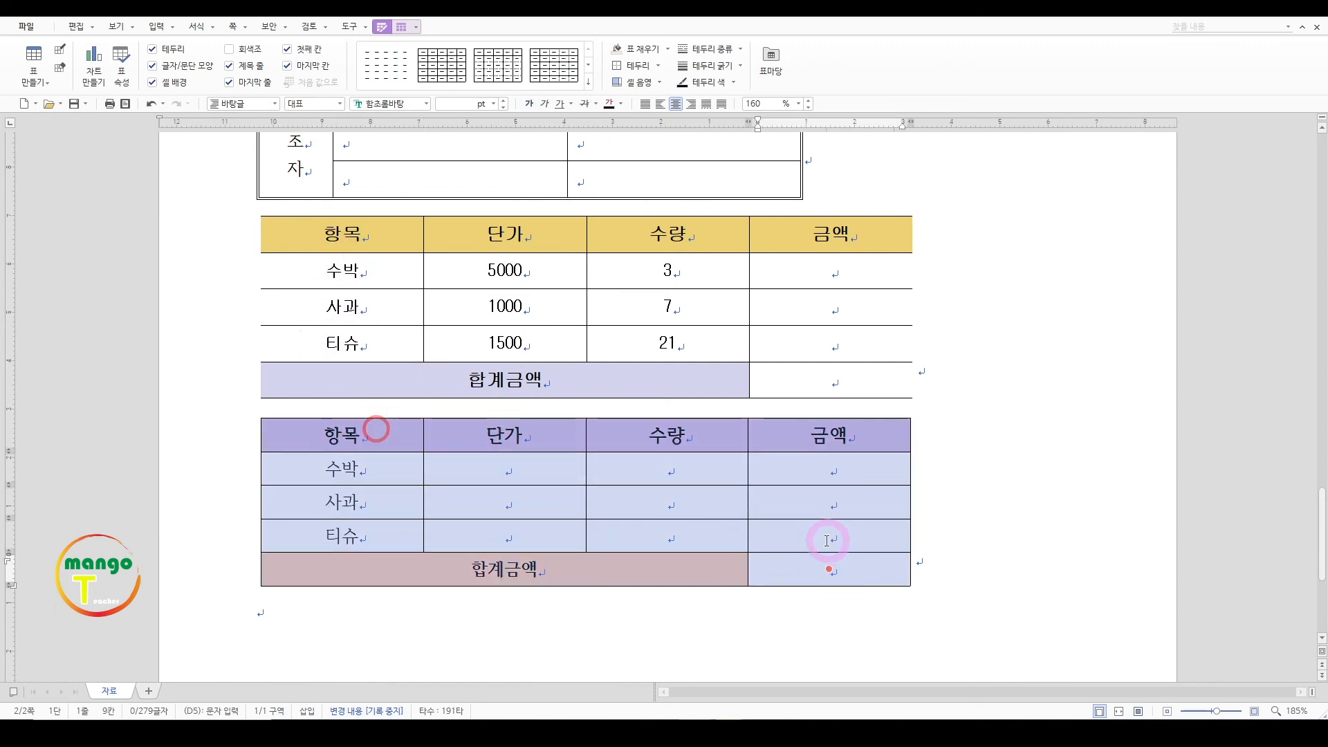
right_click(652, 462)
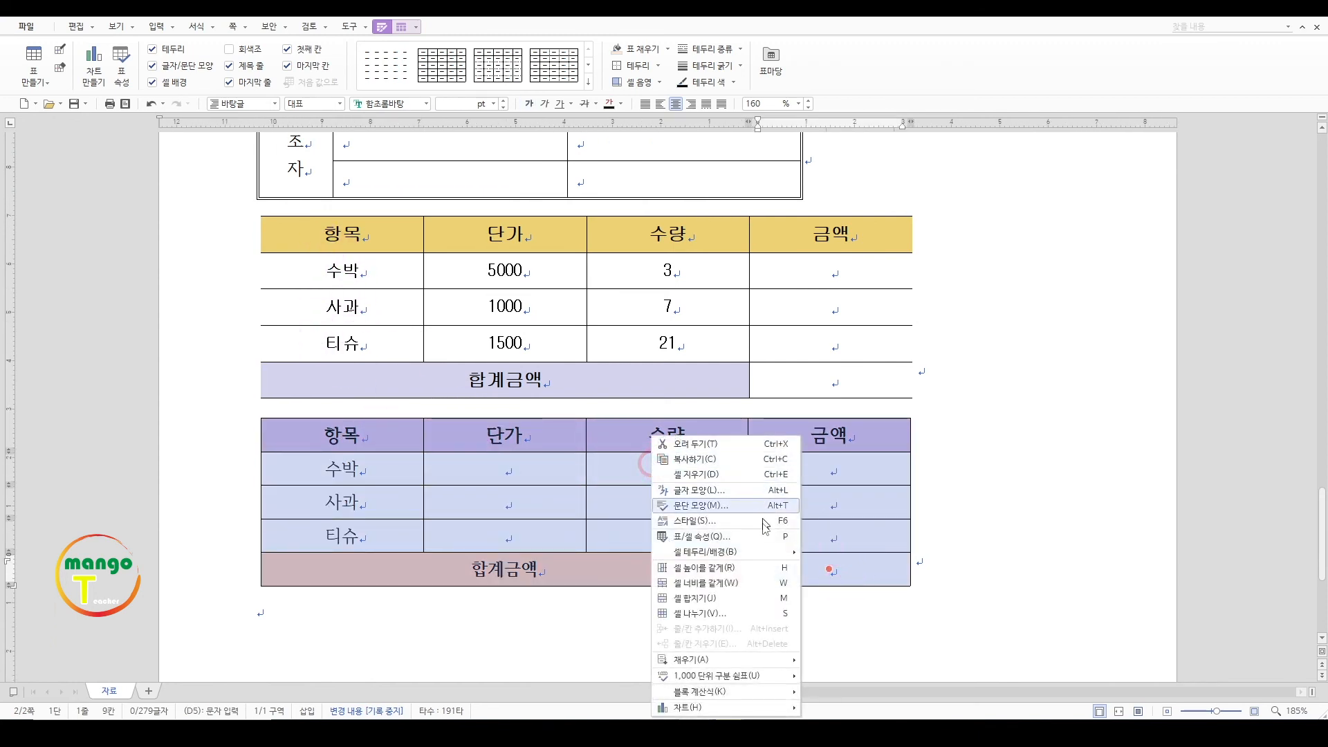
mouse_move(758, 554)
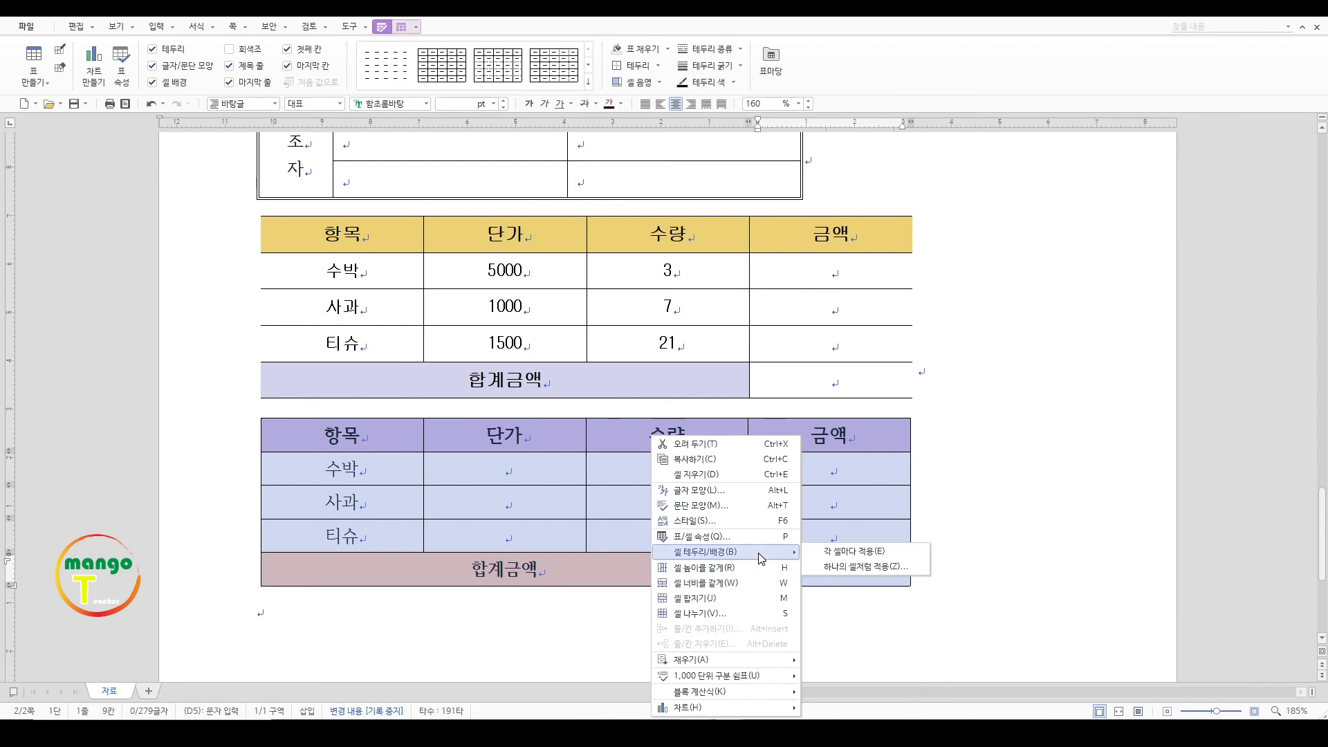
click(837, 553)
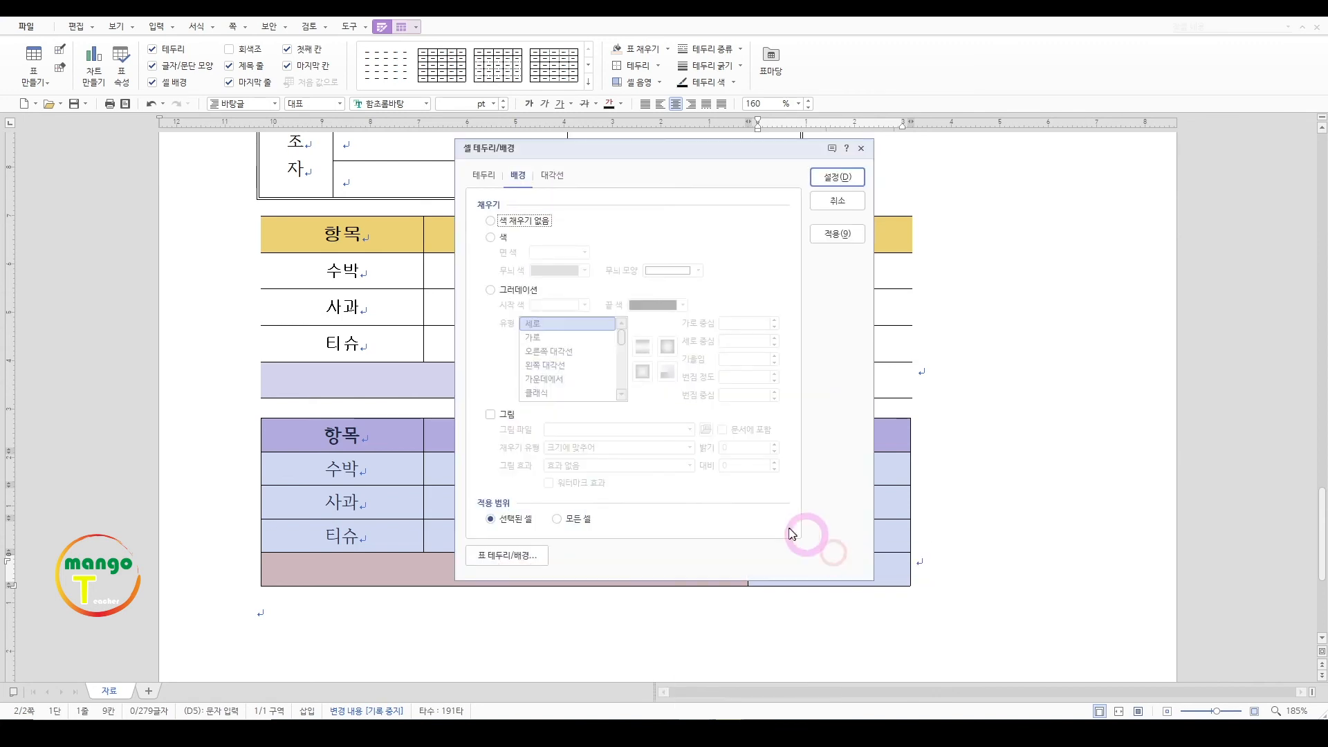
click(484, 175)
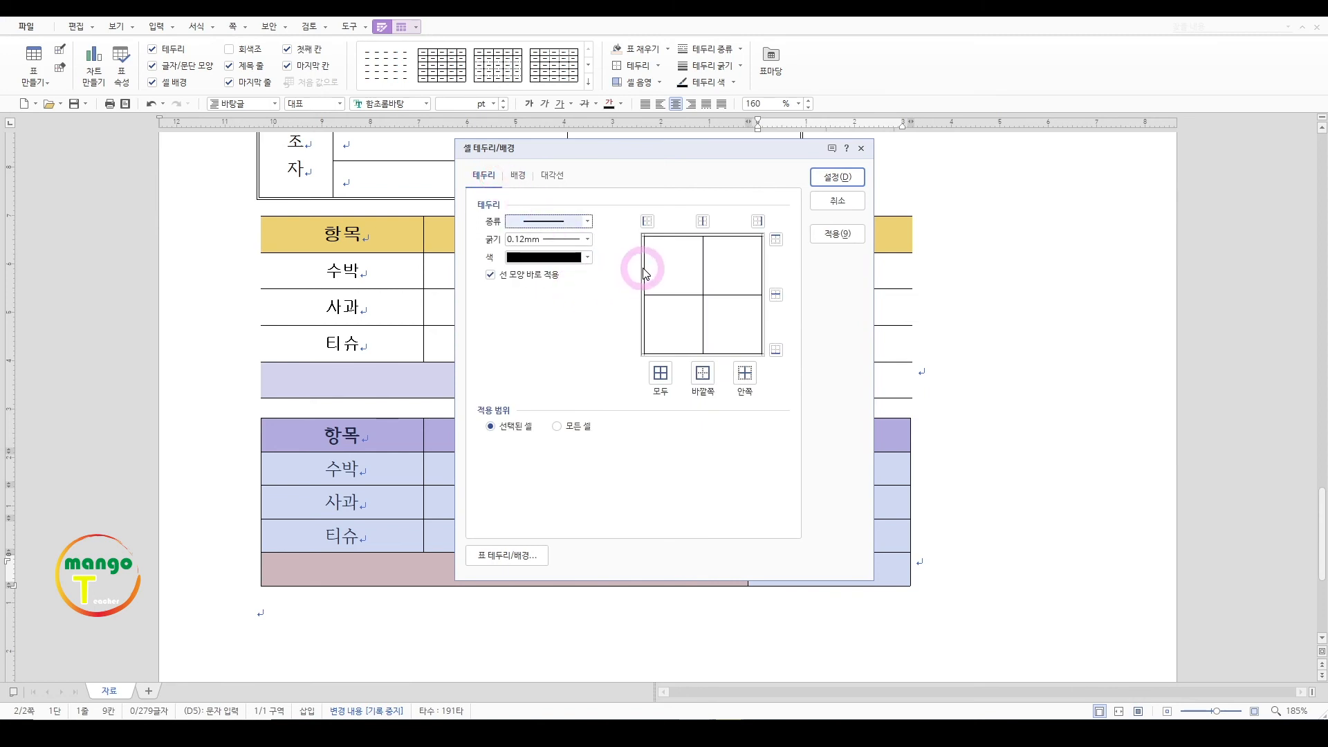
click(587, 221)
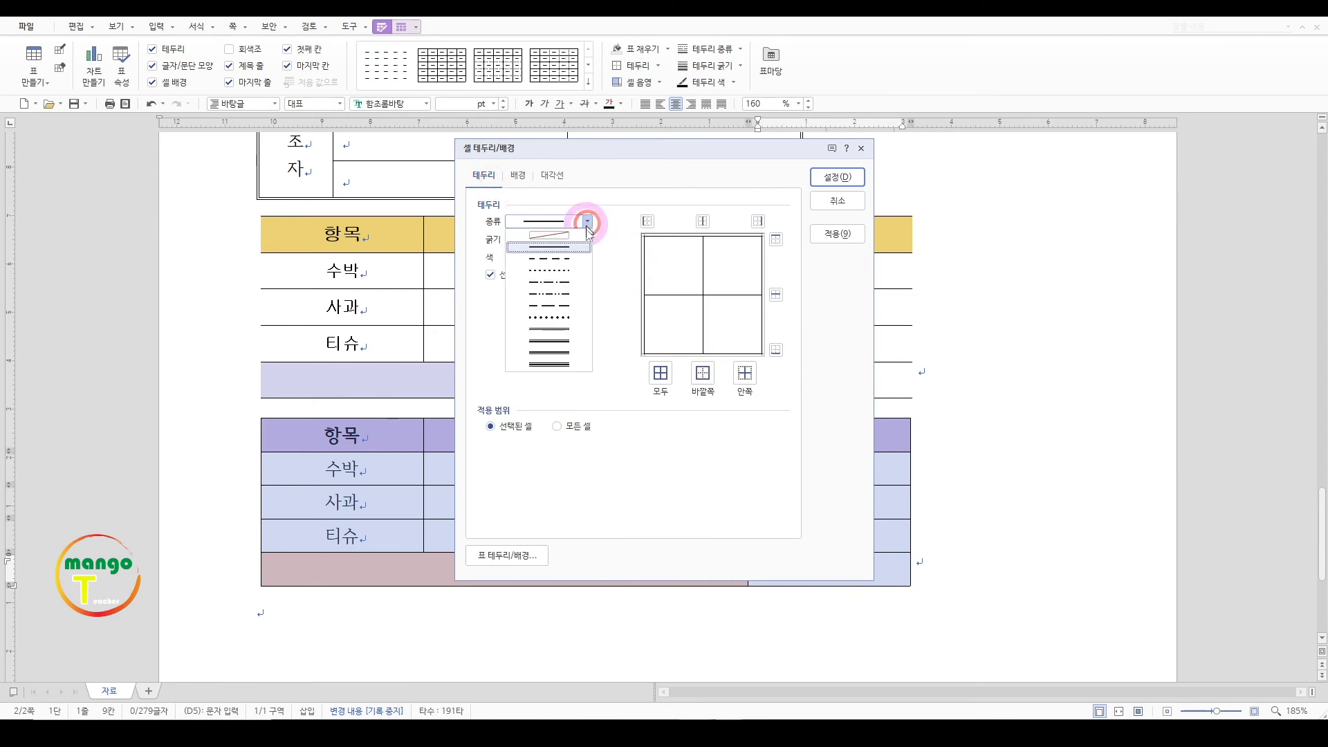
click(552, 239)
click(647, 223)
click(759, 221)
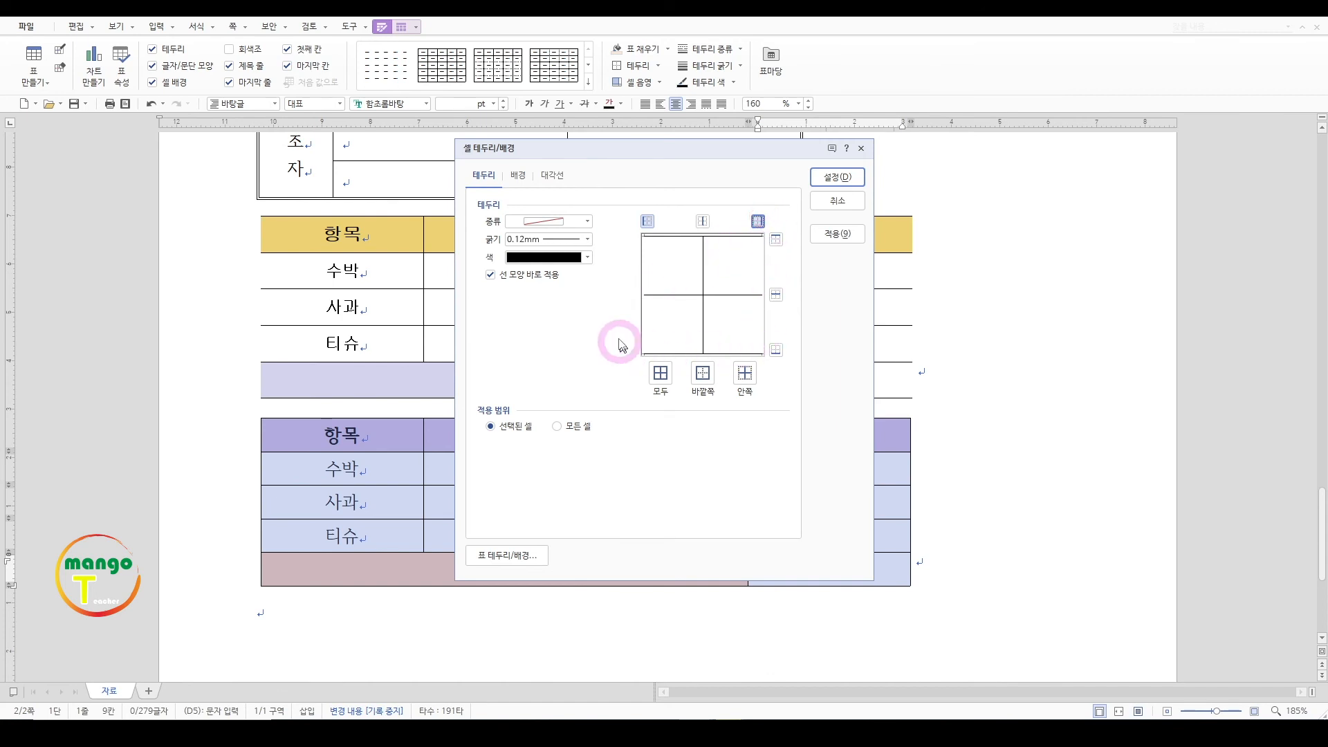
click(838, 177)
click(770, 618)
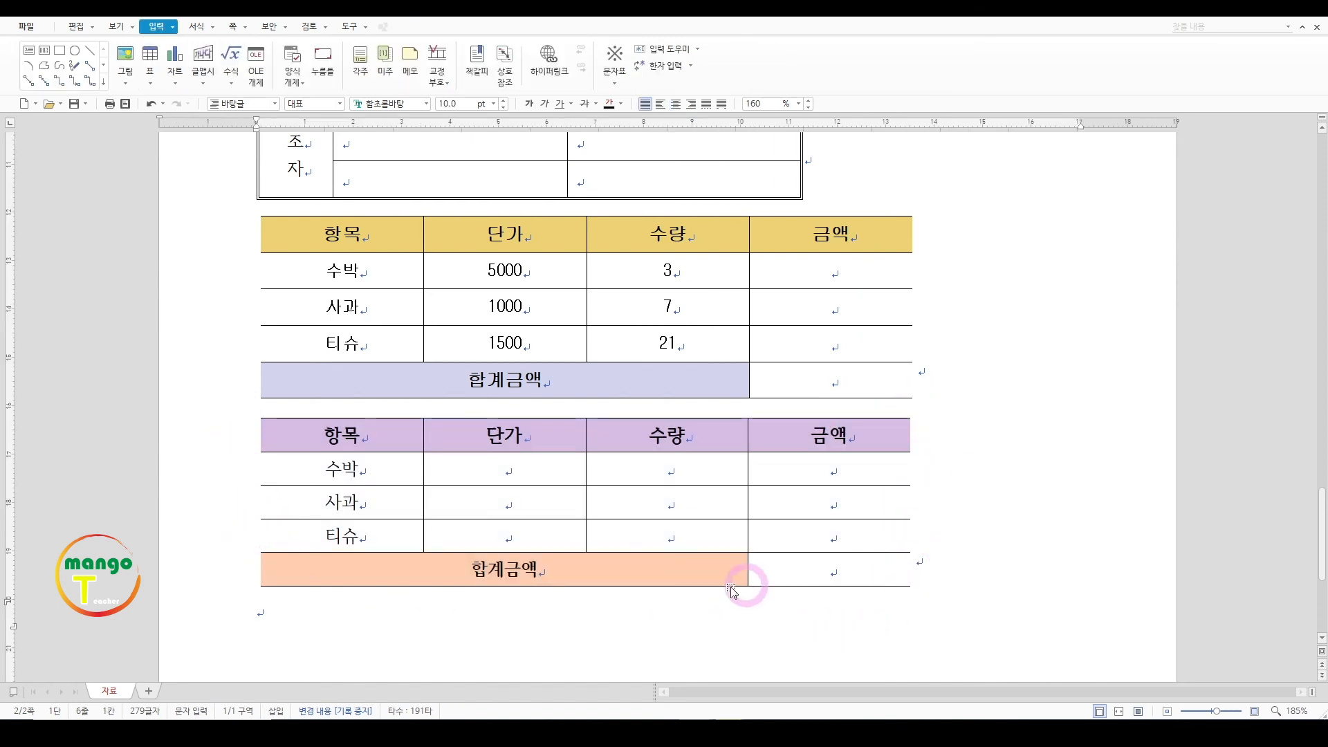
Enter the 단가 values 5000, 1000 and 1500 for 수박, 사과 and 티슈 in the new table
click(513, 466)
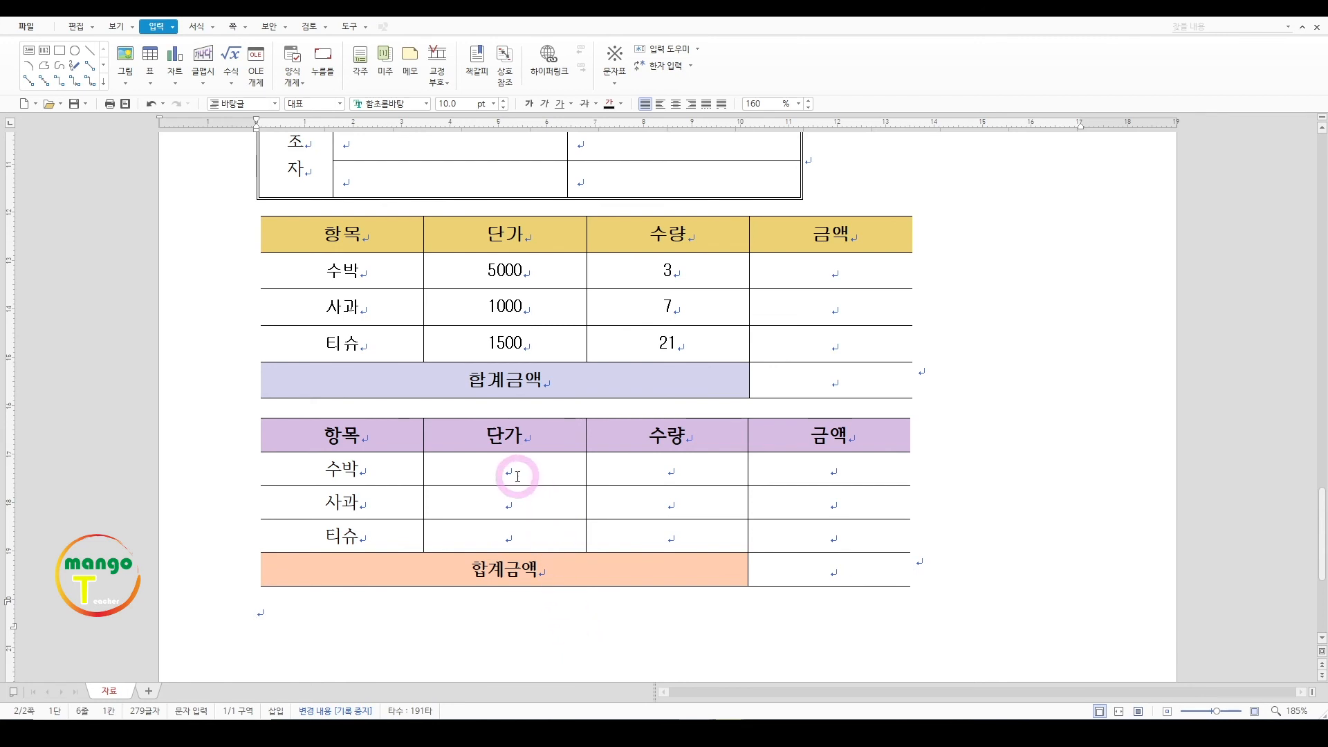
text(5000)
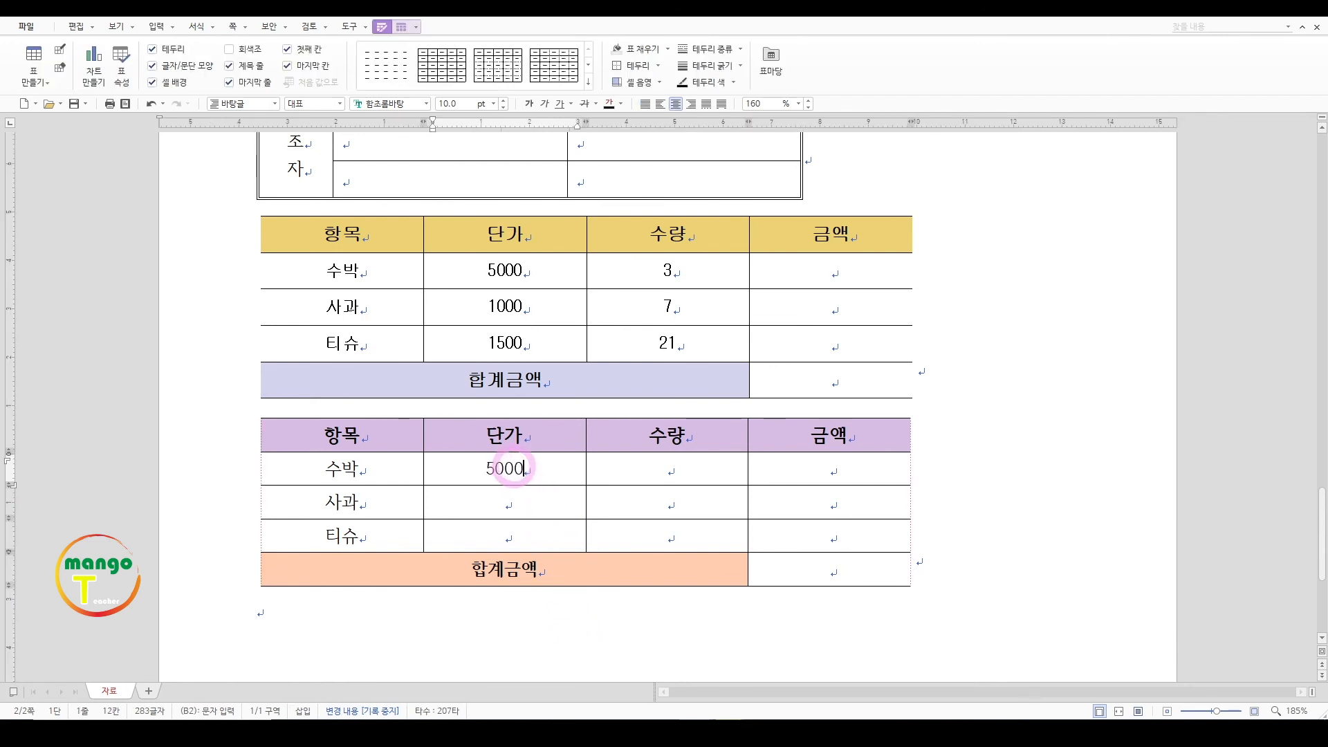
key(Down)
text(1000)
key(Down)
text(15)
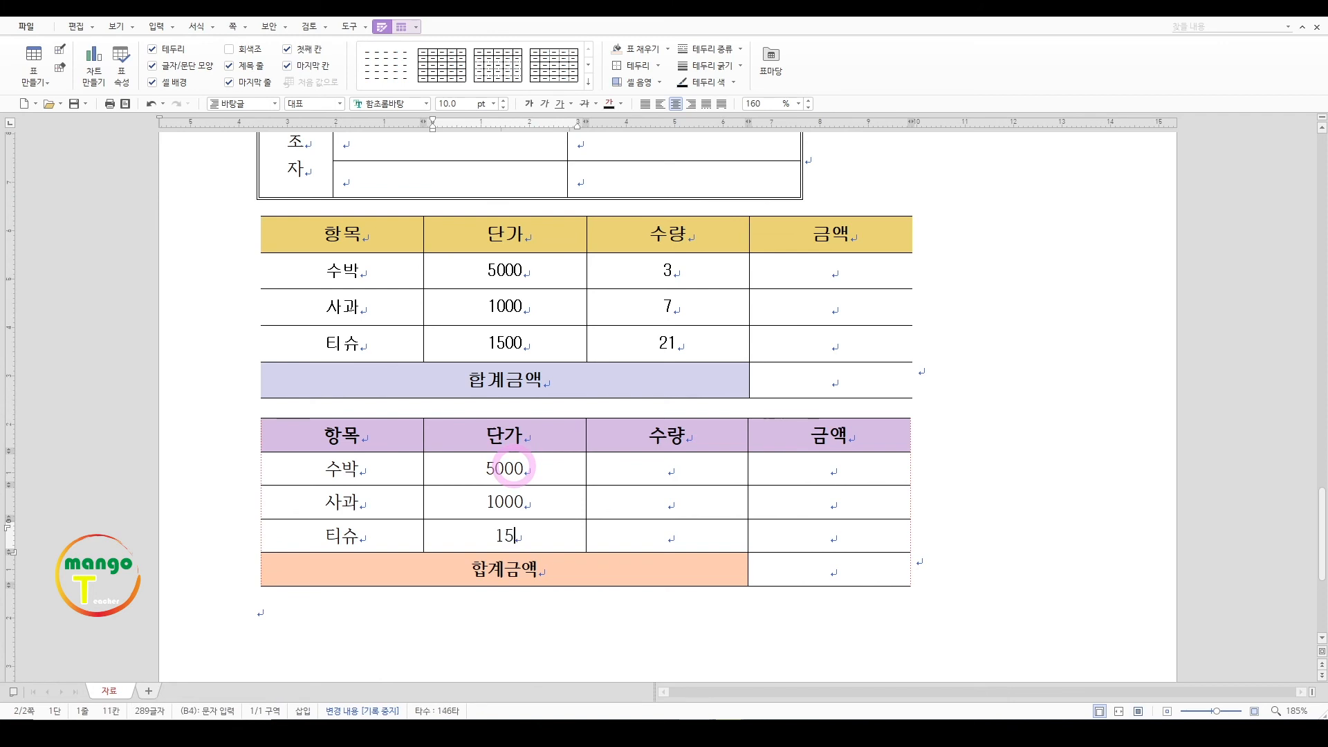
Enter the 수량 values 3, 7 and 21 for 수박, 사과 and 티슈 in the new table
key(Tab)
text(3)
key(Down)
text(7)
key(Down)
text(2)
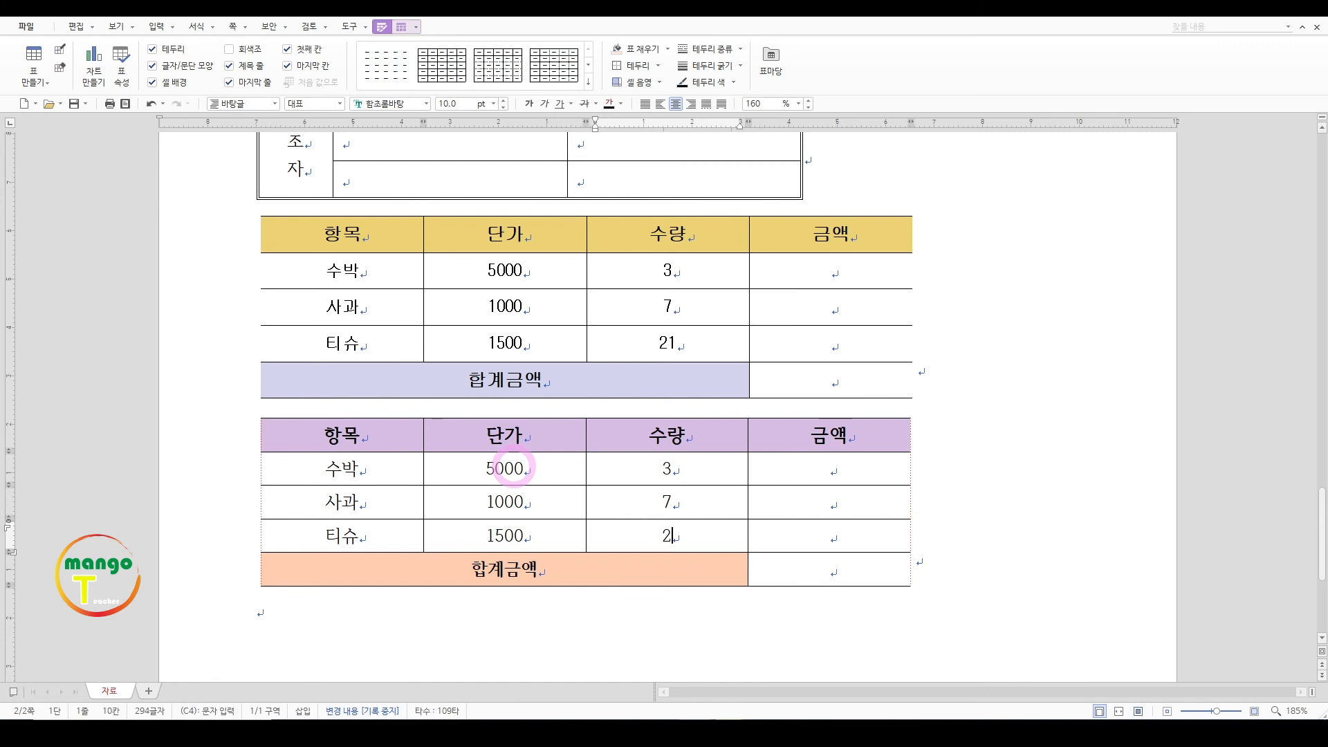
click(563, 601)
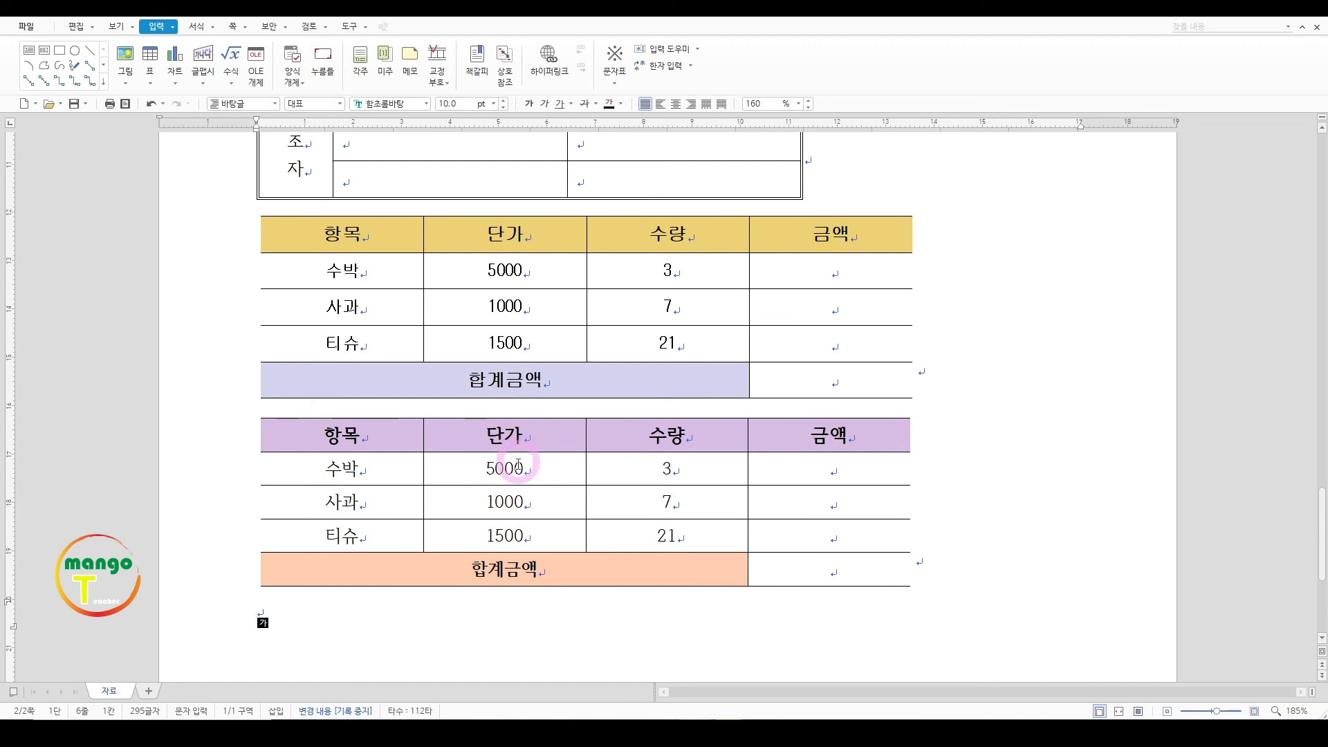
click(496, 469)
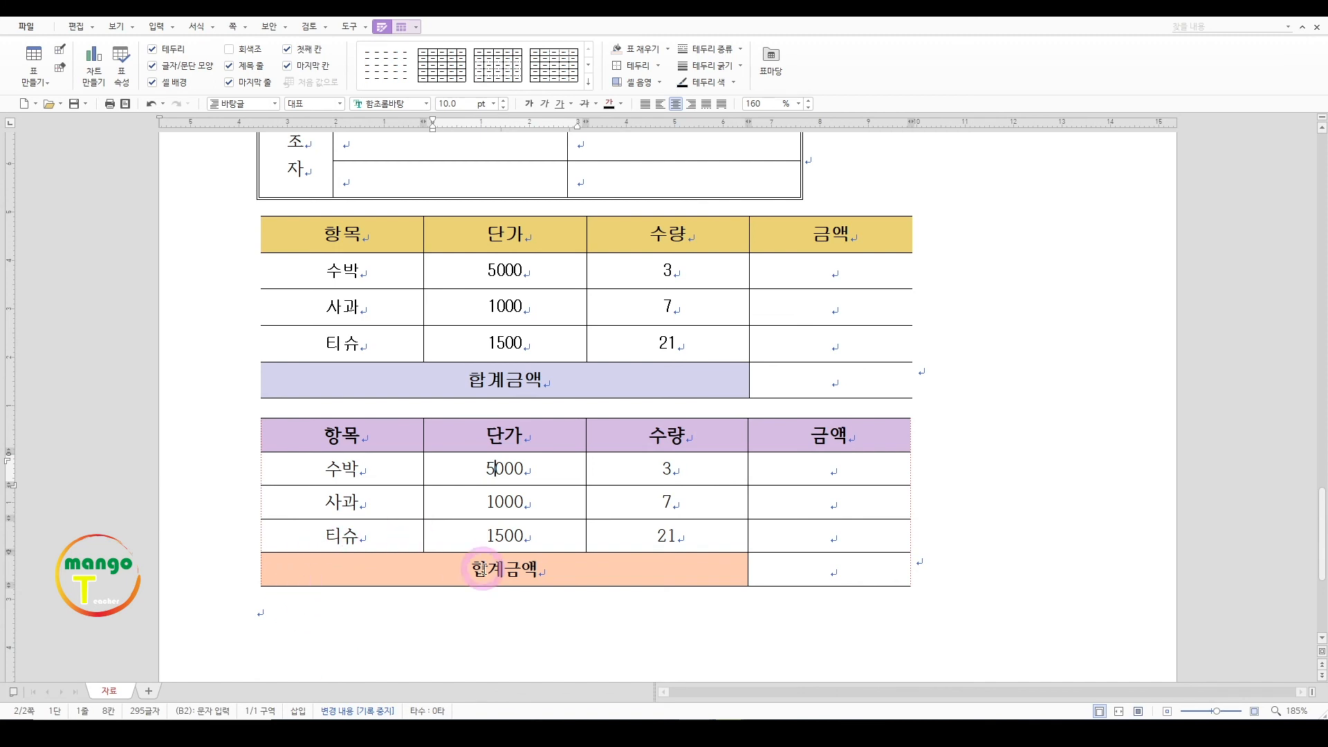
Add thousands separators to the 단가 values of 수박, 사과 and 티슈 in the new table
drag(476, 467, 491, 525)
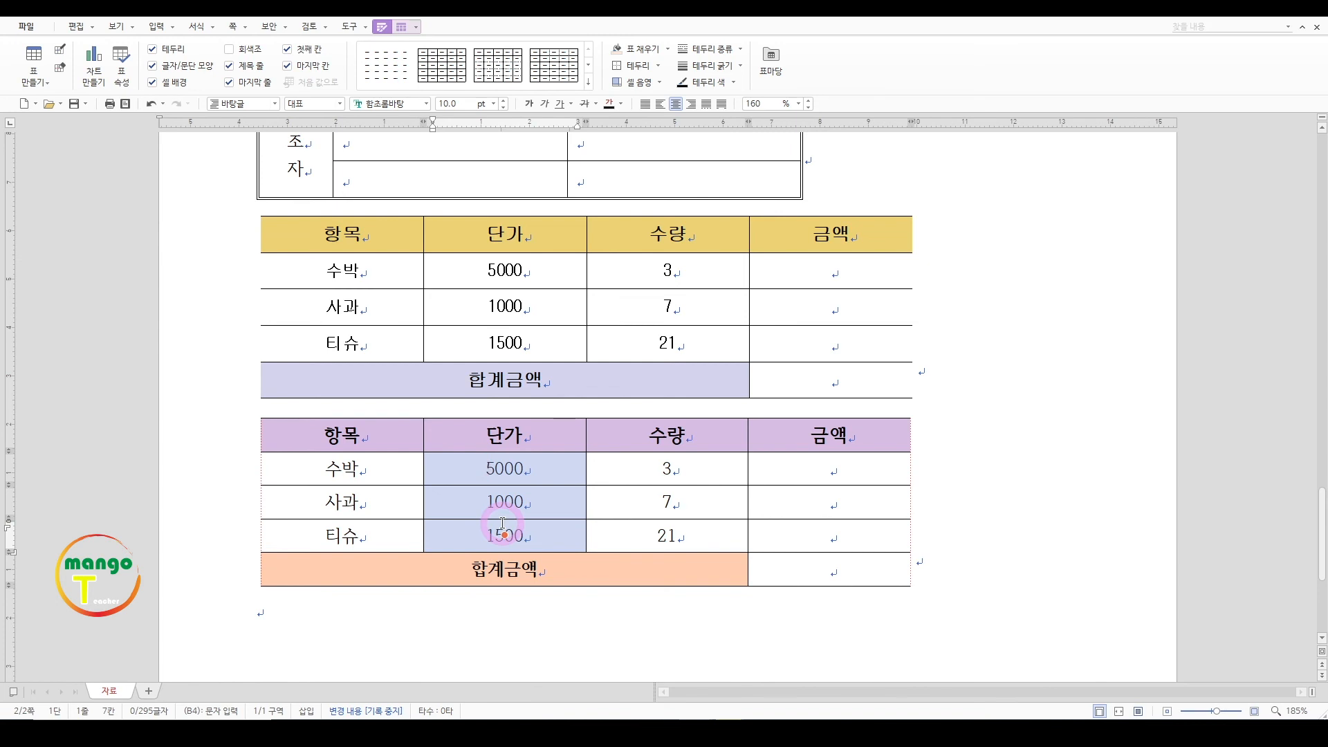
right_click(544, 473)
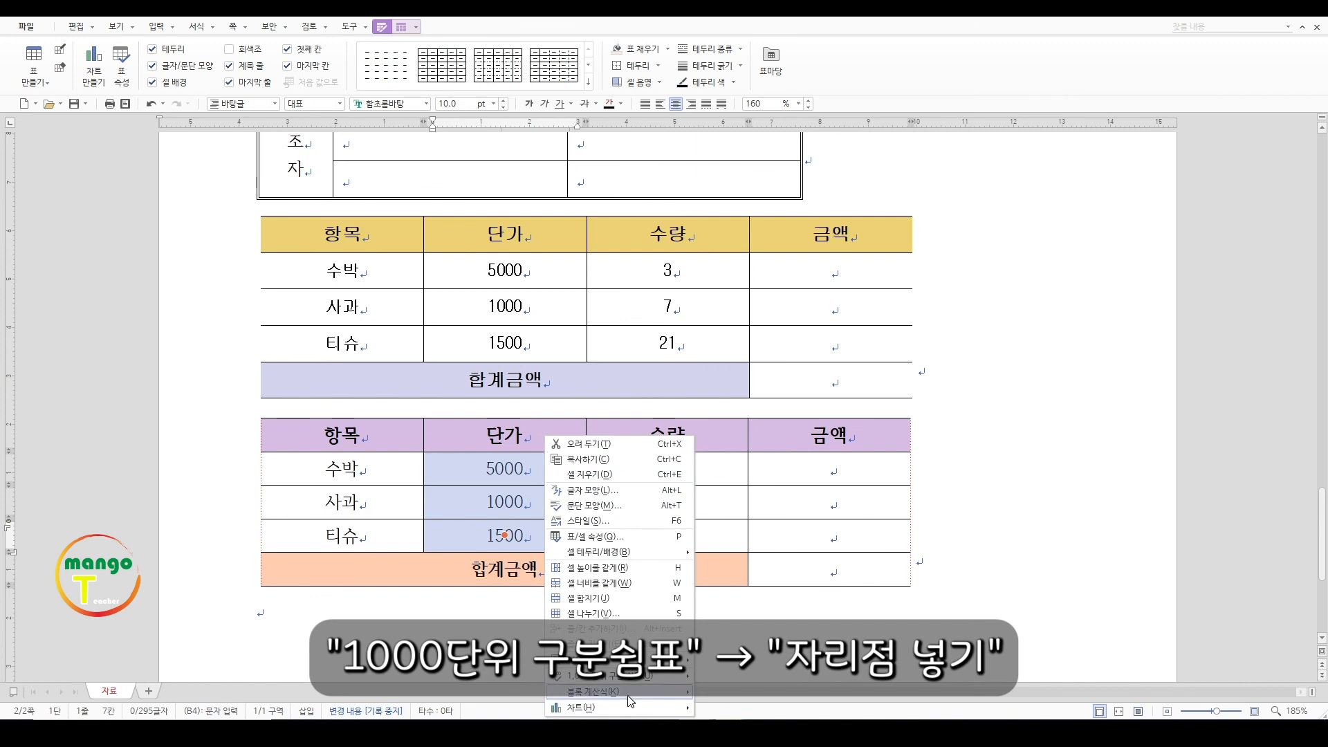
mouse_move(633, 685)
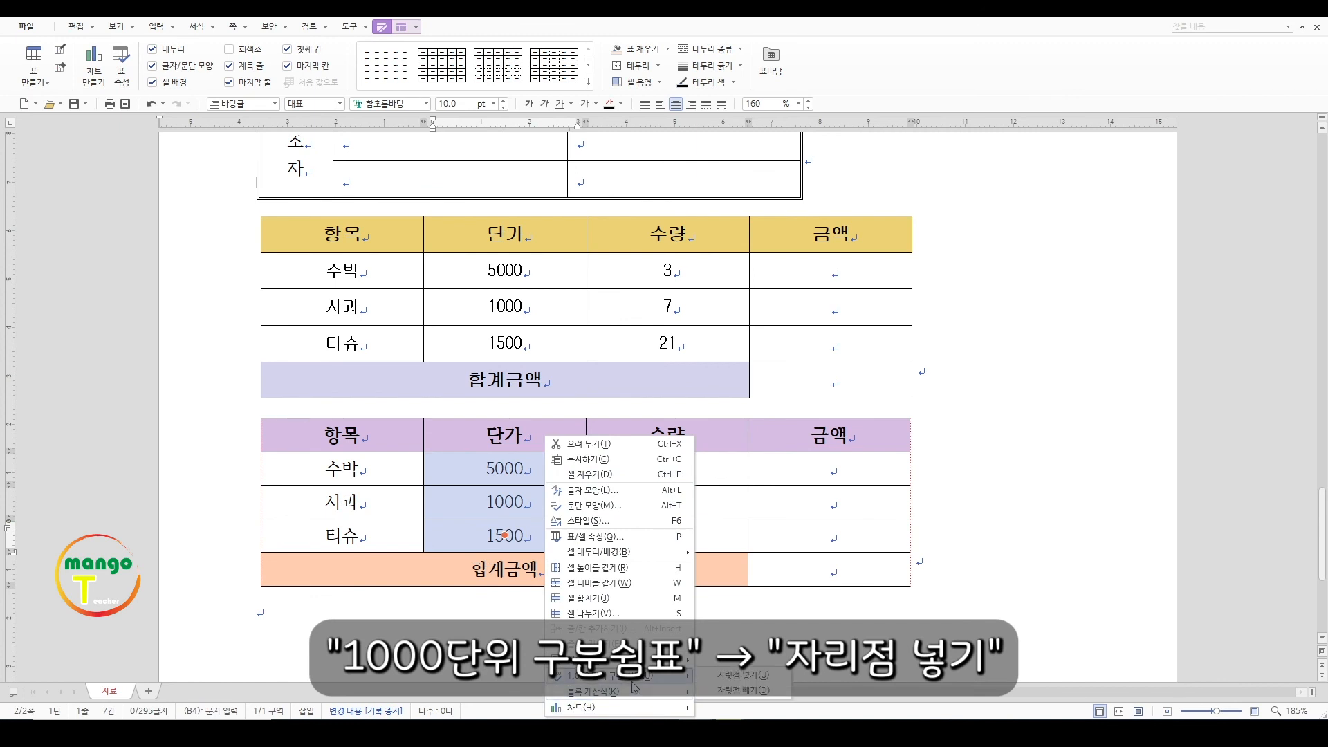
click(745, 678)
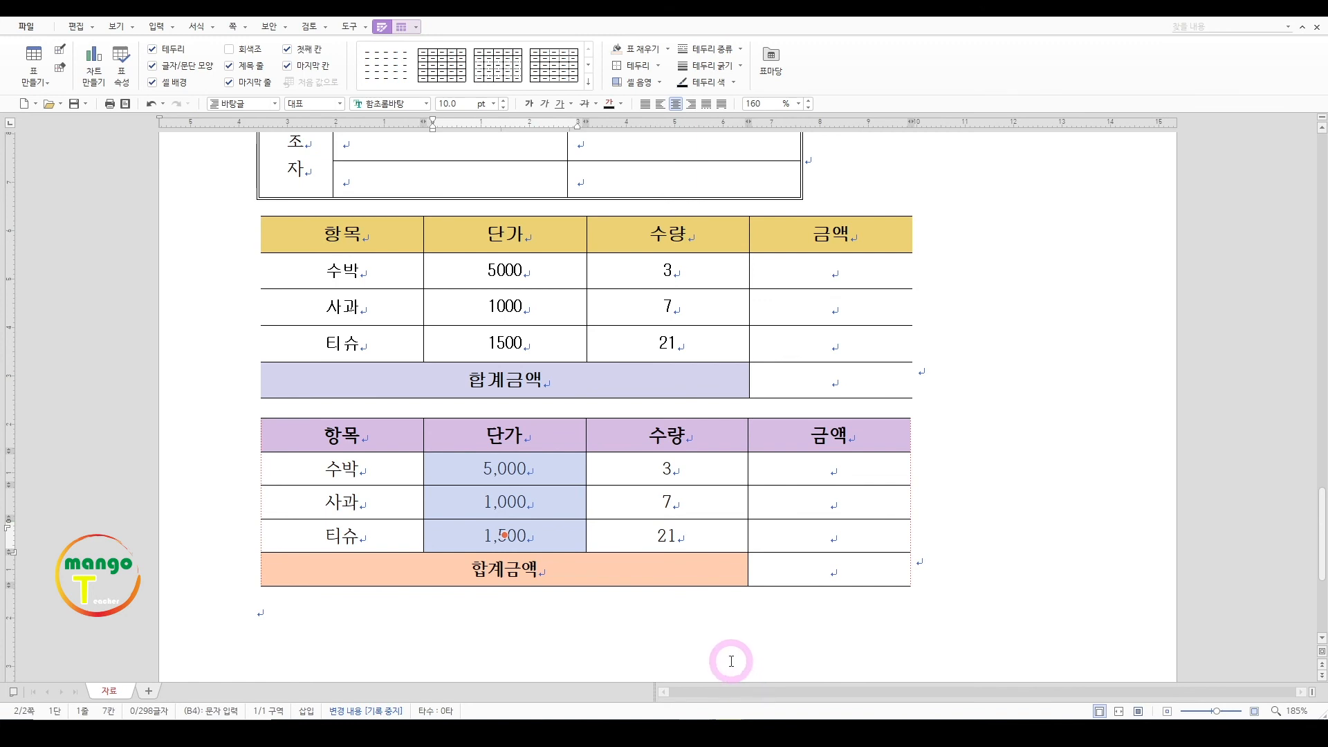
key(Escape)
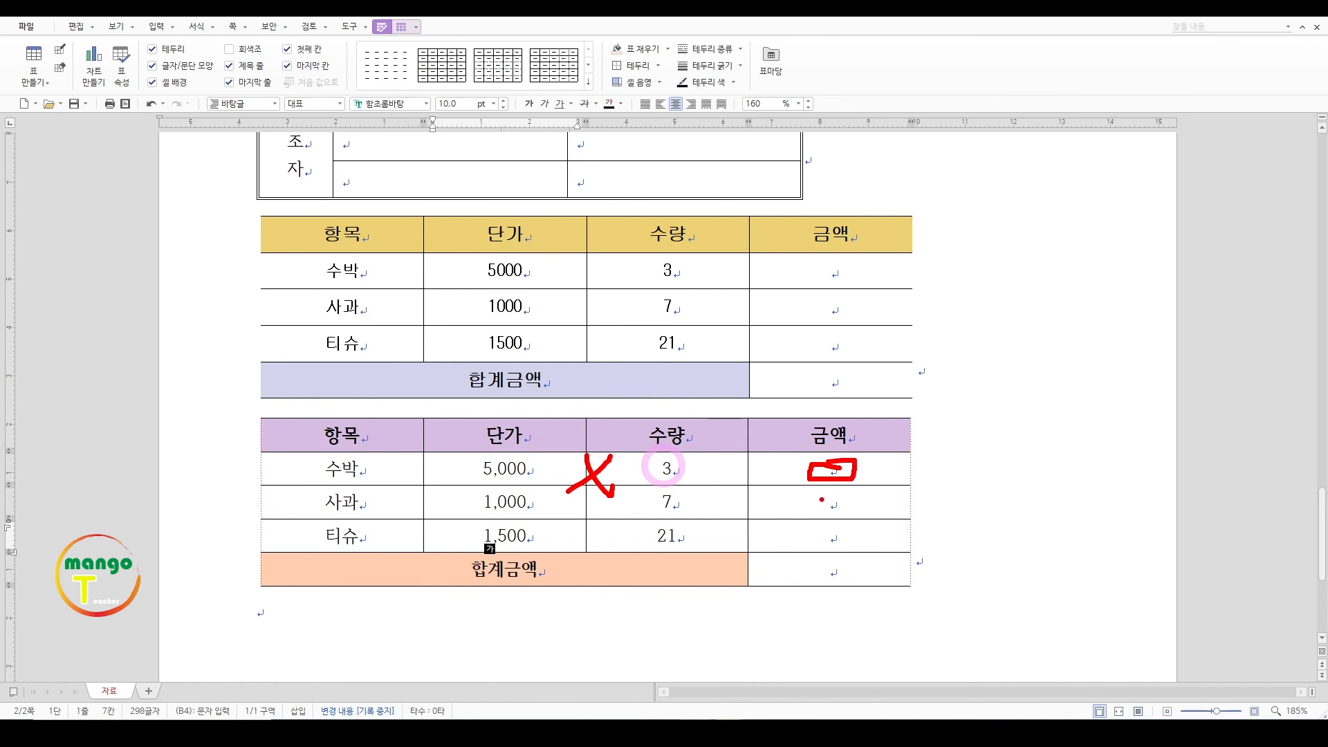
key(Escape)
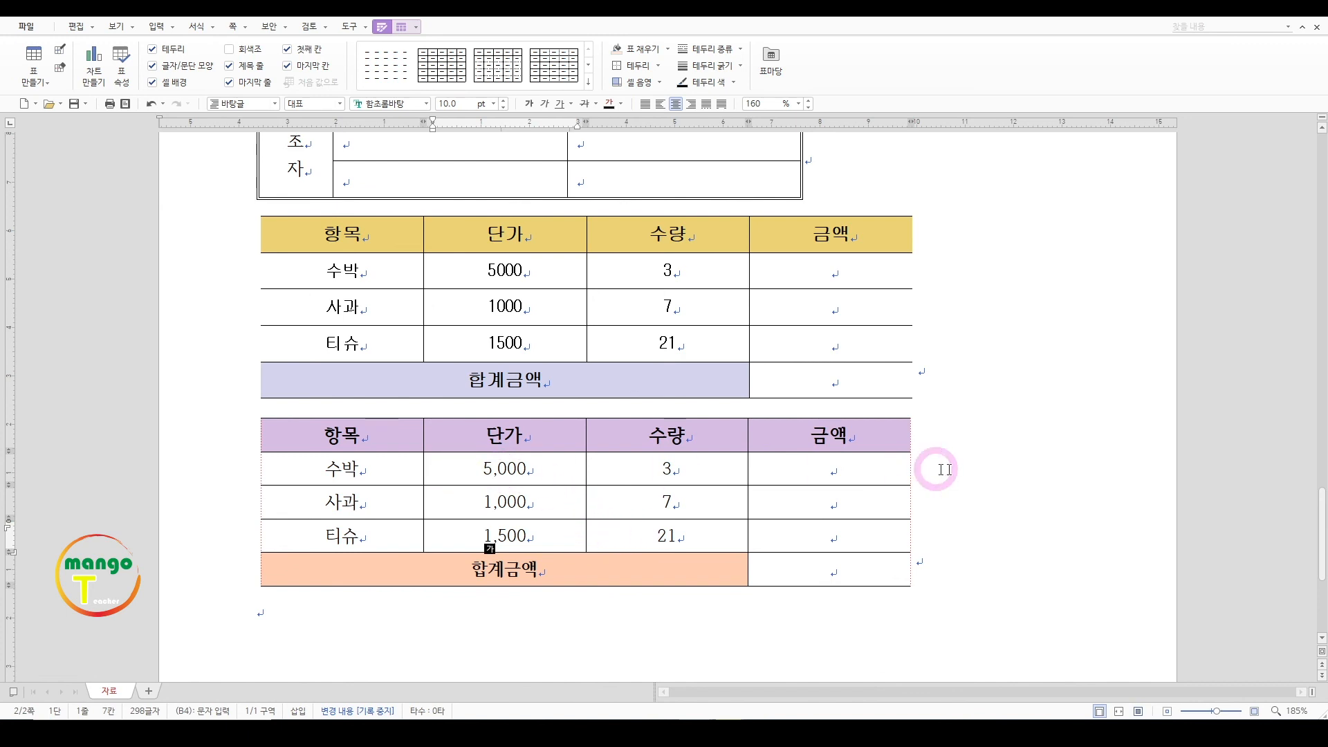
Calculate the 금액 of 수박, 사과 and 티슈 from 단가 and 수량 with the block product formula (블록 곱)
drag(477, 466, 874, 537)
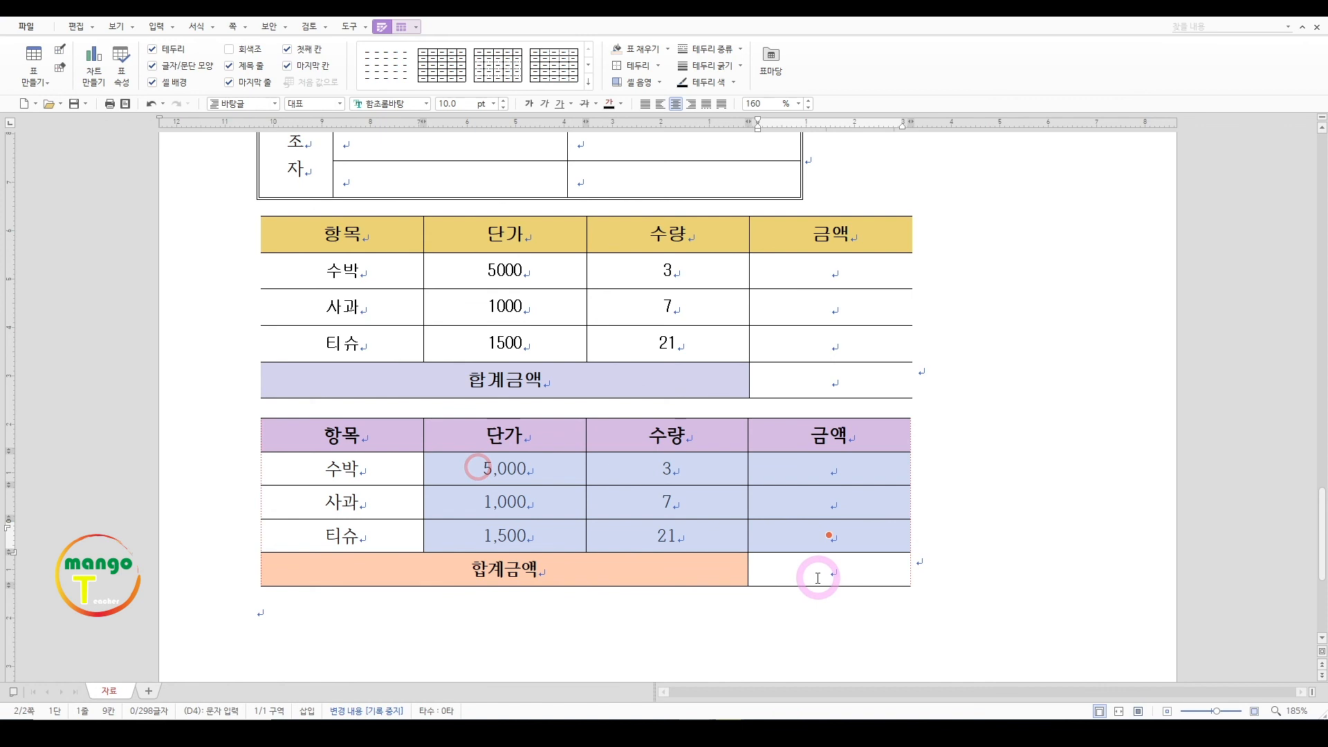
right_click(706, 468)
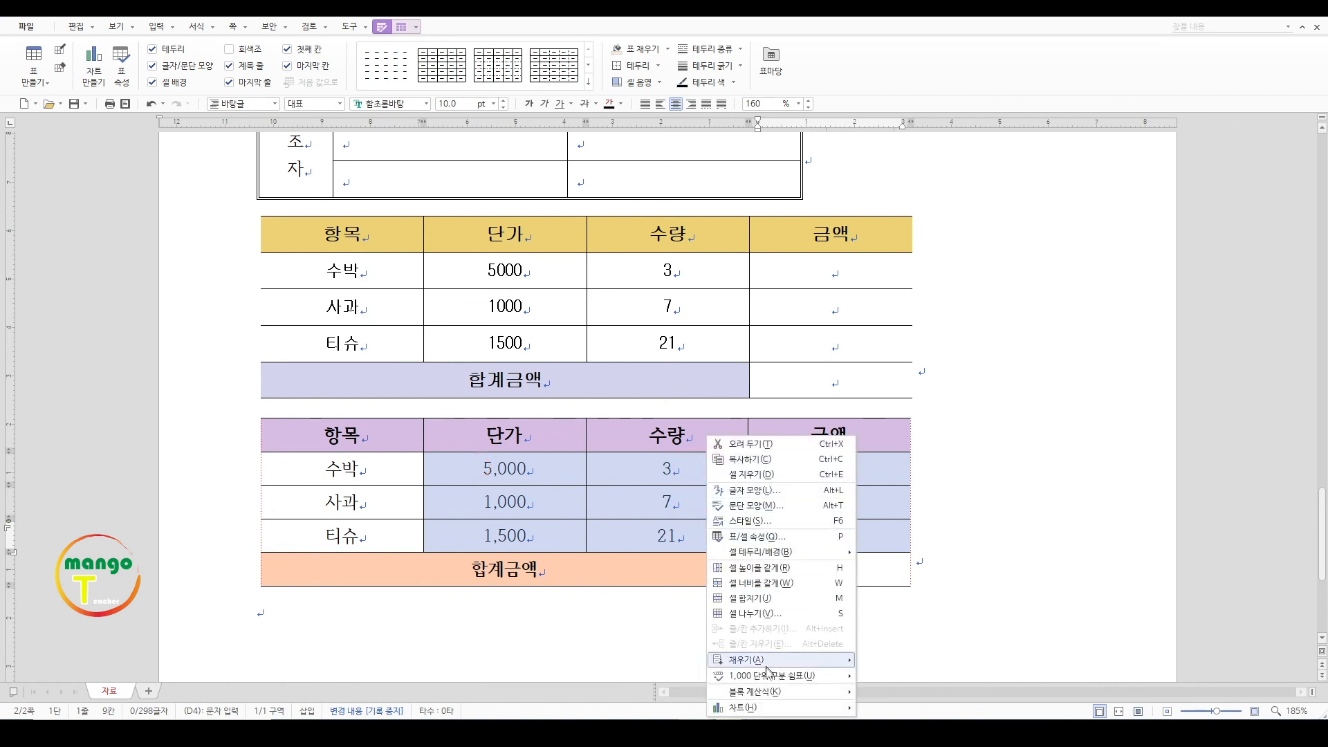
mouse_move(765, 696)
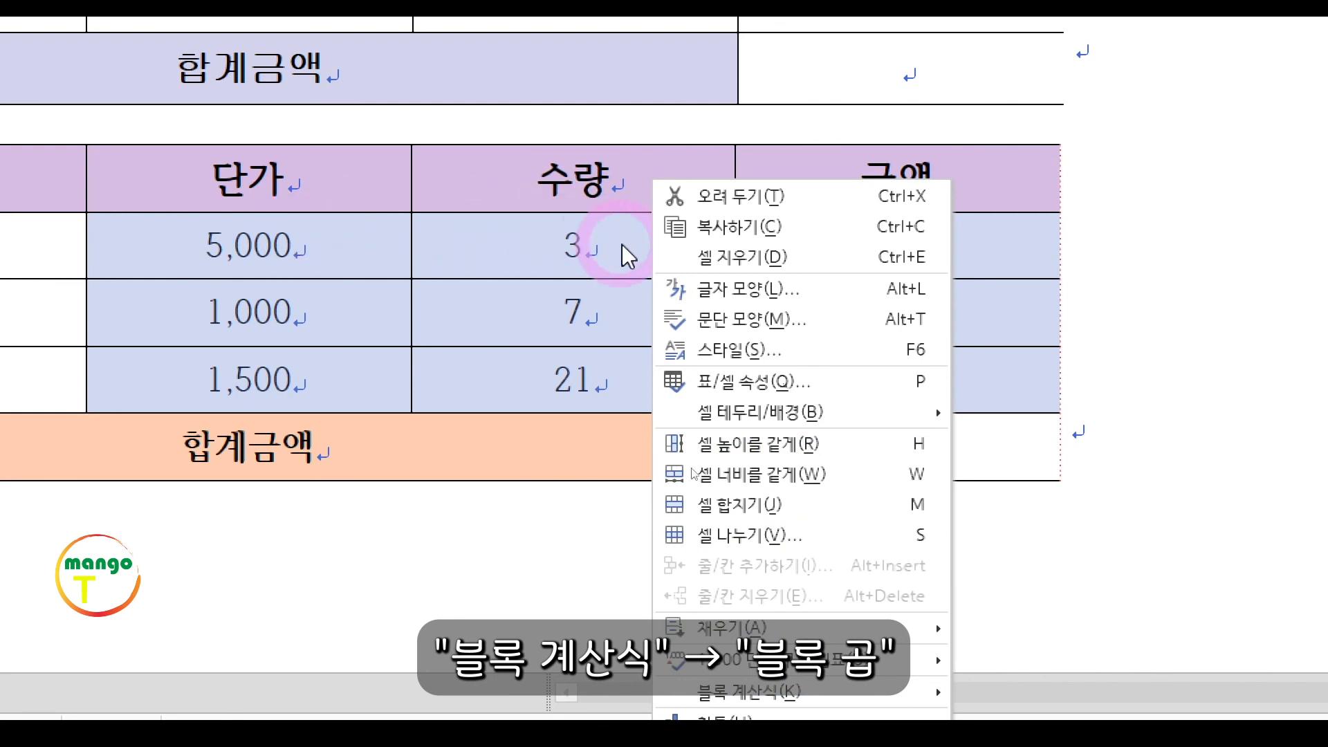
mouse_move(789, 692)
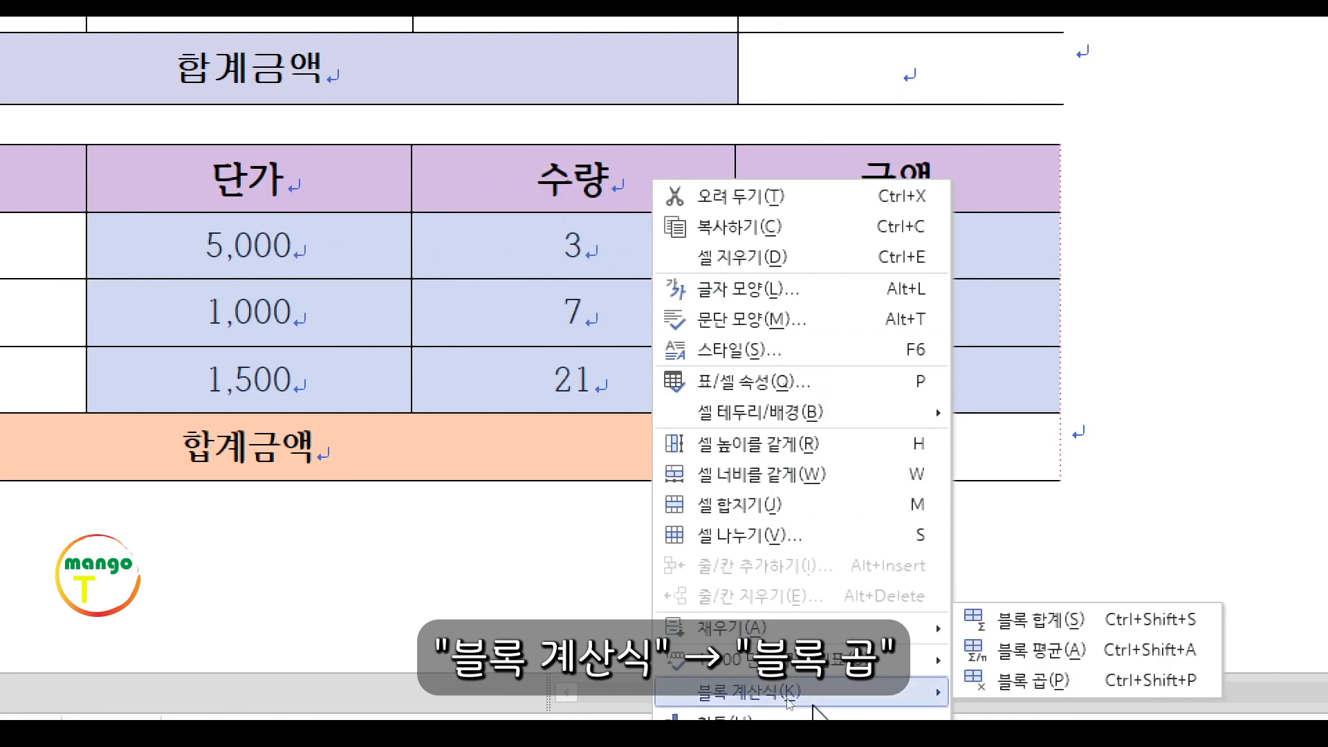
click(1031, 683)
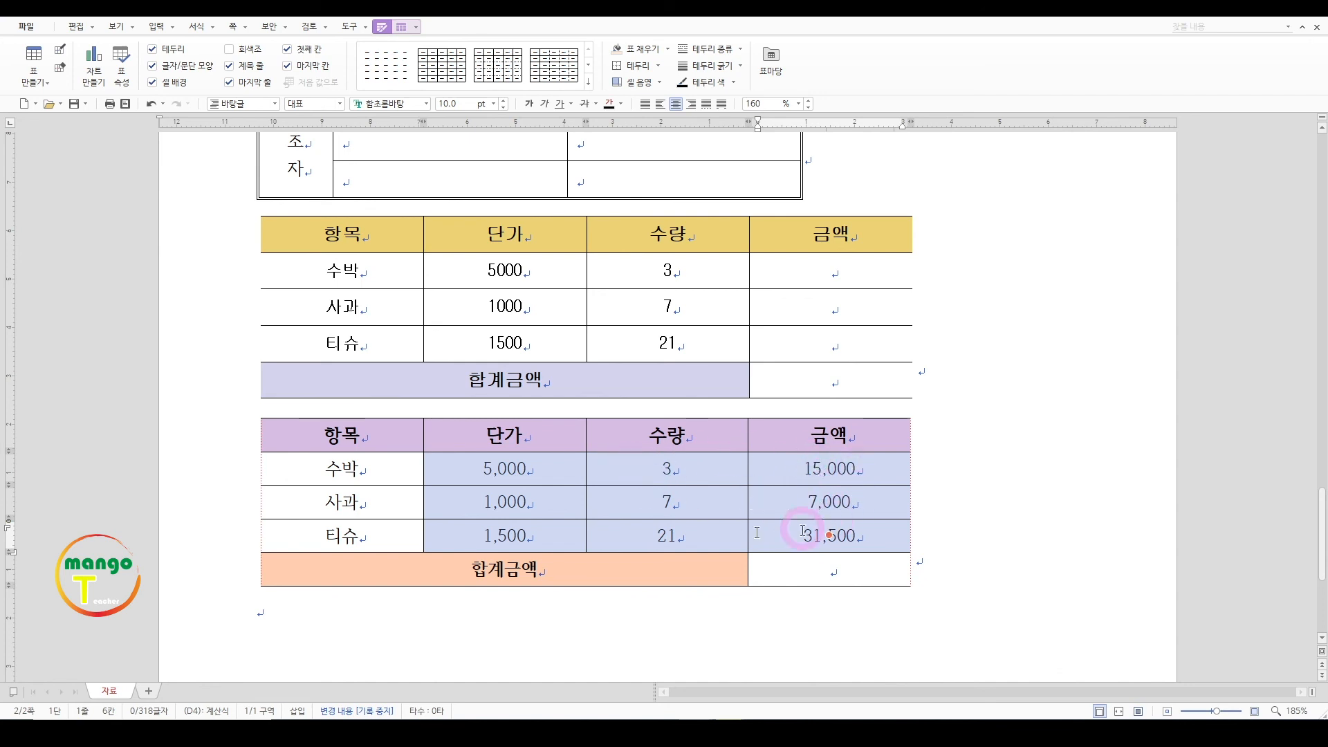
key(Escape)
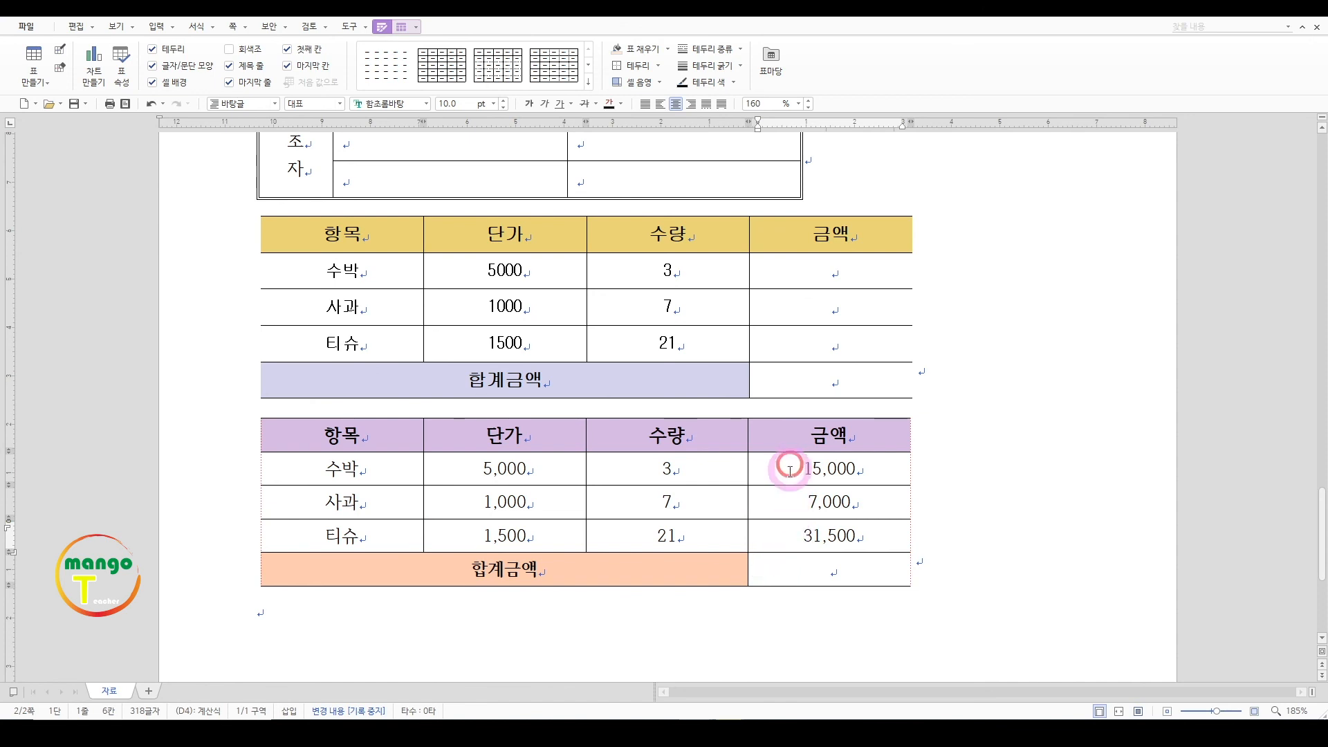
Right-align the 금액 amounts of 수박, 사과 and 티슈 in the new table
drag(790, 464, 829, 535)
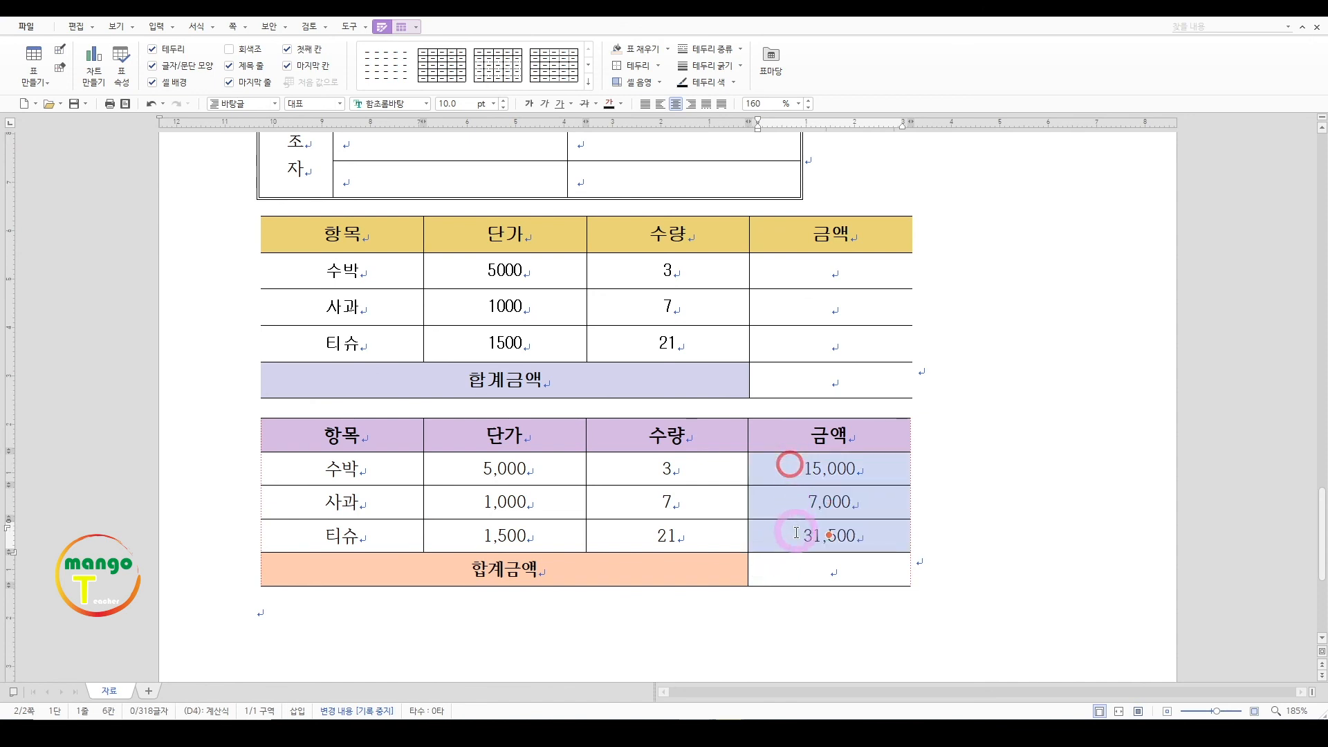
click(691, 105)
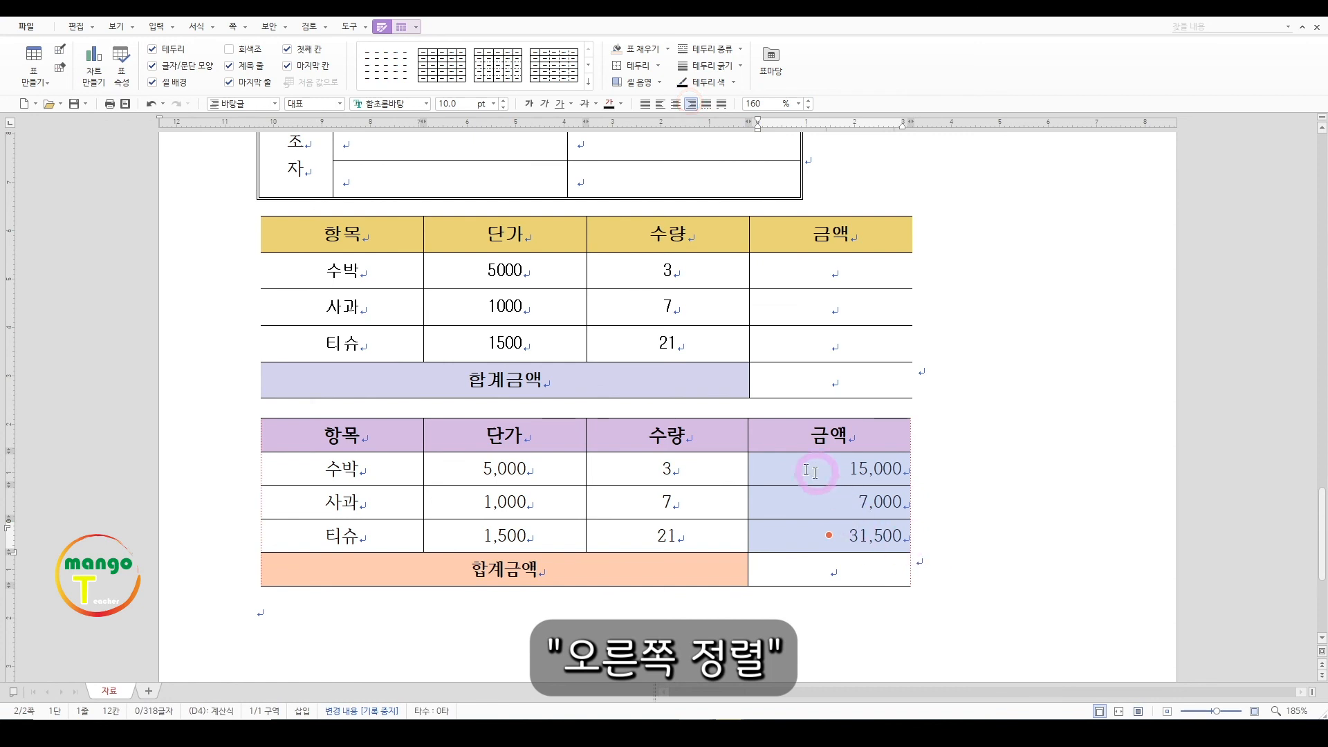
click(792, 463)
Calculate the 합계금액 cell of the new table by summing the 금액 column with the block sum formula (블록 합계)
drag(790, 463, 804, 570)
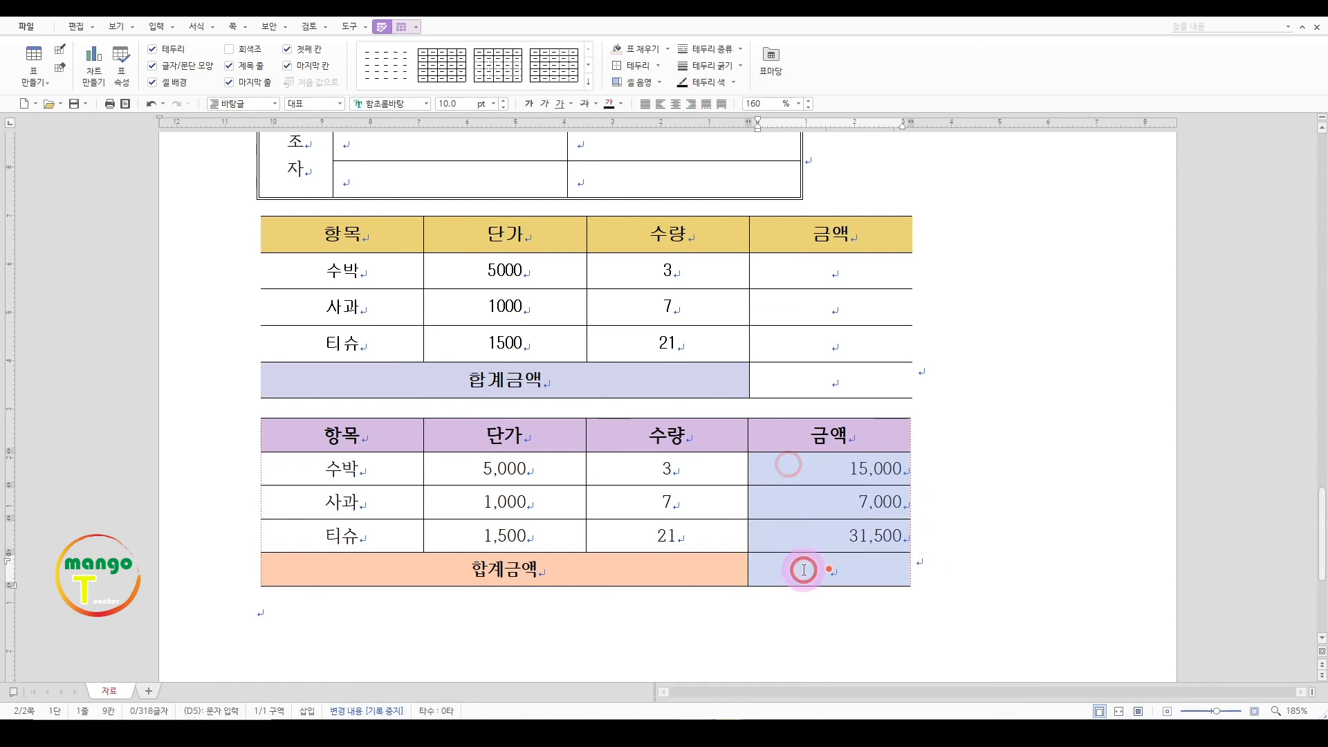
right_click(804, 569)
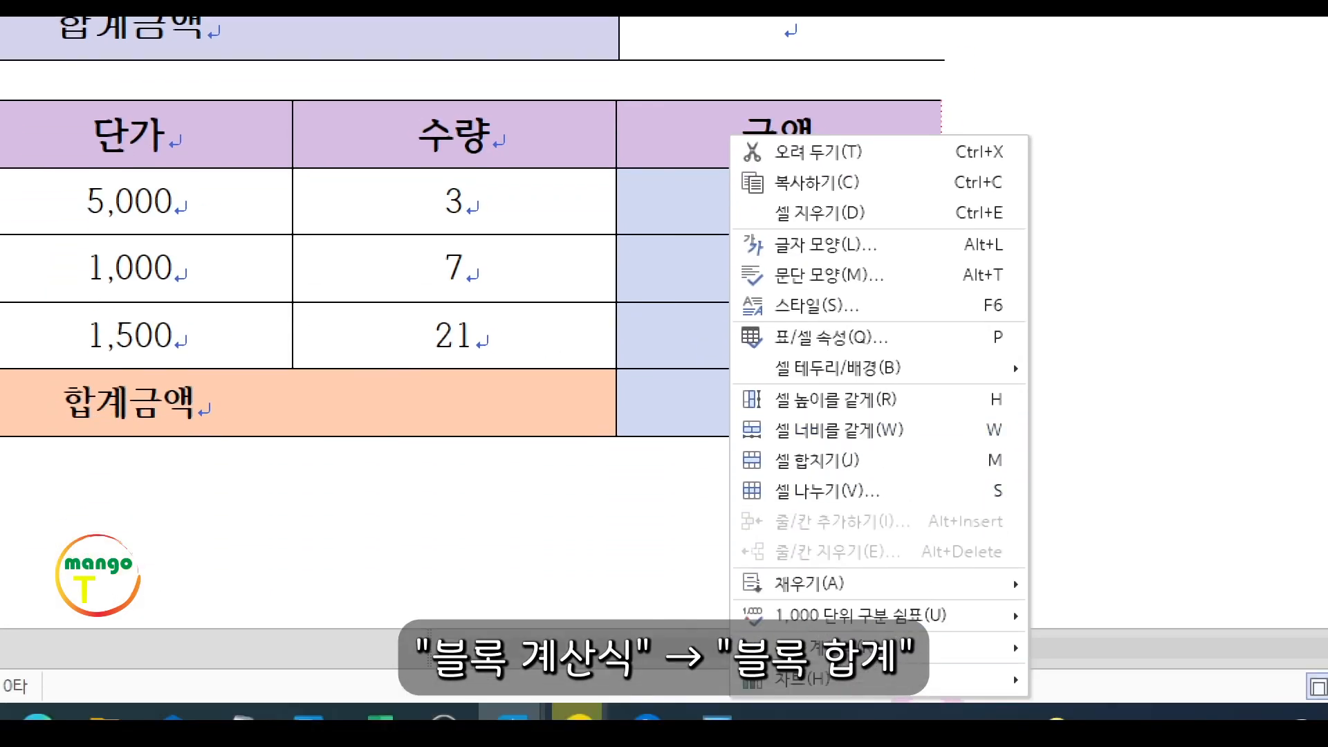
mouse_move(912, 657)
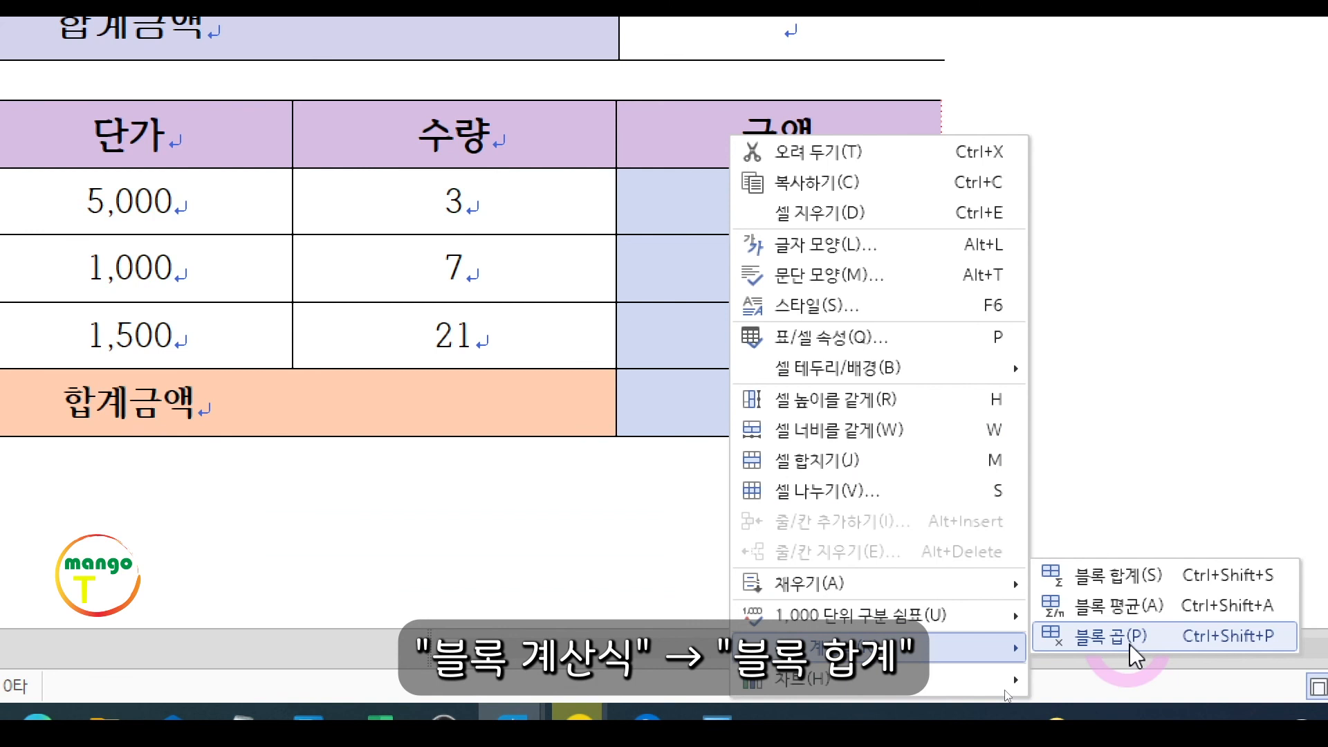
click(1151, 577)
click(850, 419)
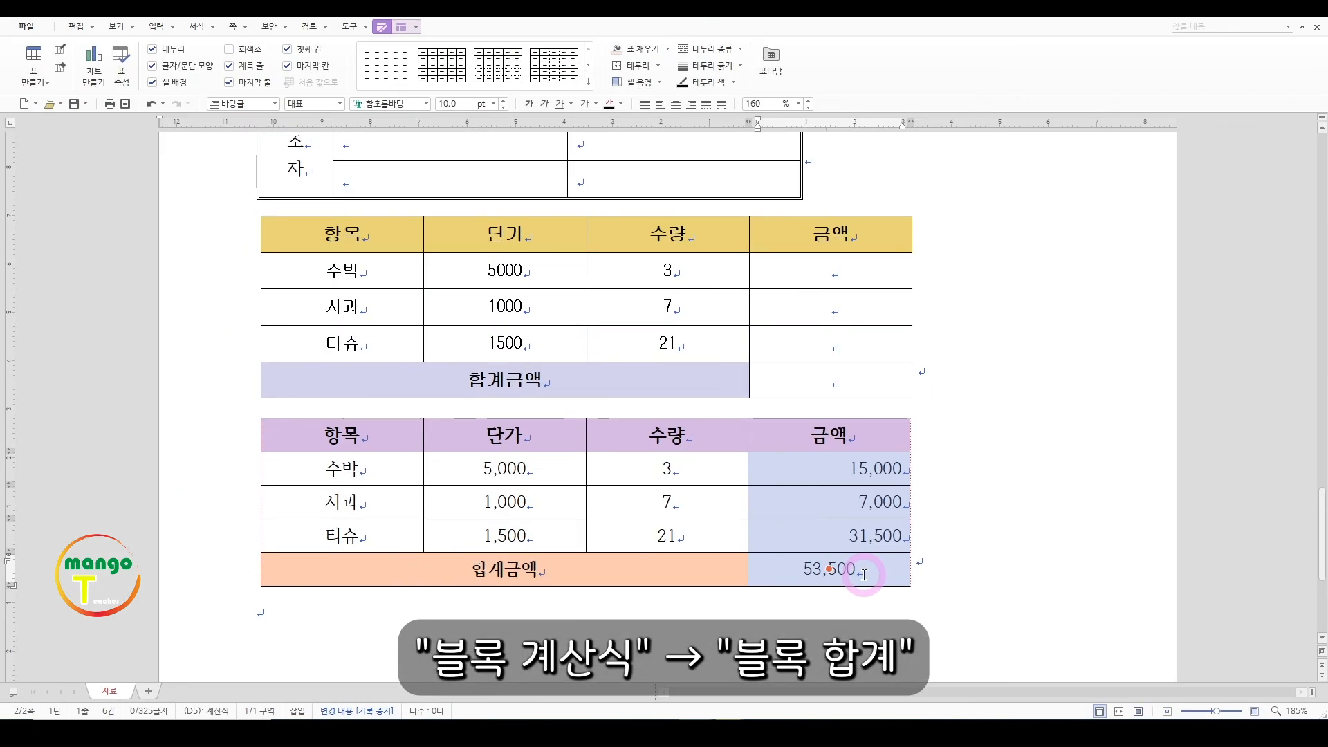
Right-align the 금액 column including the 합계금액 total, and leave the table
click(693, 105)
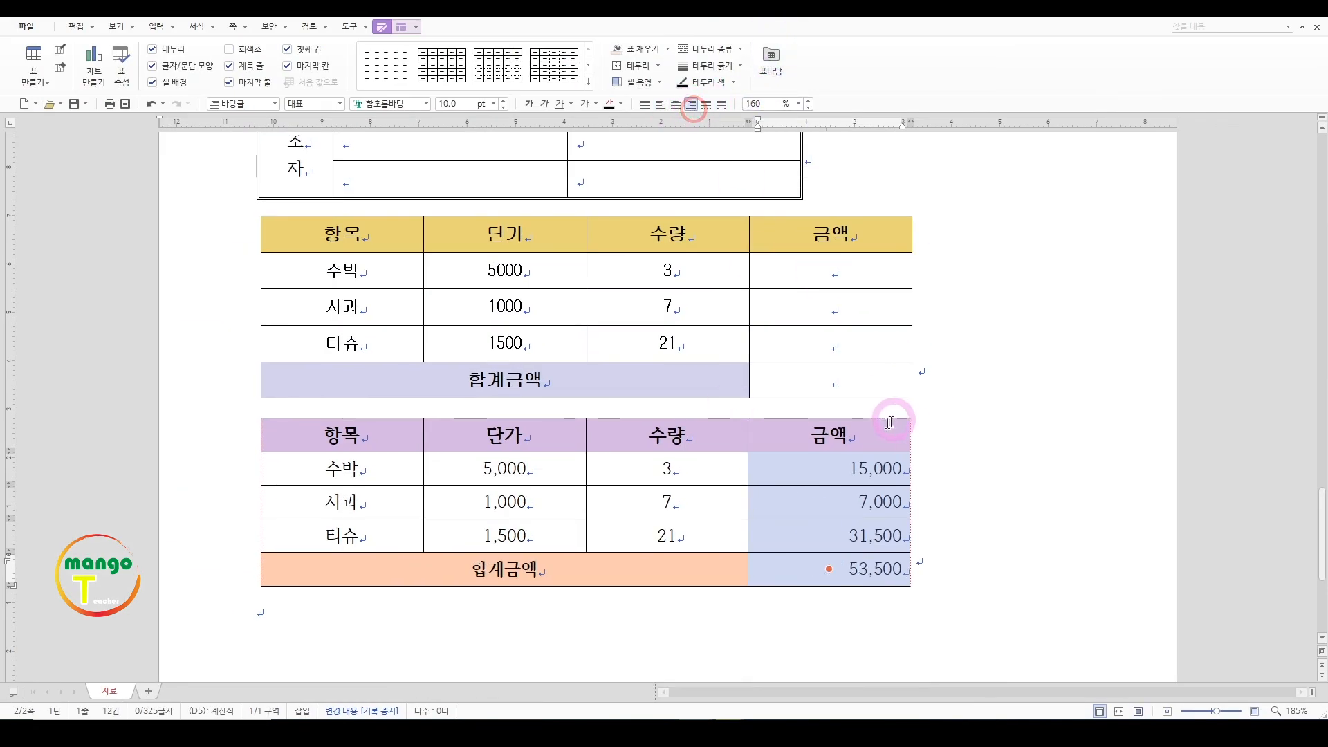
key(Escape)
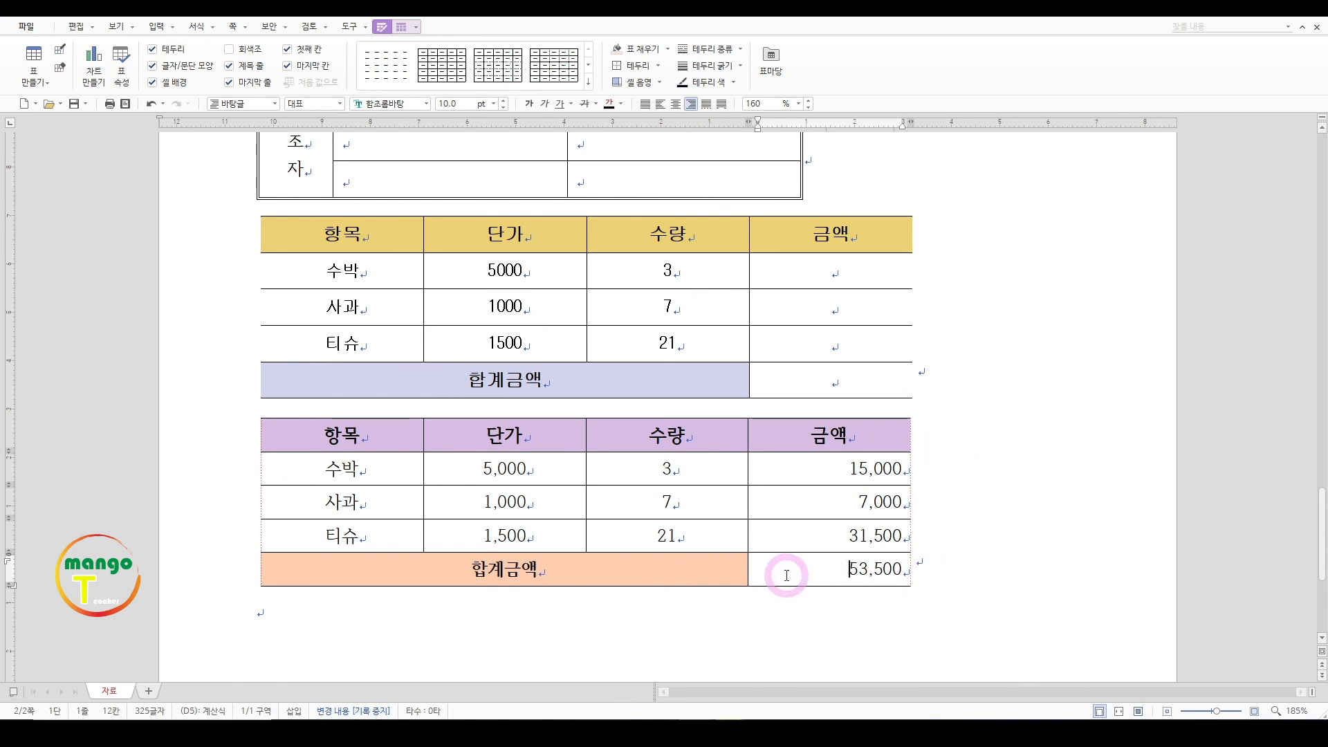
click(748, 626)
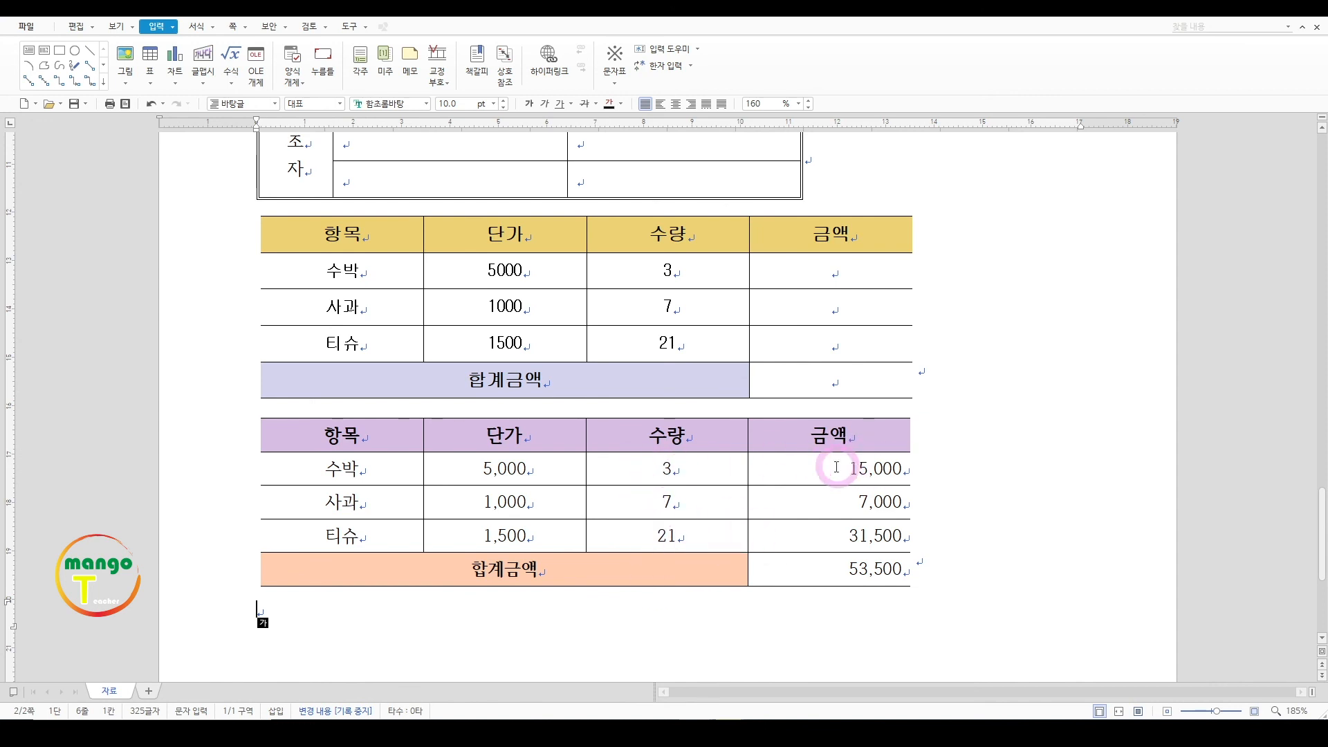
Change the 수량 of 수박 in the new table to 5
click(671, 469)
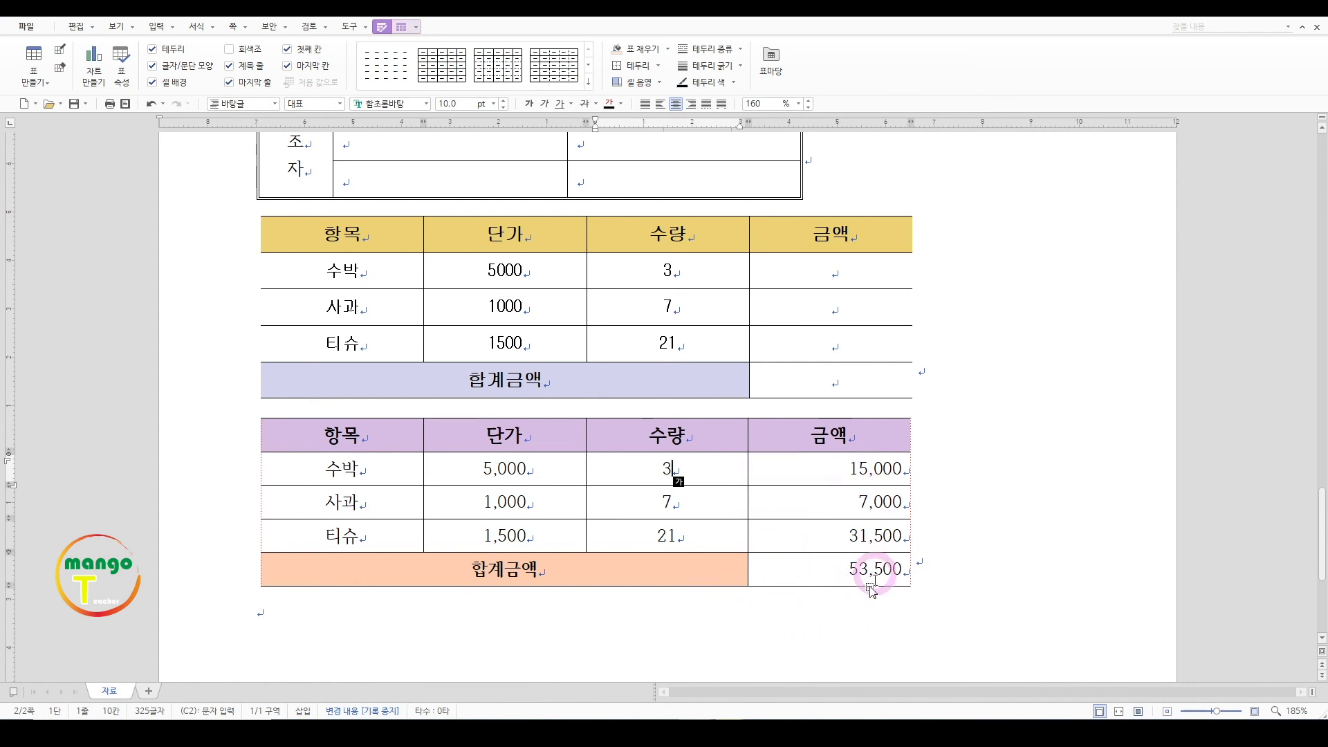
click(657, 464)
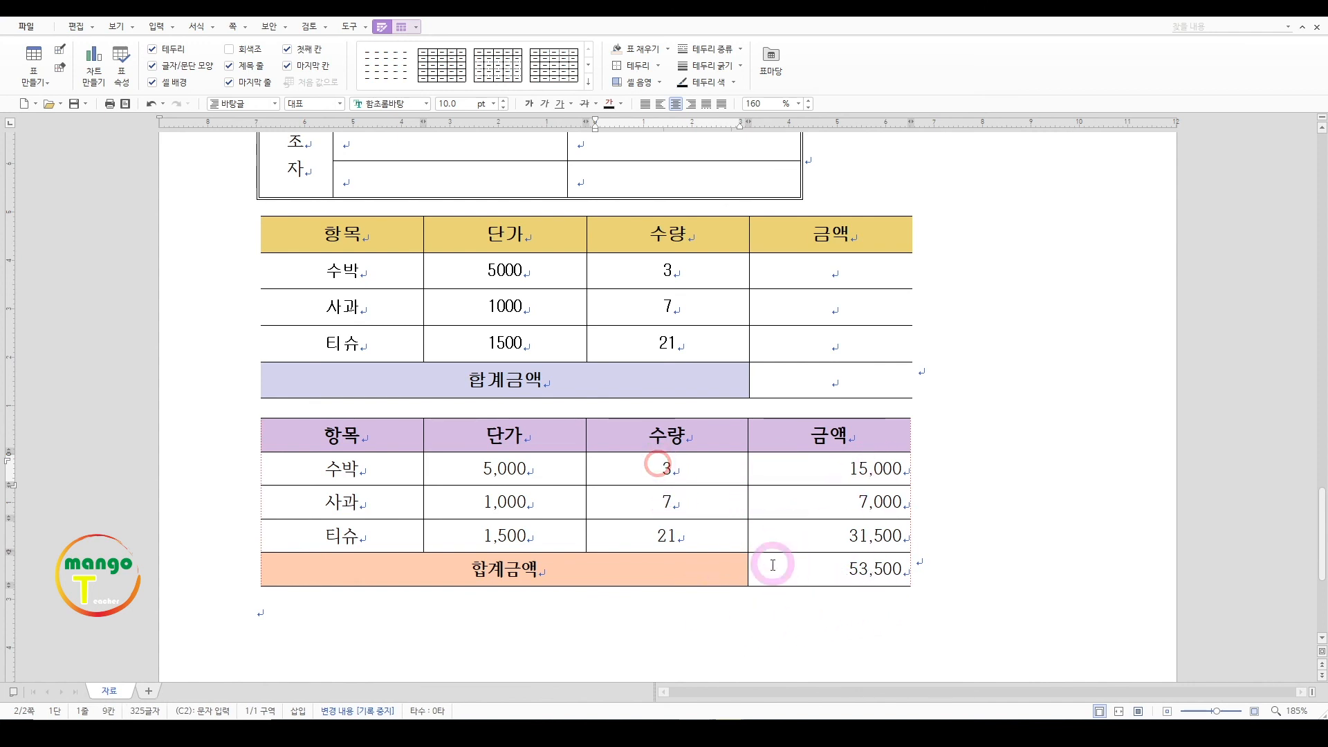
text(5)
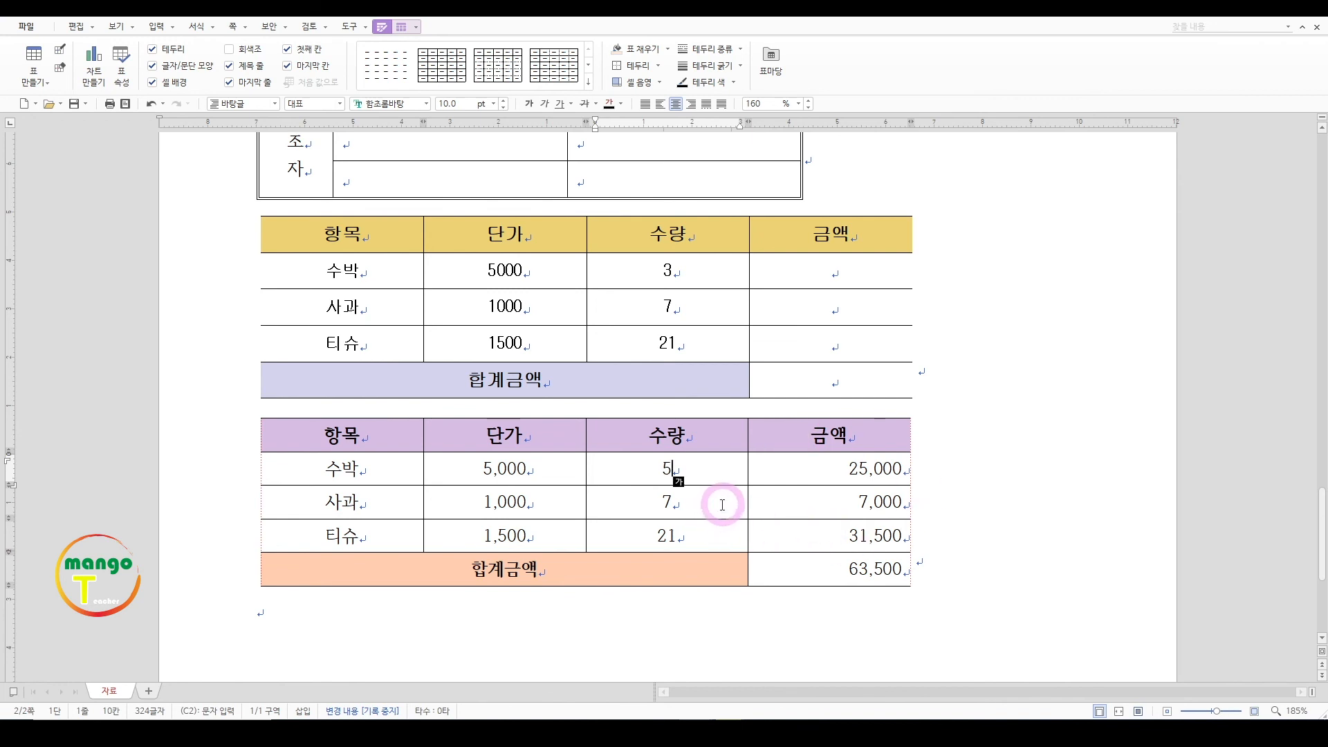
Change the 단가 of 사과 in the new table to 1,300
click(661, 503)
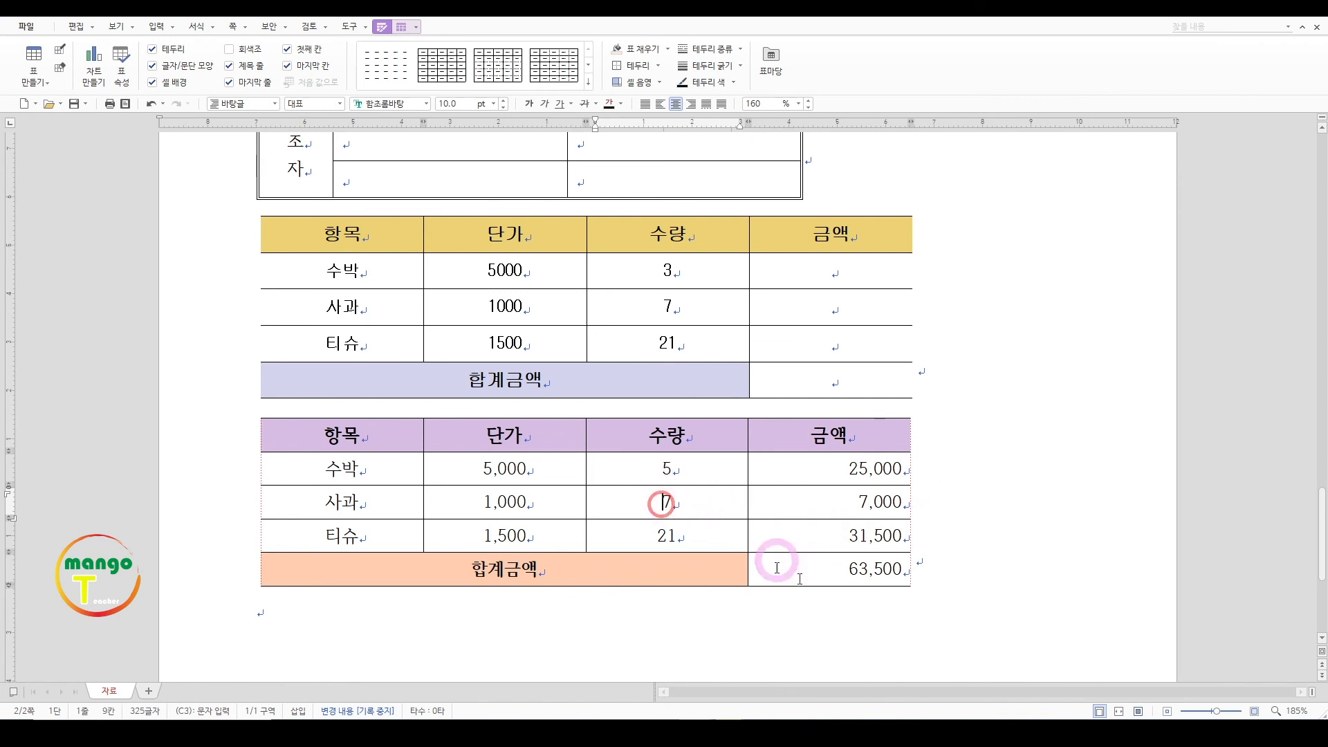
click(498, 501)
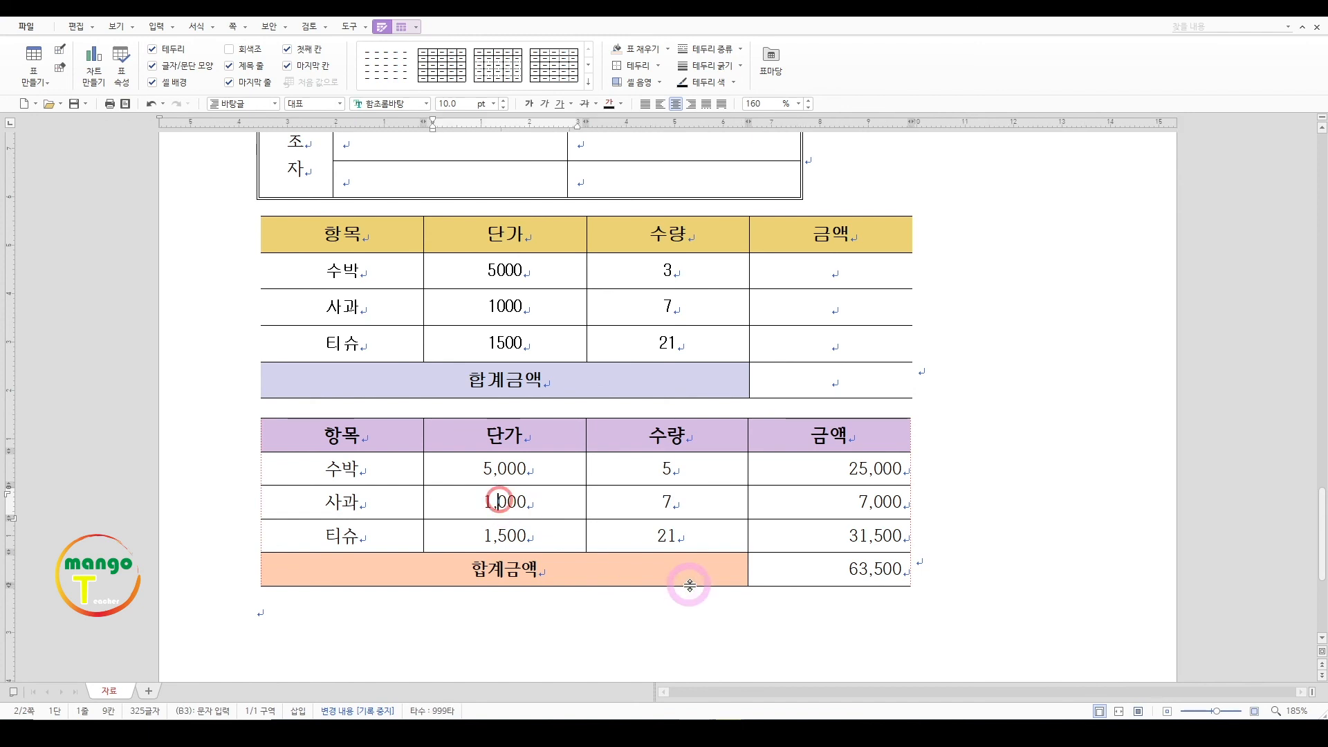
text(3)
key(Delete)
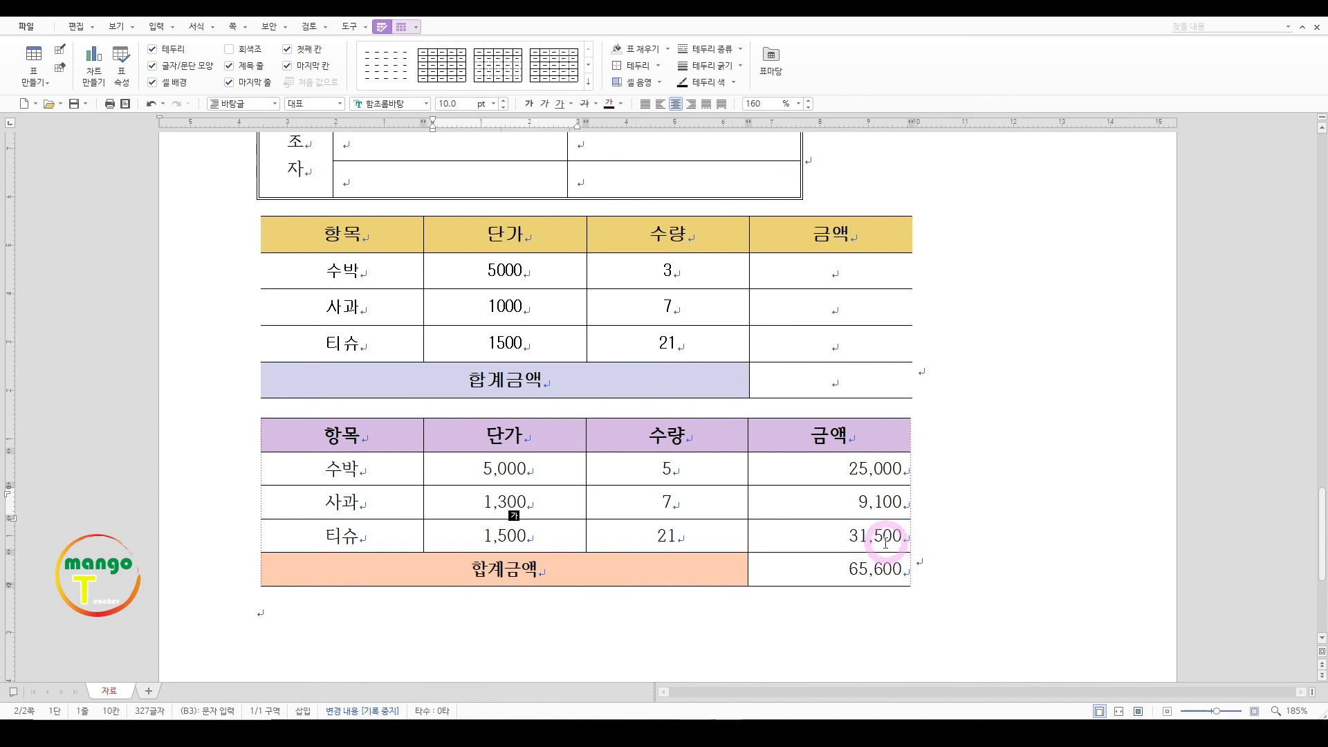
Append the unit 원 to the 단가 of 사과 and set its 수량 to 8개
click(562, 502)
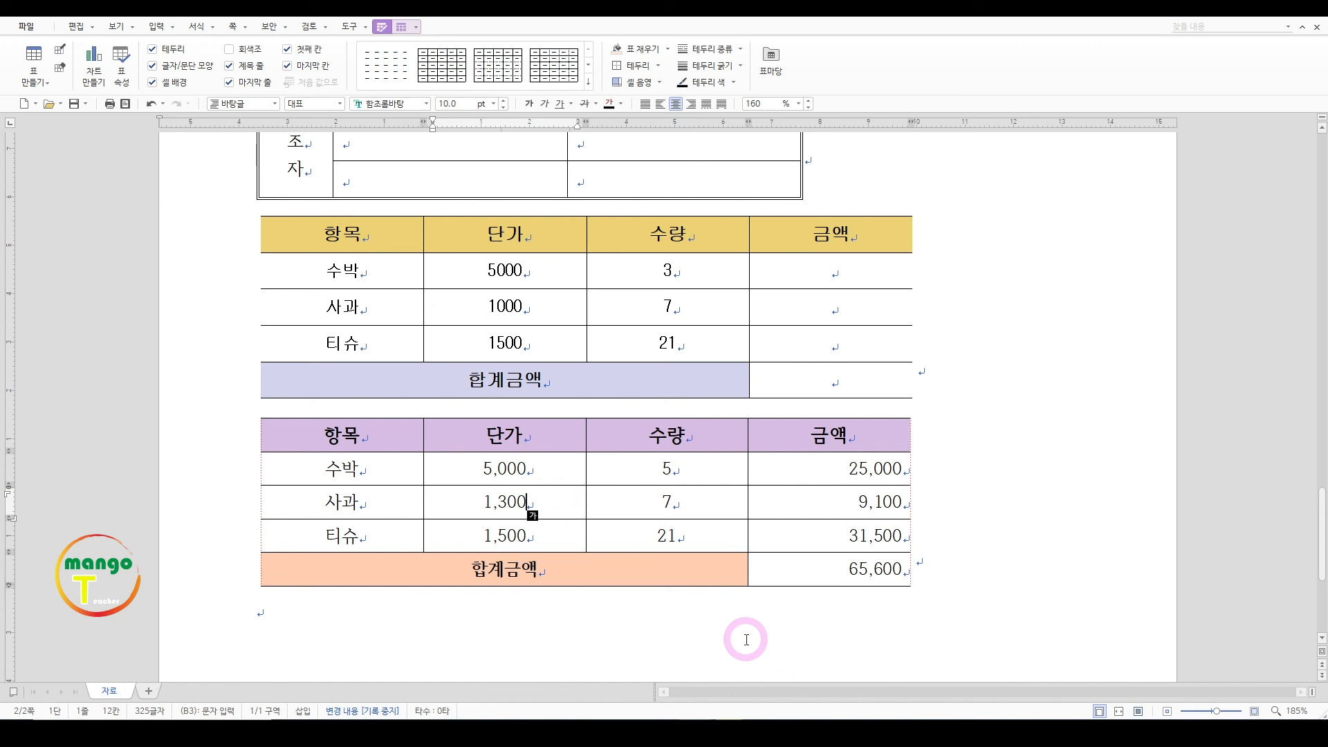
text(원)
key(Tab)
text(ㄱ)
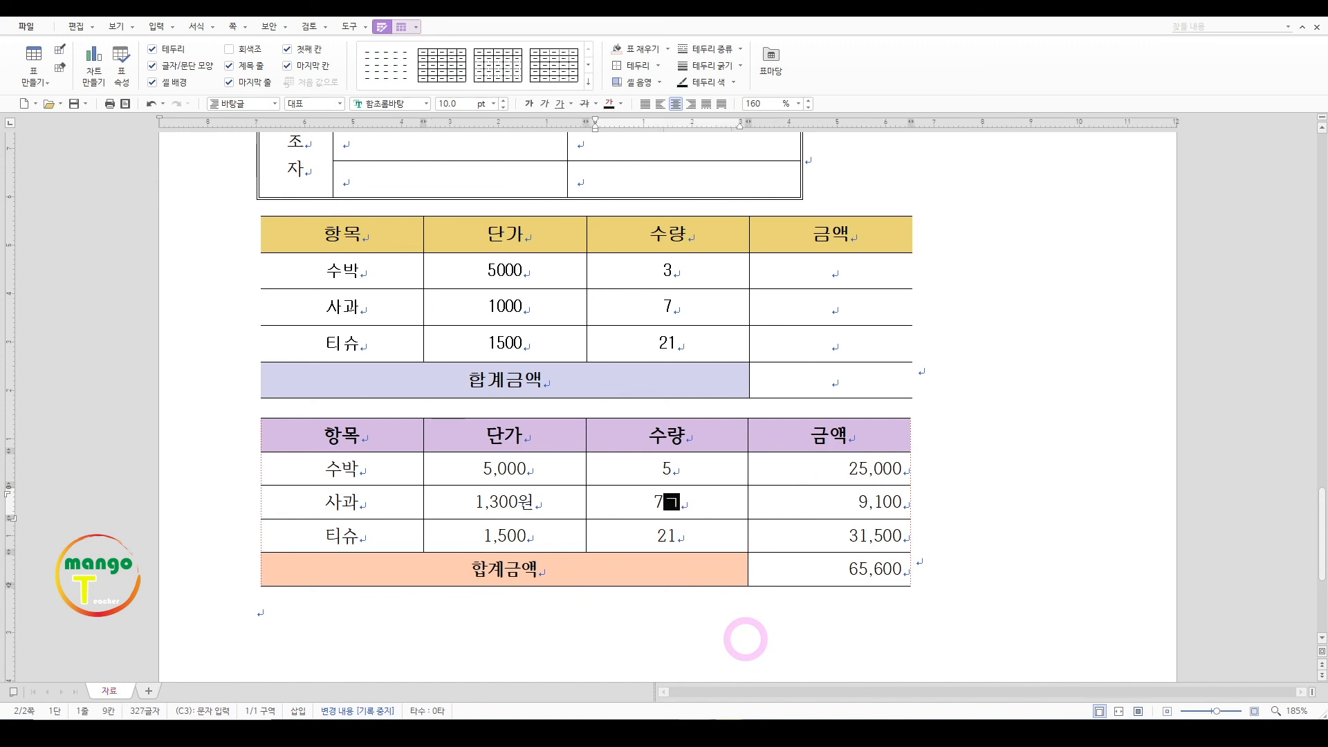
key(Tab)
key(shift+Tab)
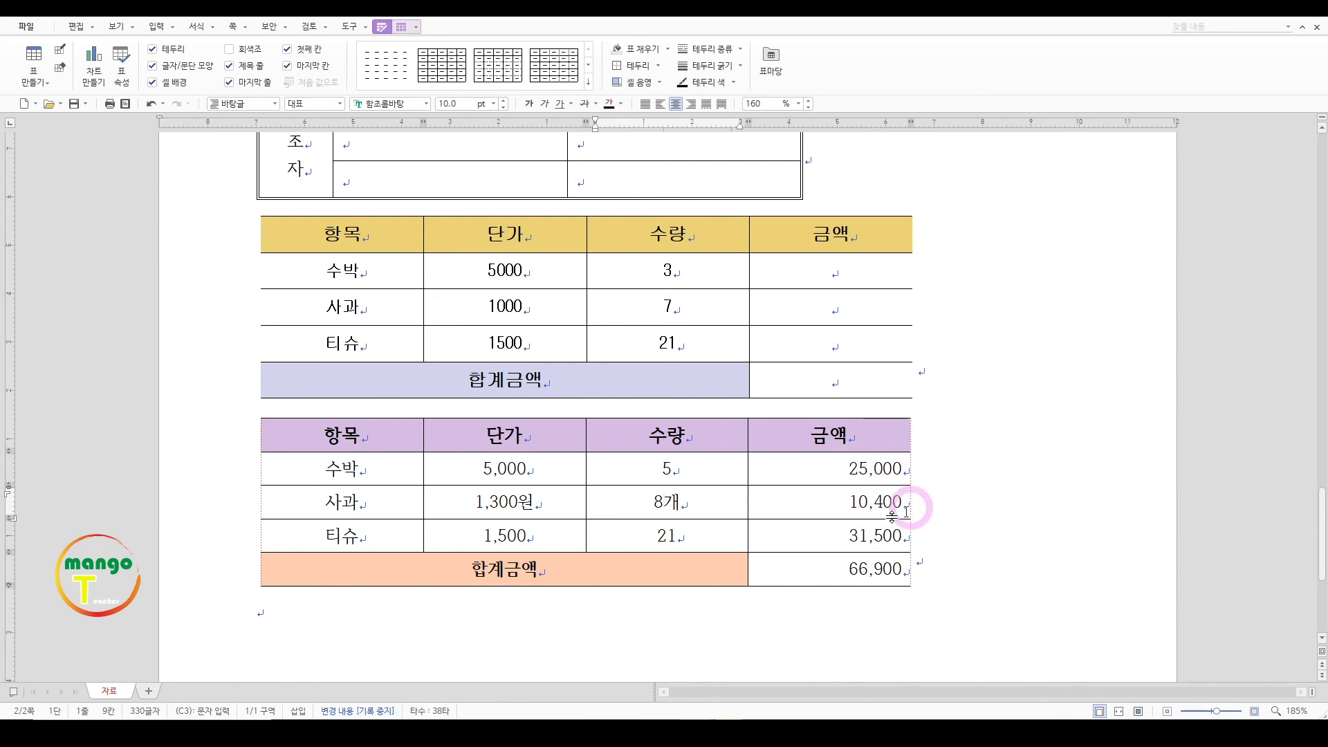
Set the 수량 of 티슈 in the new table to 10개
click(678, 467)
click(694, 536)
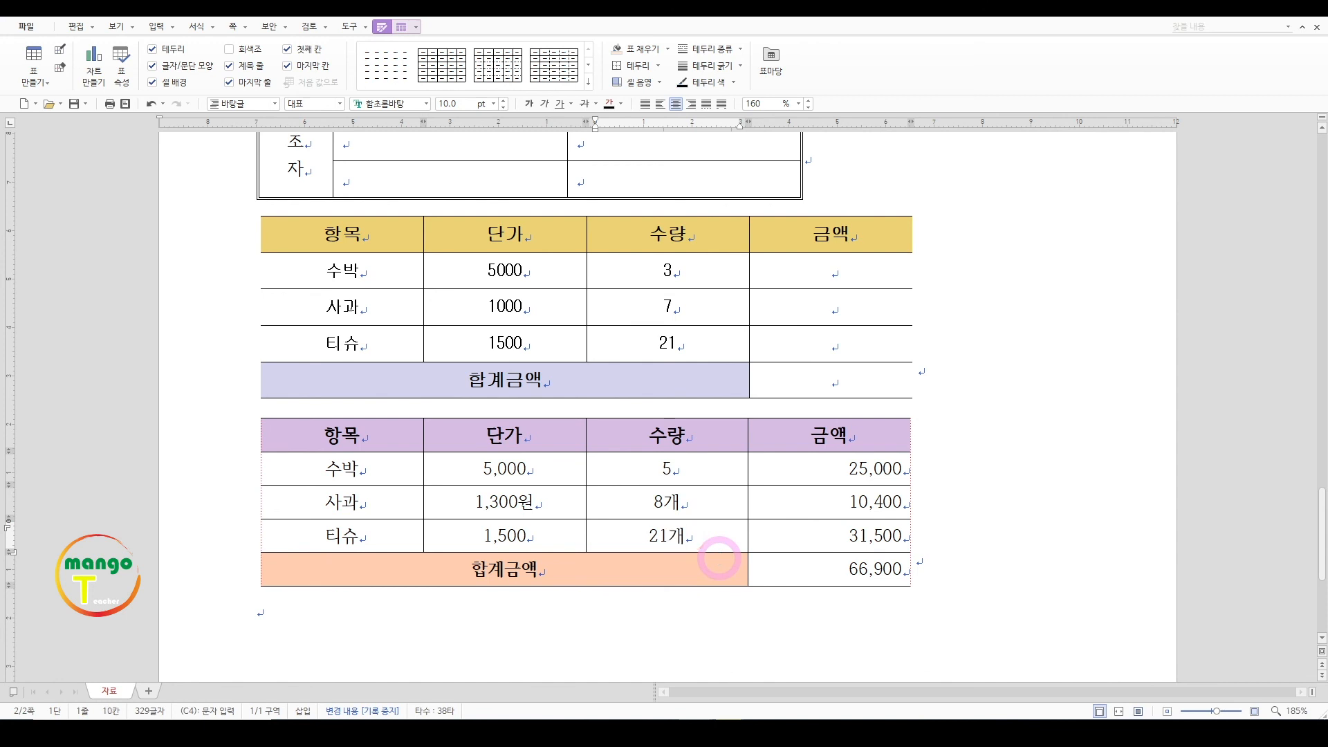
key(Home)
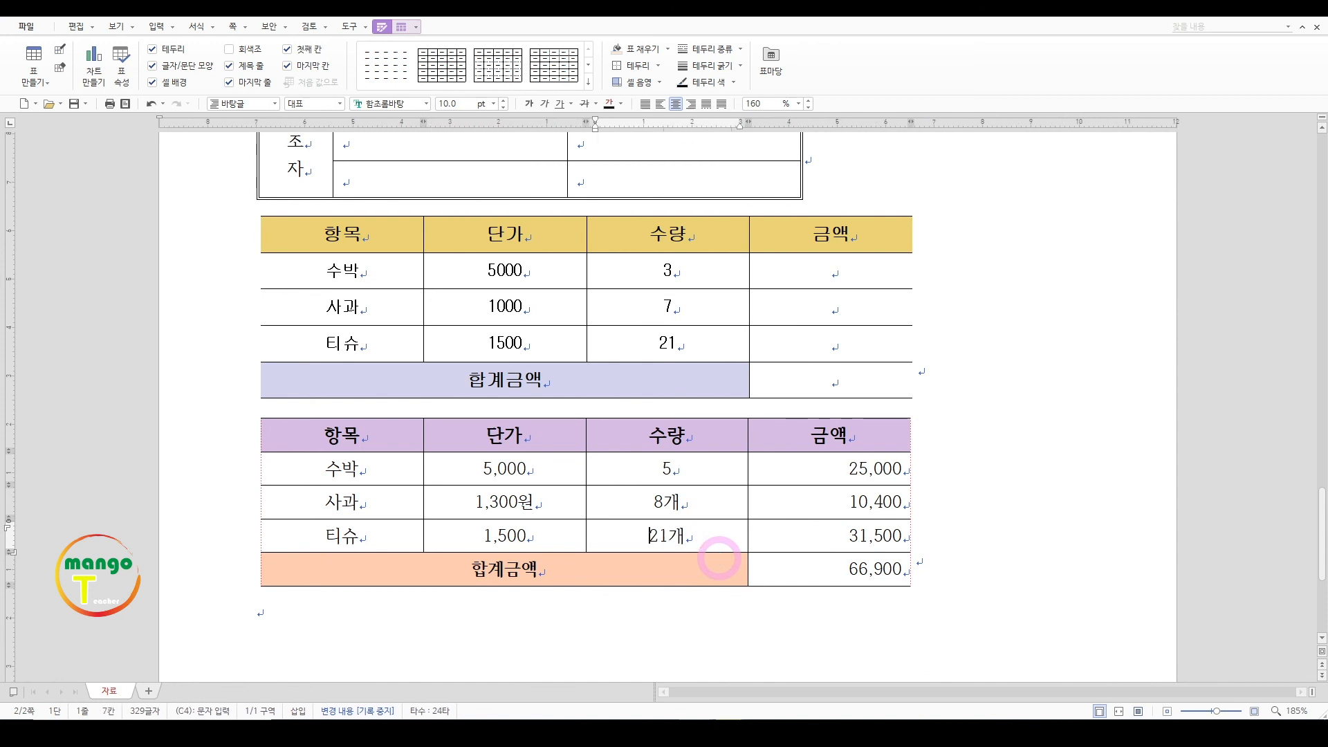
text(10)
key(Delete)
key(Delete)
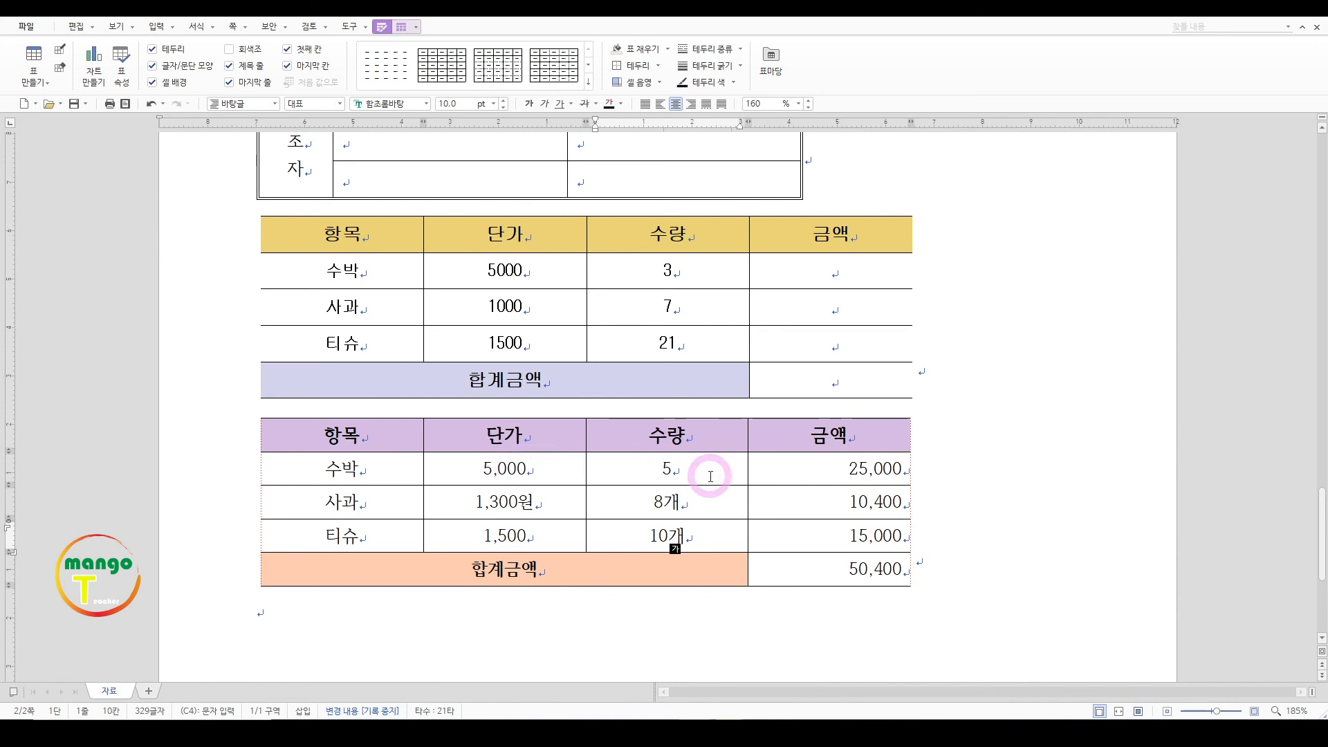
scroll(711, 475, down, 3)
scroll(710, 476, up, 3)
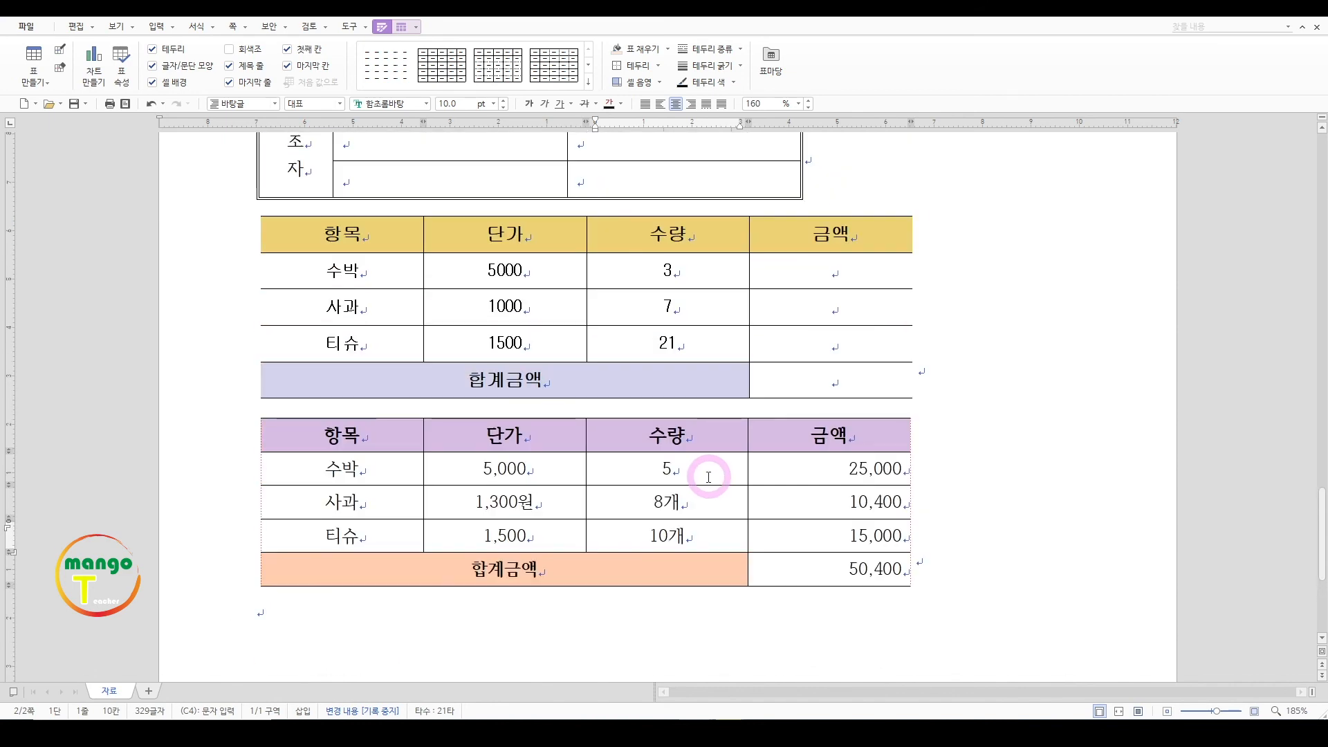